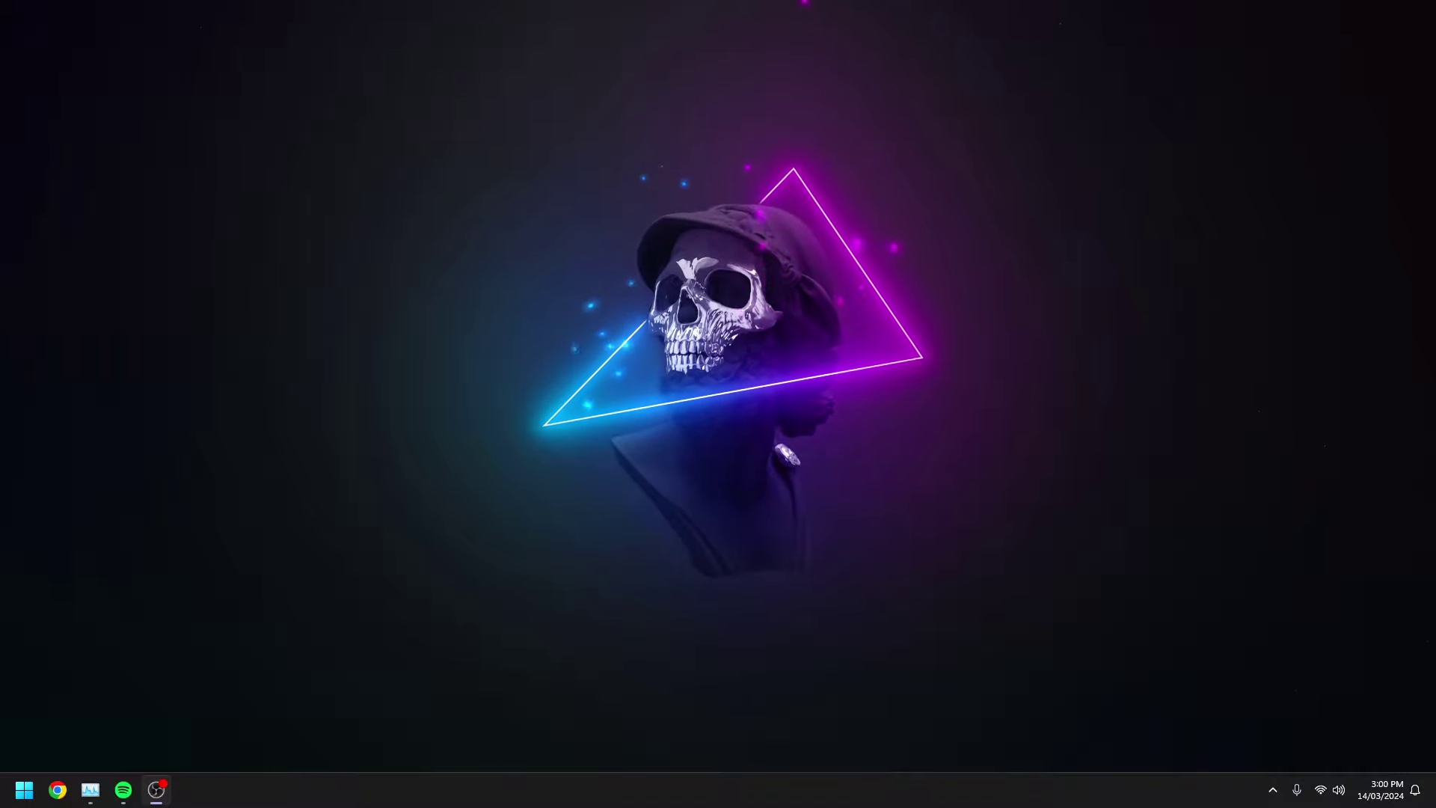
Step: Check the free space of the local drives in File Explorer and close its window
key("super+e")
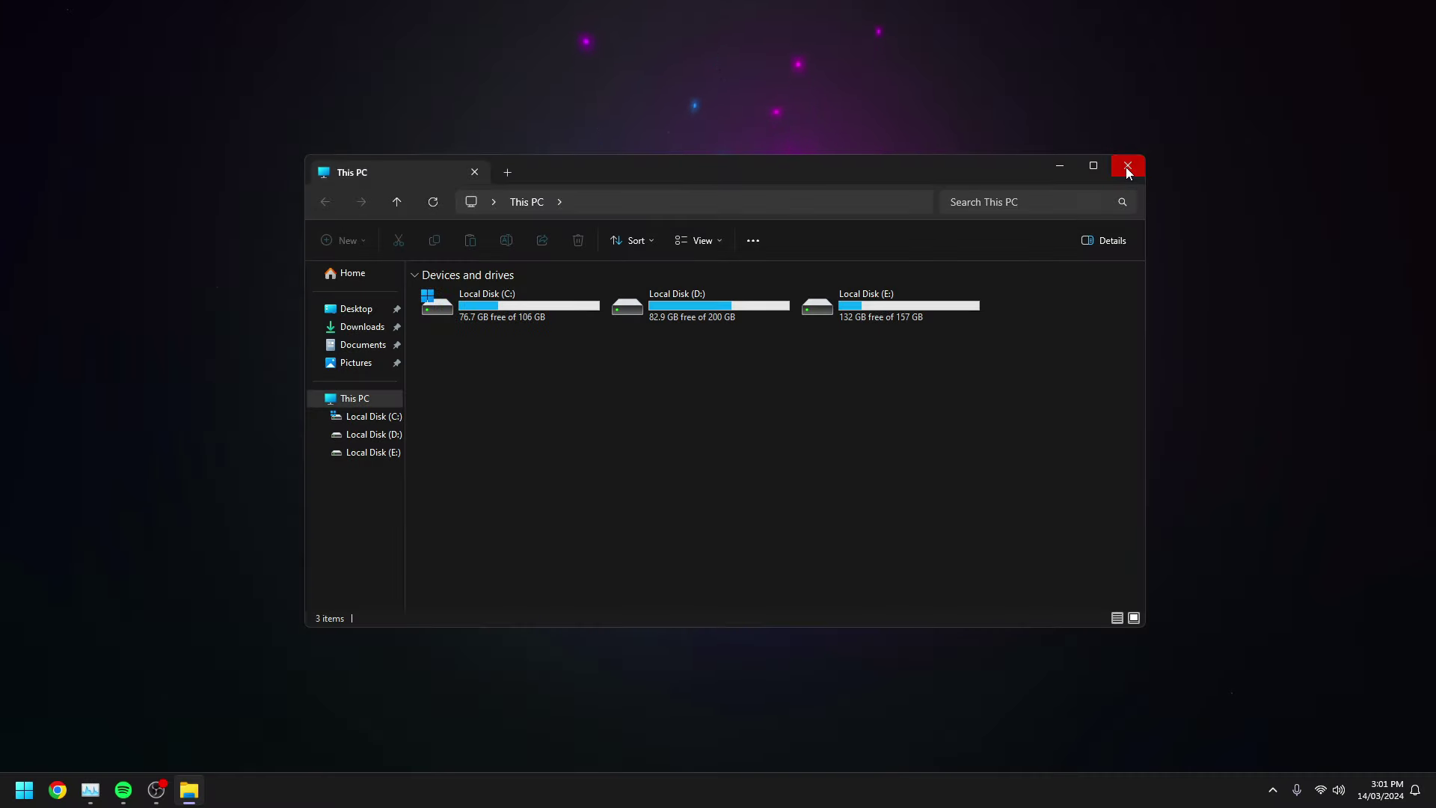
left_click(1129, 173)
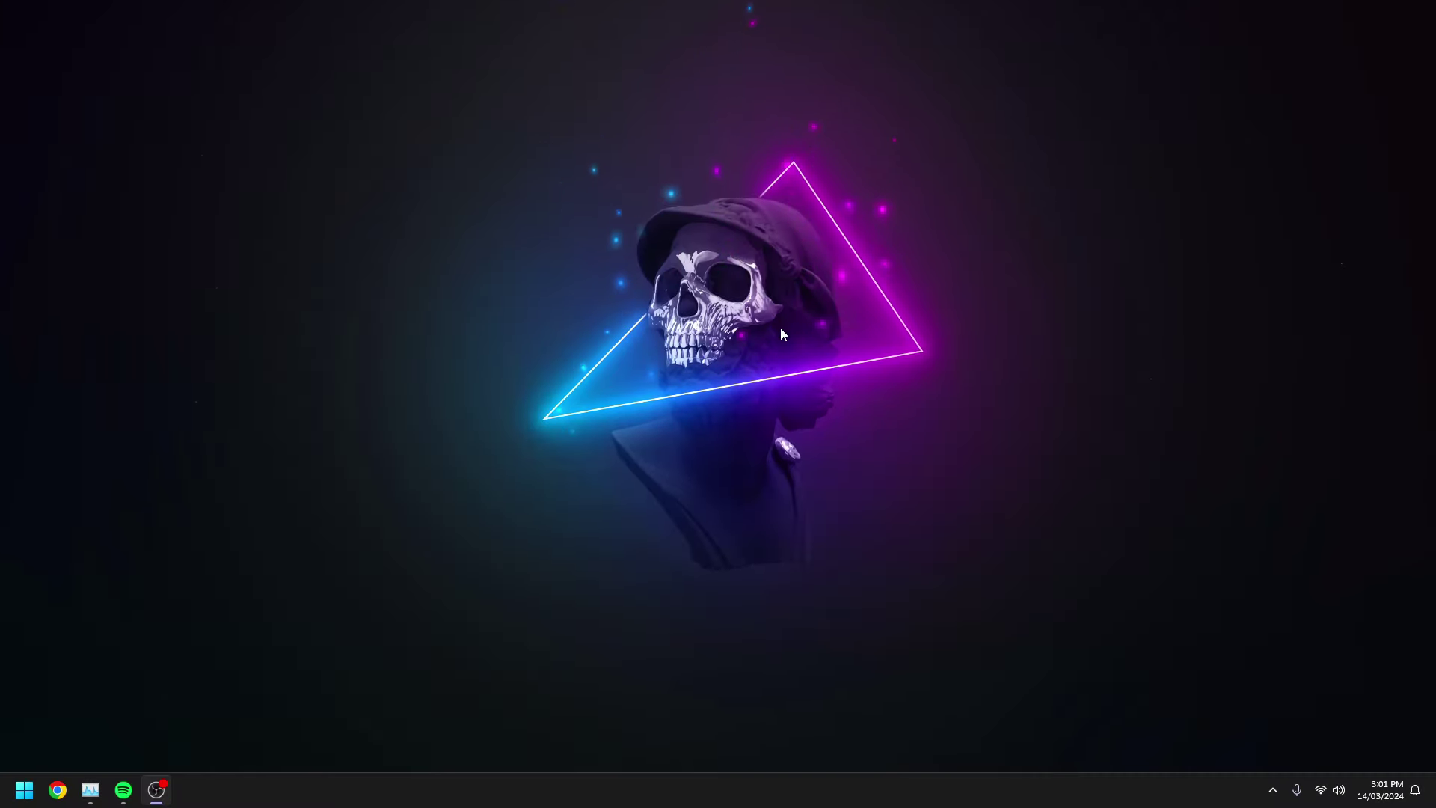
Step: Open Windows Settings maximized and go to the system's Storage page
key("super+i")
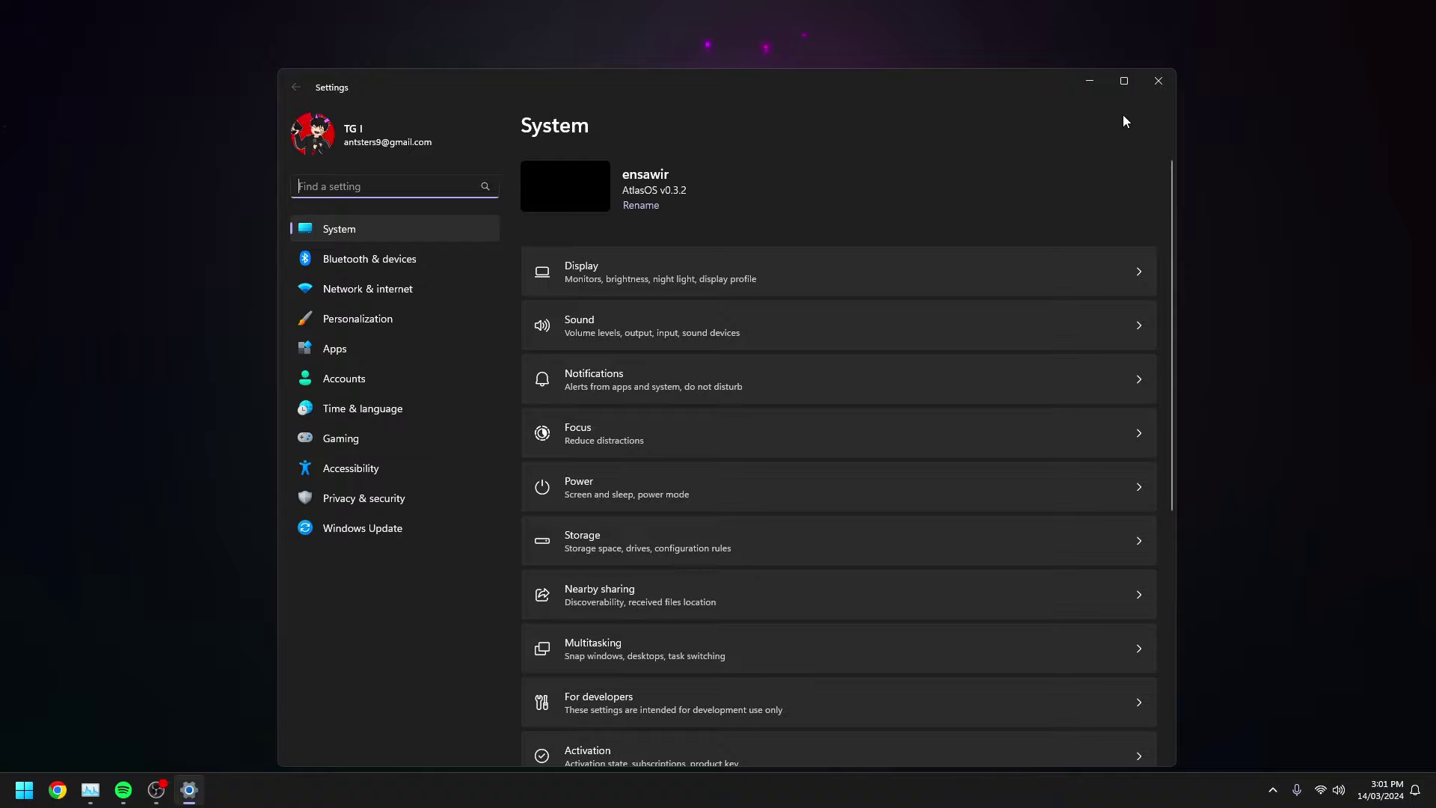
left_click(1126, 84)
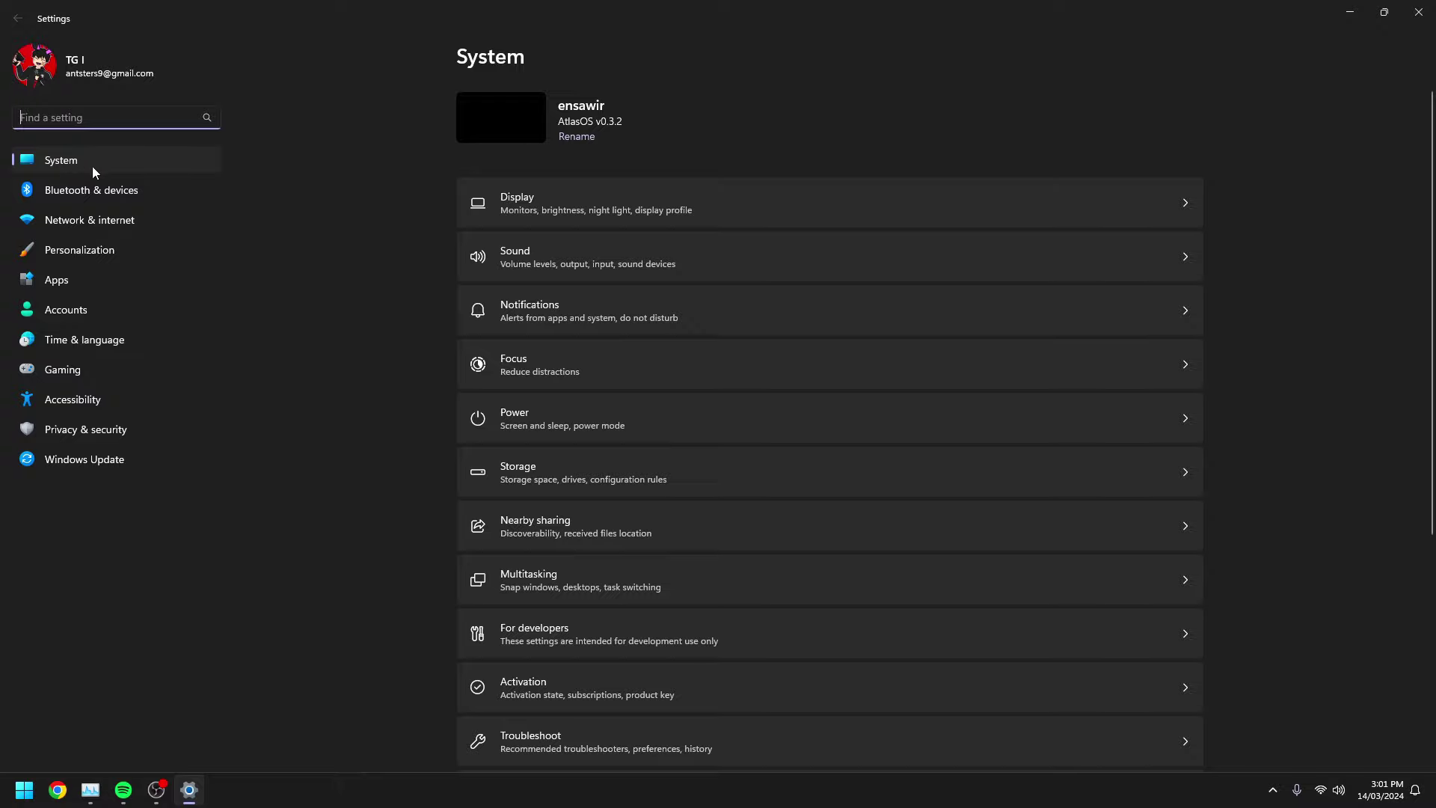
left_click(598, 479)
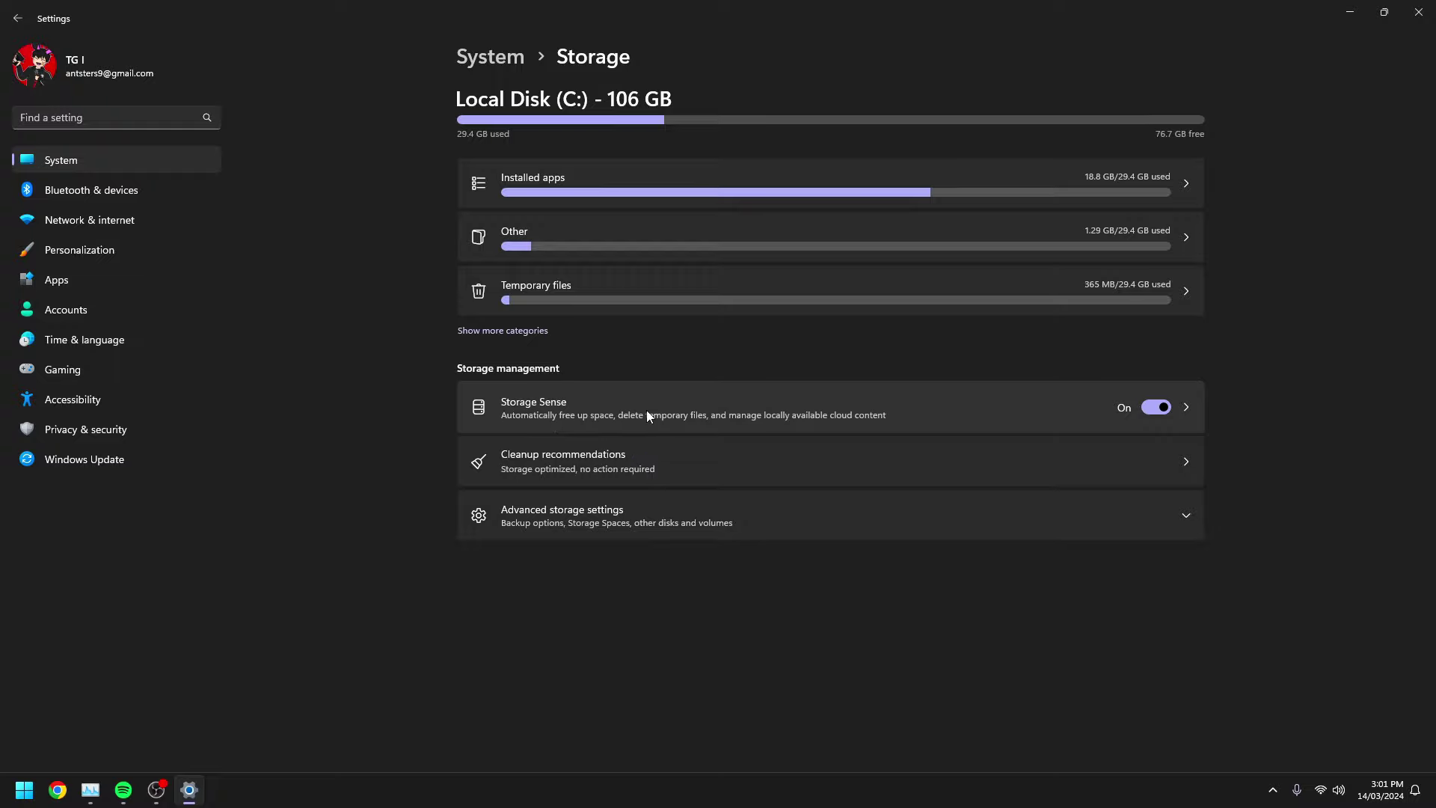
Step: Leave Storage Sense switched on, open its settings and run the cleanup immediately
double_click(1152, 410)
left_click(609, 409)
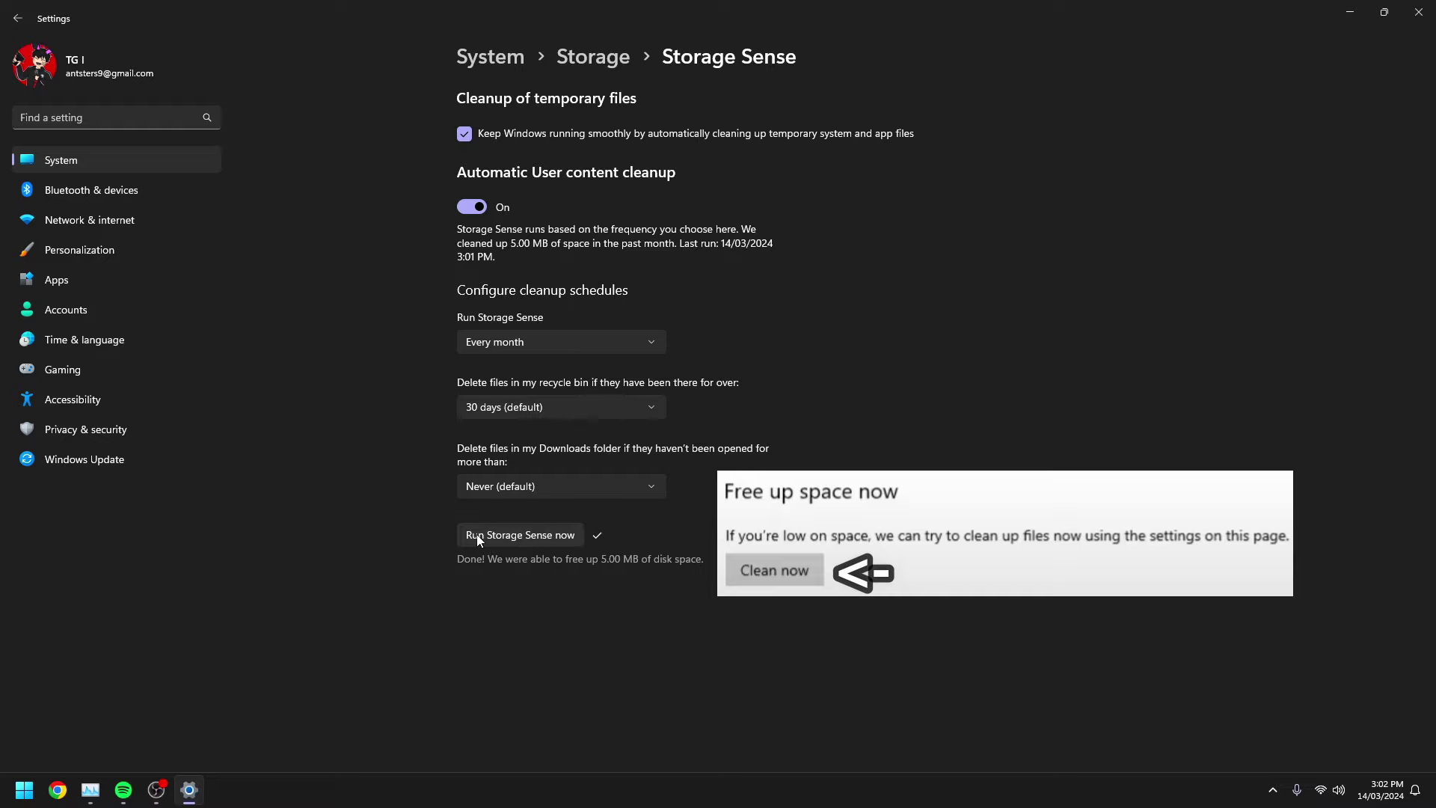
left_click(540, 540)
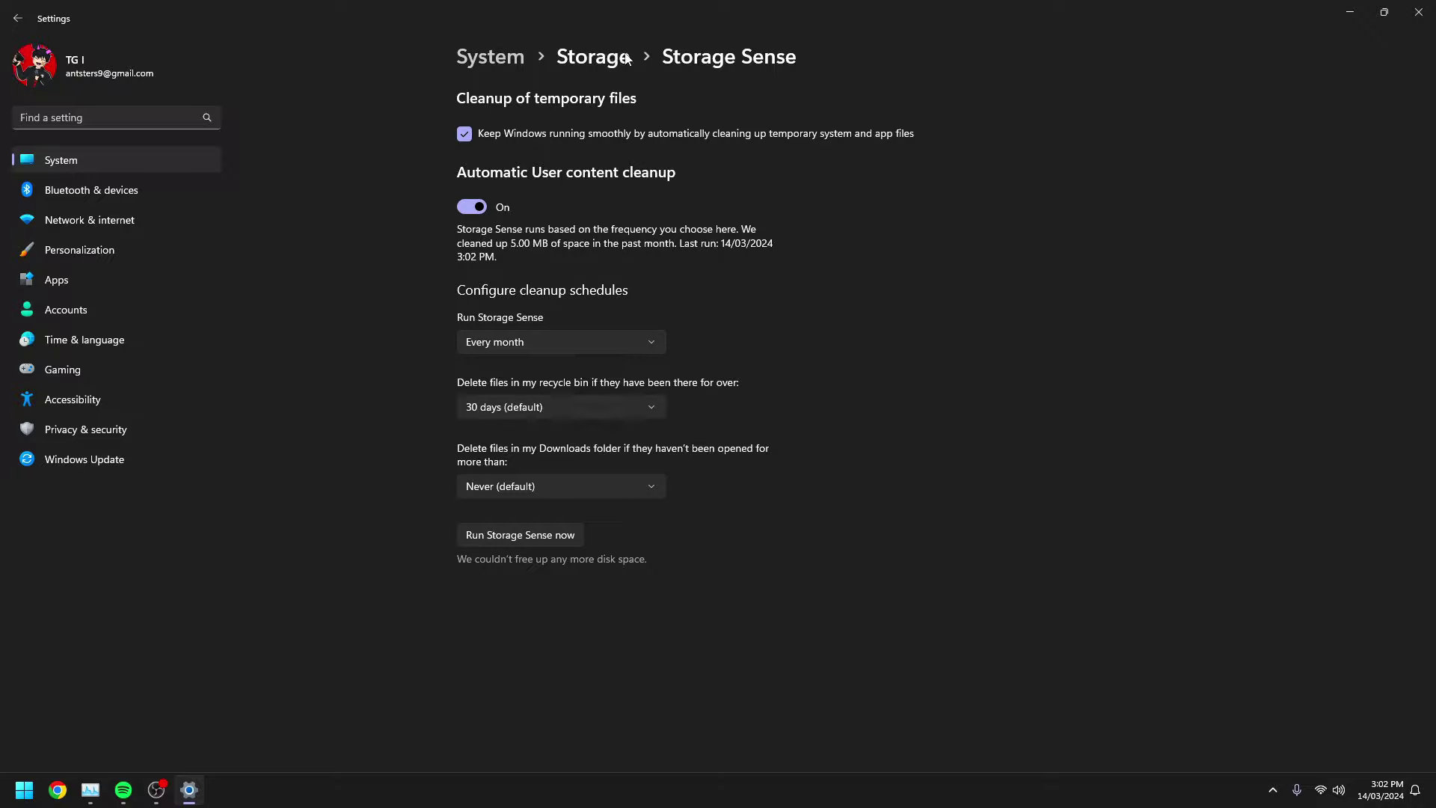
Step: Rescan the temporary files in Storage, exclude Thumbnails from the selection and permanently remove the other selected categories
left_click(583, 60)
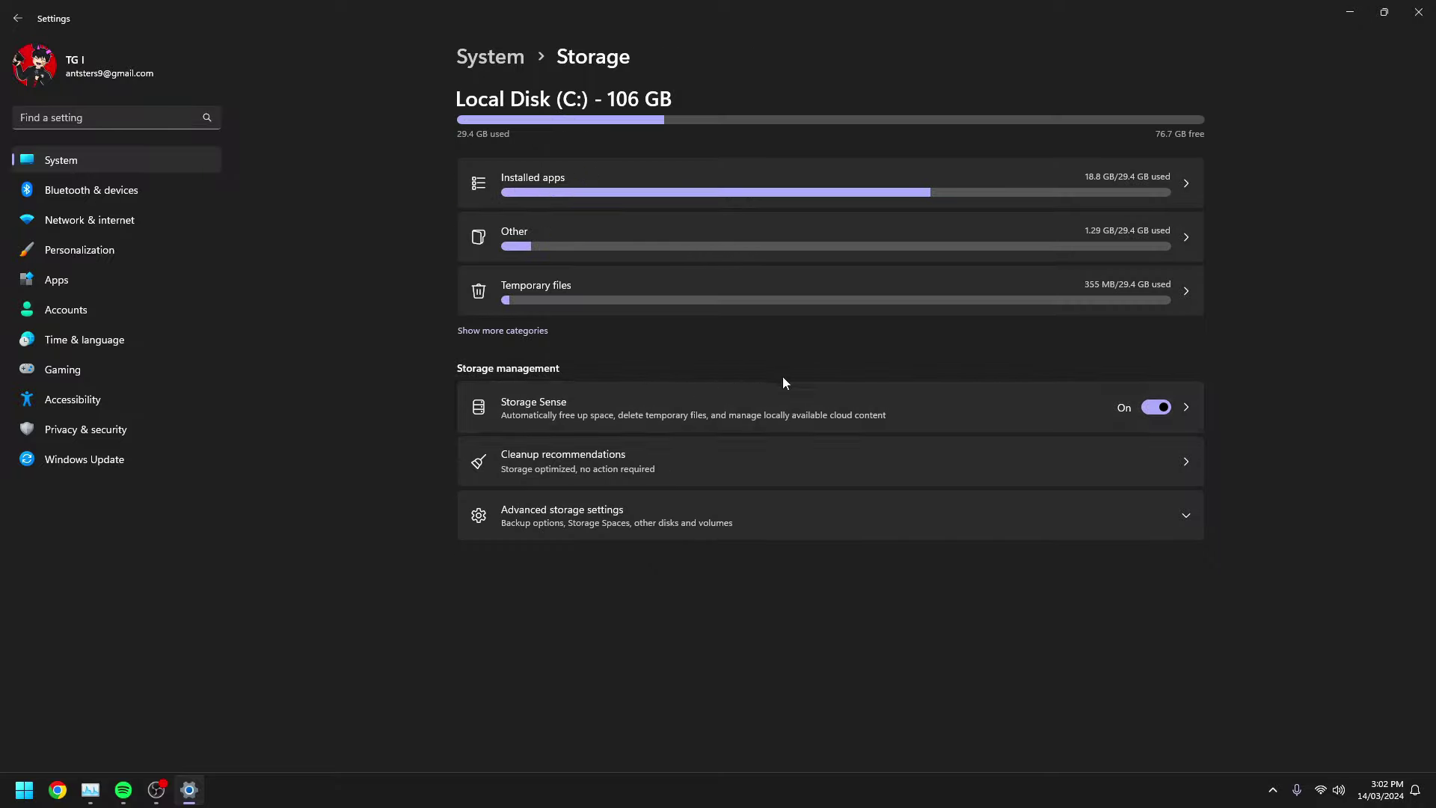
left_click(625, 293)
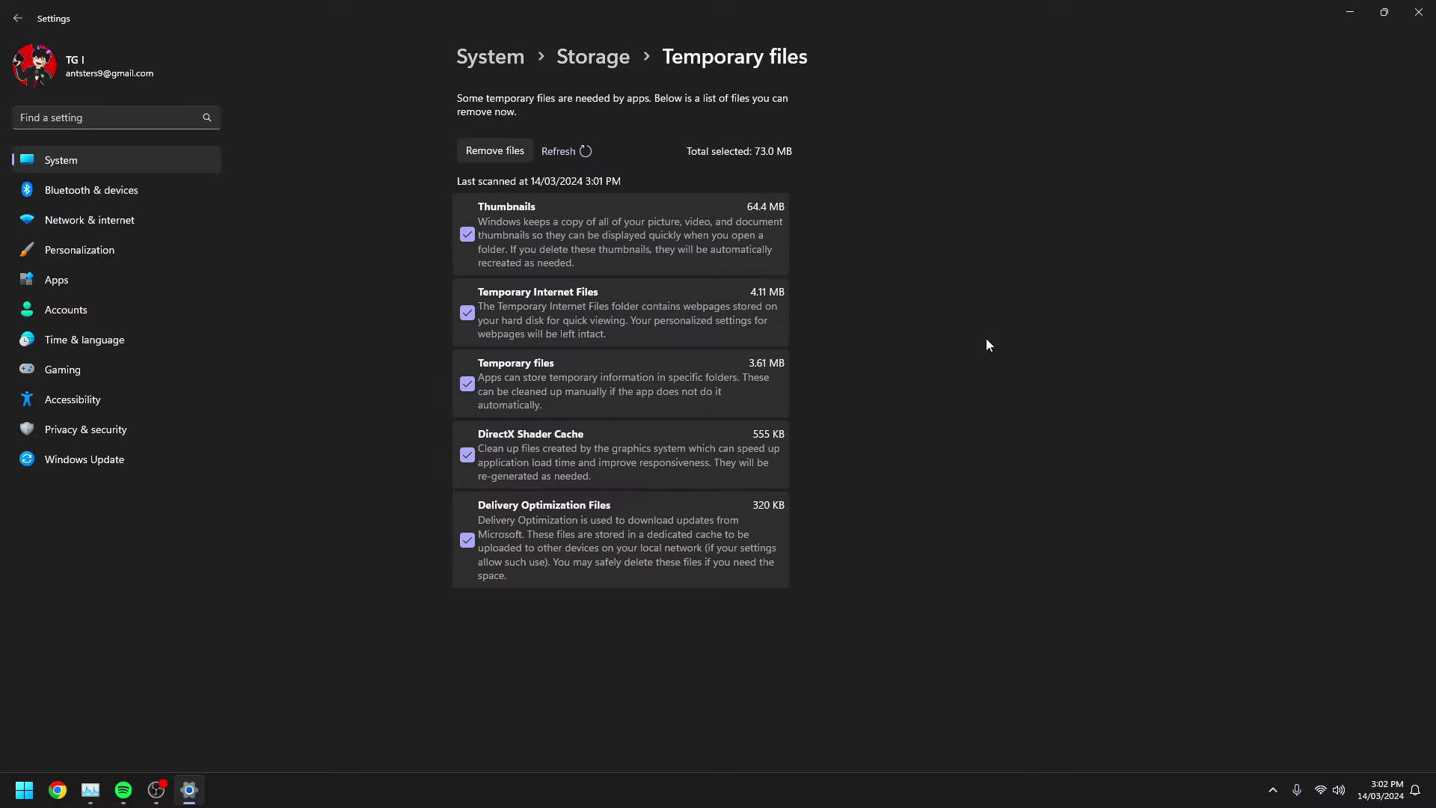
left_click(573, 152)
left_click(470, 234)
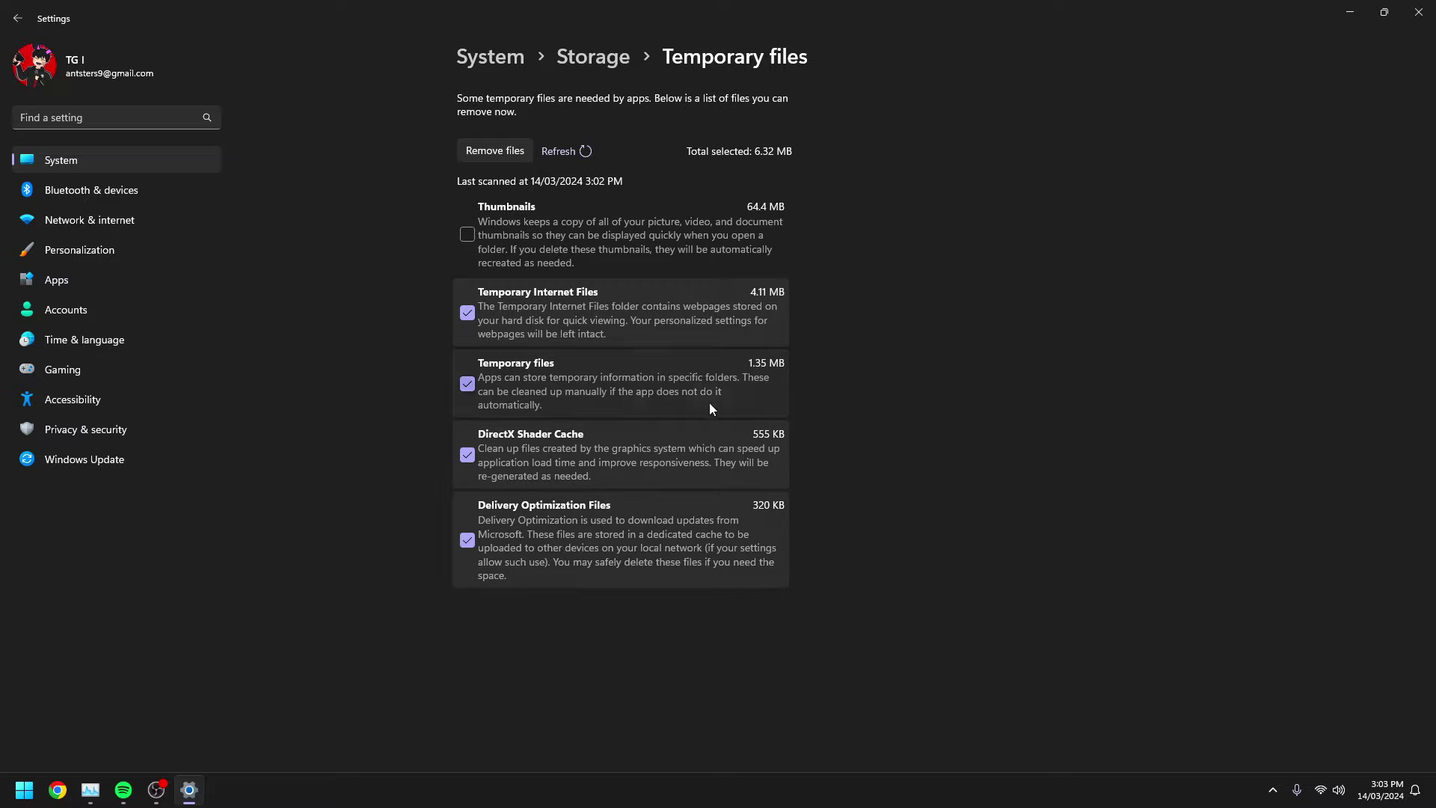
left_click(491, 151)
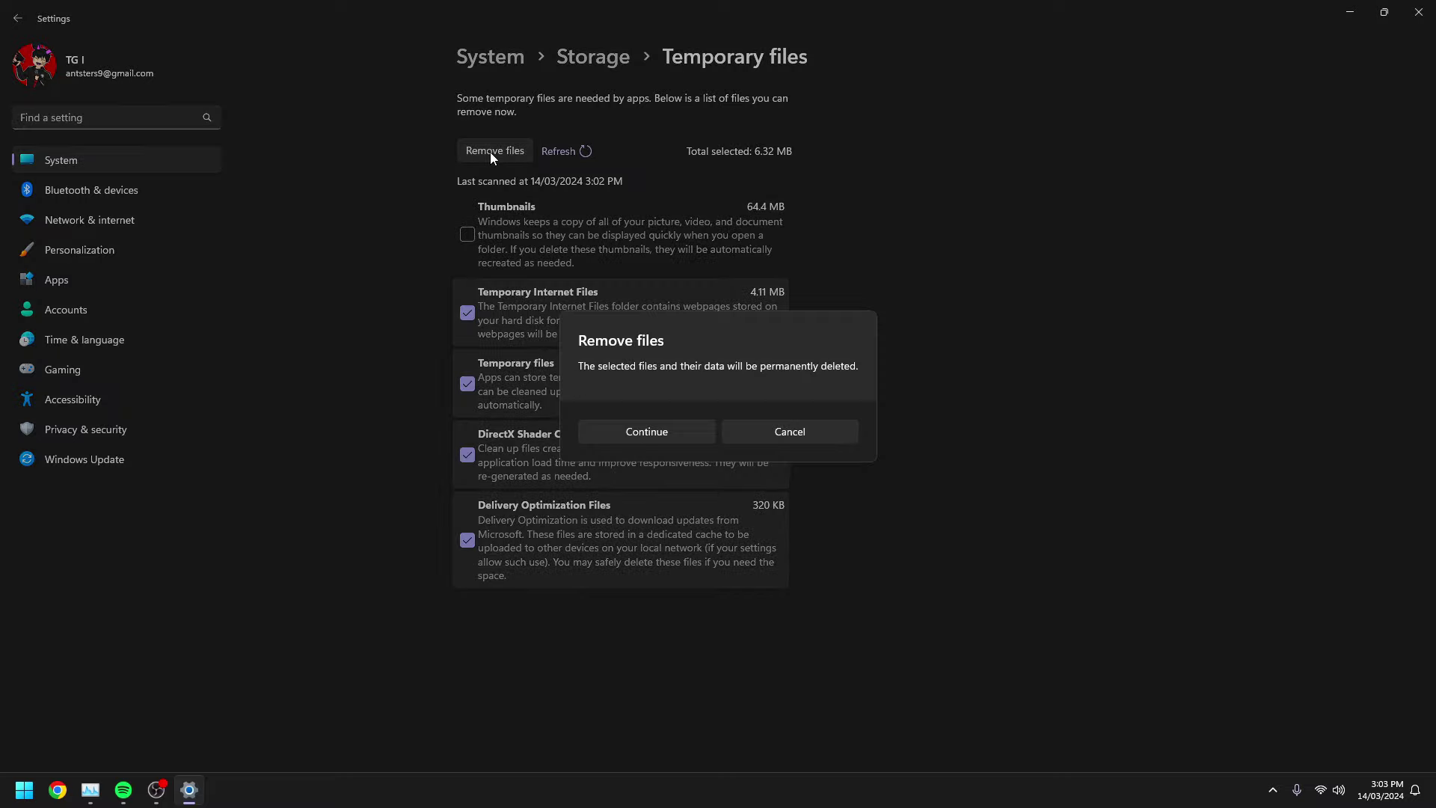
left_click(689, 433)
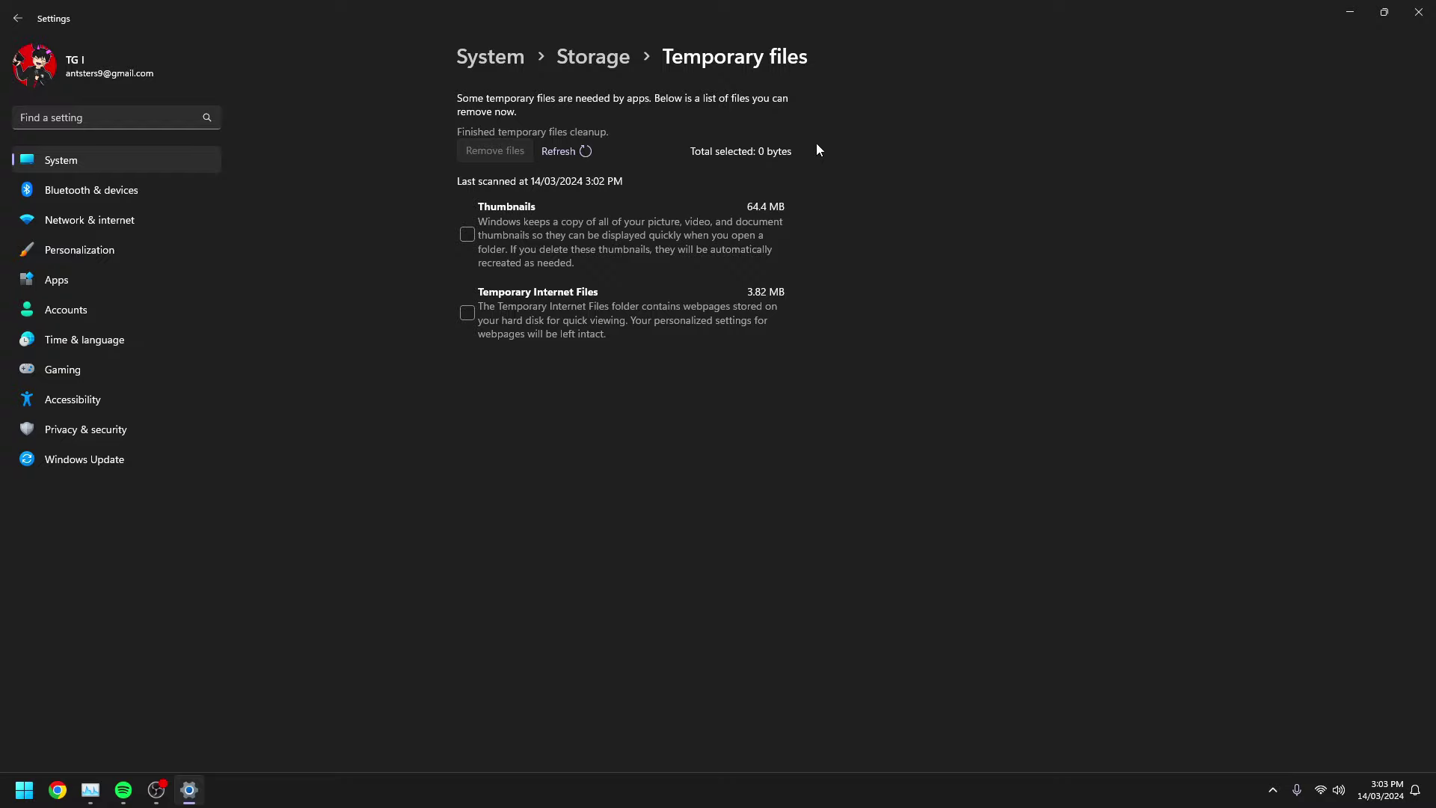
Step: Show all storage categories for Local Disk (C:) and examine the System & reserved usage
left_click(604, 60)
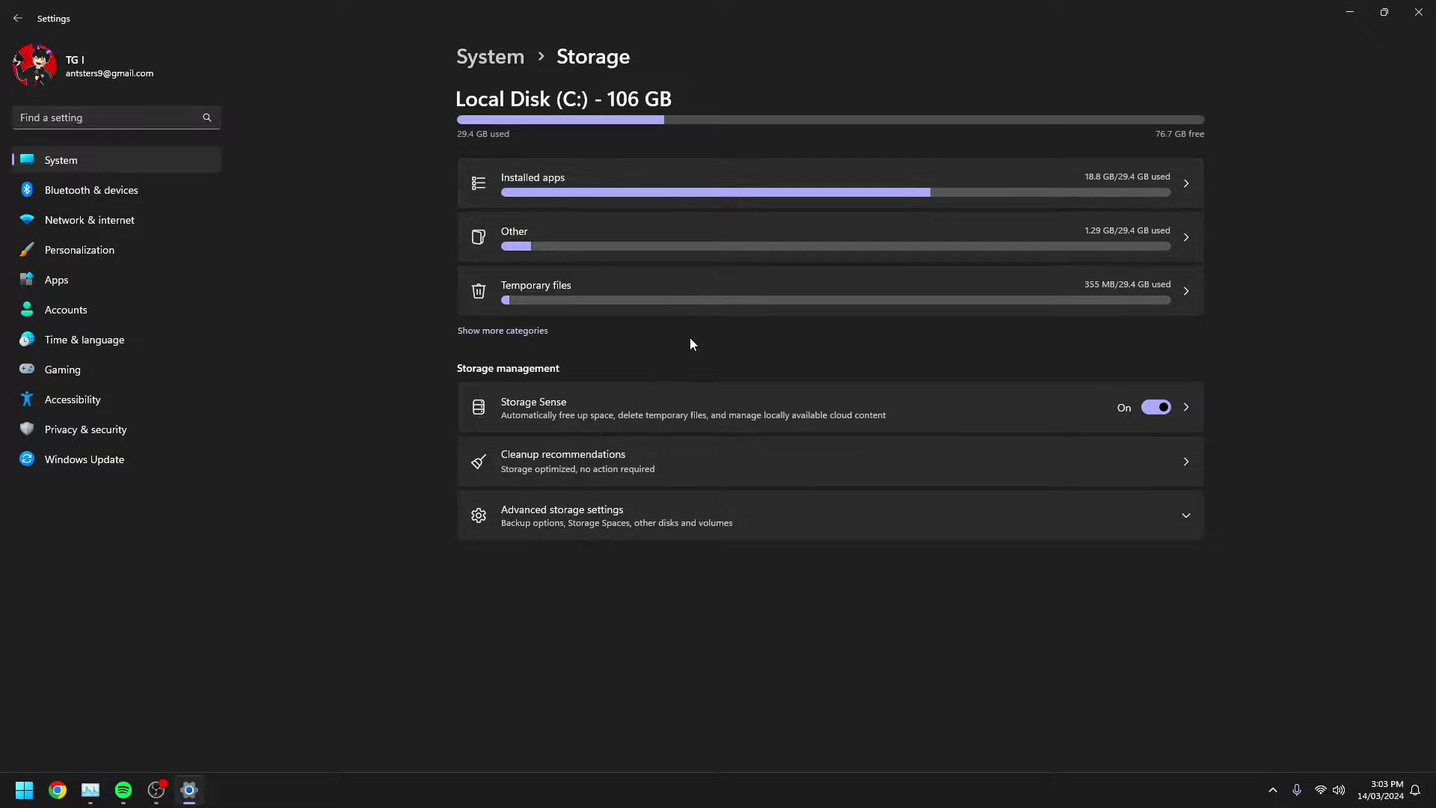
left_click(512, 332)
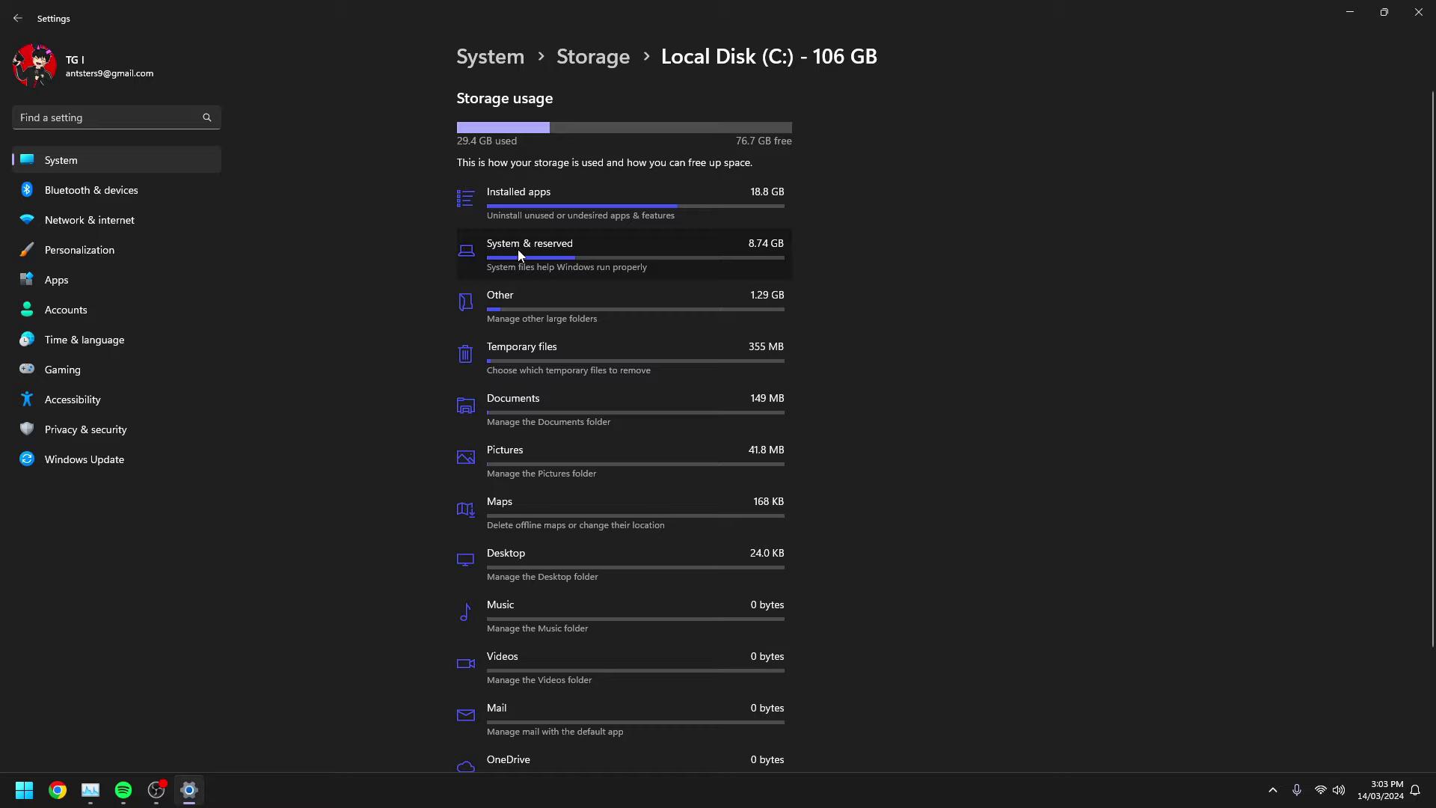
left_click(558, 252)
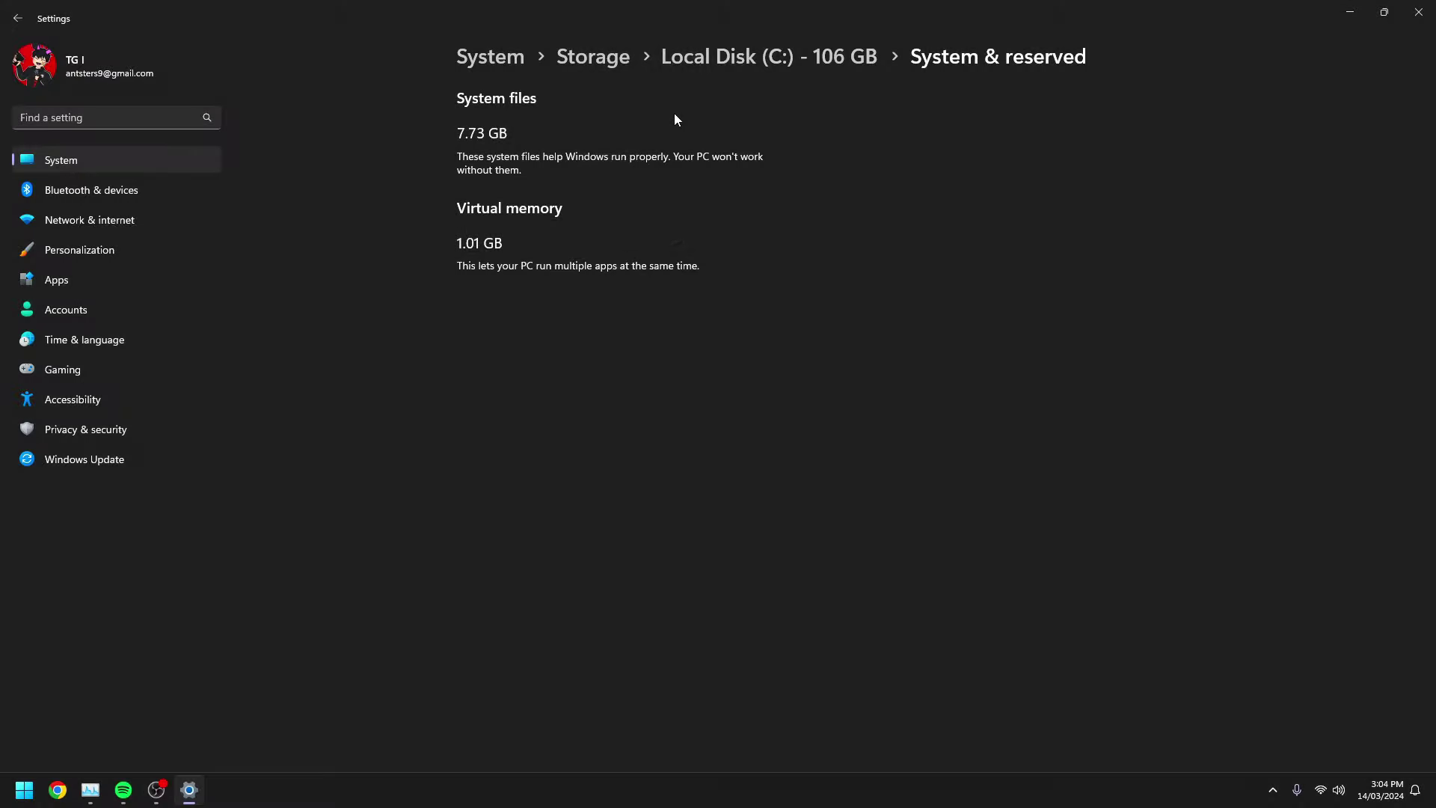
Step: Search for regedit, run Registry Editor as administrator and allow it to make changes
key("super")
type("regedit")
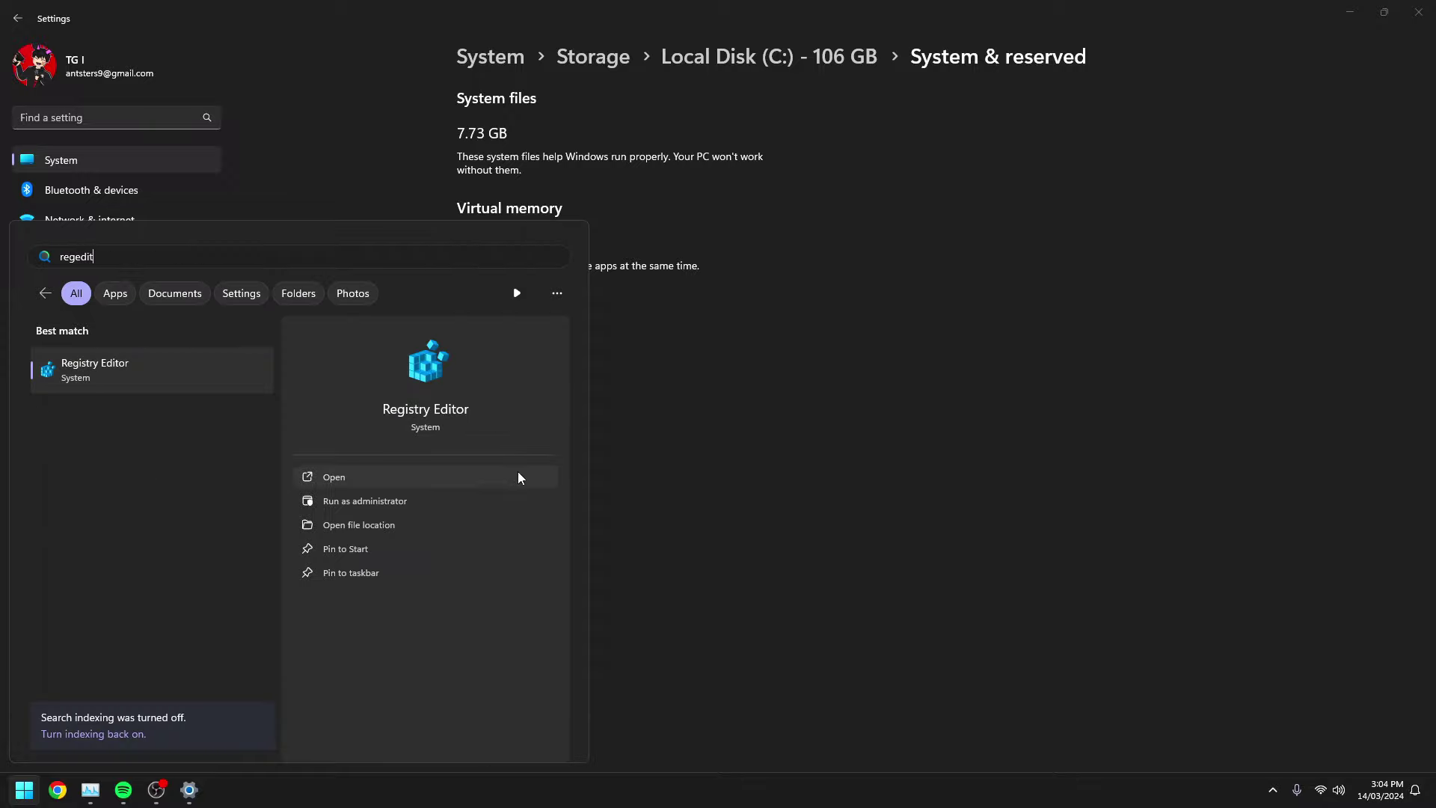
left_click(377, 504)
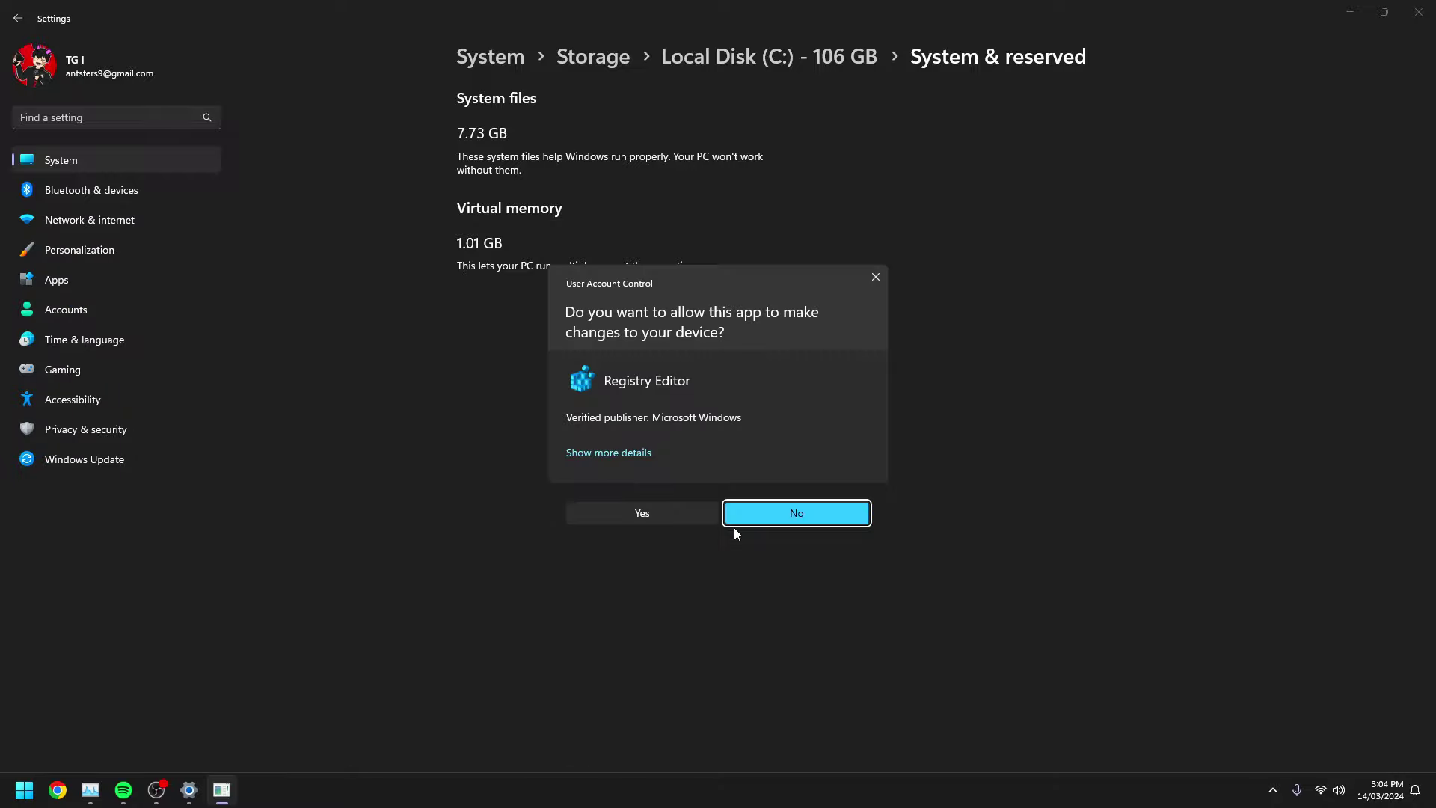
left_click(643, 513)
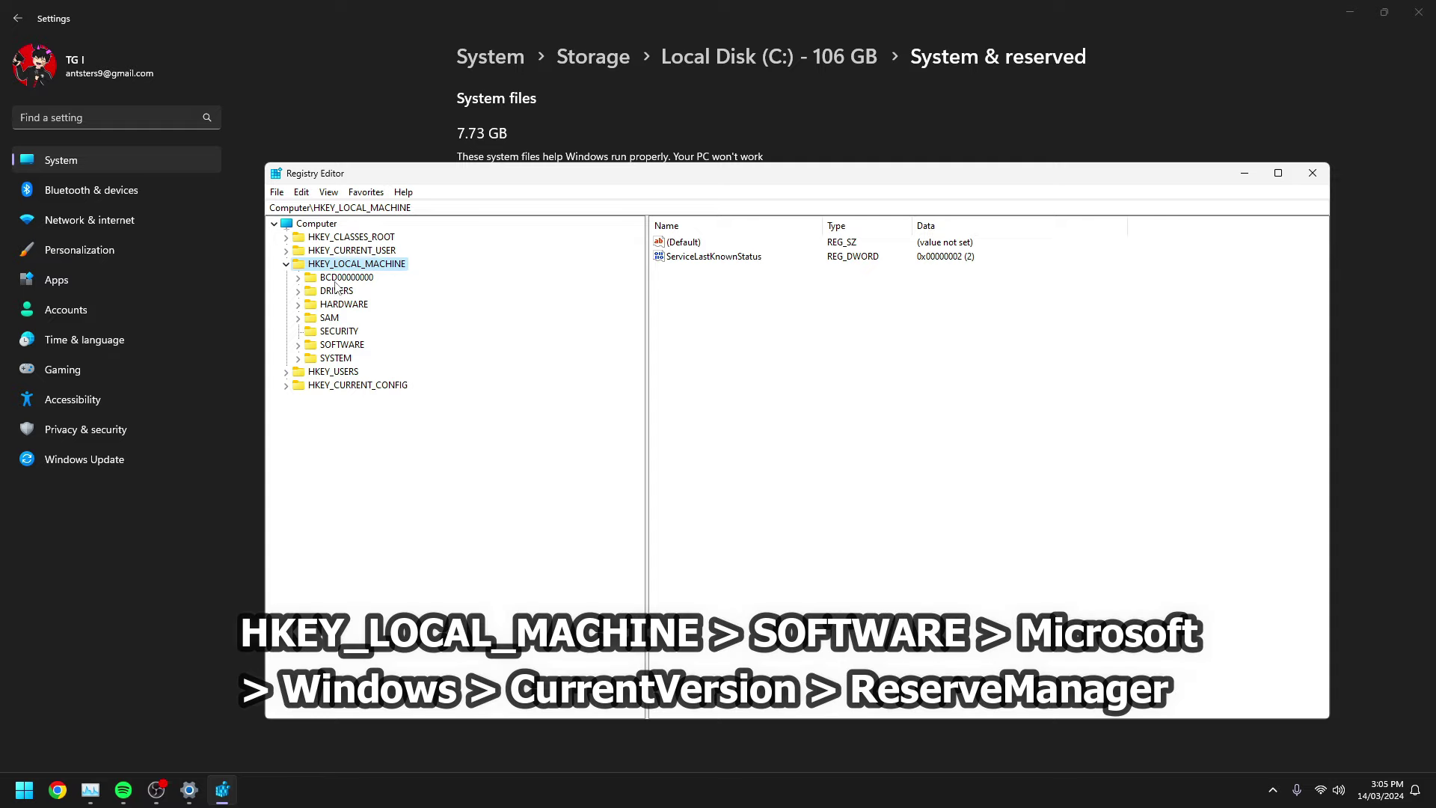
Step: Expand the registry path HKEY_LOCAL_MACHINE\SOFTWARE\Microsoft\Windows\CurrentVersion
left_click(341, 345)
left_click(299, 346)
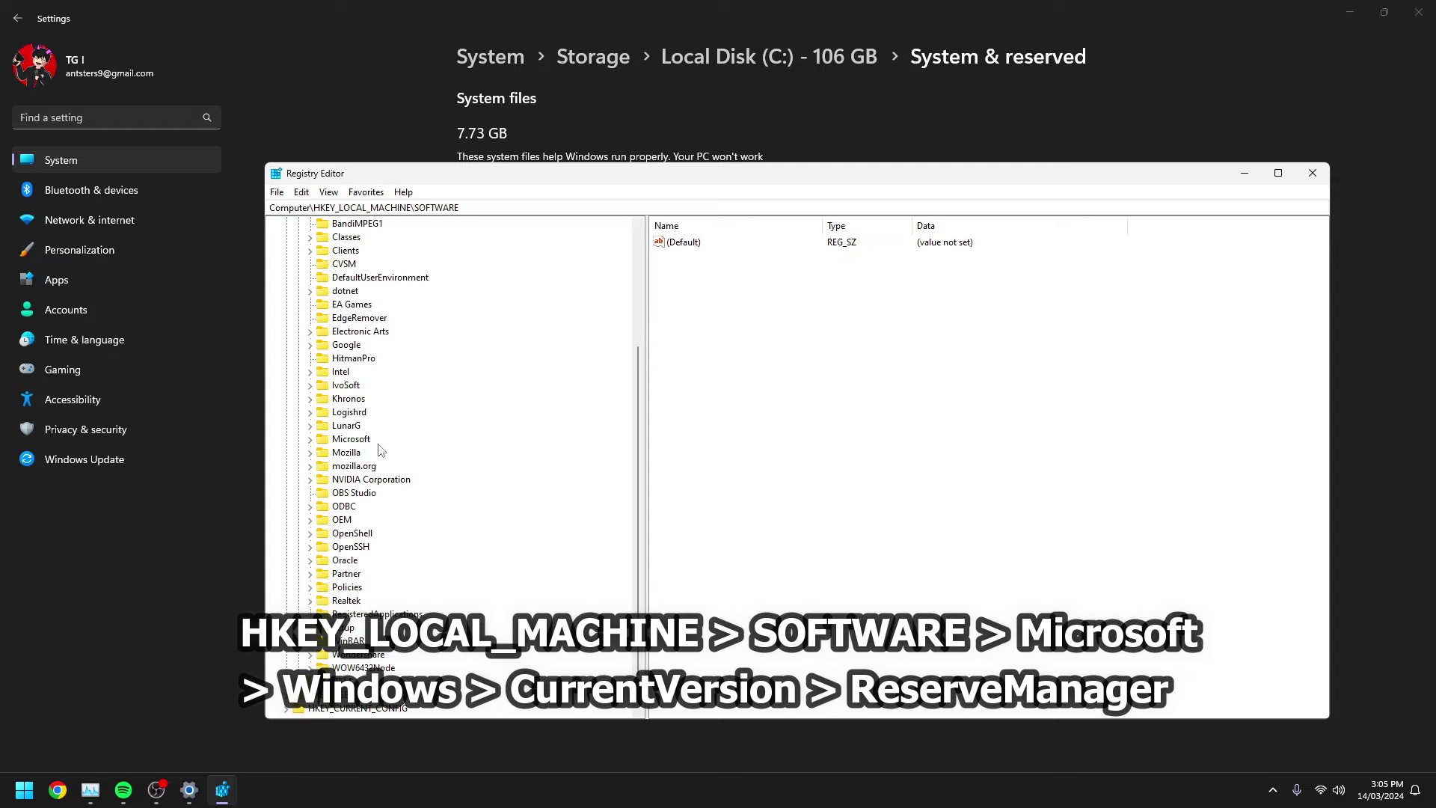
scroll(381, 445, "down", 1)
left_click(351, 439)
left_click(311, 439)
scroll(385, 426, "down", 20)
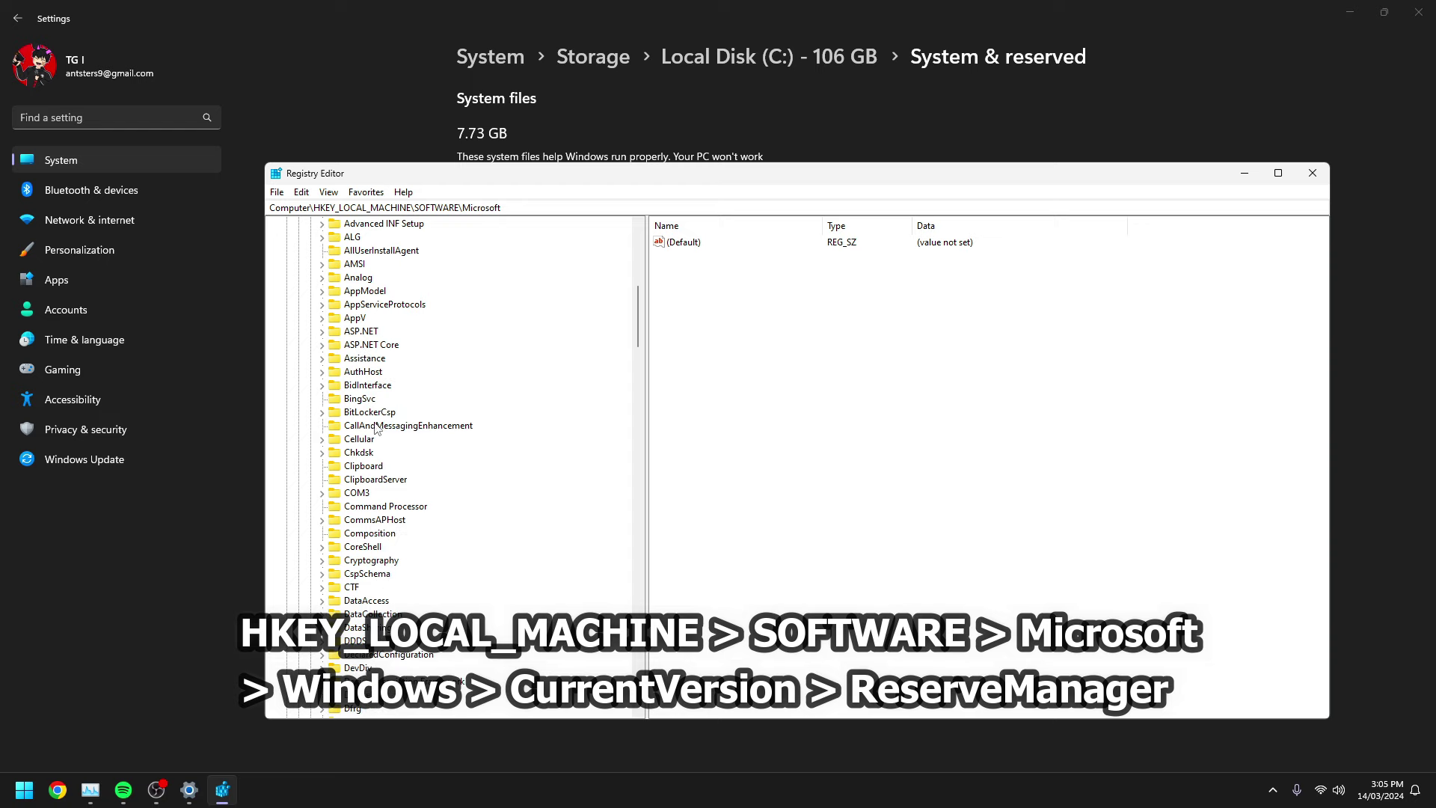
left_click(374, 425)
left_click(365, 493)
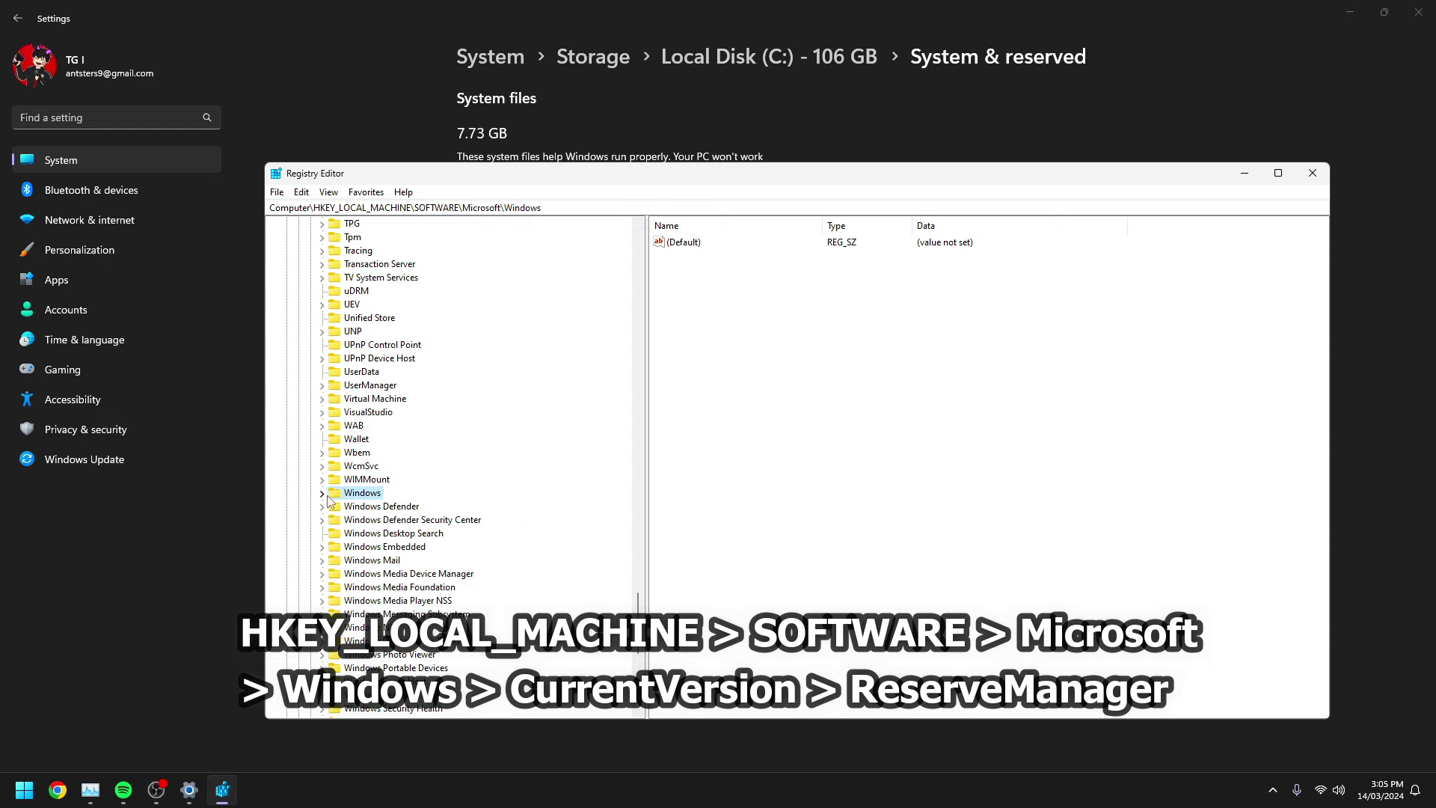
left_click(323, 493)
left_click(385, 480)
left_click(334, 480)
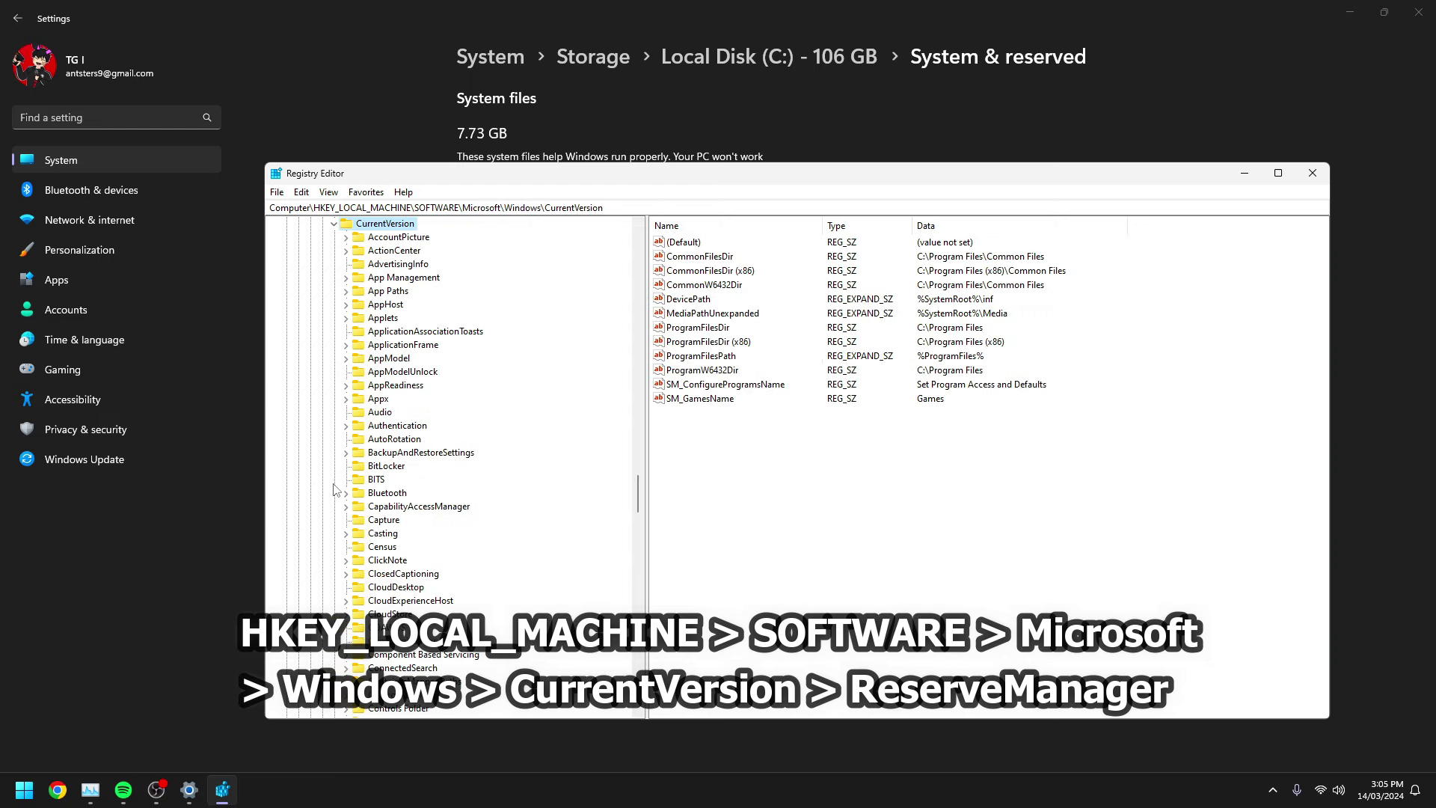
Step: Select the ReserveManager key under CurrentVersion to show its values
scroll(381, 488, "down", 2)
left_click(388, 506)
scroll(389, 509, "down", 20)
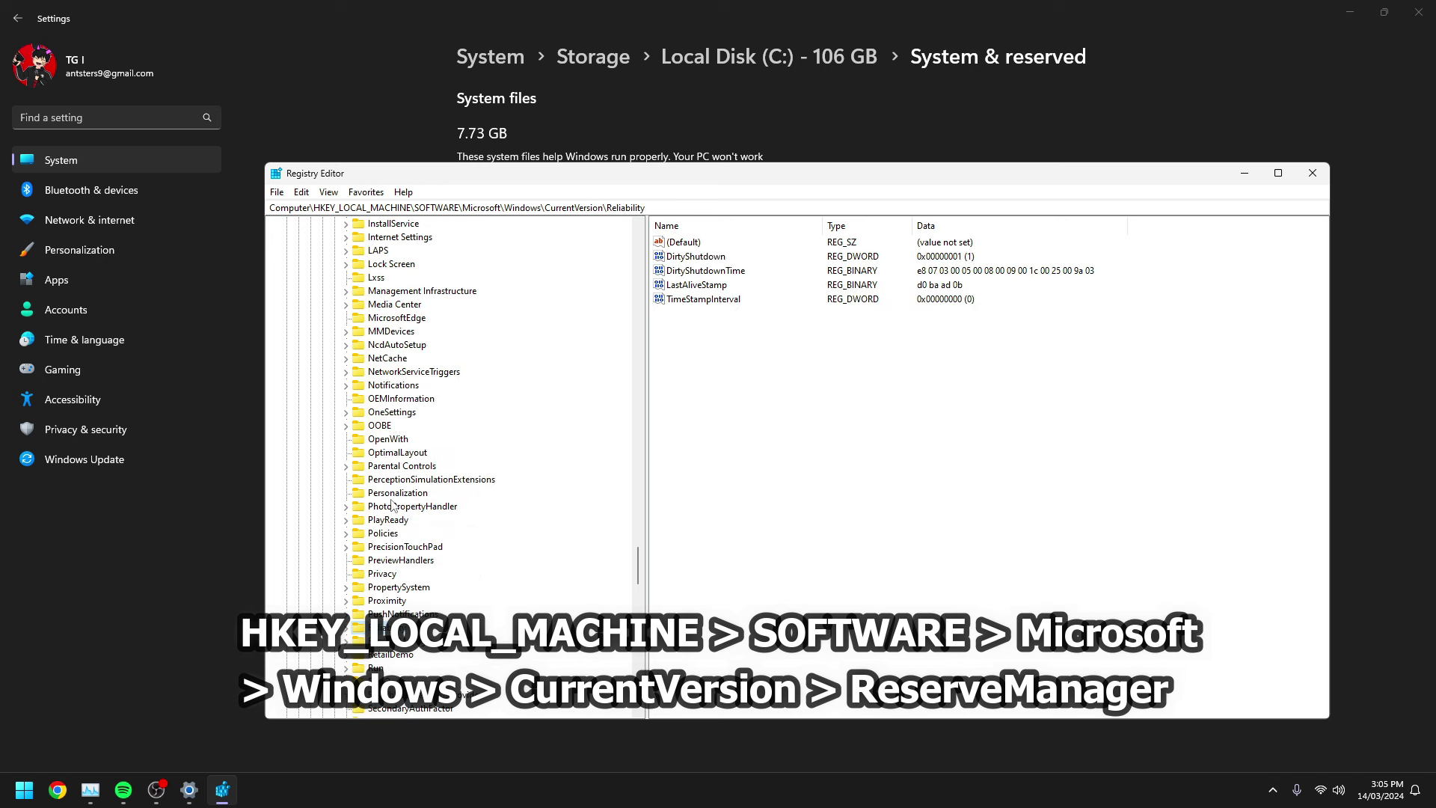
left_click(387, 507)
left_click(399, 521)
scroll(400, 524, "down", 2)
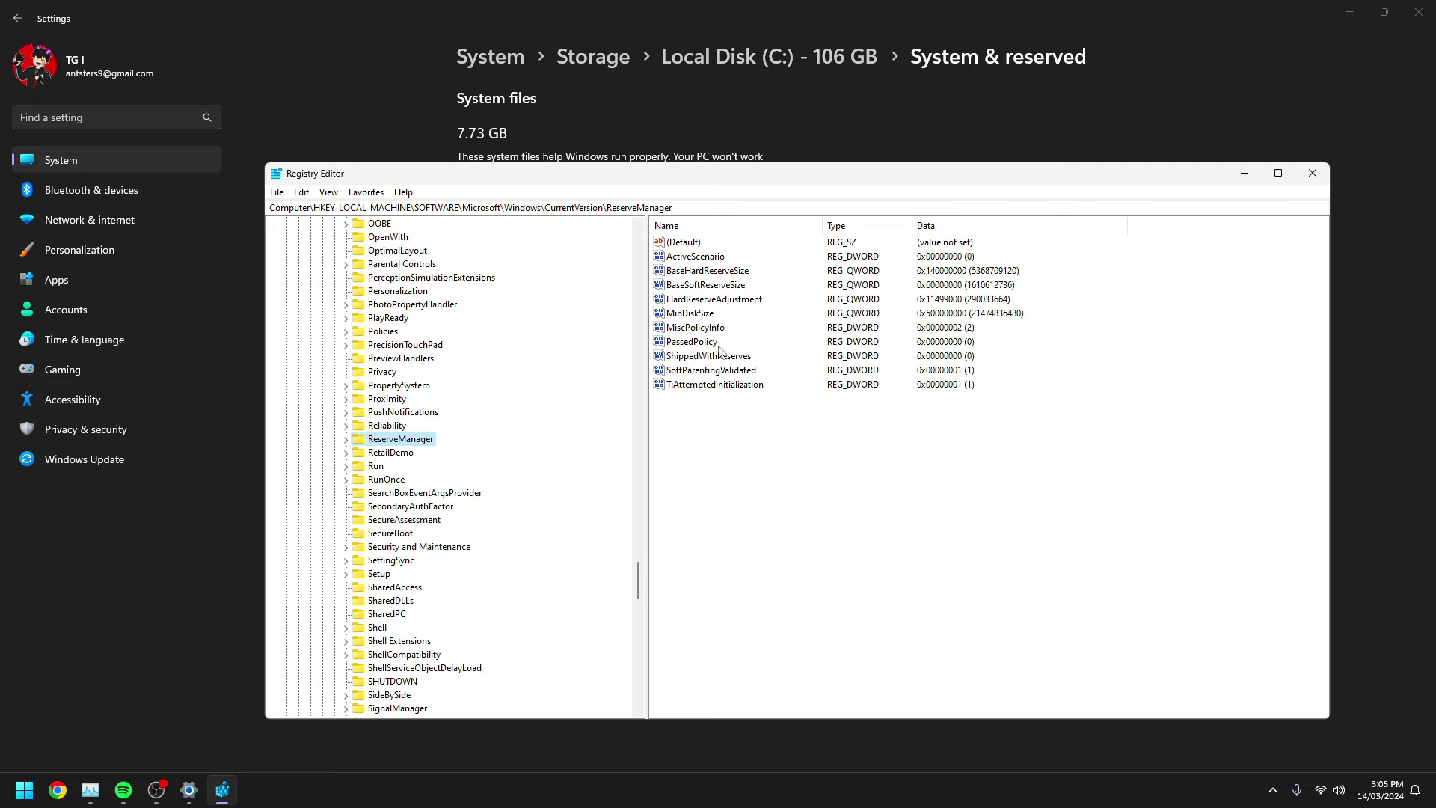
Step: Set the value data of the PassedPolicy DWORD in ReserveManager to 0
left_click(683, 344)
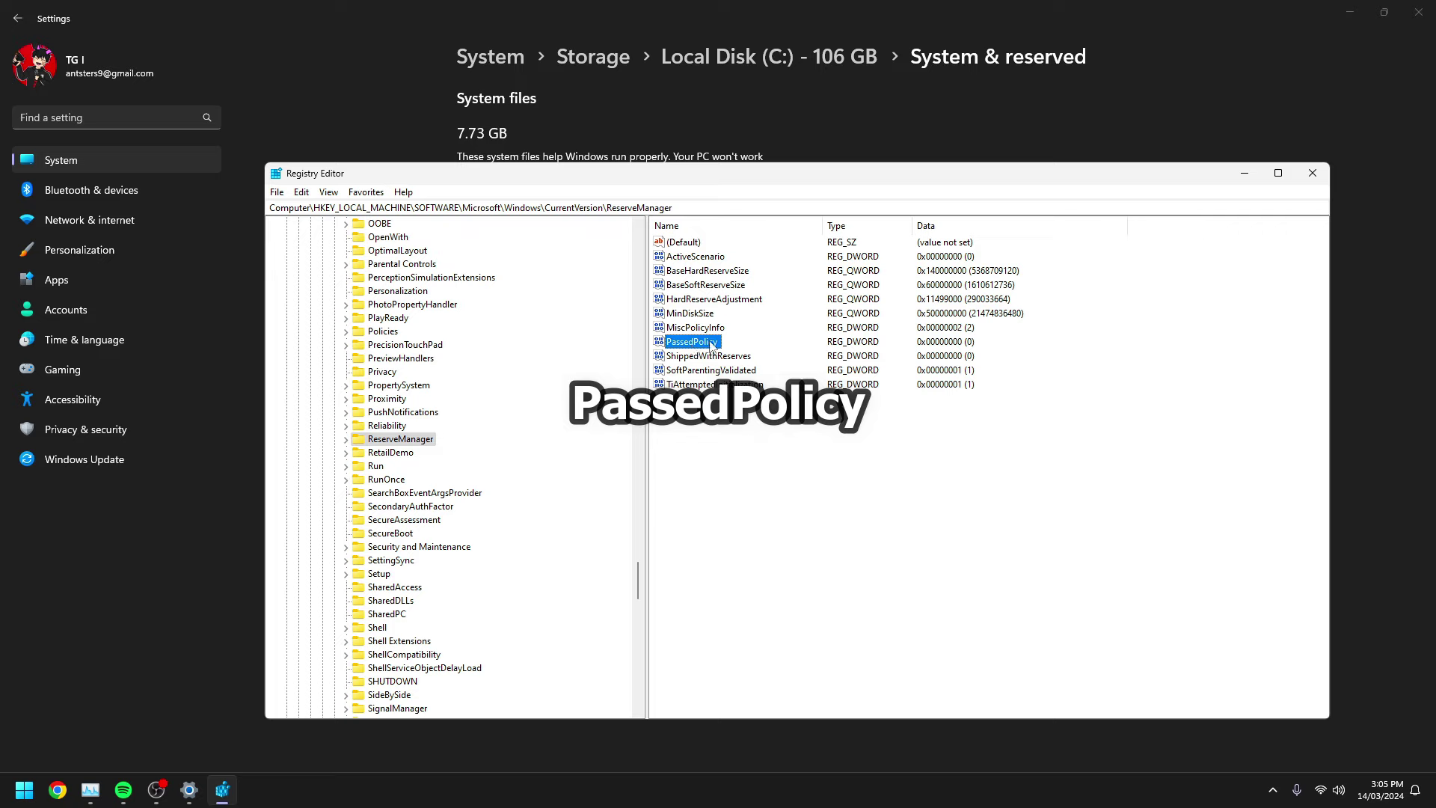
right_click(687, 344)
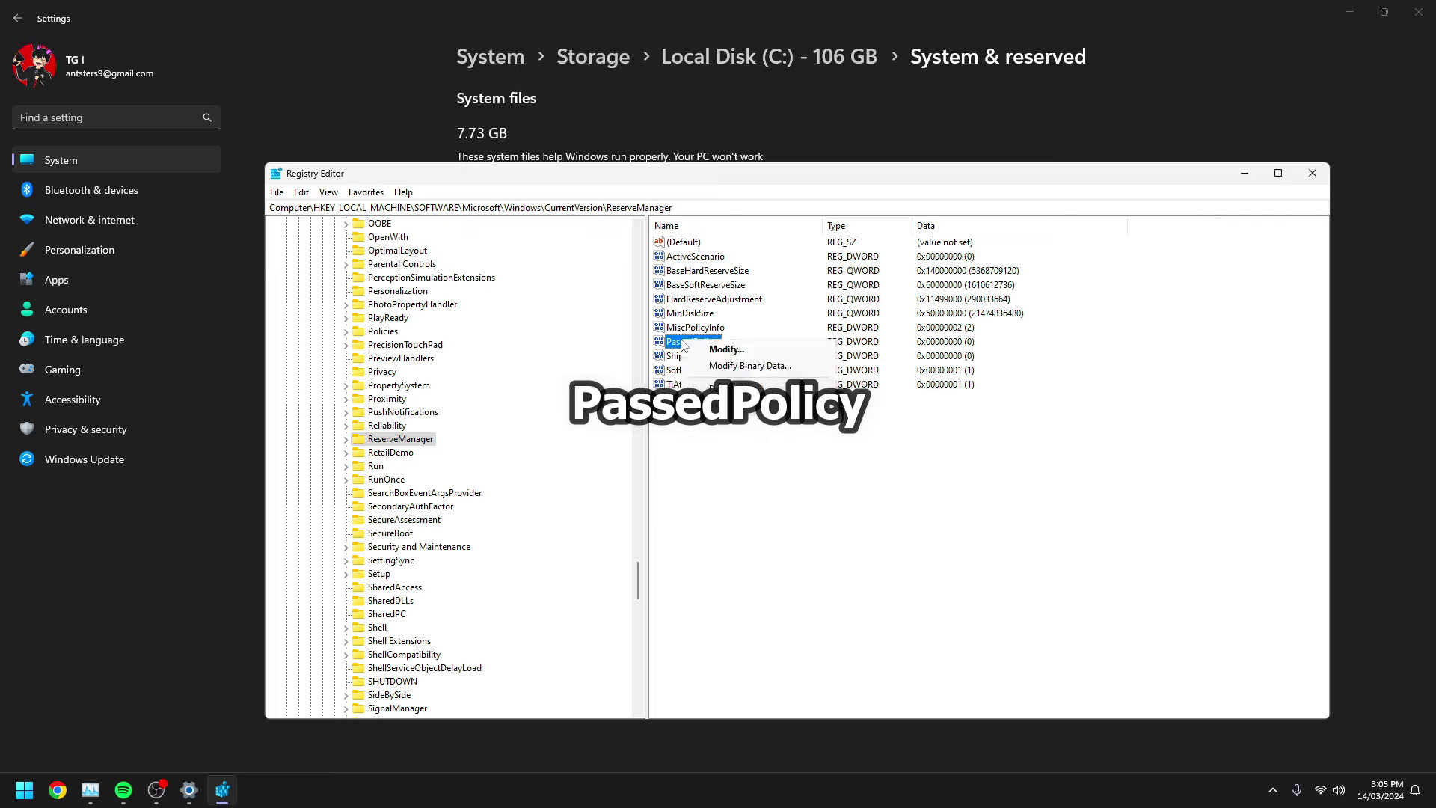
left_click(707, 349)
left_click_drag(442, 252, 746, 301)
type("0")
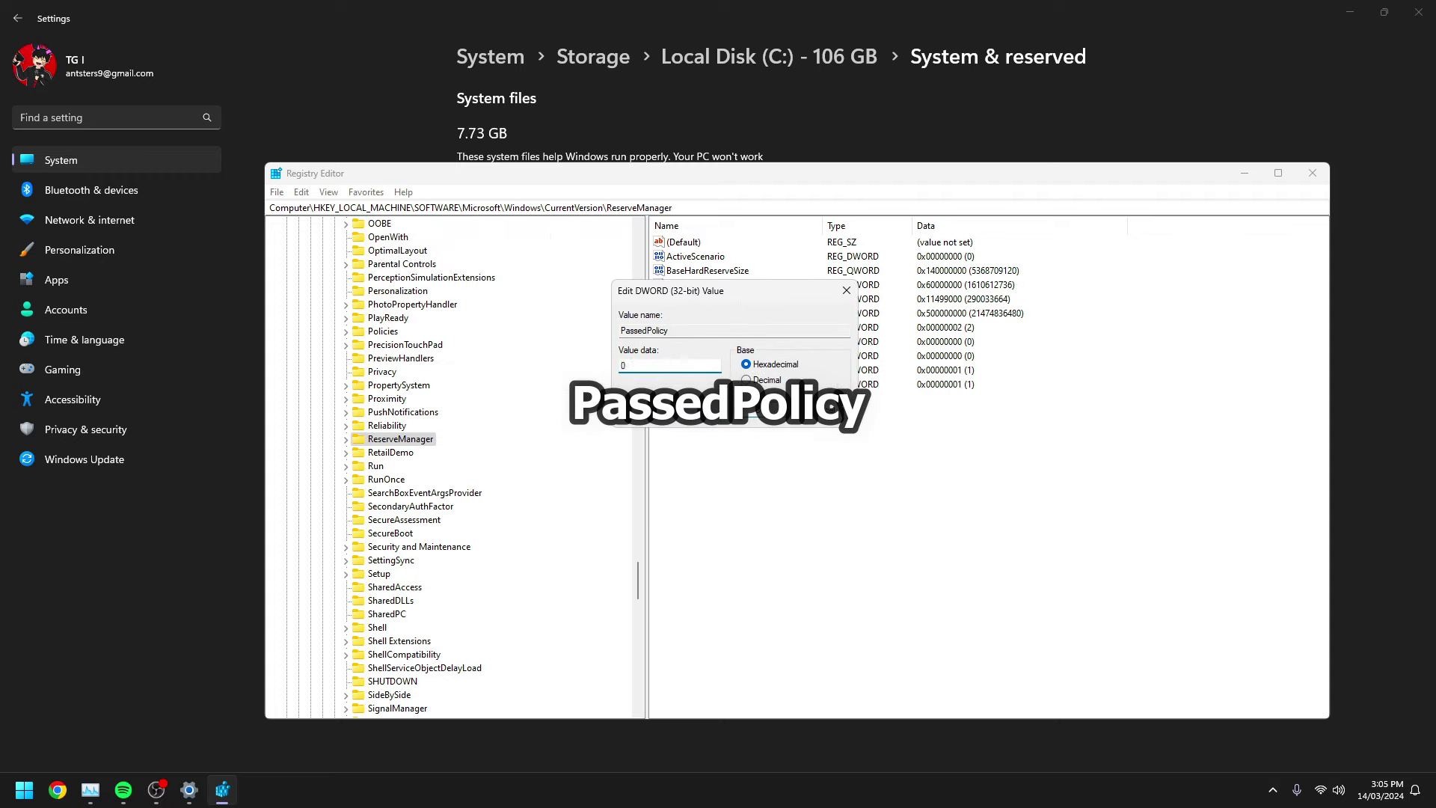
left_click(761, 410)
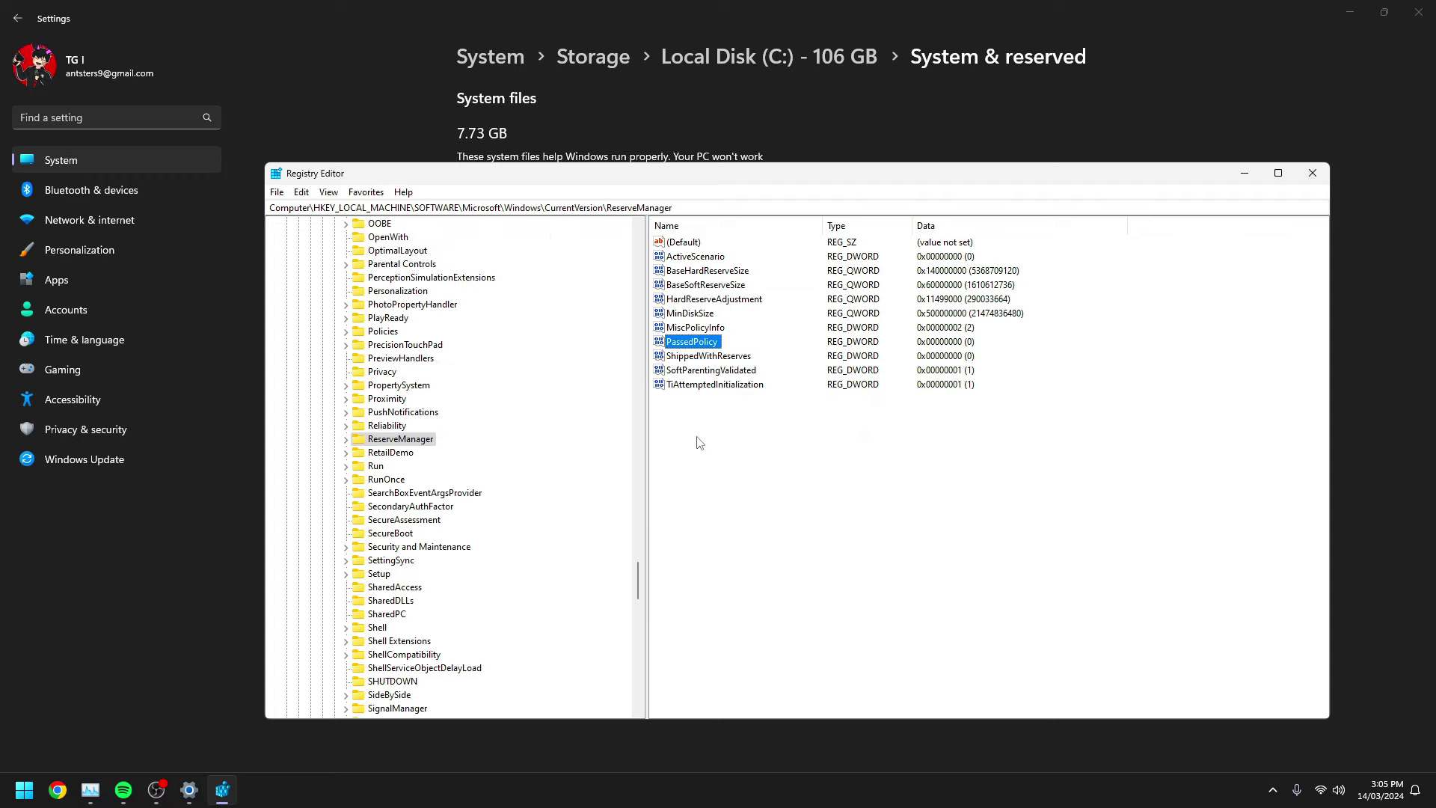
Step: Set the value data of the ShippedWithReserves DWORD to 0 and close Registry Editor
left_click(686, 358)
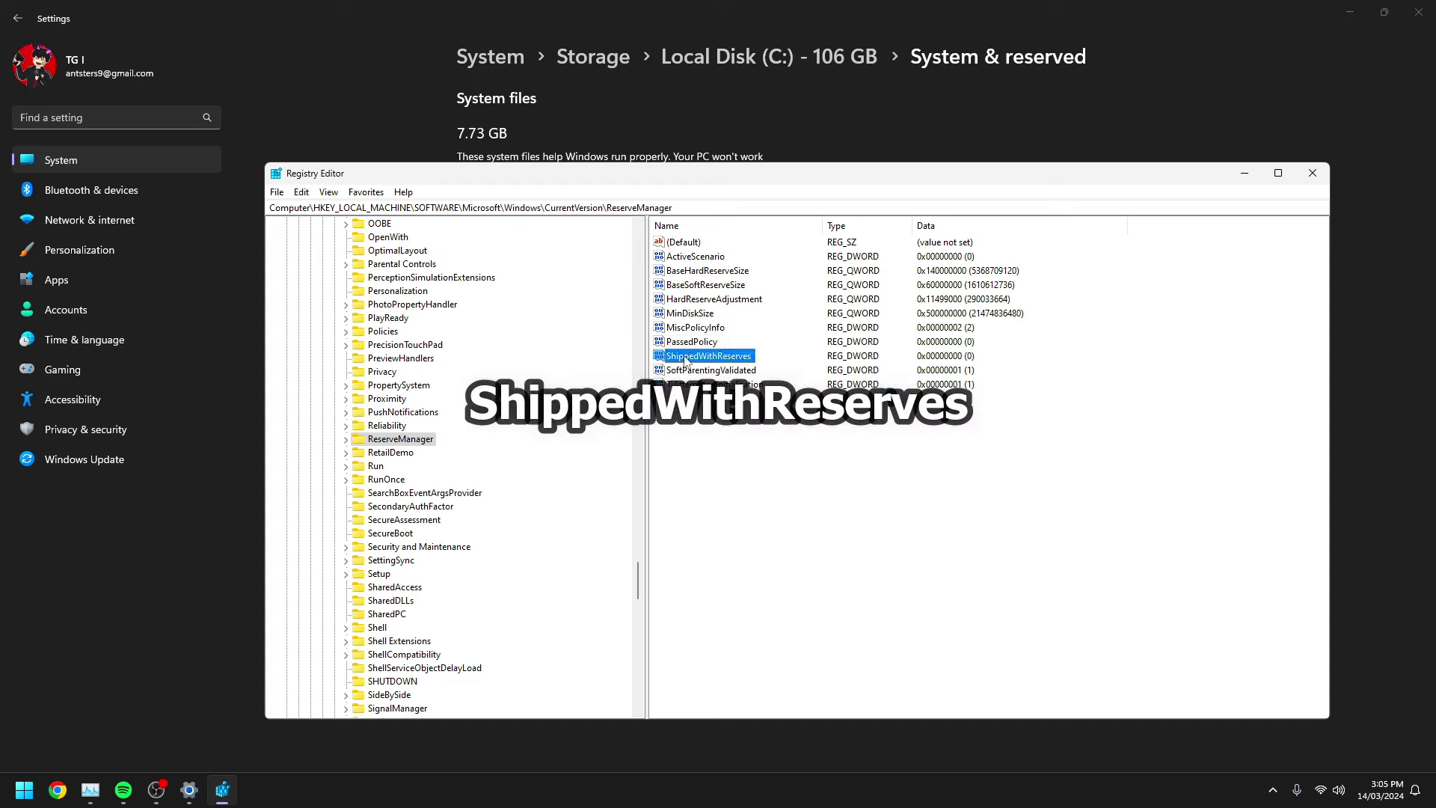
right_click(696, 358)
left_click(723, 365)
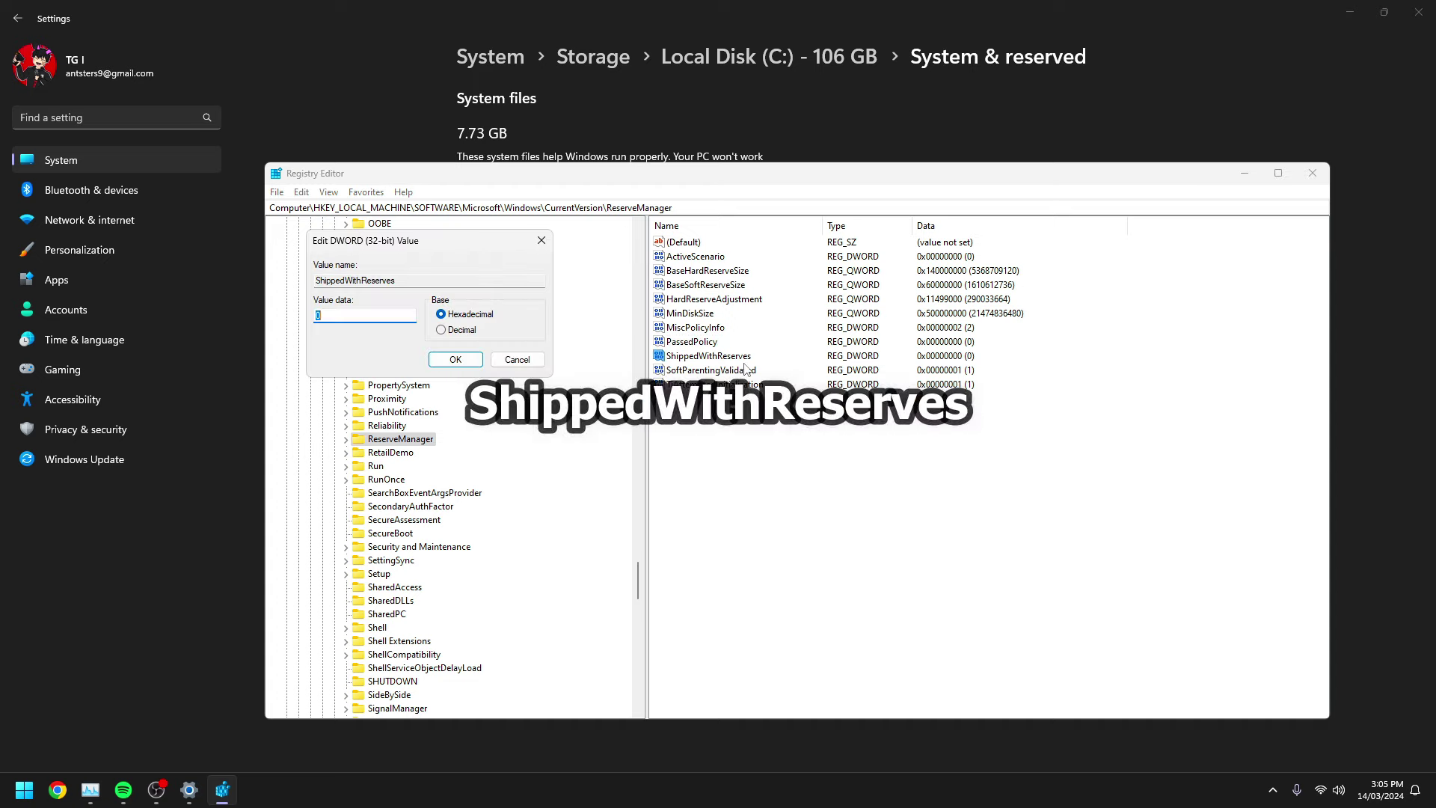
left_click_drag(460, 247, 751, 297)
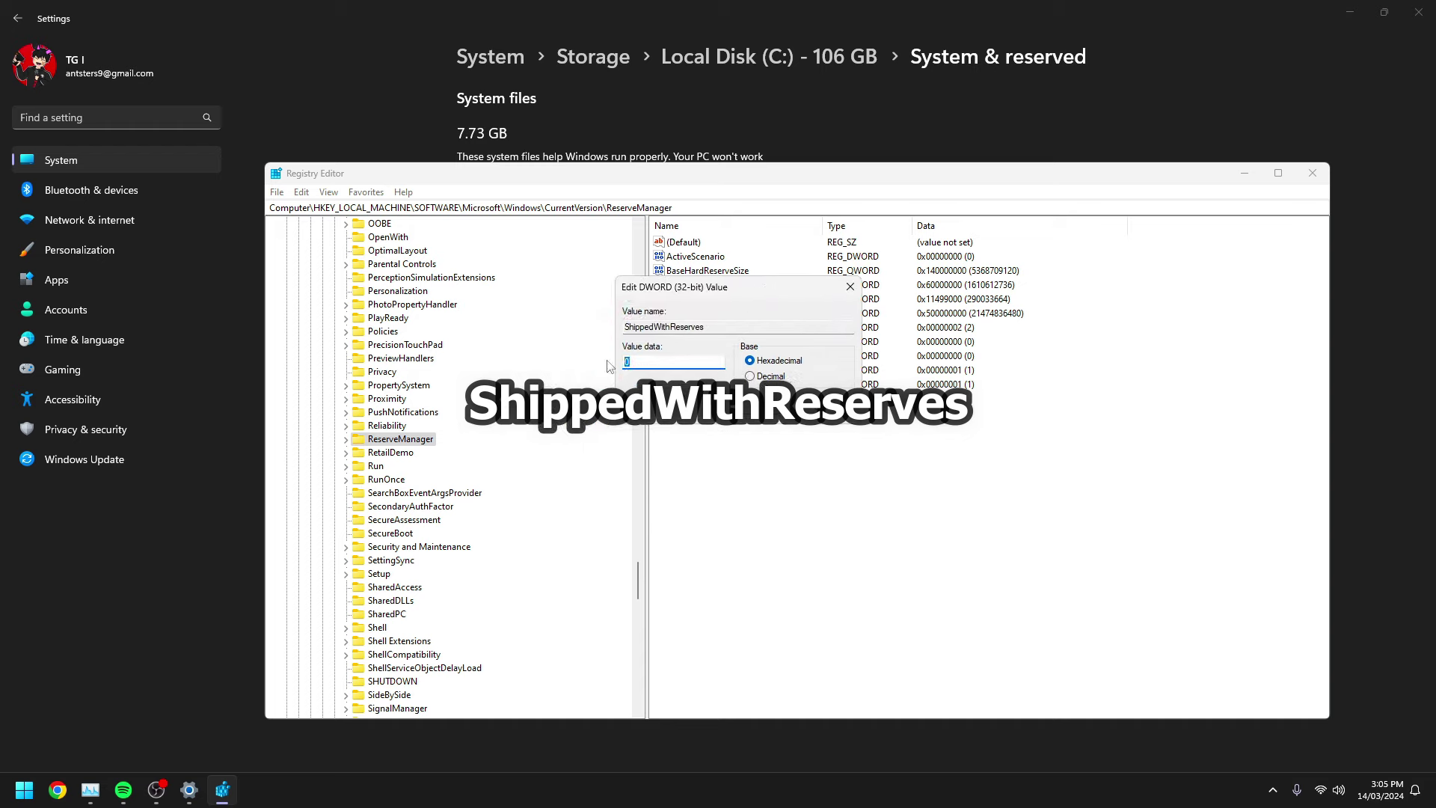
type("0")
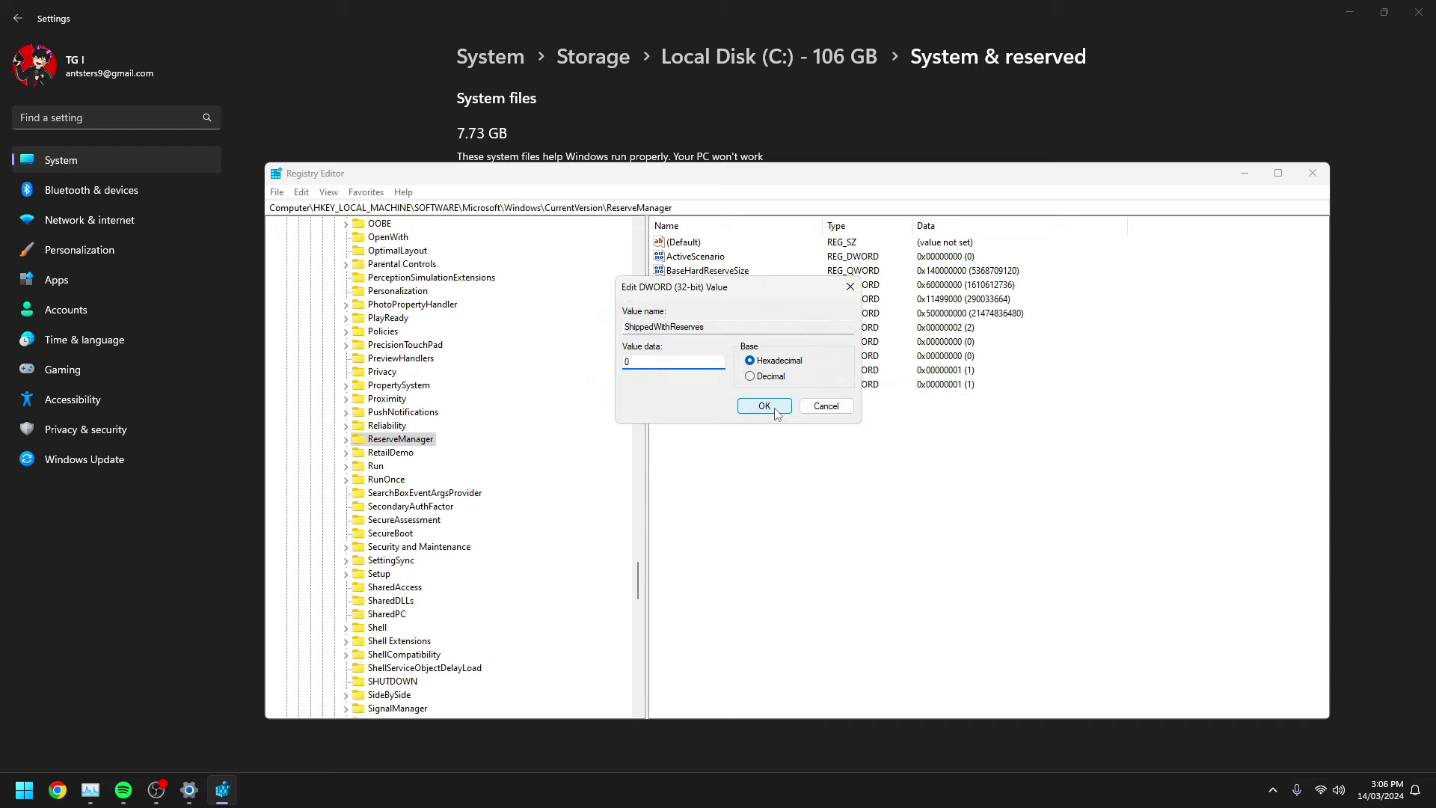
left_click(776, 404)
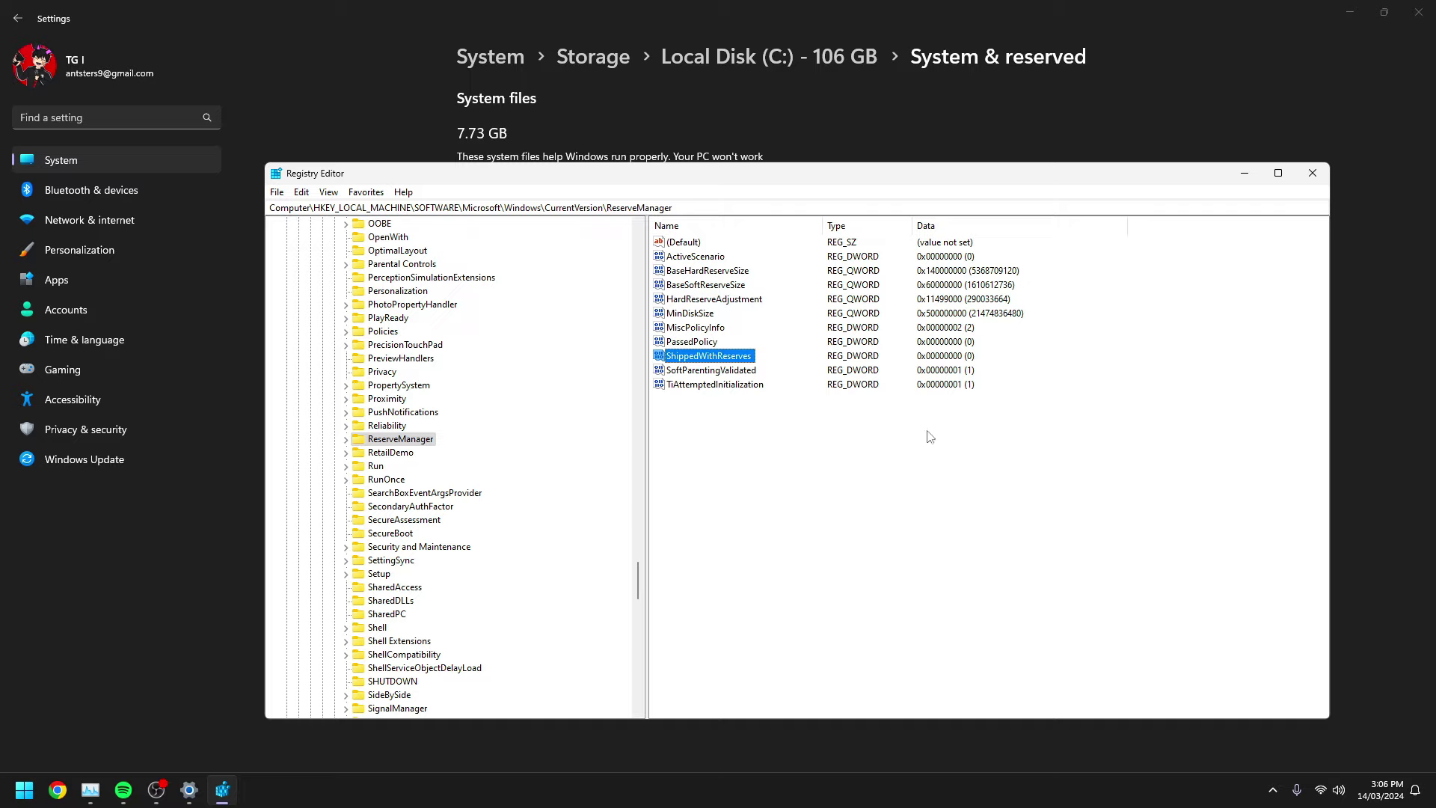
left_click(1313, 173)
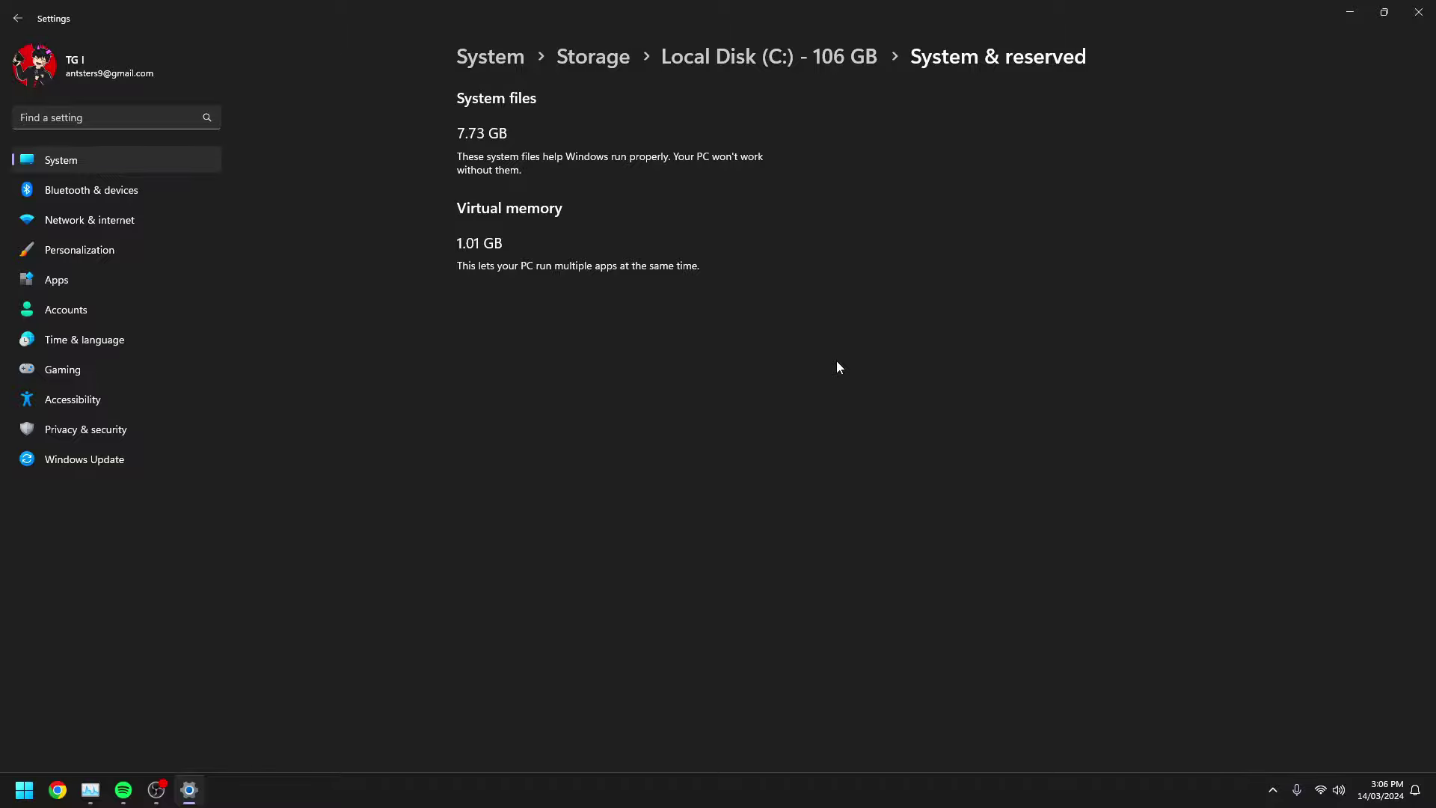
Step: Open Command Prompt with administrator rights, allow it to make changes, and move its window to a central position
key("super")
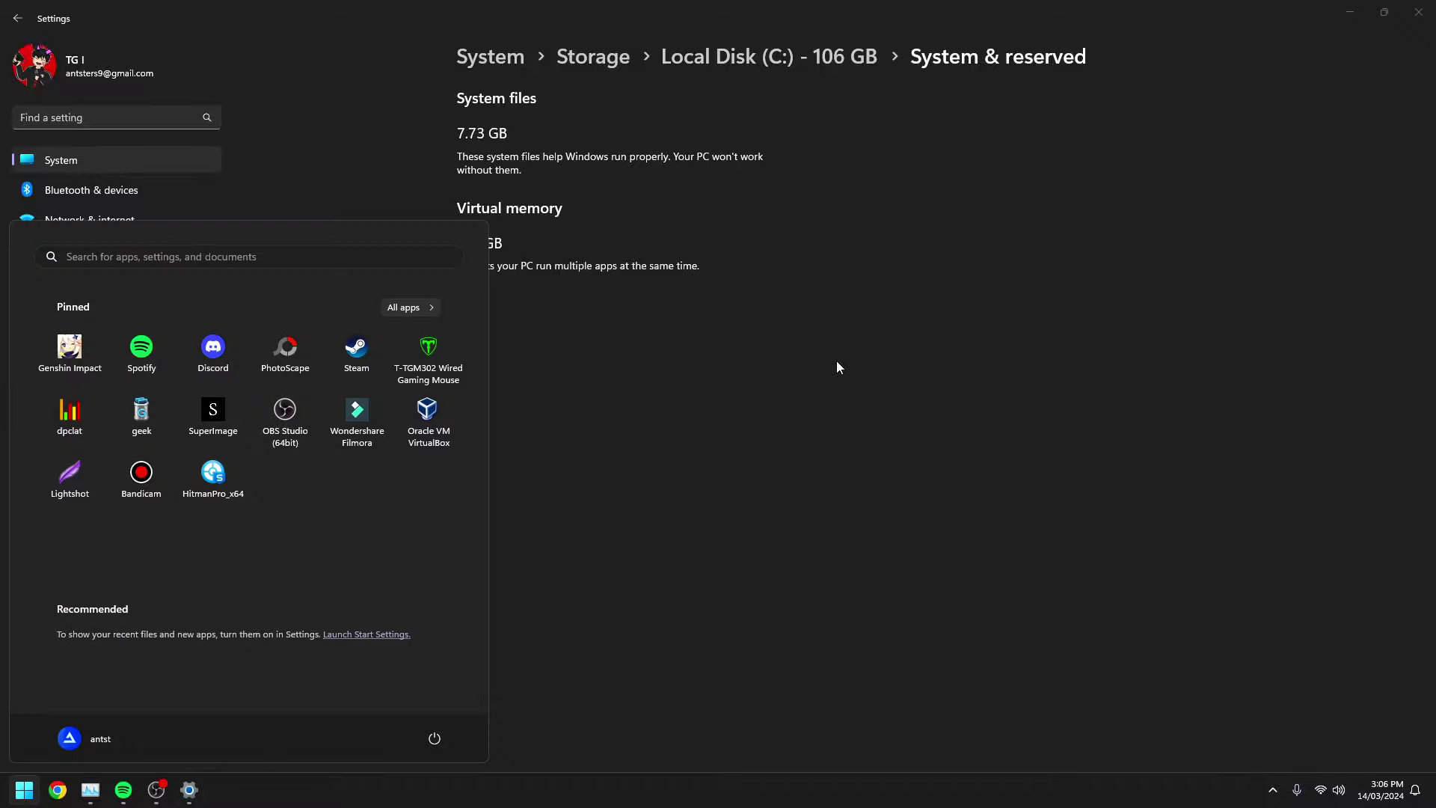
type("cmd")
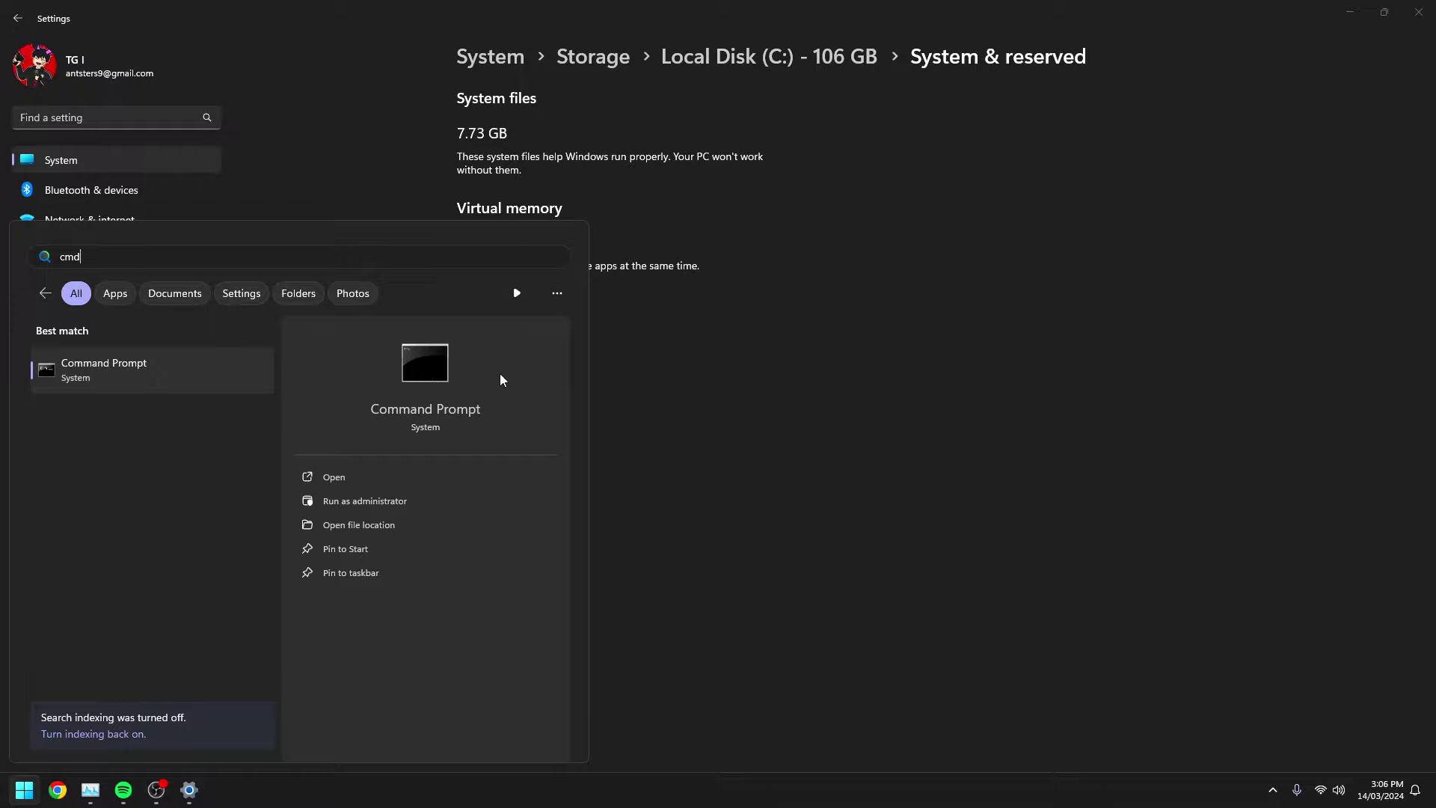
left_click(424, 504)
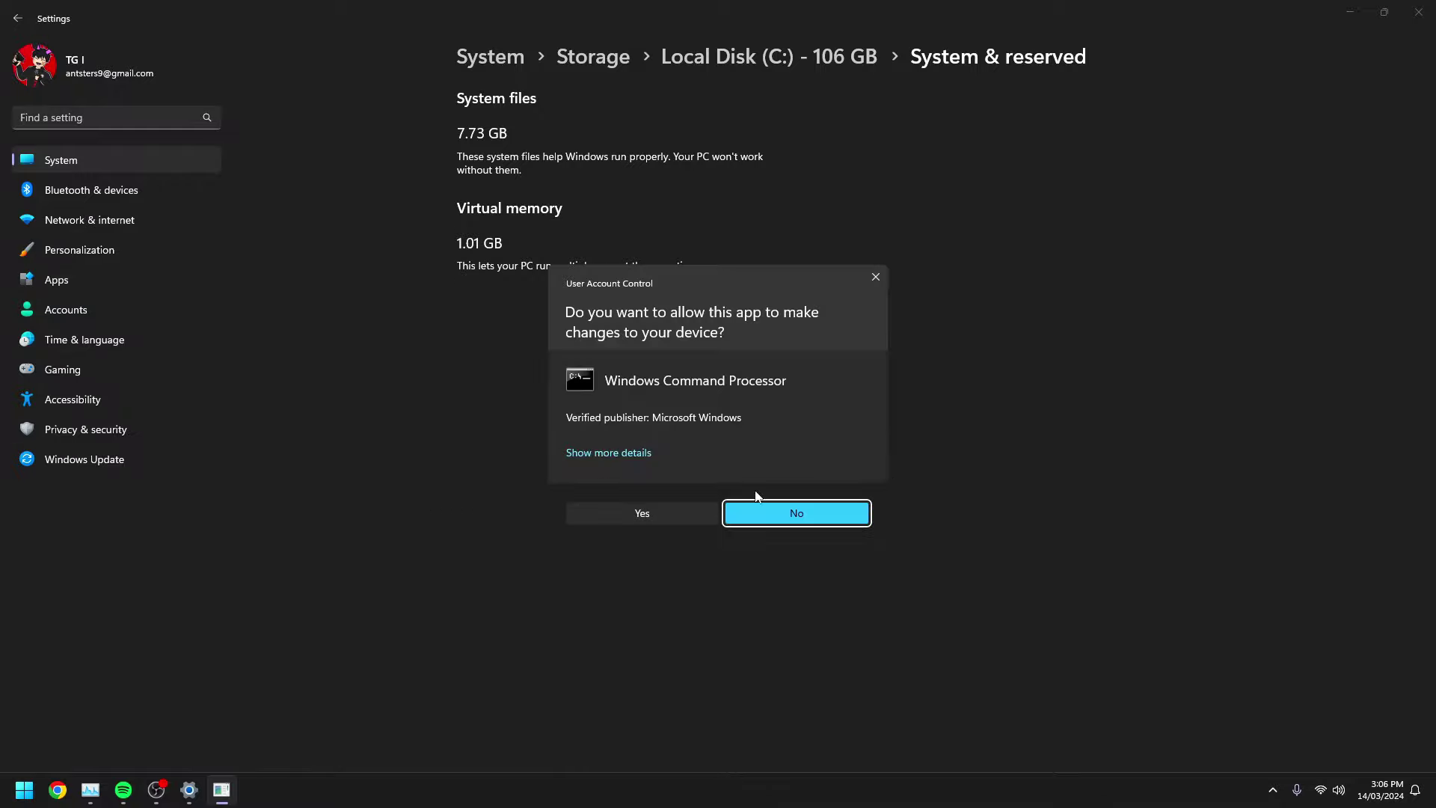
left_click(645, 513)
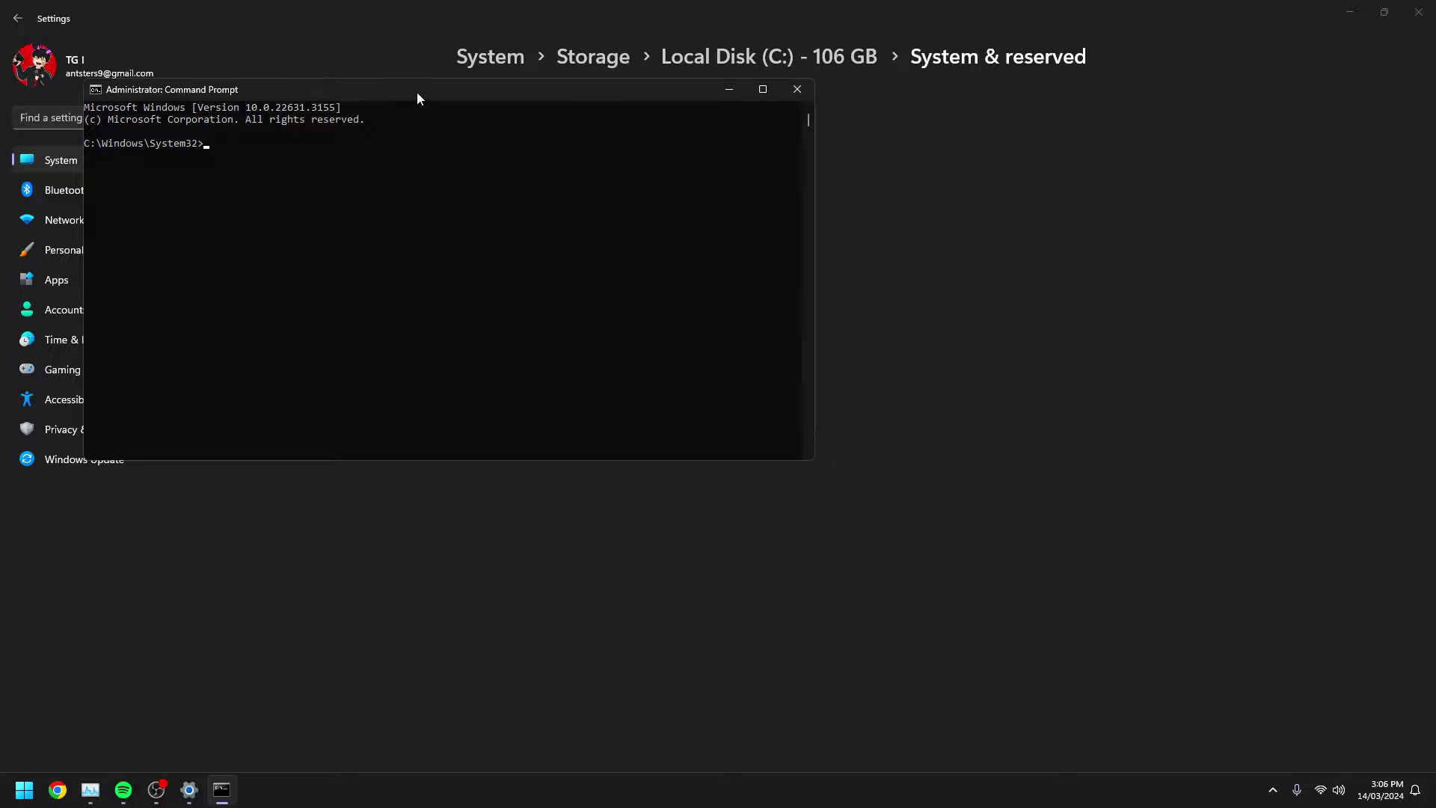
left_click_drag(418, 97, 706, 174)
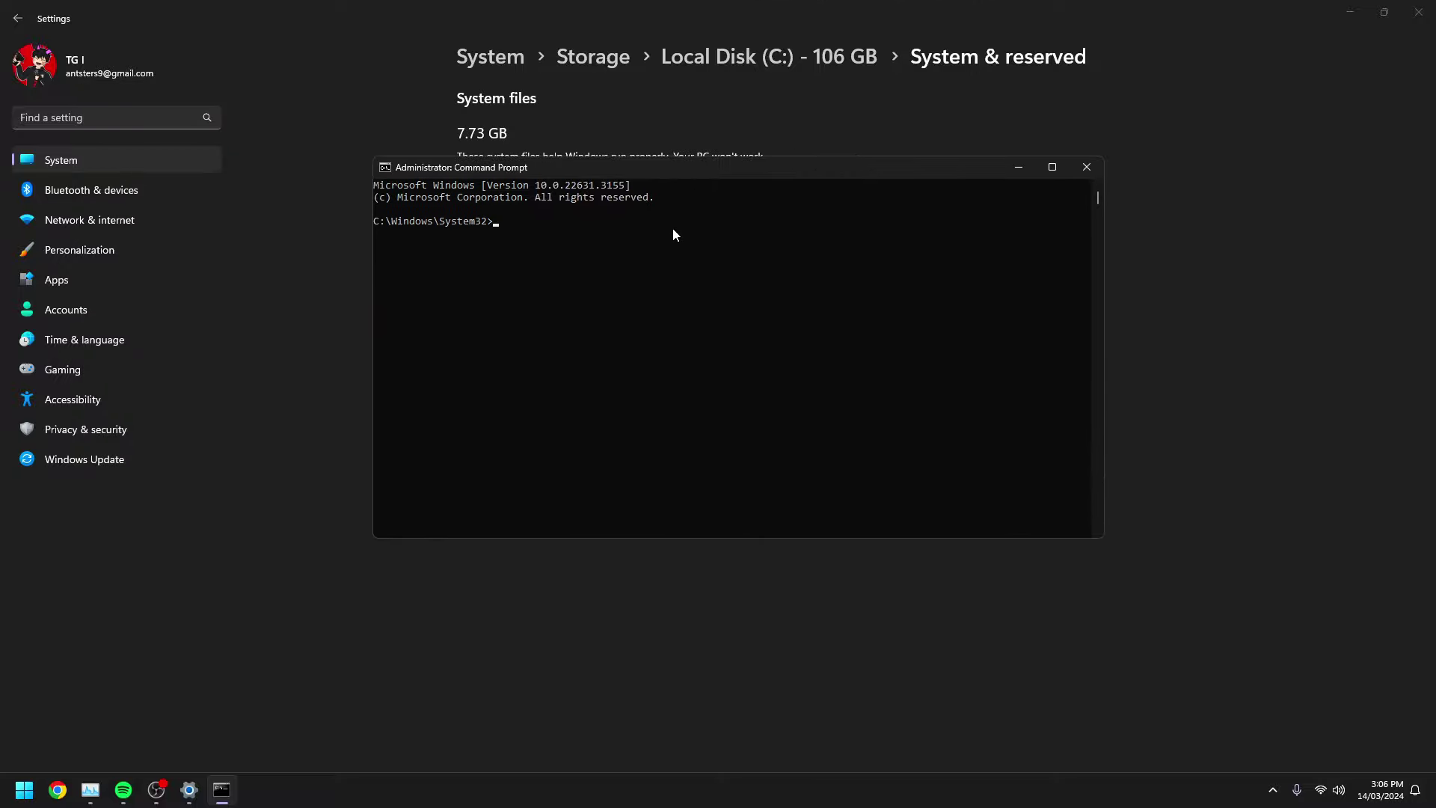
Step: Run the command powercfg -h off in Command Prompt
type("powe")
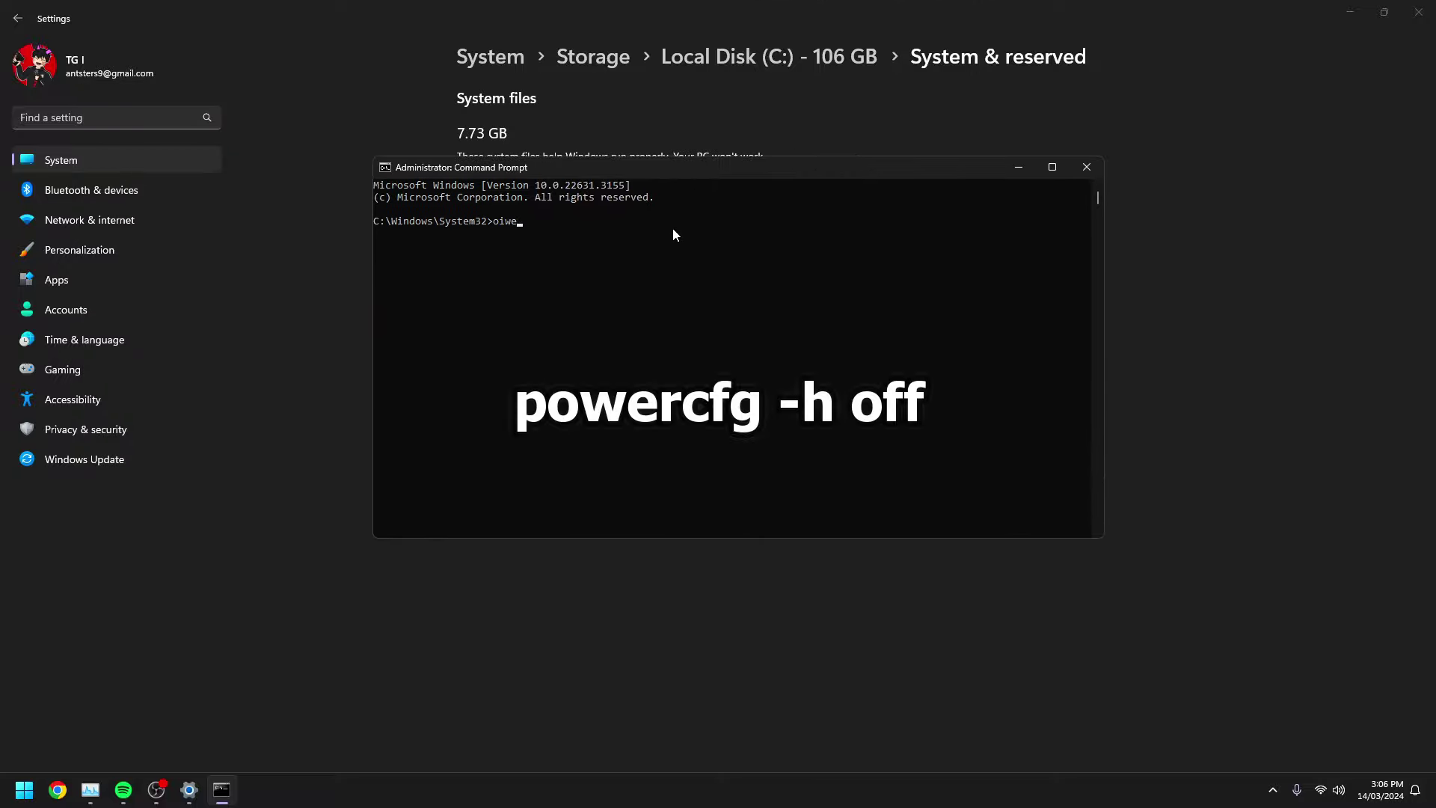
type("rcfg -h off")
key("Return")
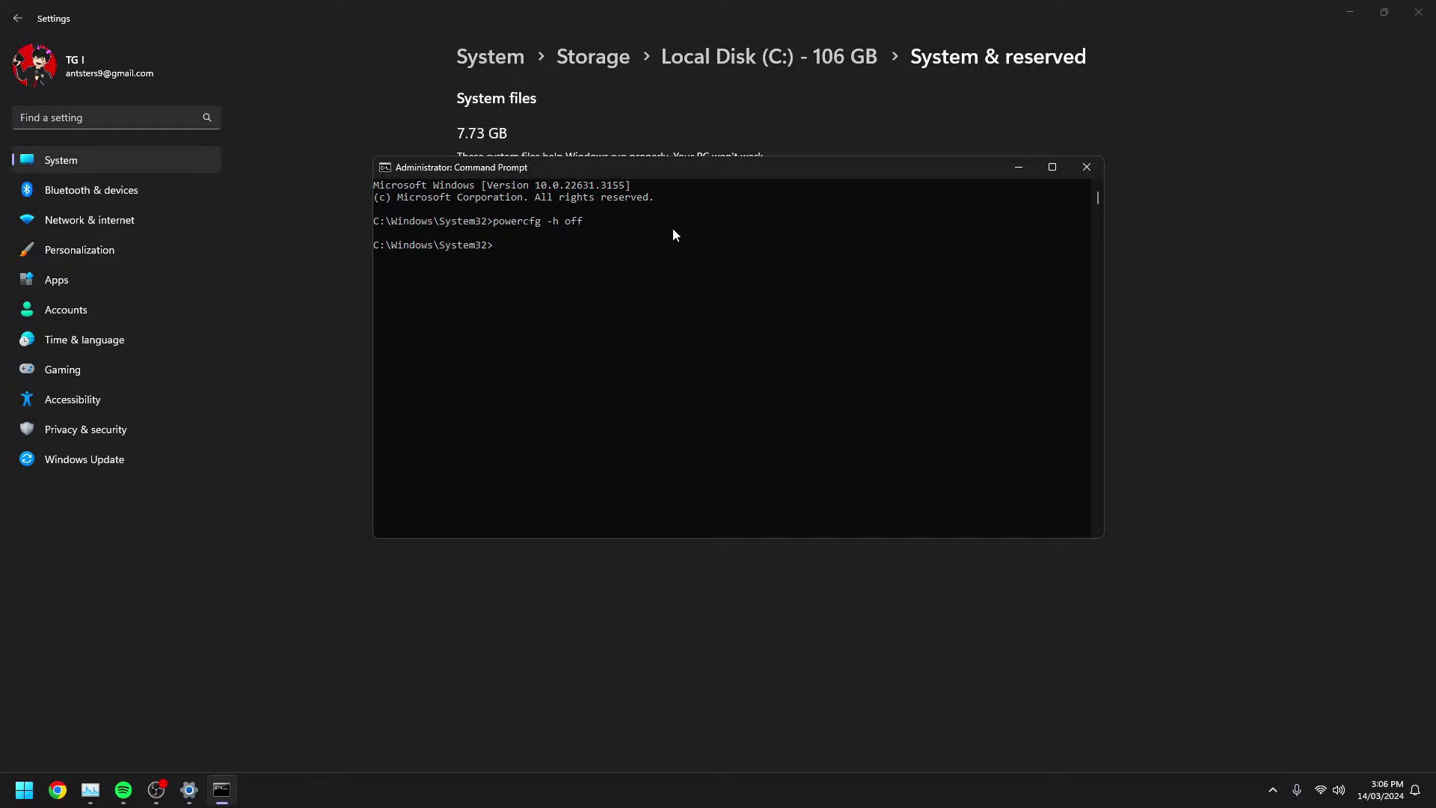
Step: Run the command powercfg /hibernate off, and close both Command Prompt and Settings
type("powe")
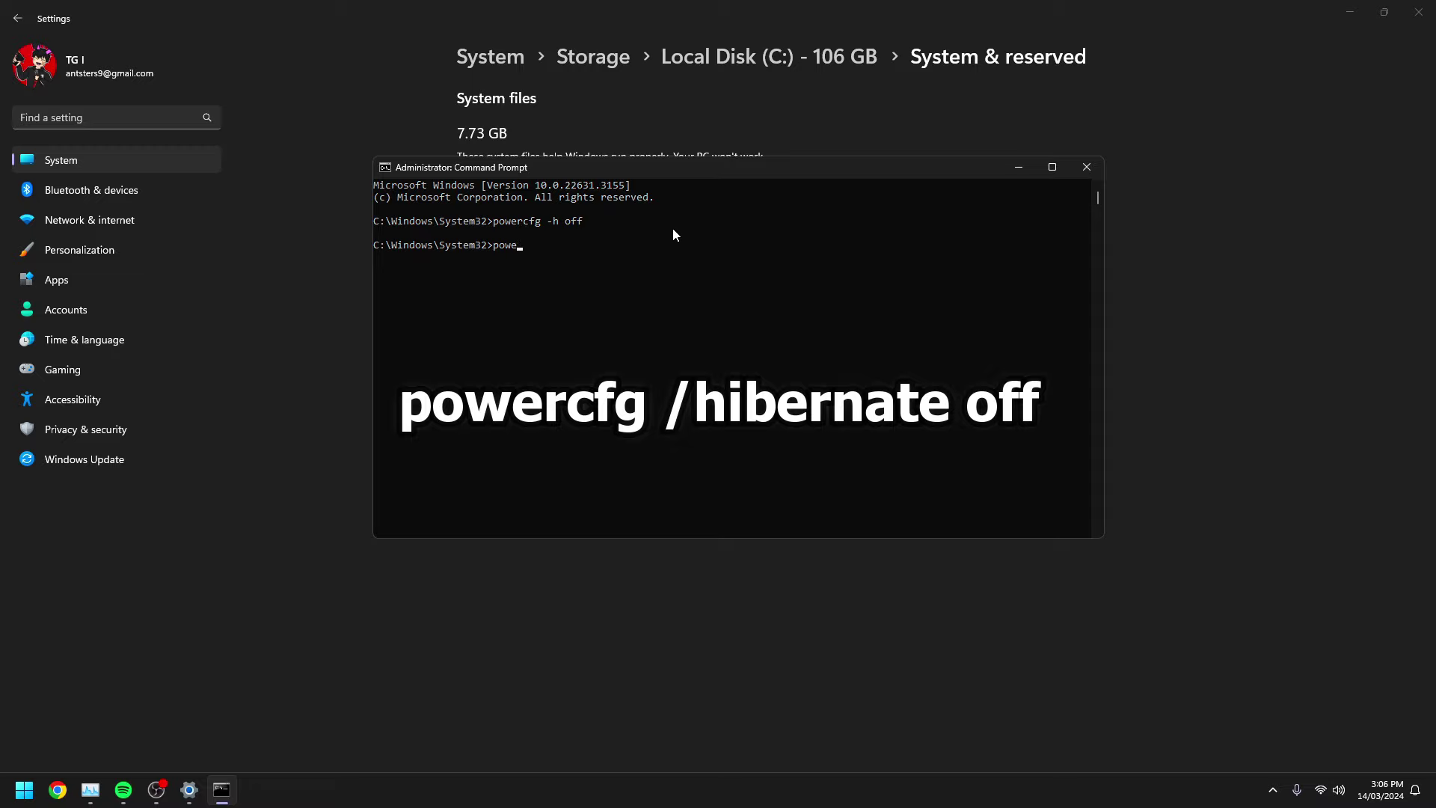
type("rcfg /hibernate off")
key("Return")
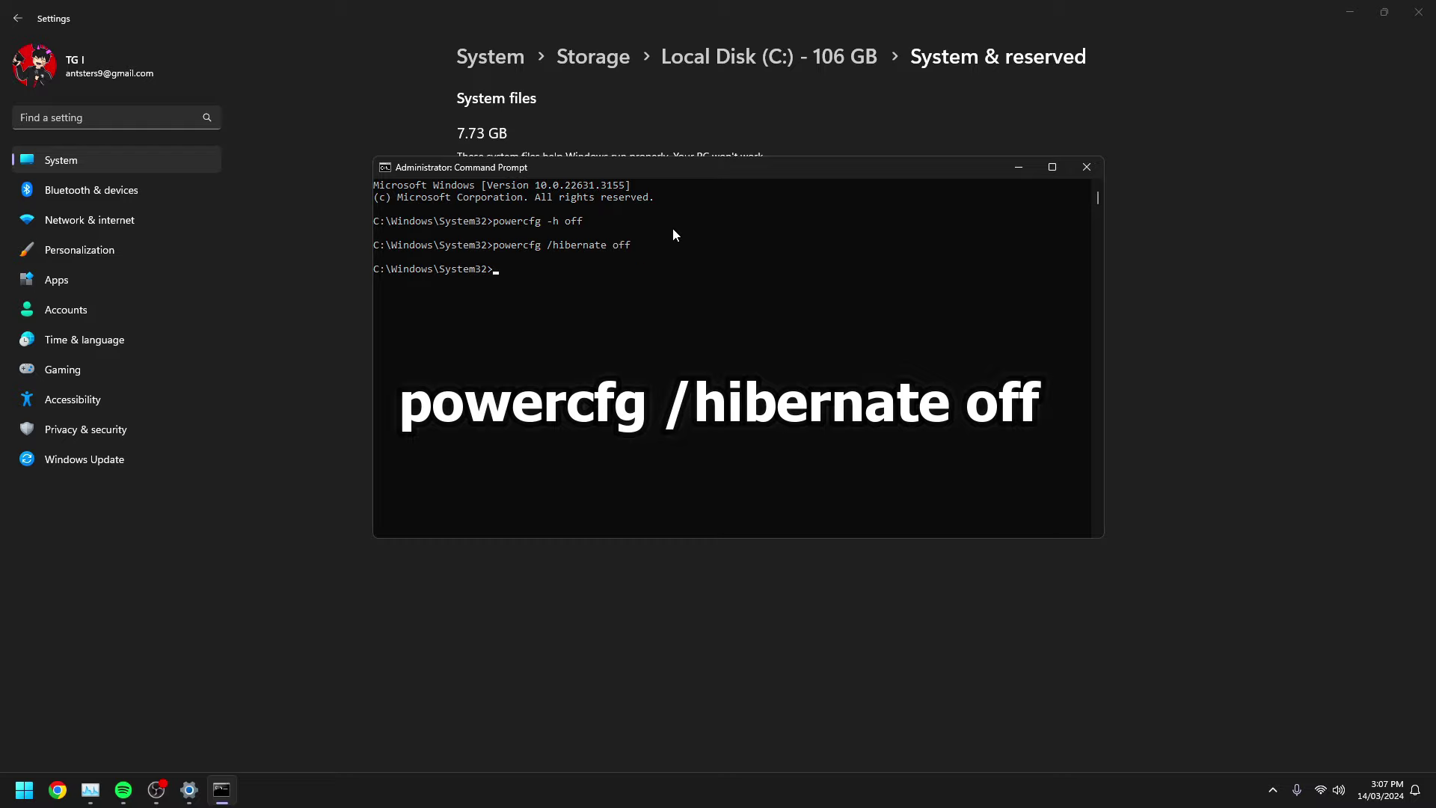
left_click(1087, 166)
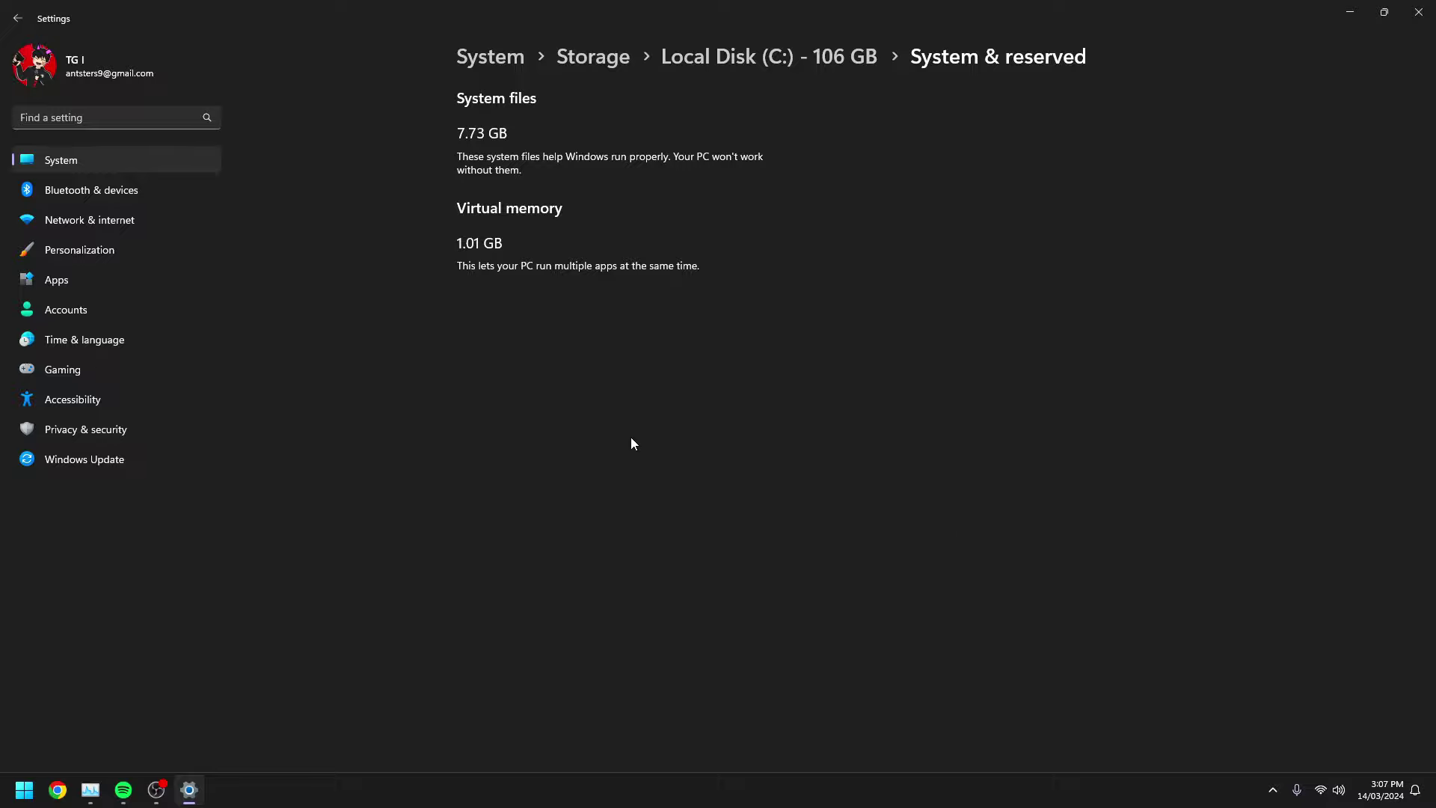
left_click(1419, 12)
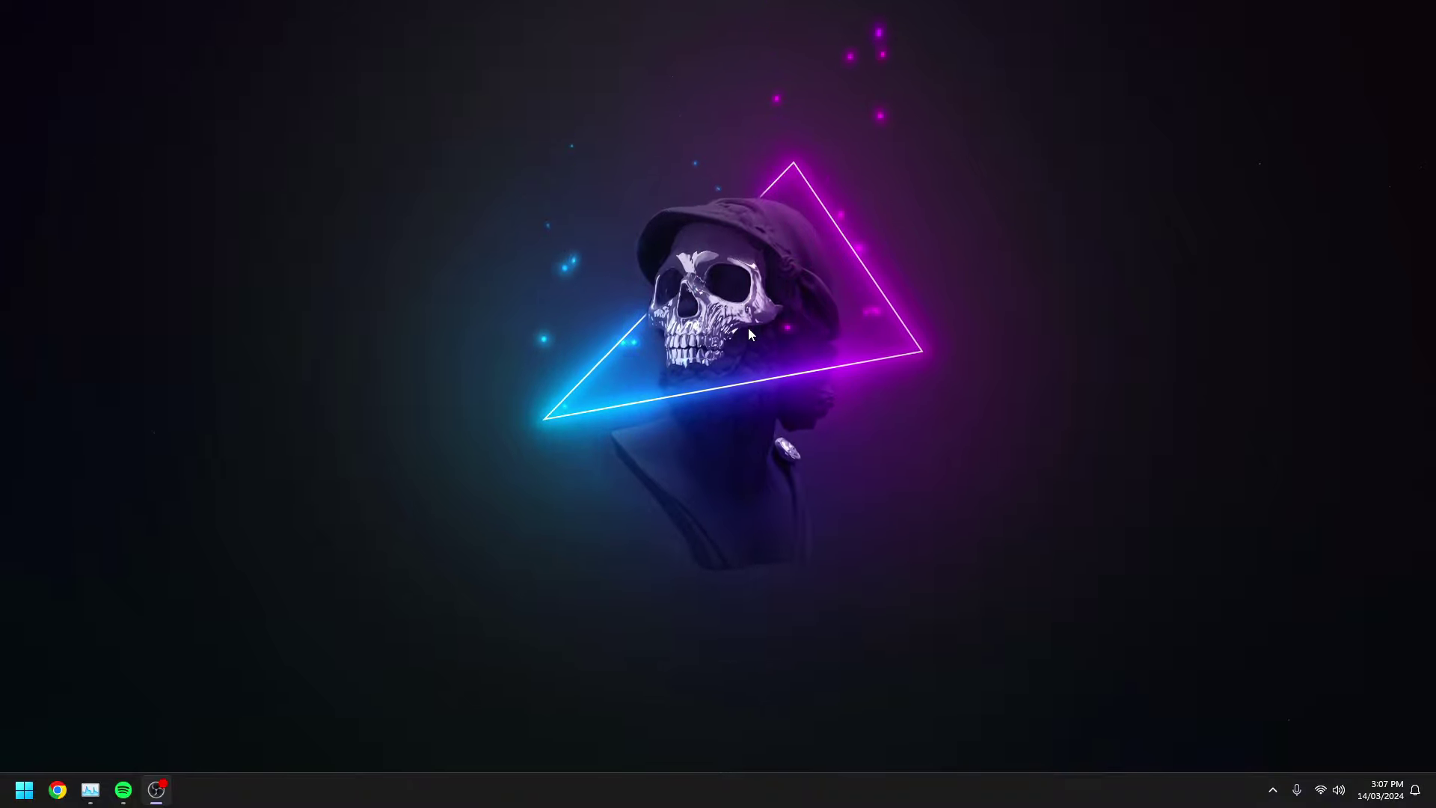
Step: Open File Explorer and bring up the drive tools in the properties of Local Disk (C:)
key("super+e")
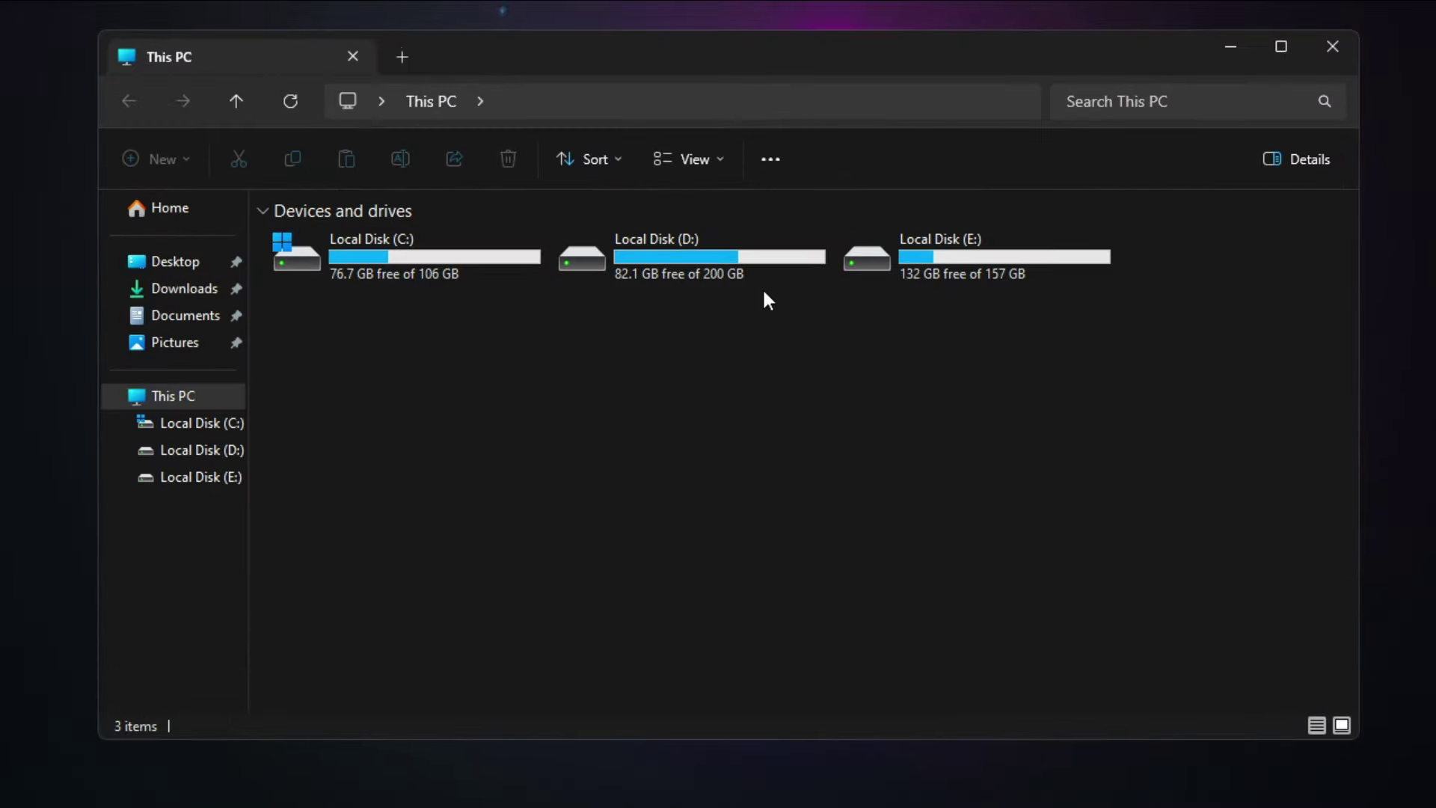
left_click(387, 255)
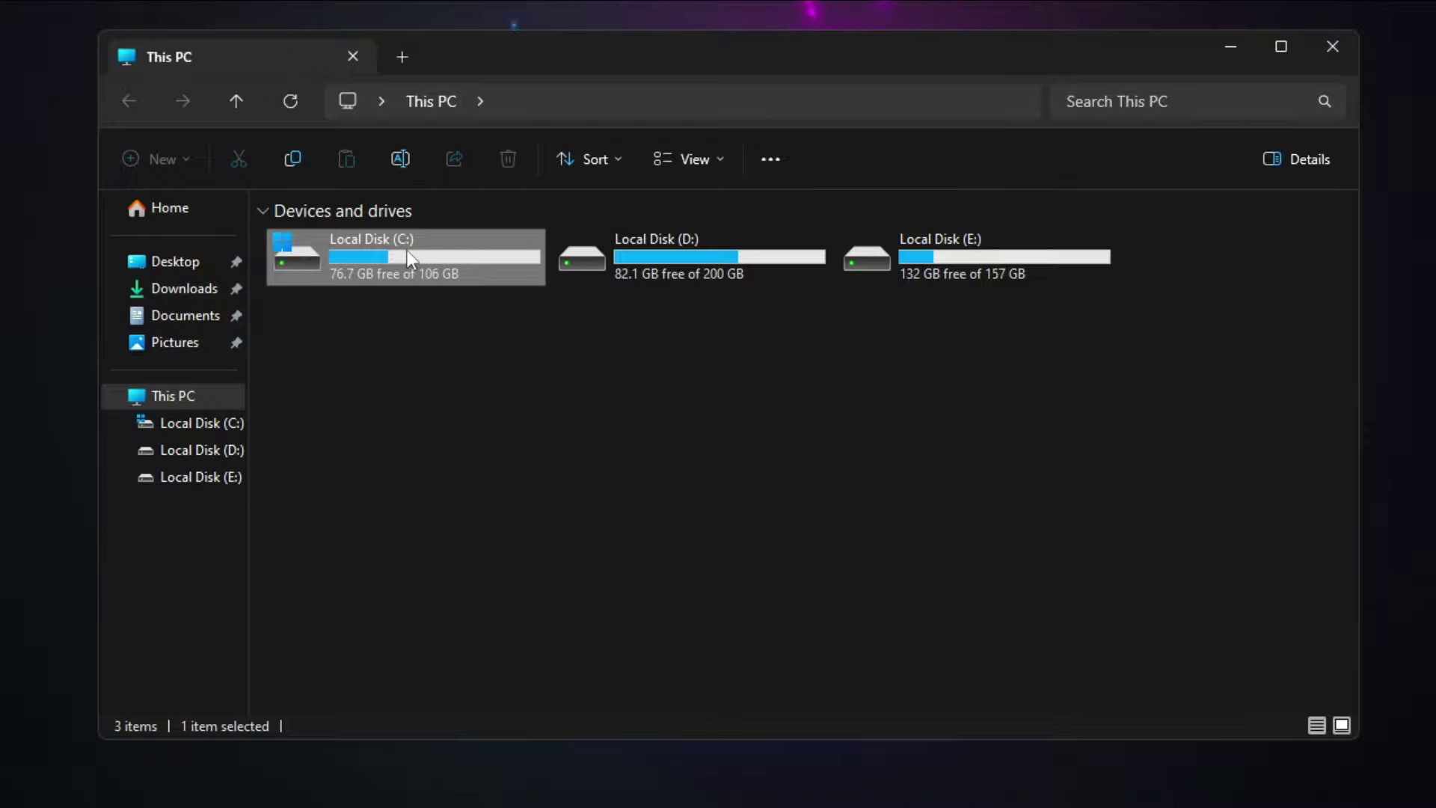
right_click(389, 256)
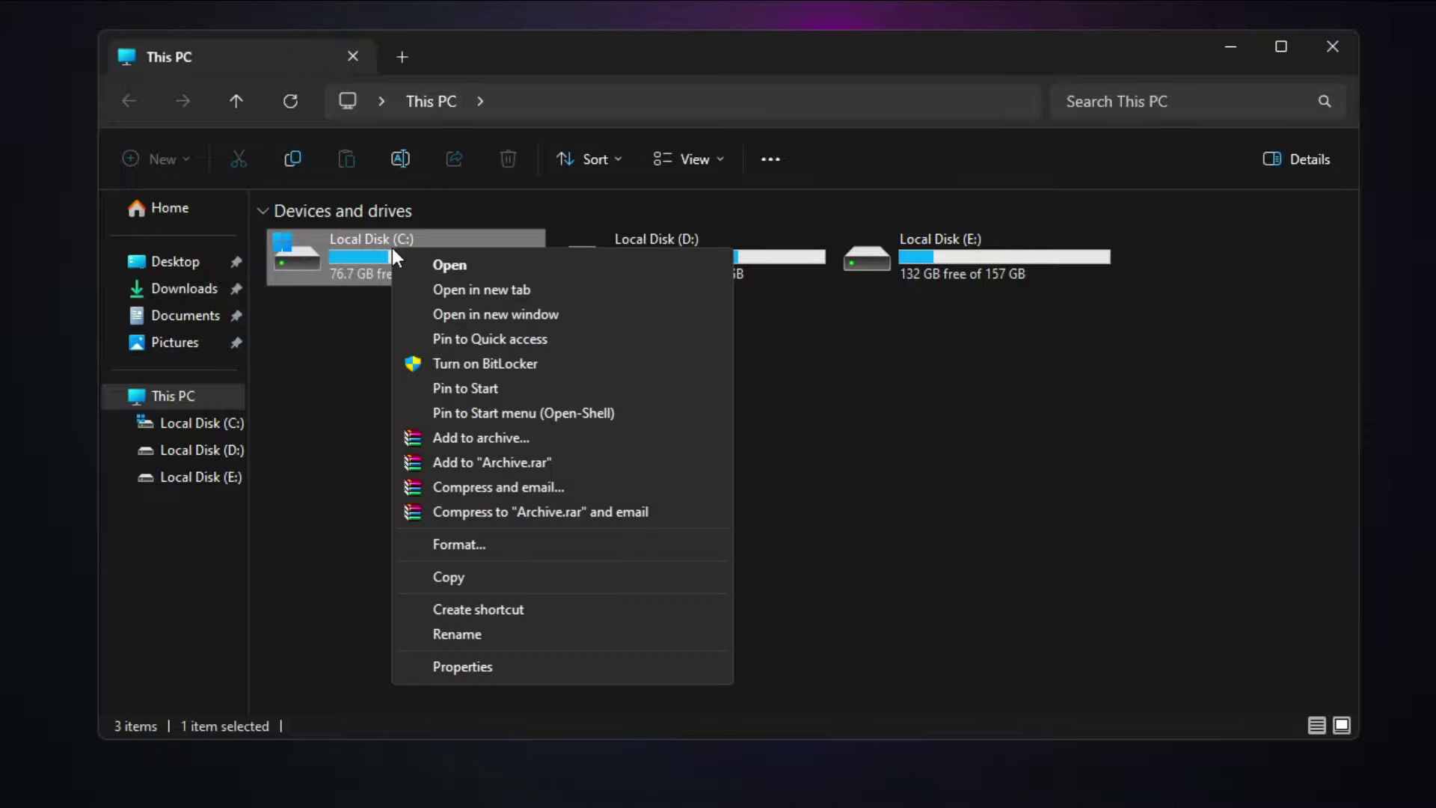
left_click(470, 666)
left_click_drag(516, 270, 626, 133)
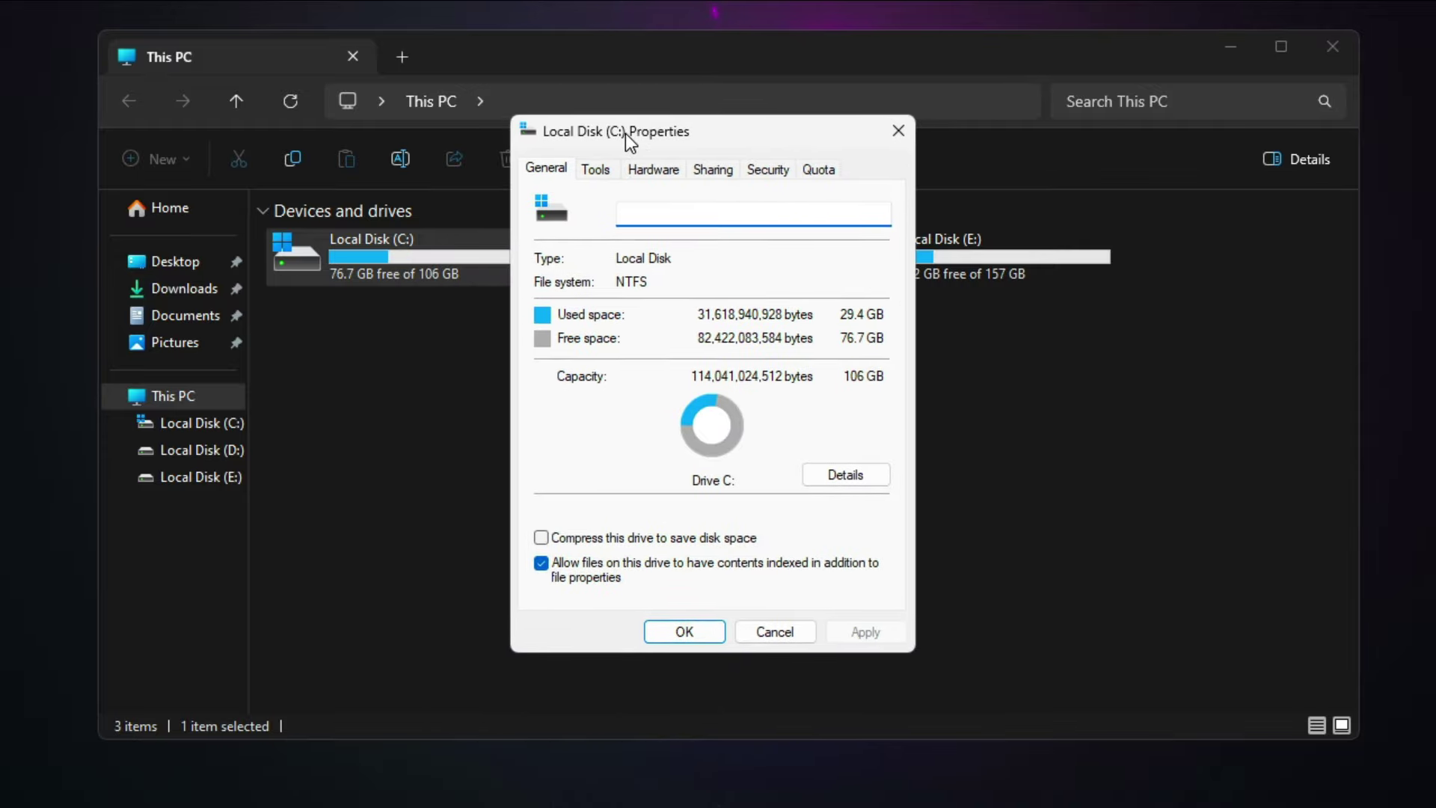
left_click(599, 173)
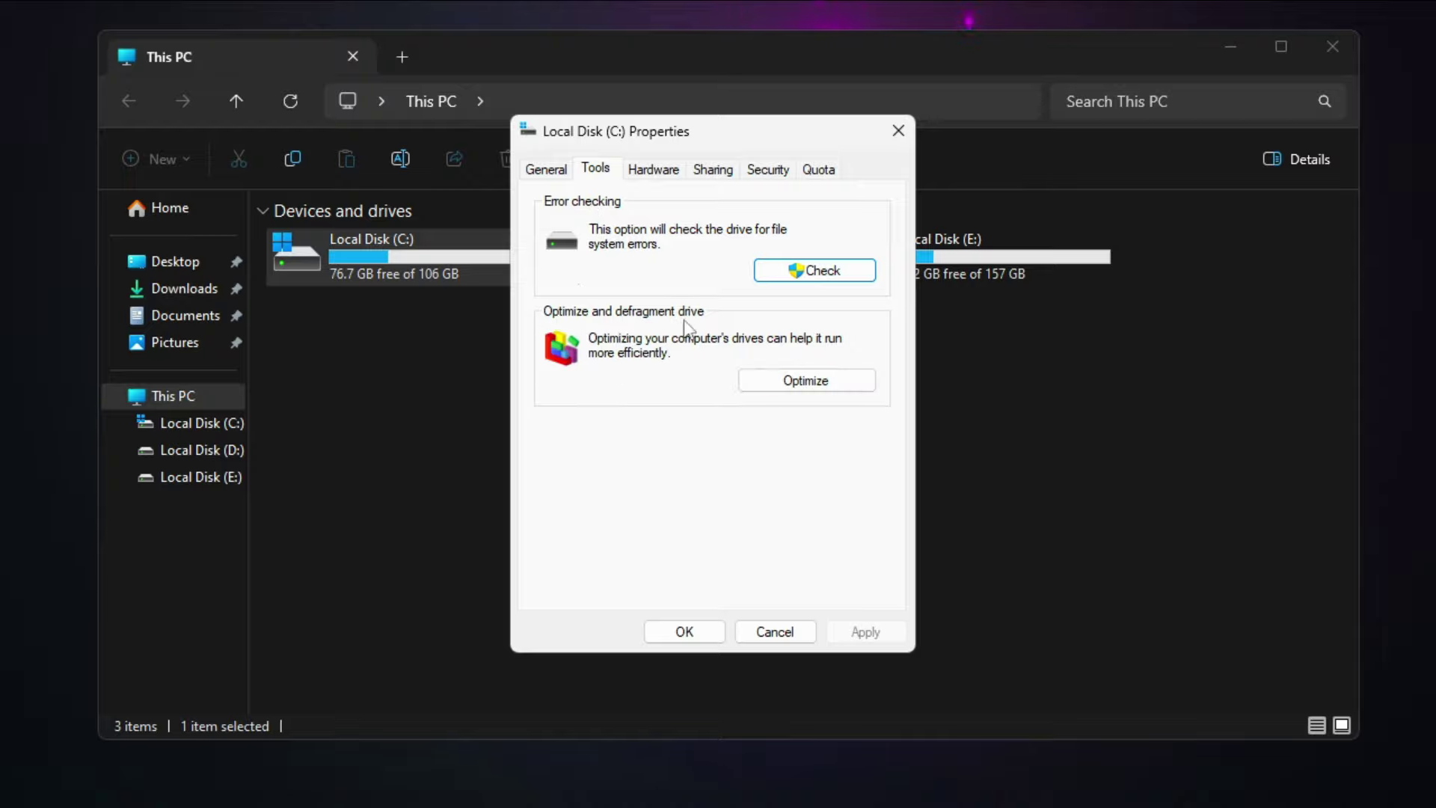
Step: Start optimizing all three drives (C:, D: and E:) in Optimize Drives
left_click(802, 383)
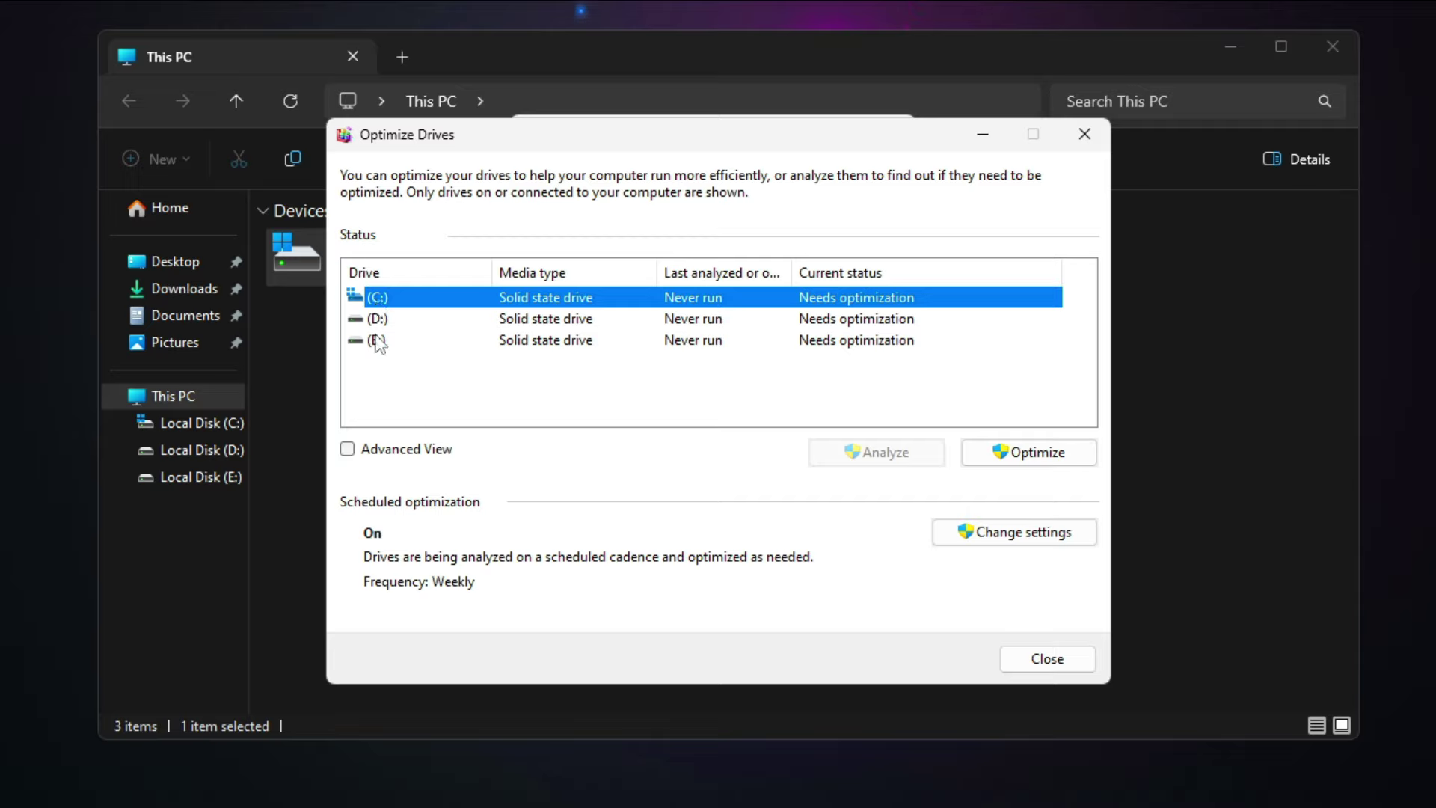
left_click_drag(377, 345, 636, 283)
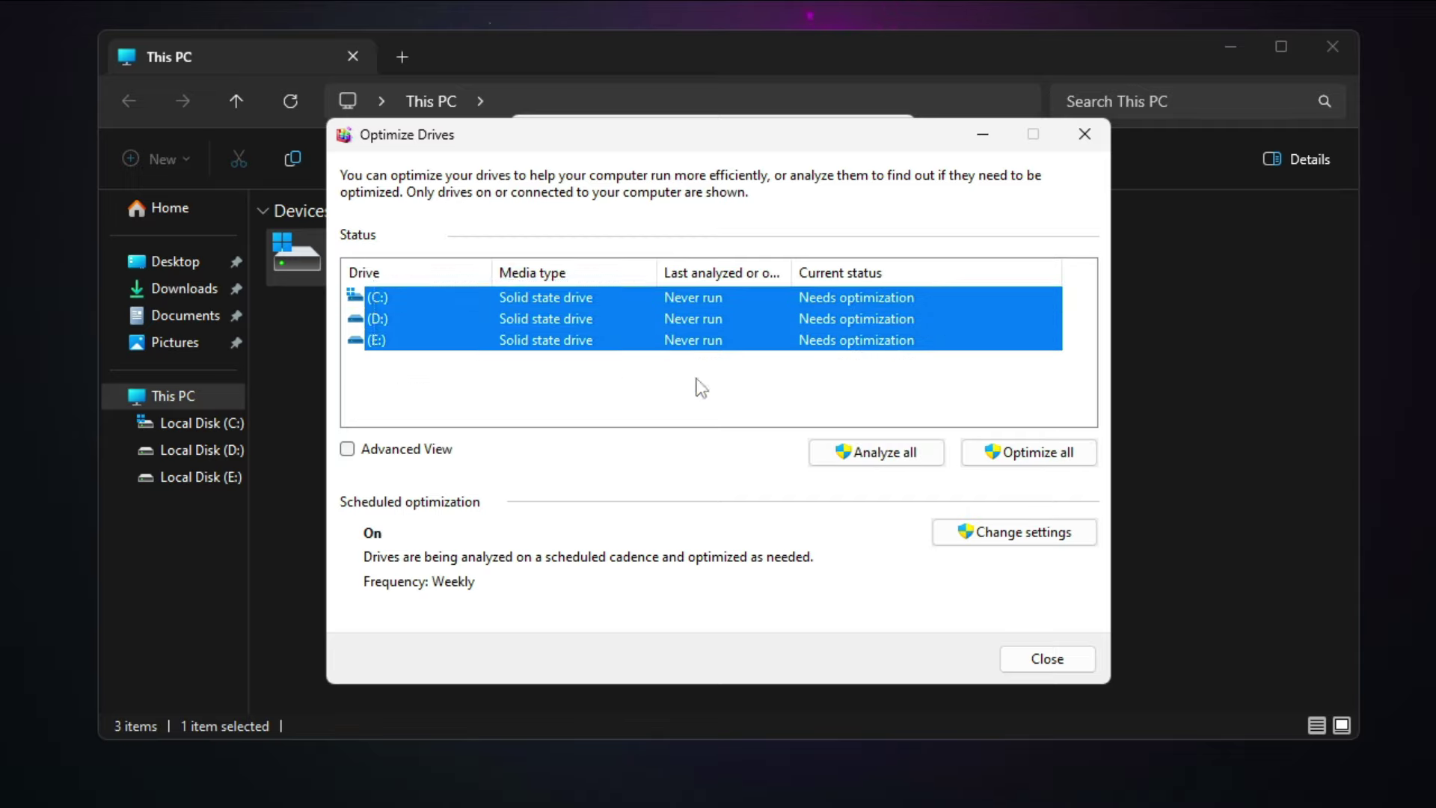
left_click(1015, 454)
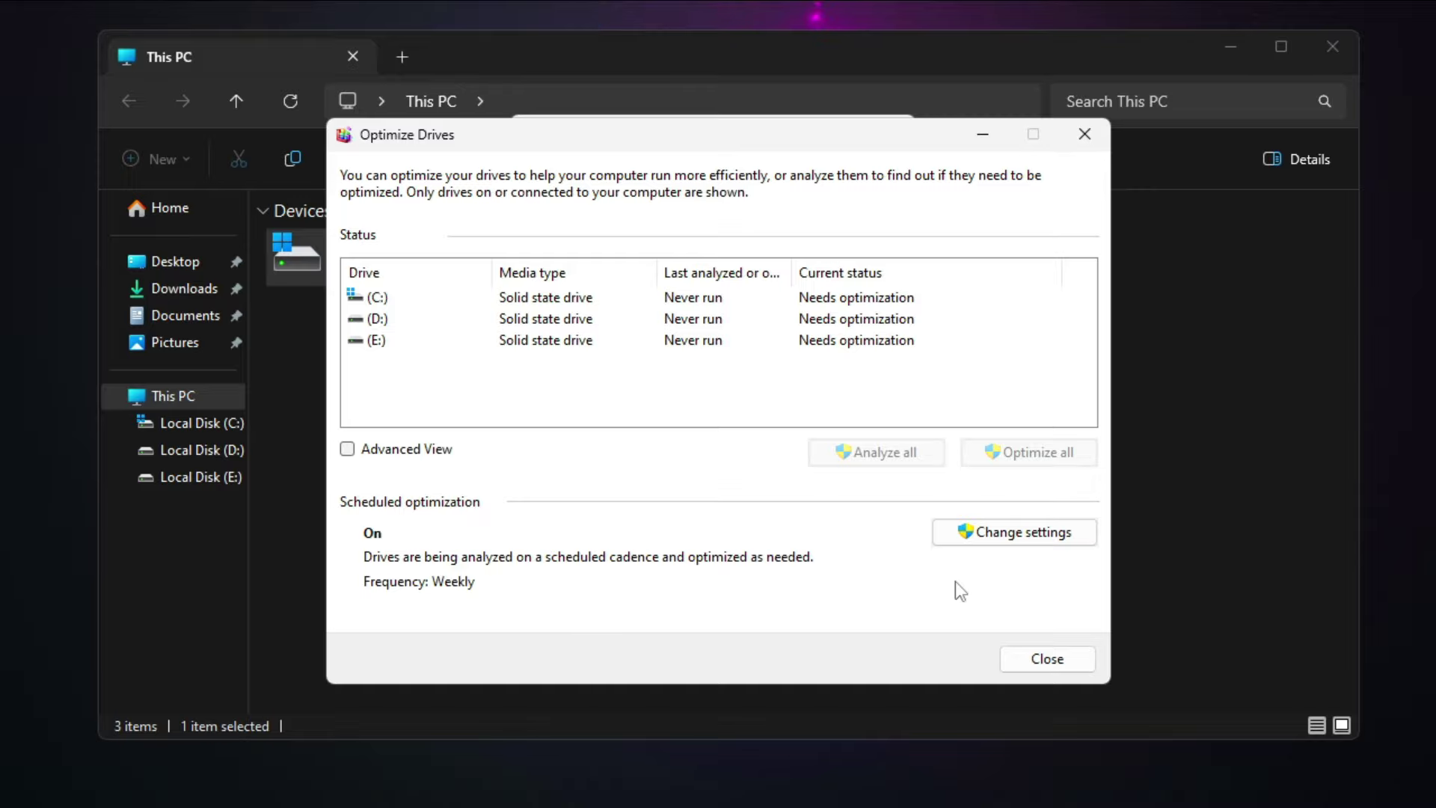
Step: Disable running drive optimization on a schedule
left_click(1028, 536)
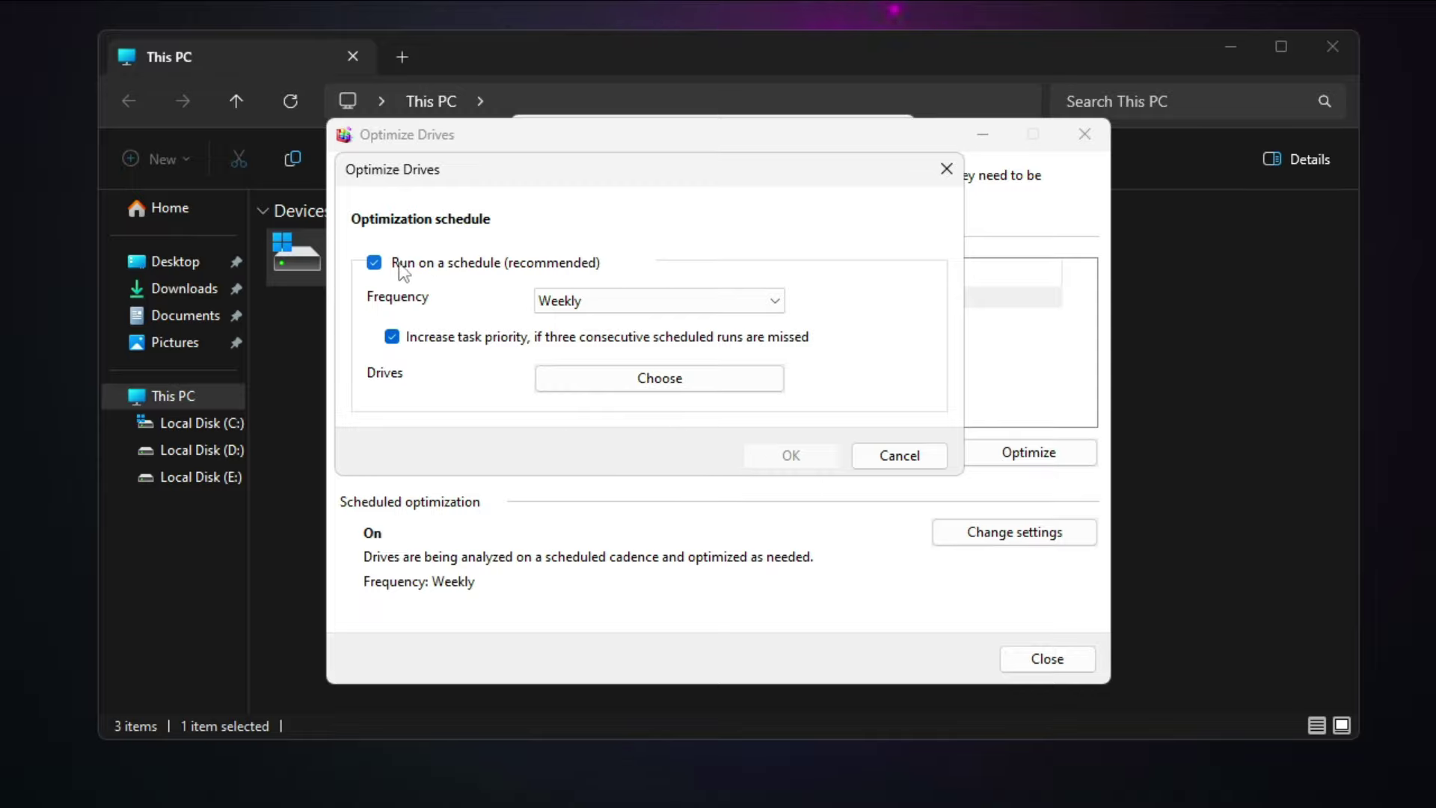
left_click(374, 263)
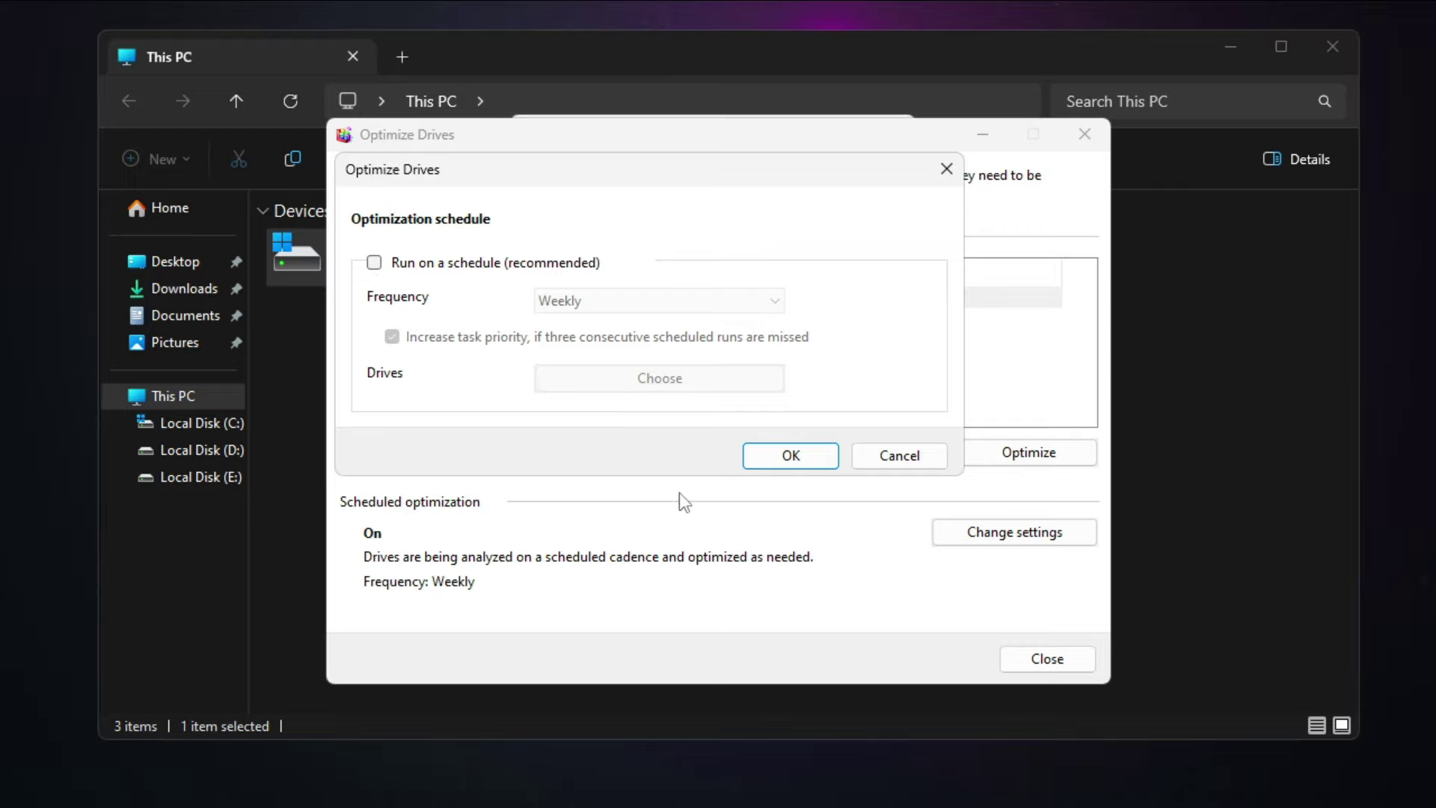
left_click(805, 460)
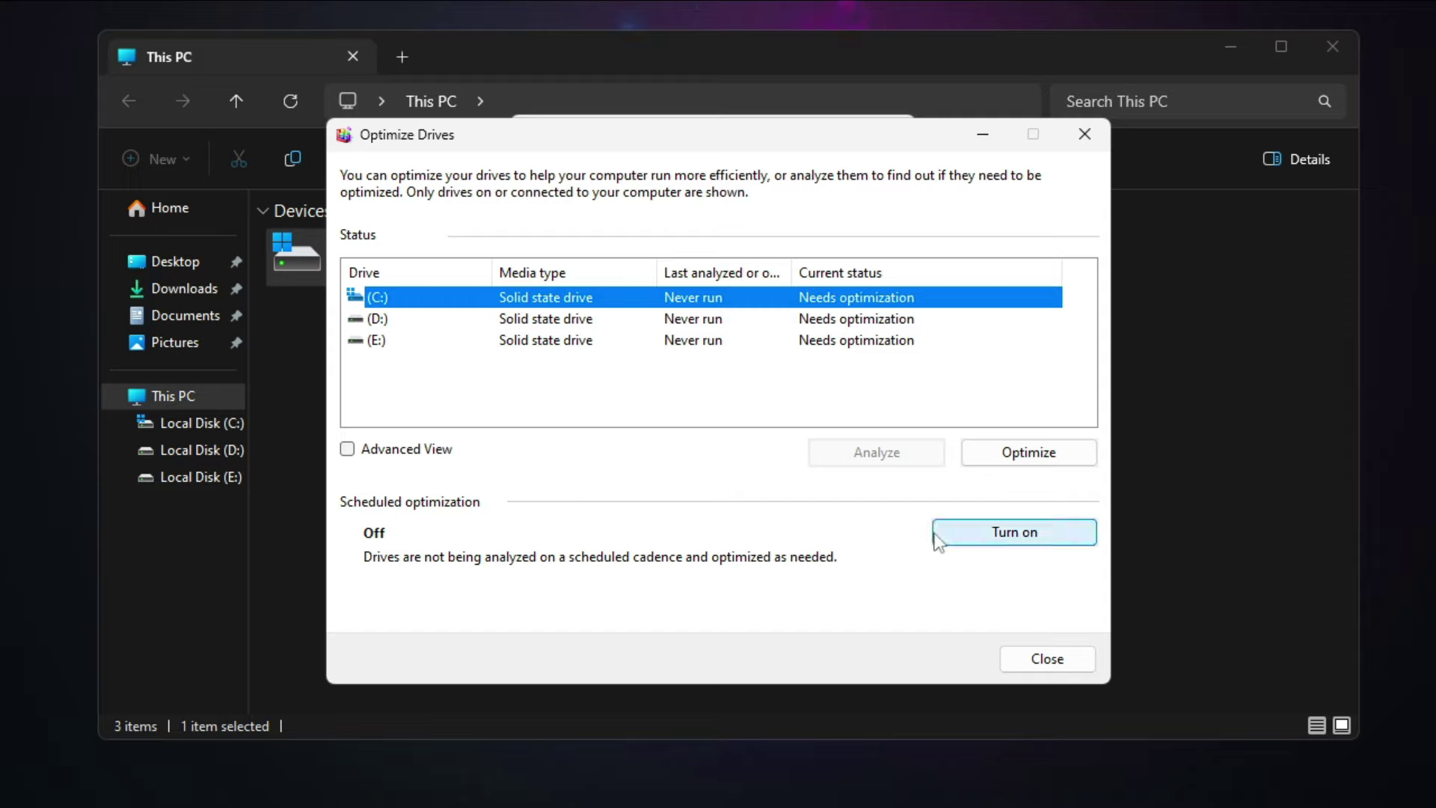
Step: Turn the drive optimization schedule back on
left_click(1051, 541)
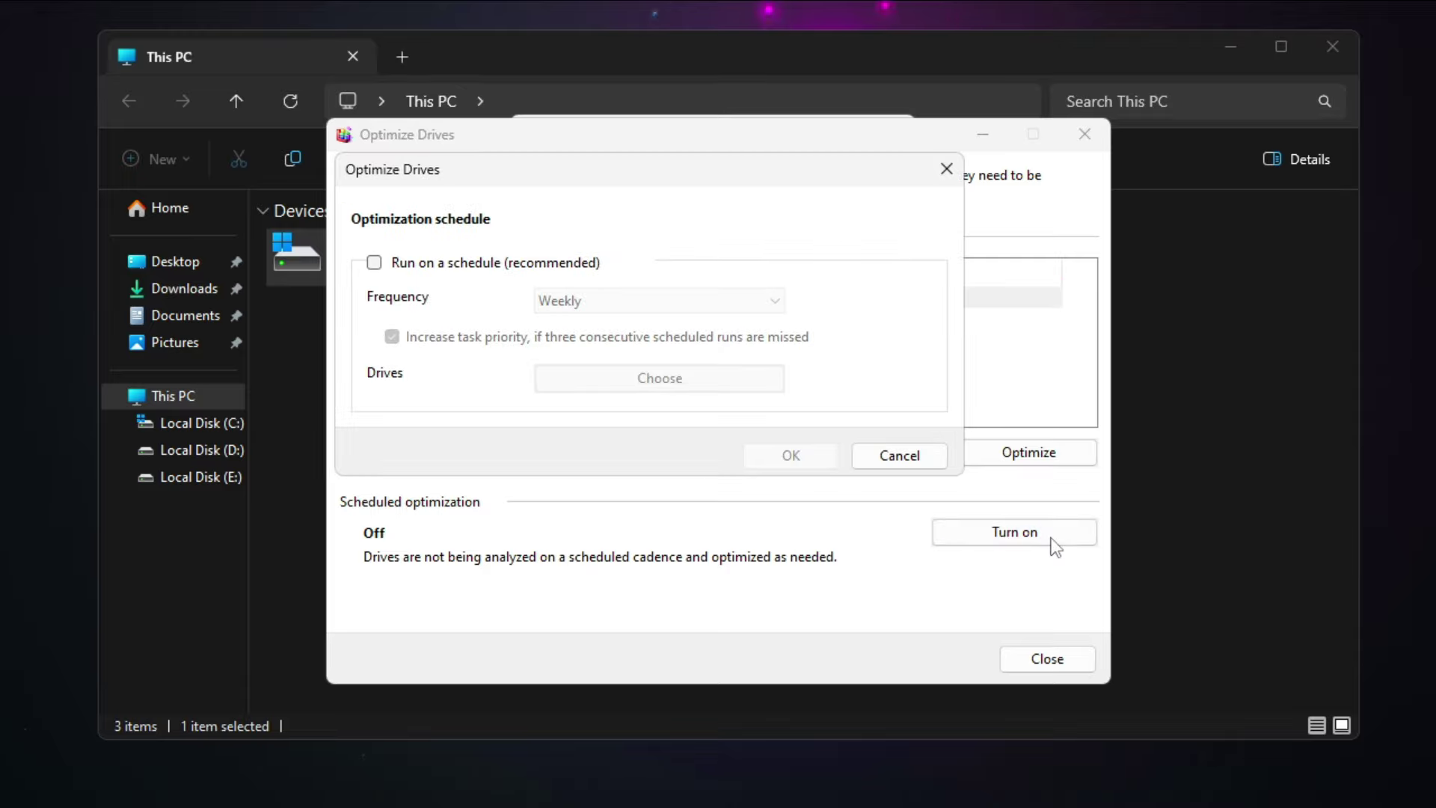
left_click(374, 263)
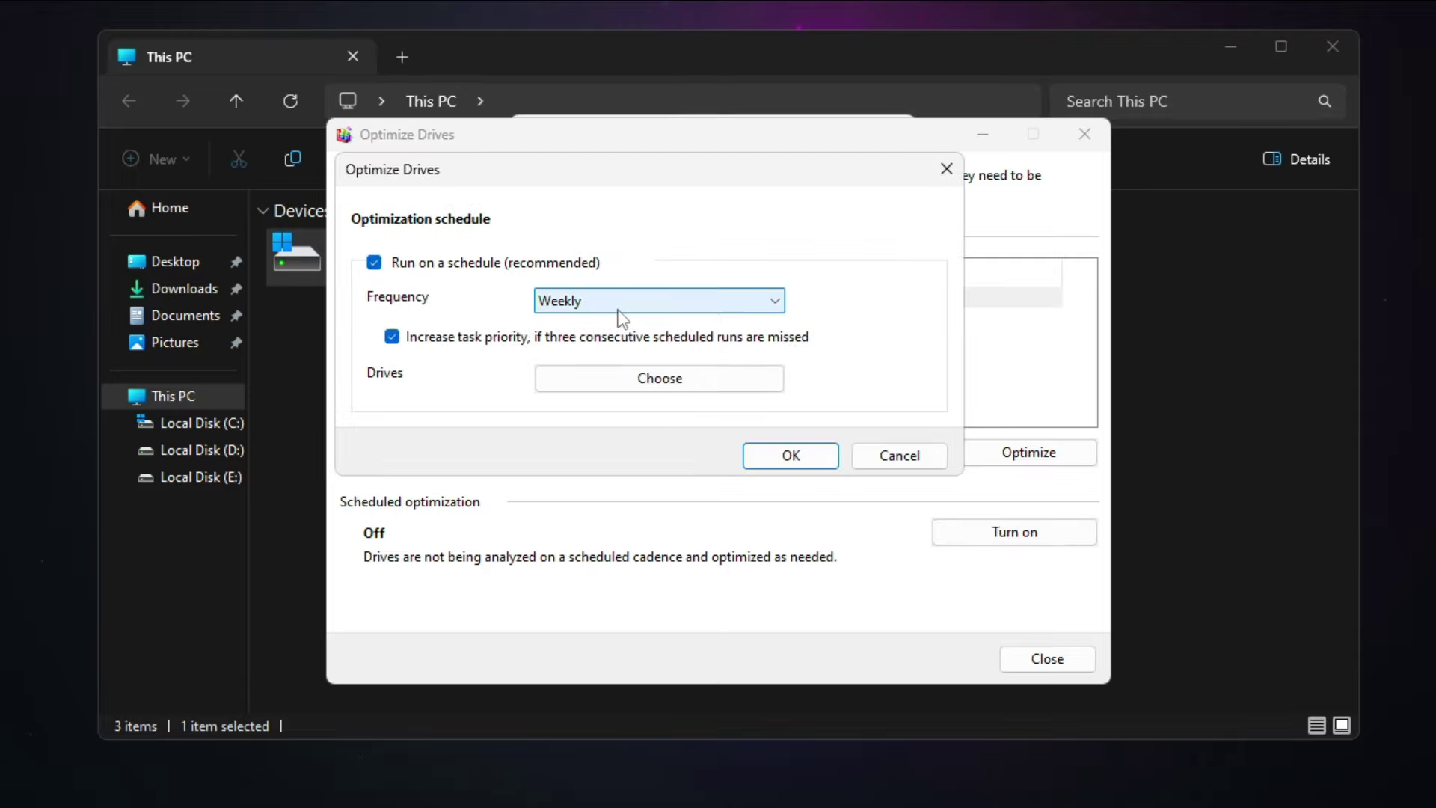
left_click(815, 459)
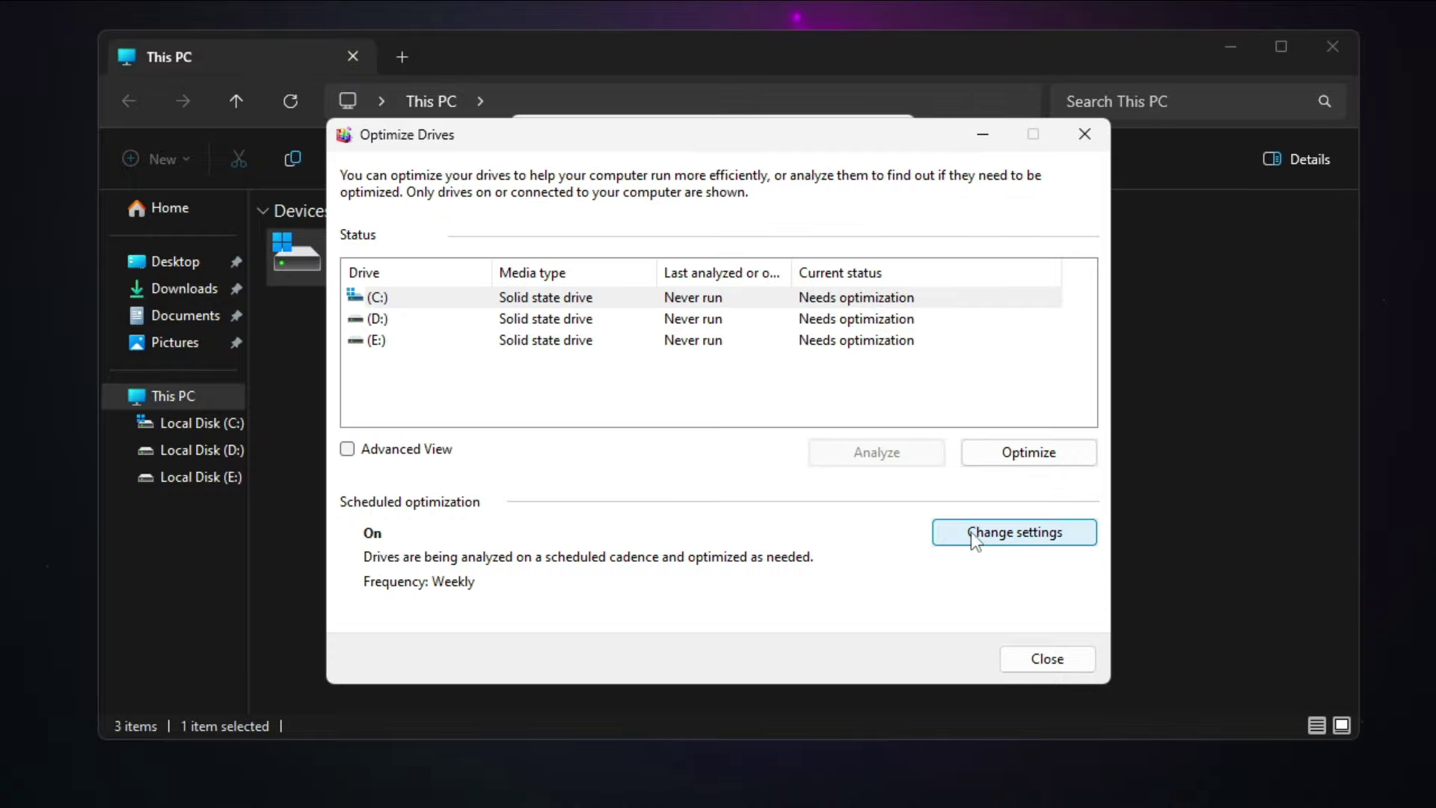
Step: Turn off the scheduled drive optimization and close Optimize Drives
left_click(994, 533)
left_click(433, 266)
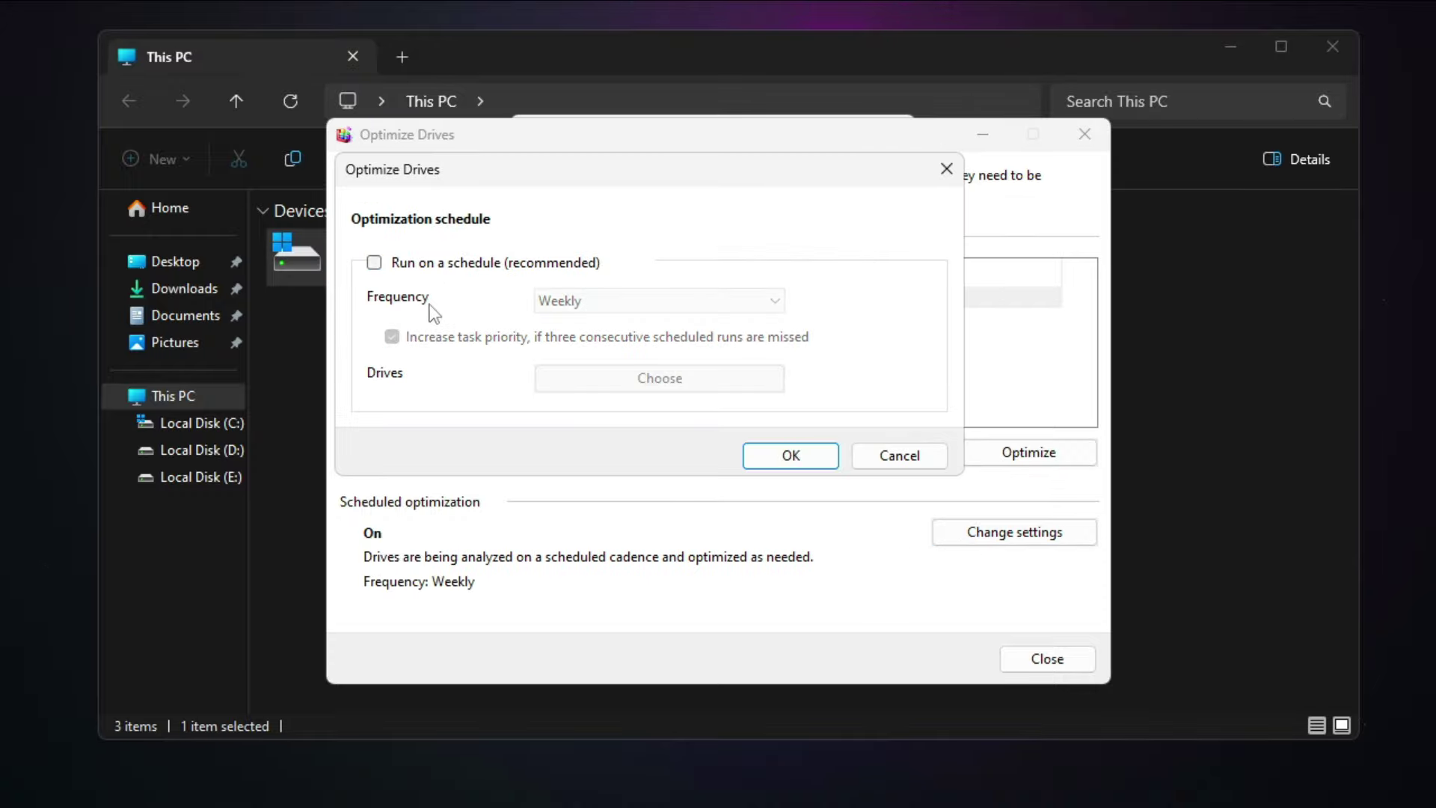
left_click(769, 460)
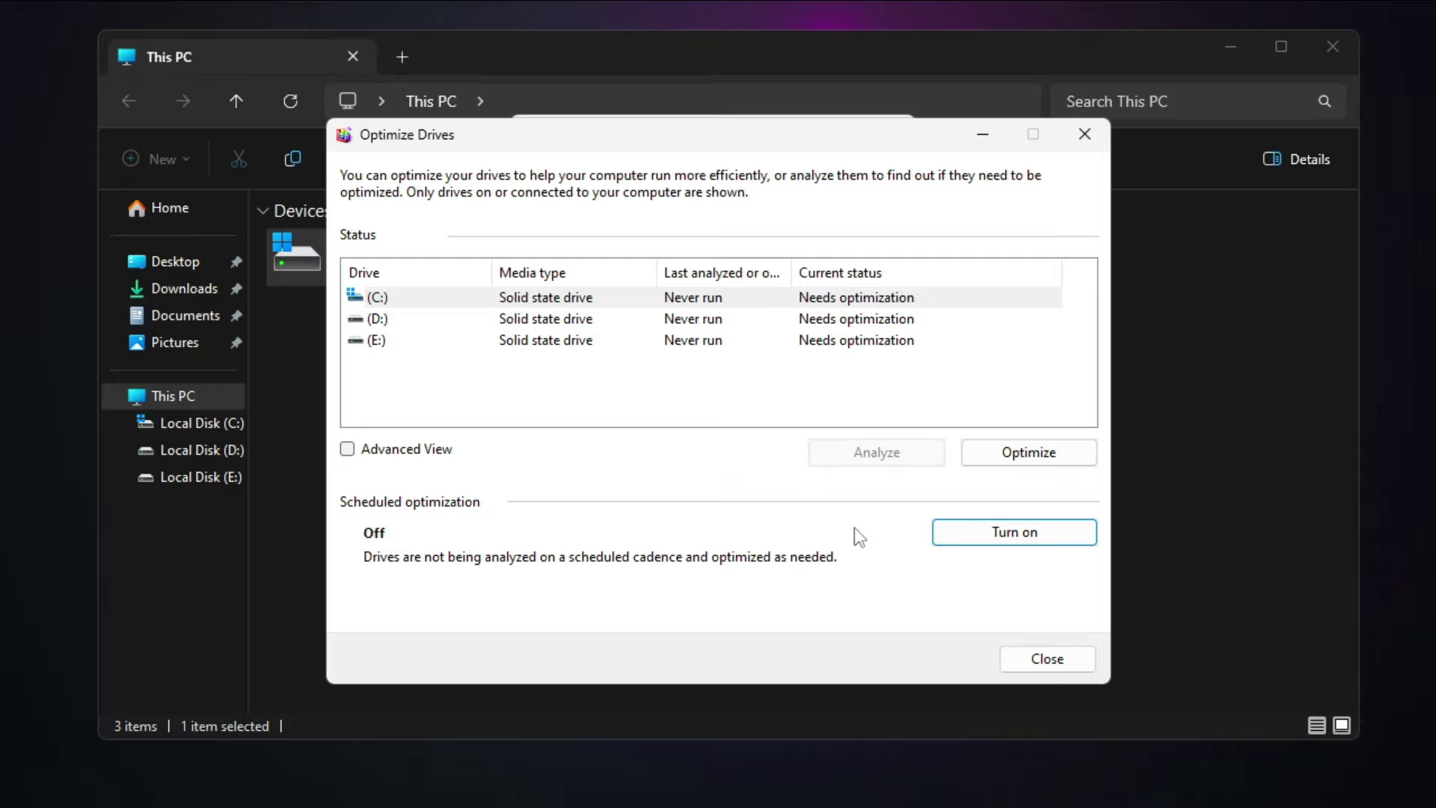
left_click(1047, 659)
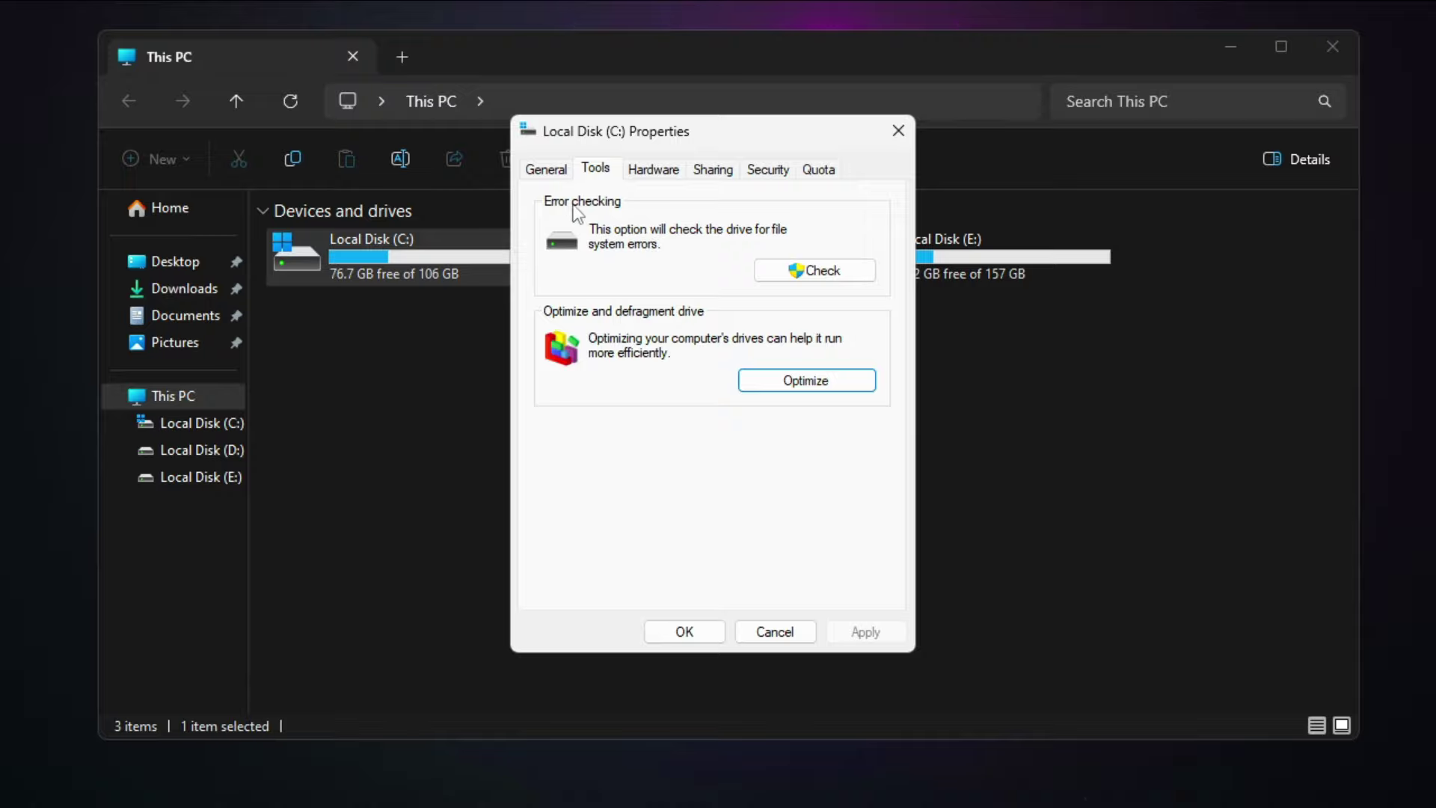
Step: Scan Local Disk (C:) for file system errors, and close its properties and File Explorer
left_click(817, 271)
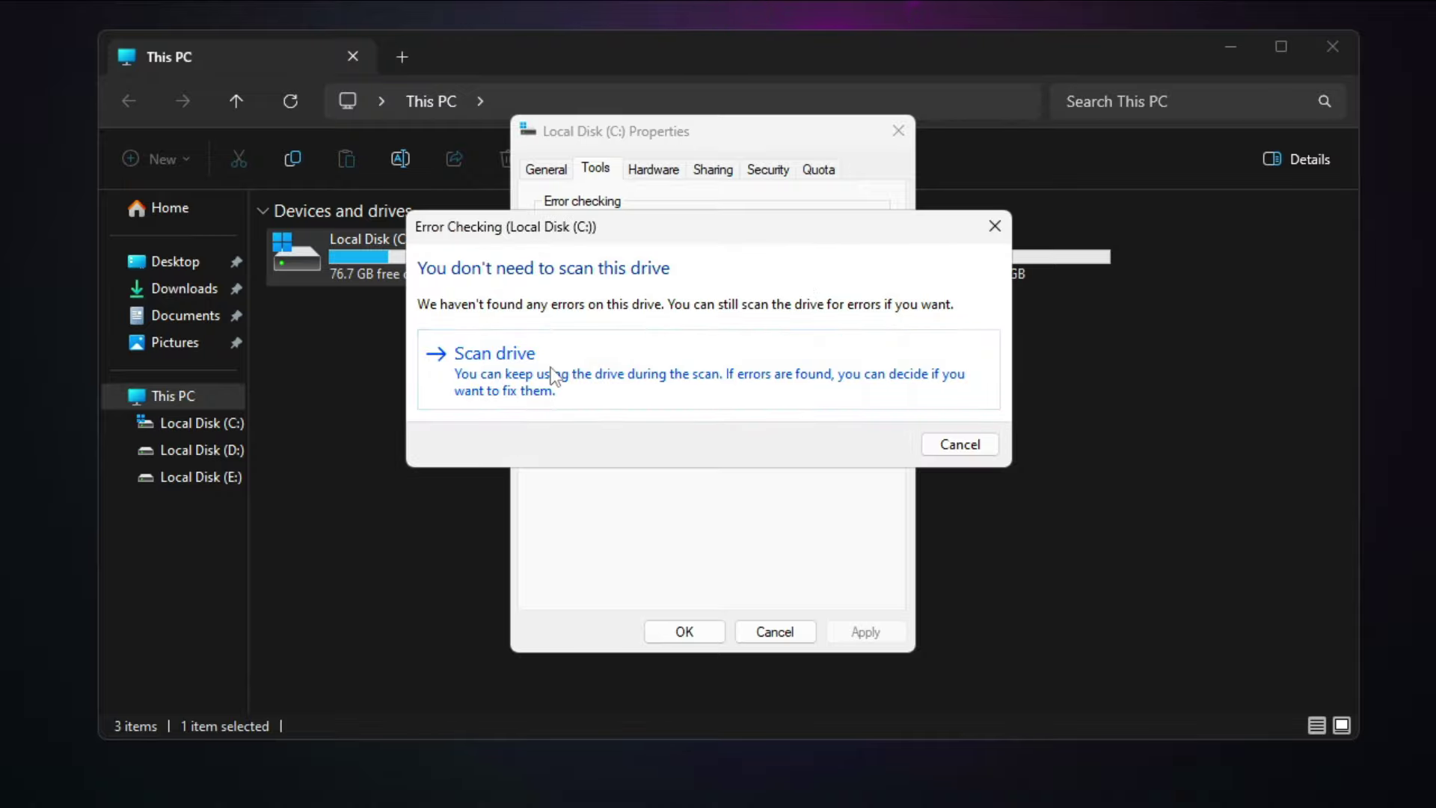
left_click(705, 379)
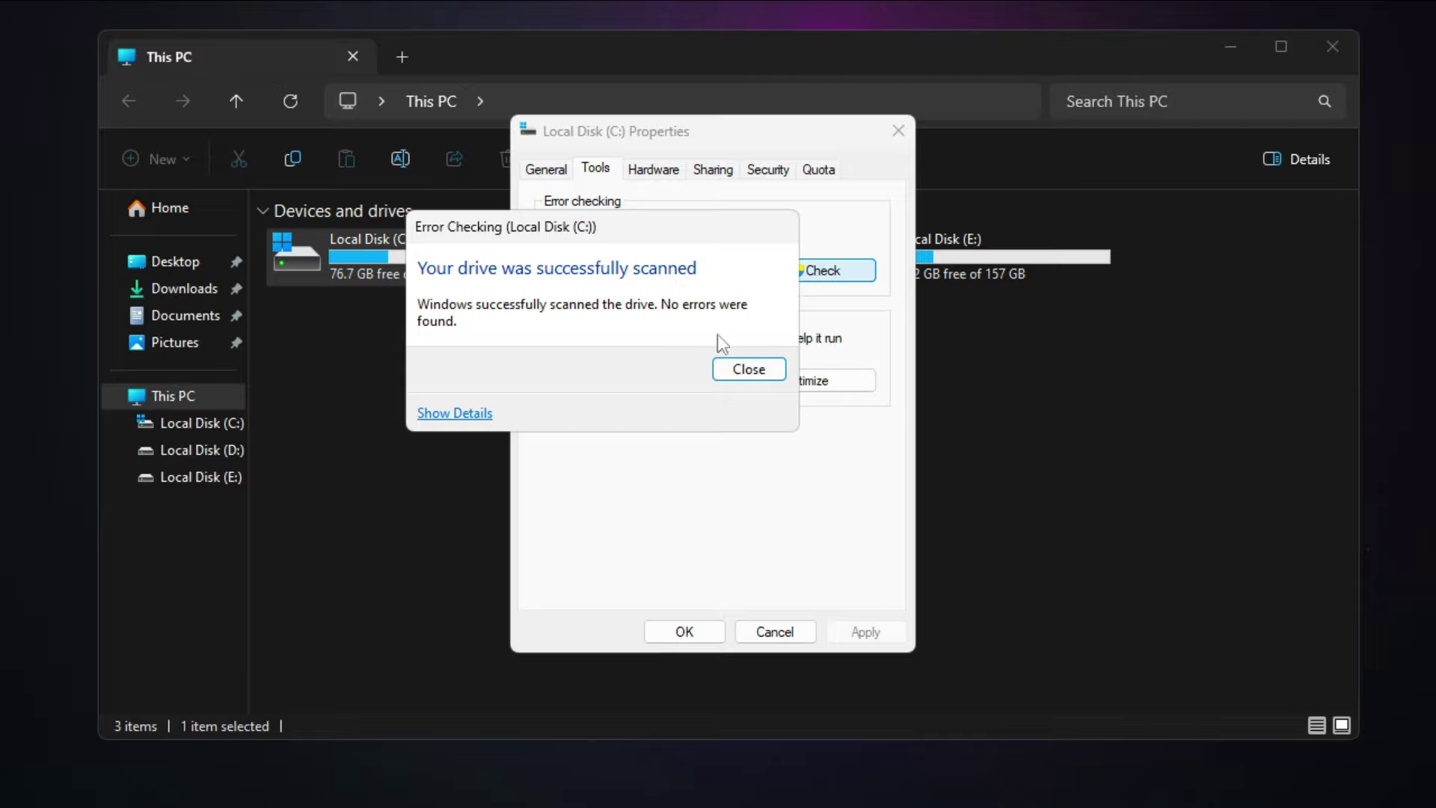
left_click(749, 369)
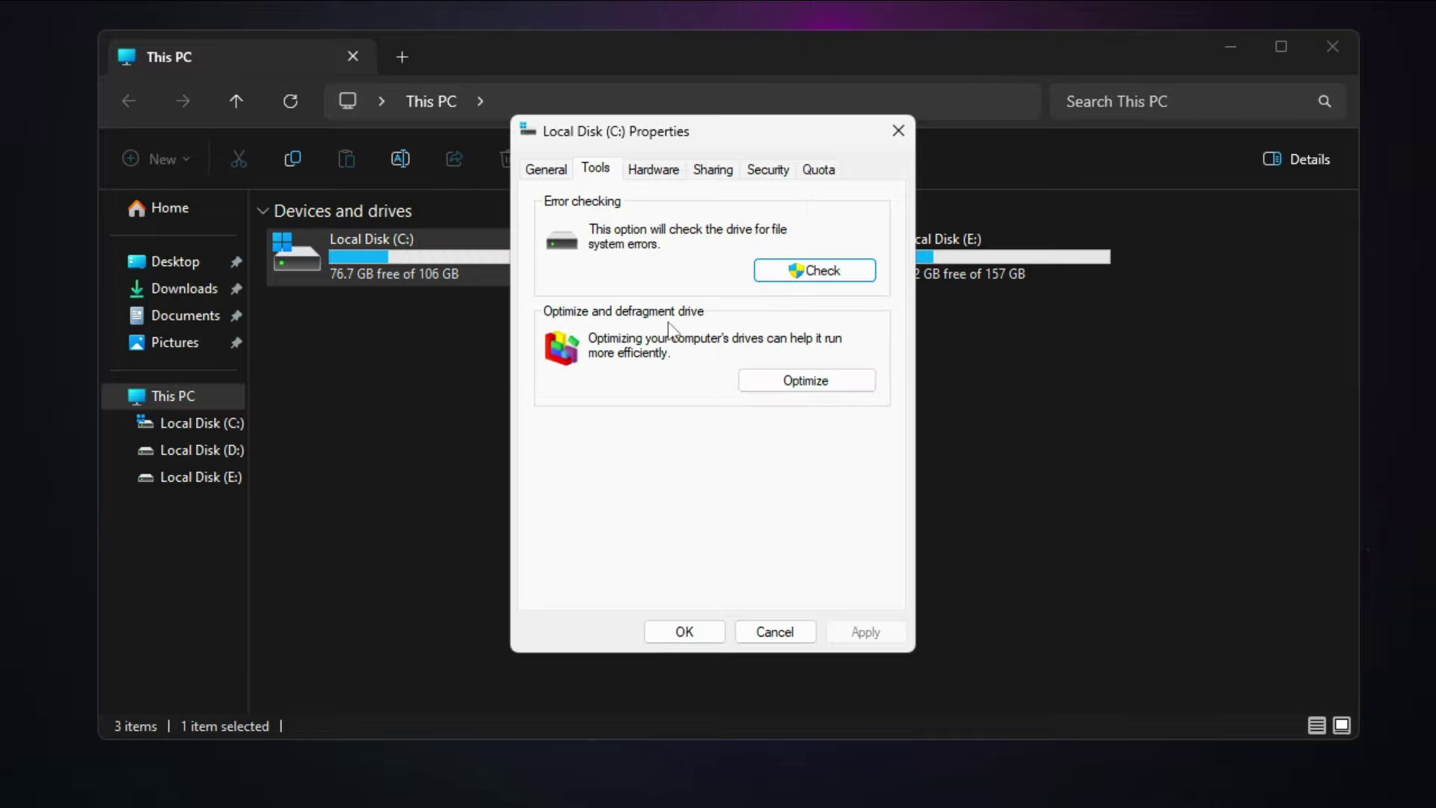
left_click(703, 636)
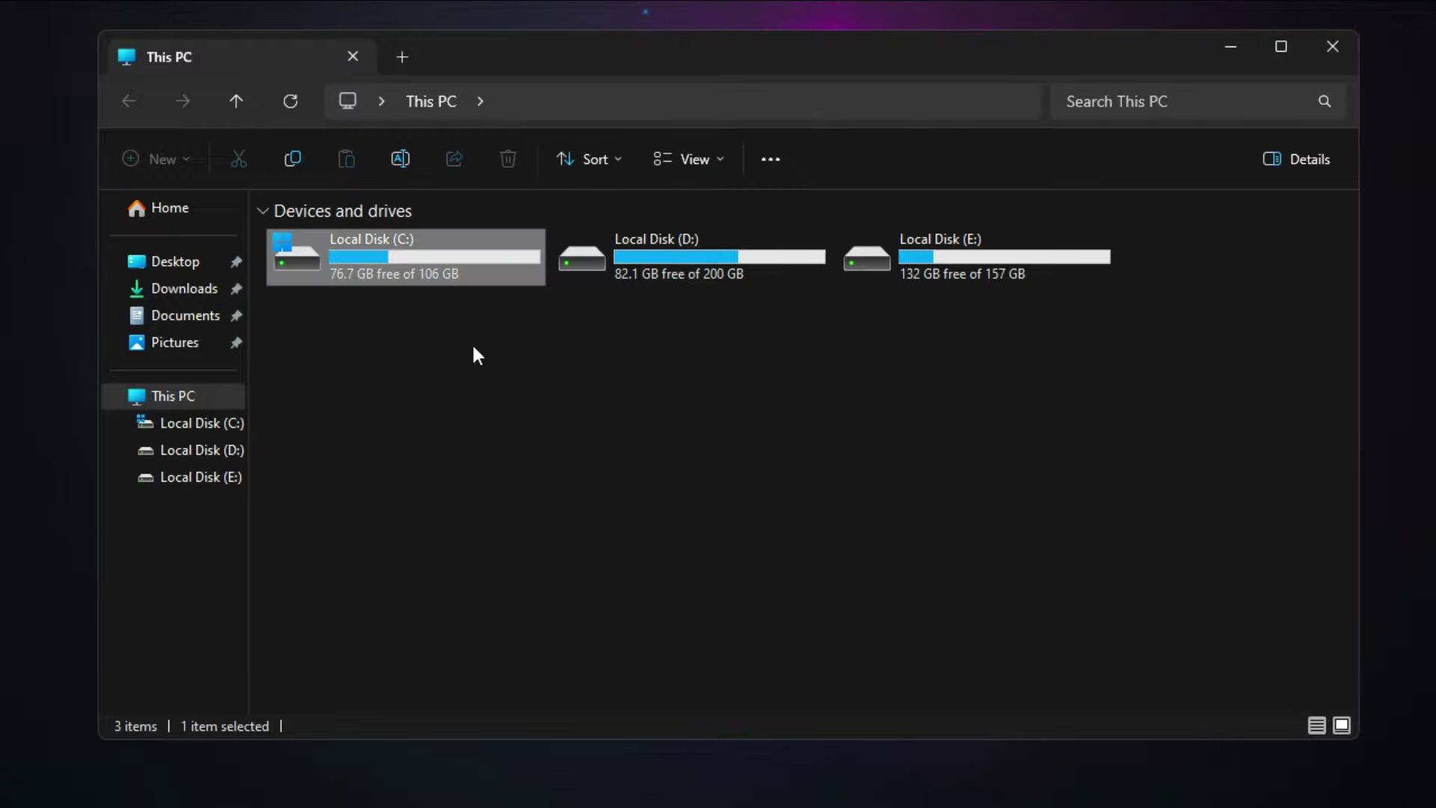
left_click_drag(397, 350, 946, 255)
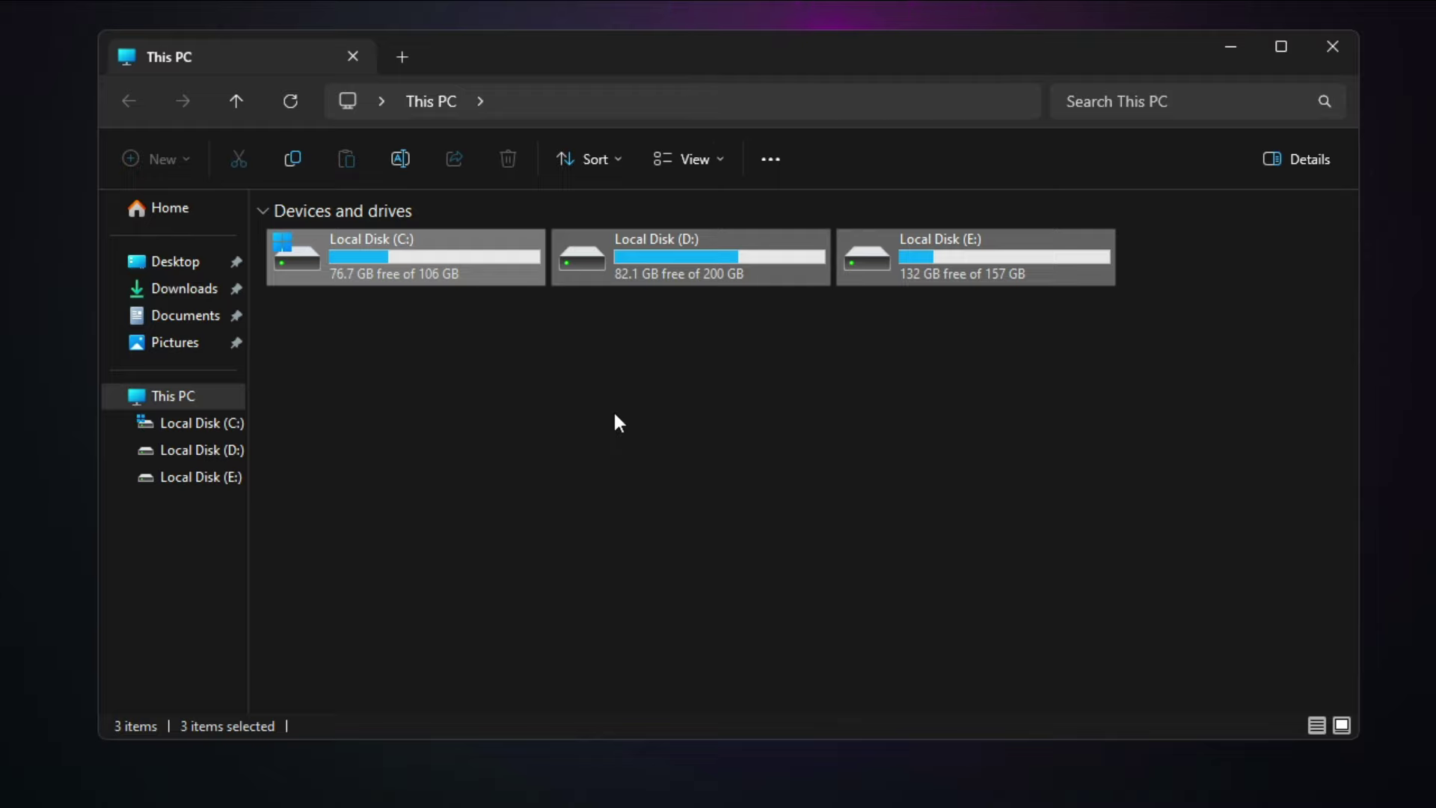
left_click(1333, 46)
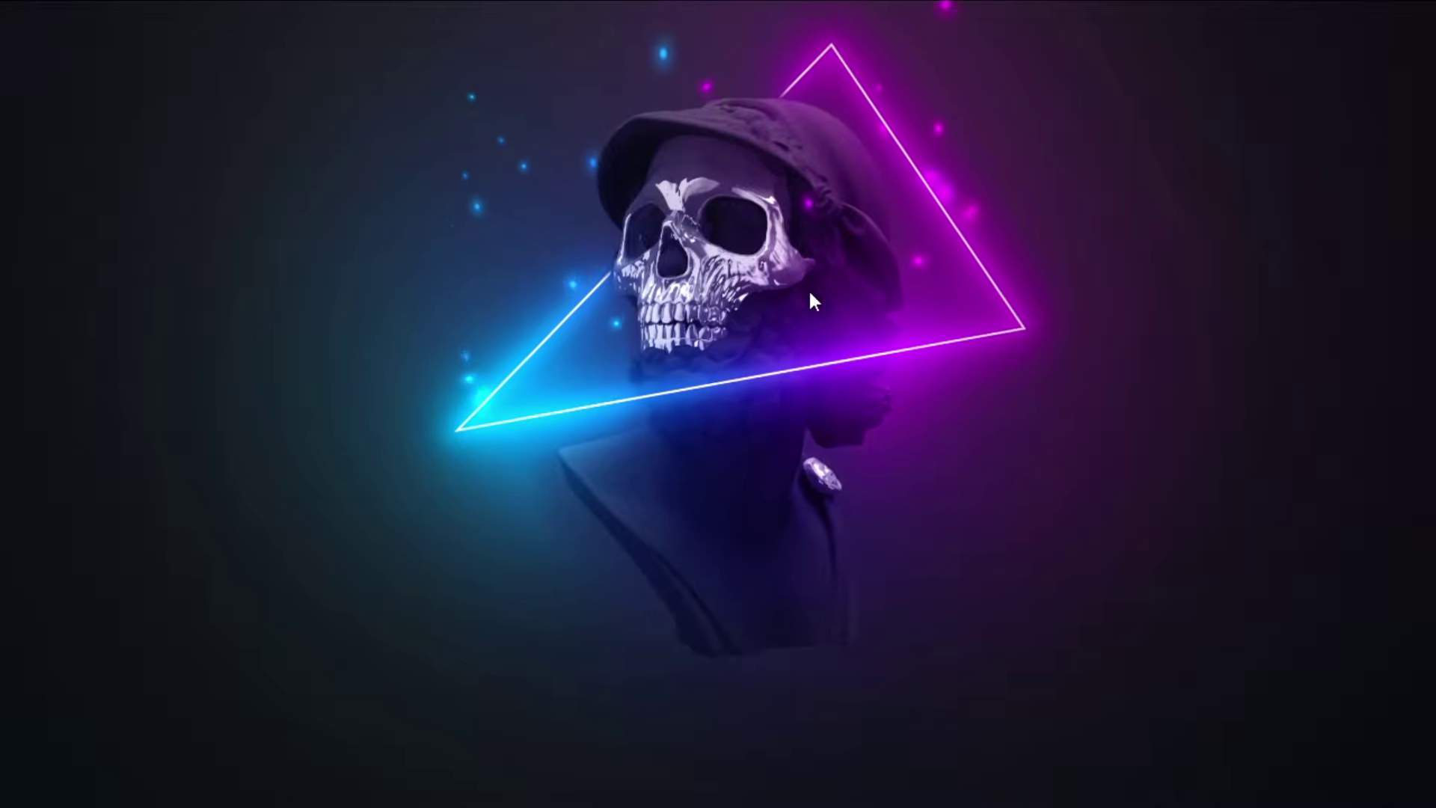
Step: Open Disk Cleanup for drive C: and bring its window fully into view
key("super")
type("disk cleanup")
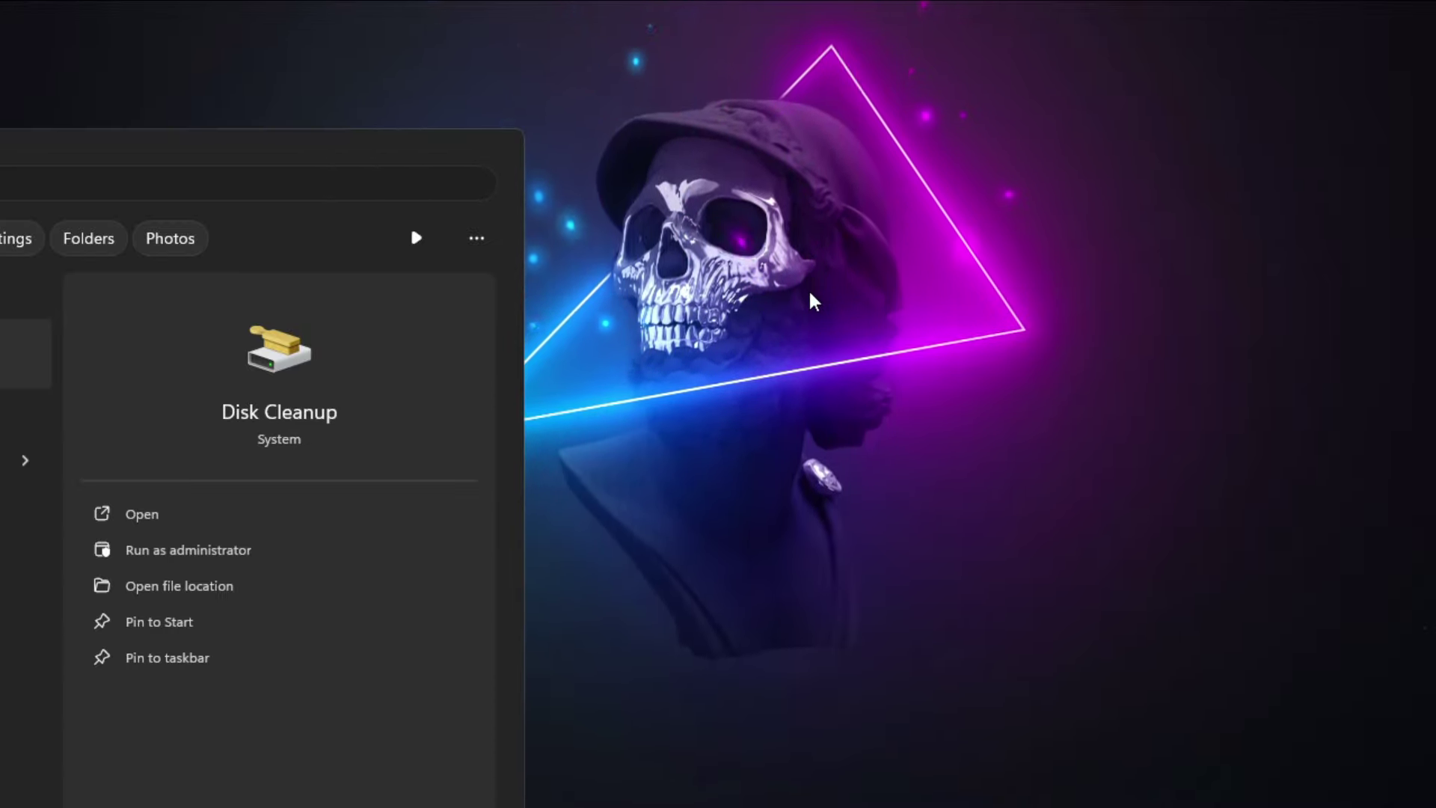
left_click(294, 408)
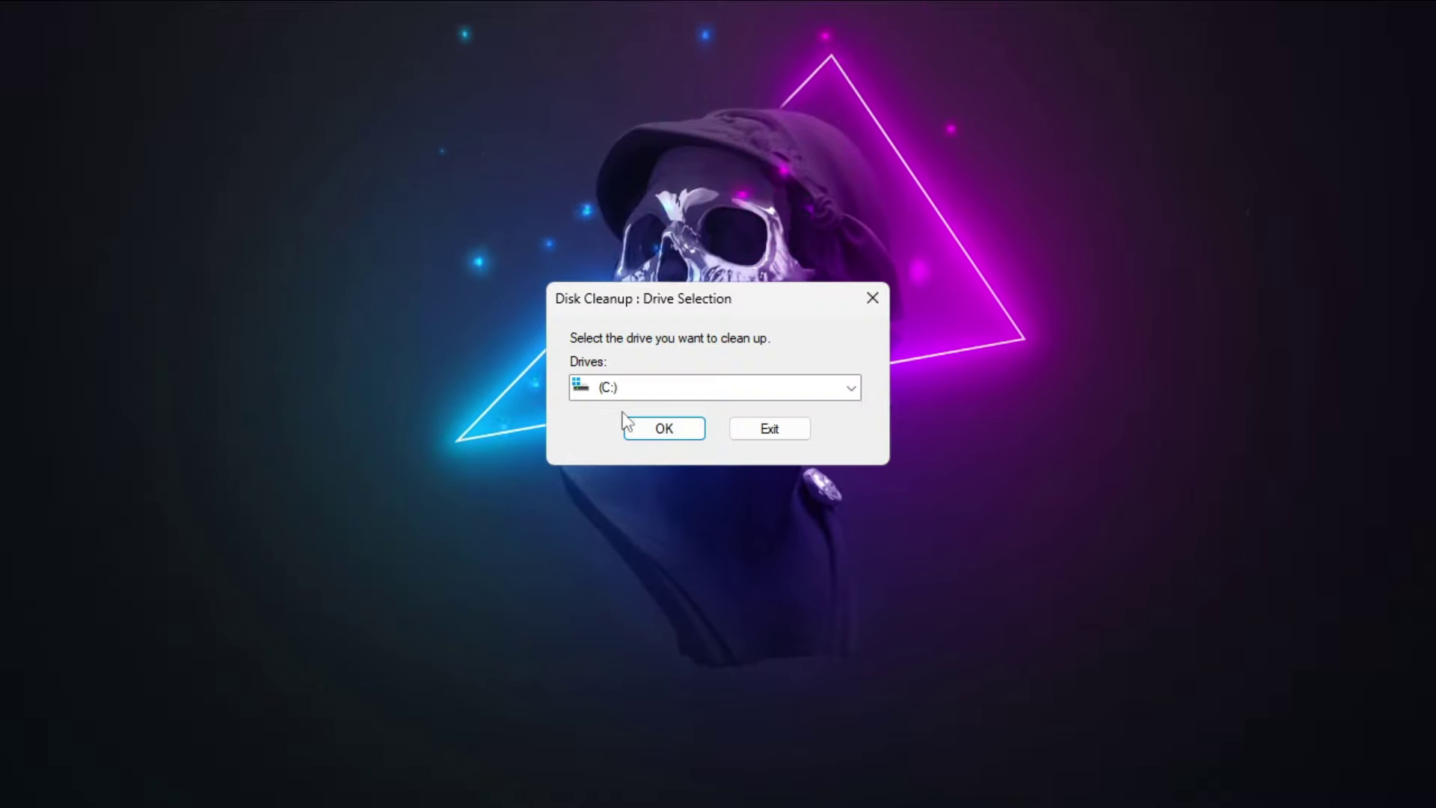
left_click(658, 388)
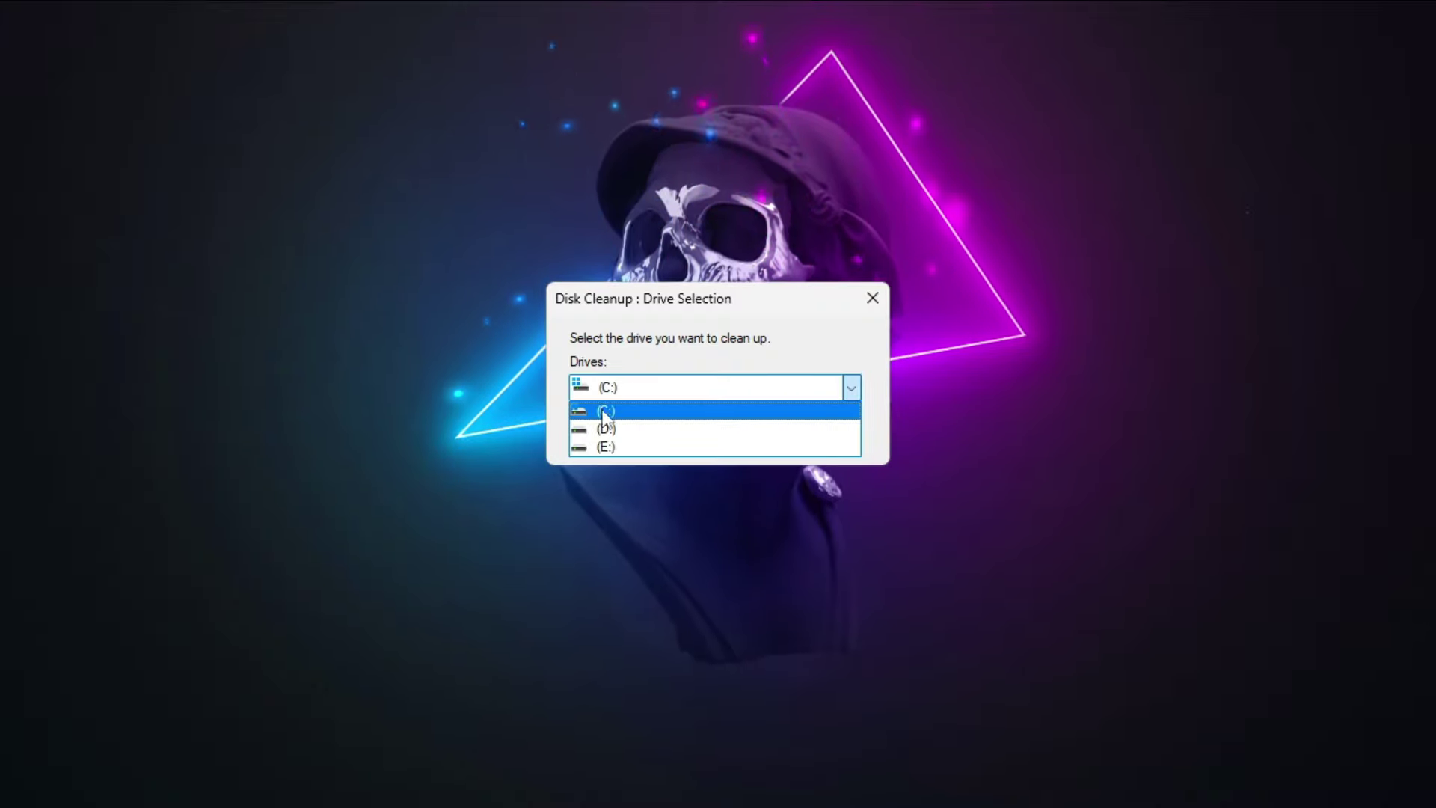
left_click(656, 413)
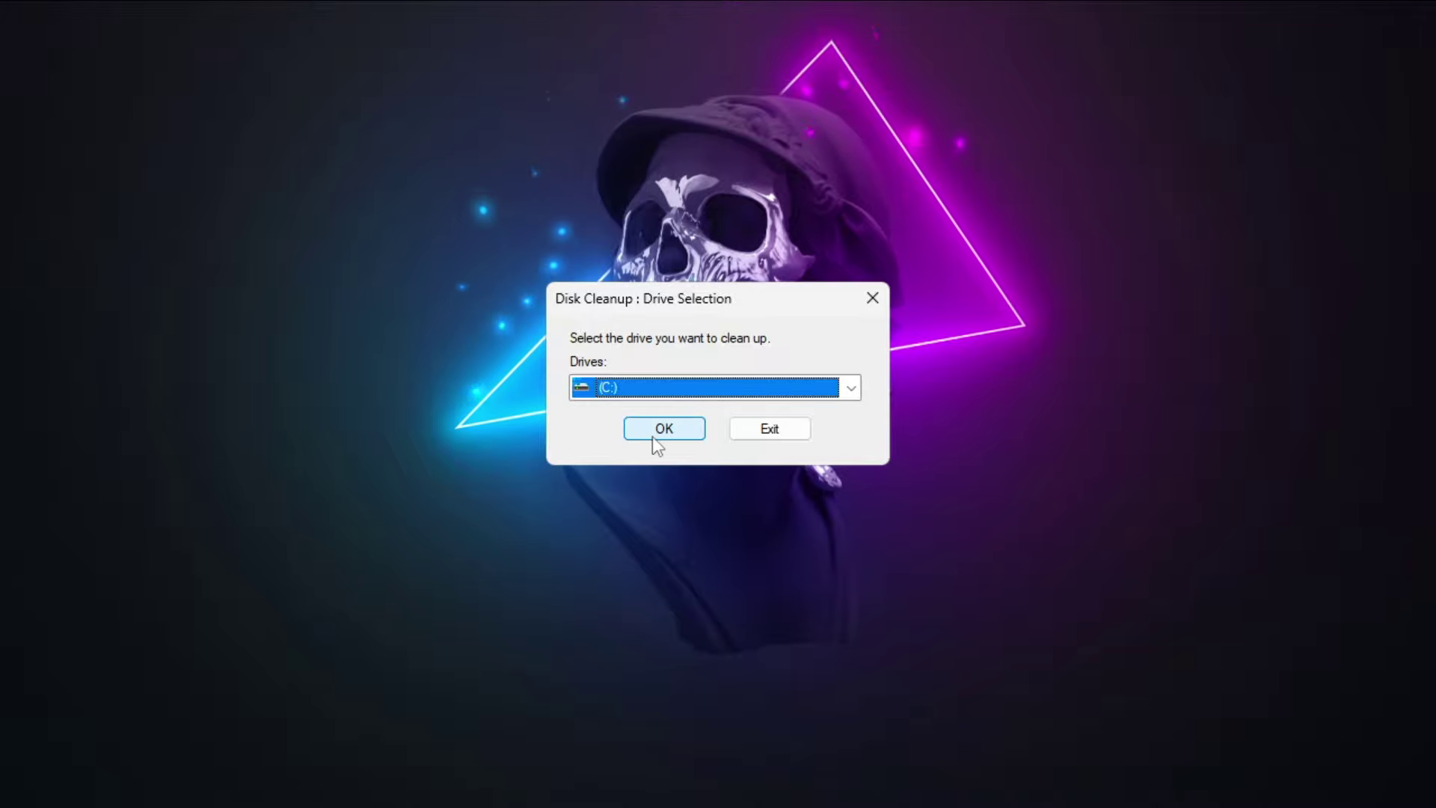
left_click(662, 431)
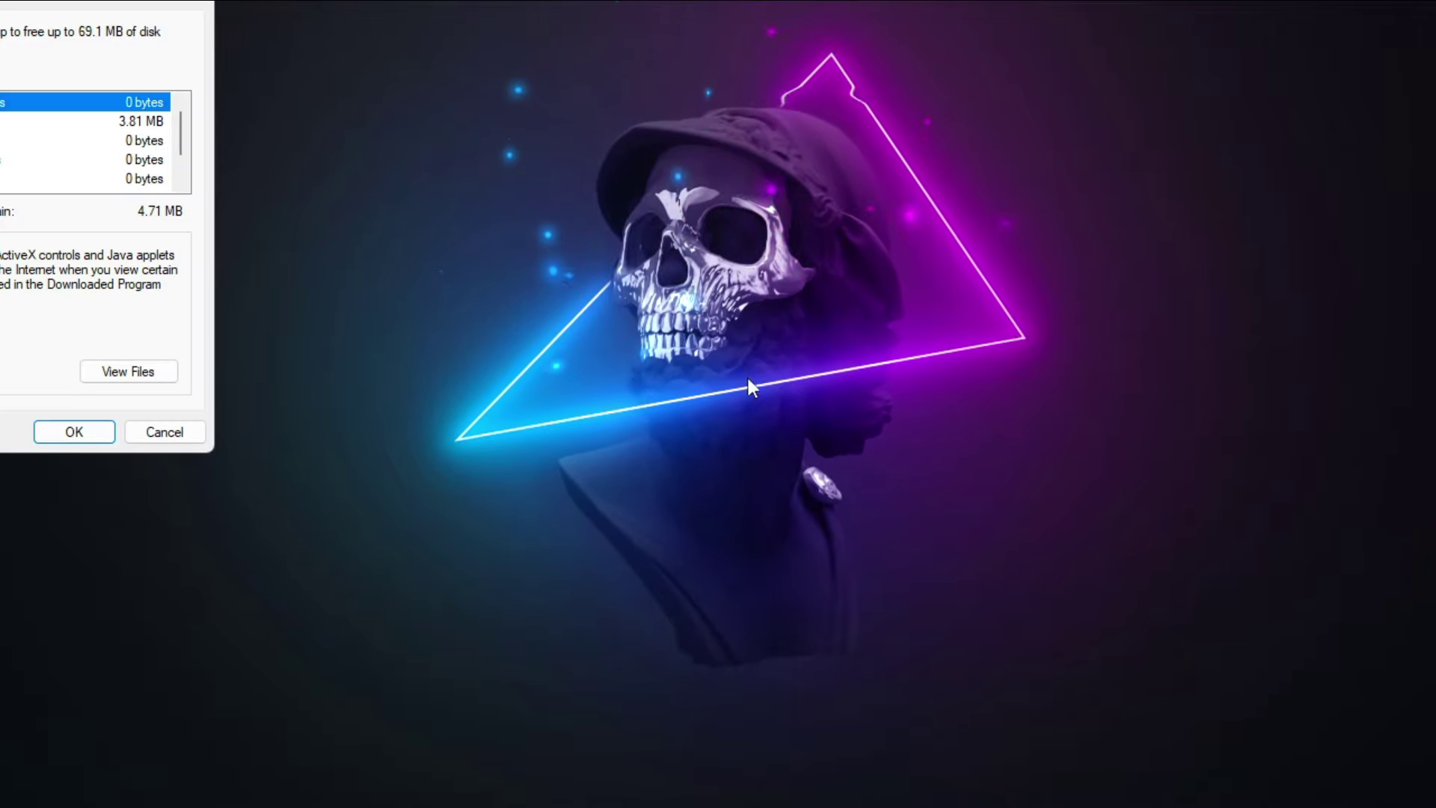
left_click_drag(123, 37, 778, 80)
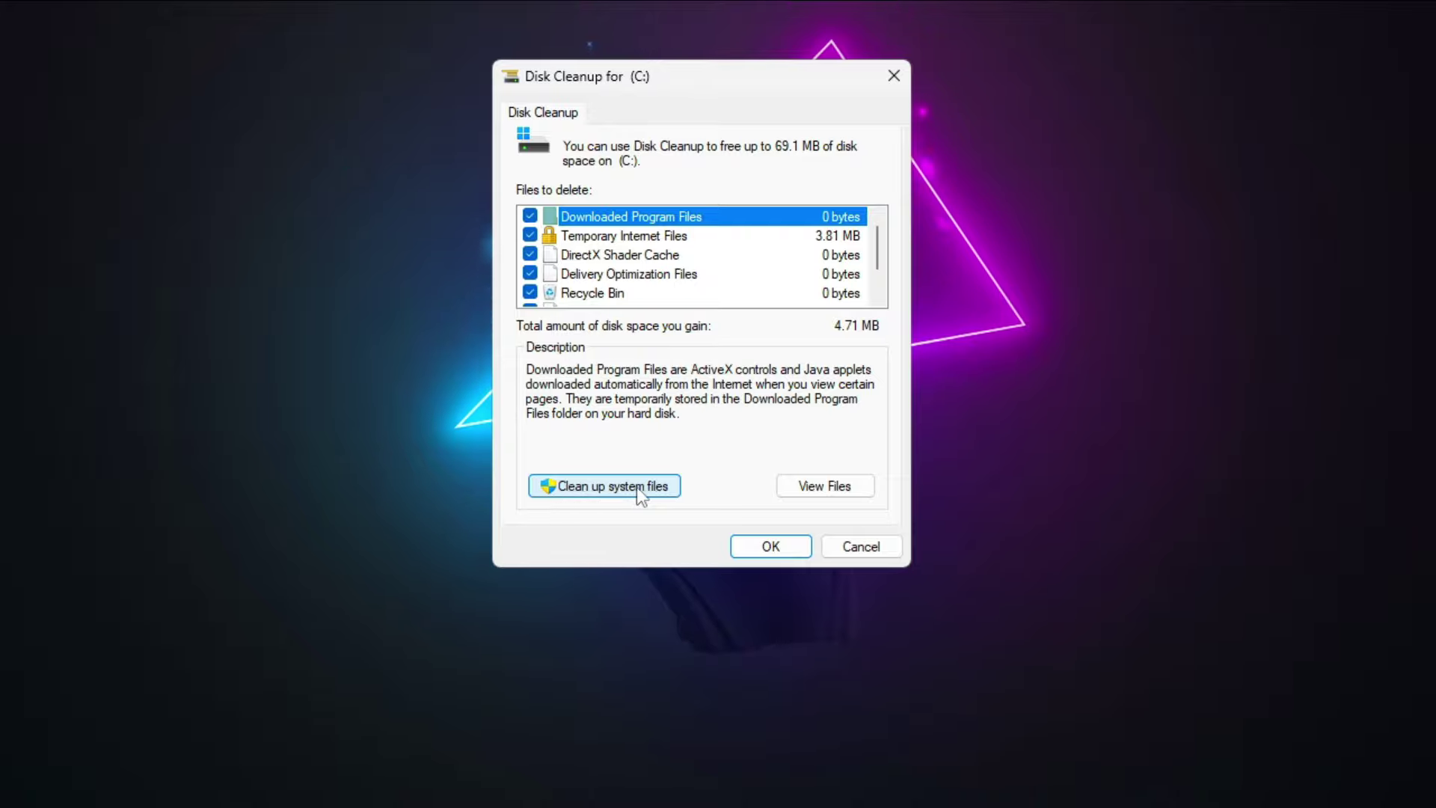
Step: Switch Disk Cleanup to system files for drive C: and bring the new window fully into view
left_click(591, 488)
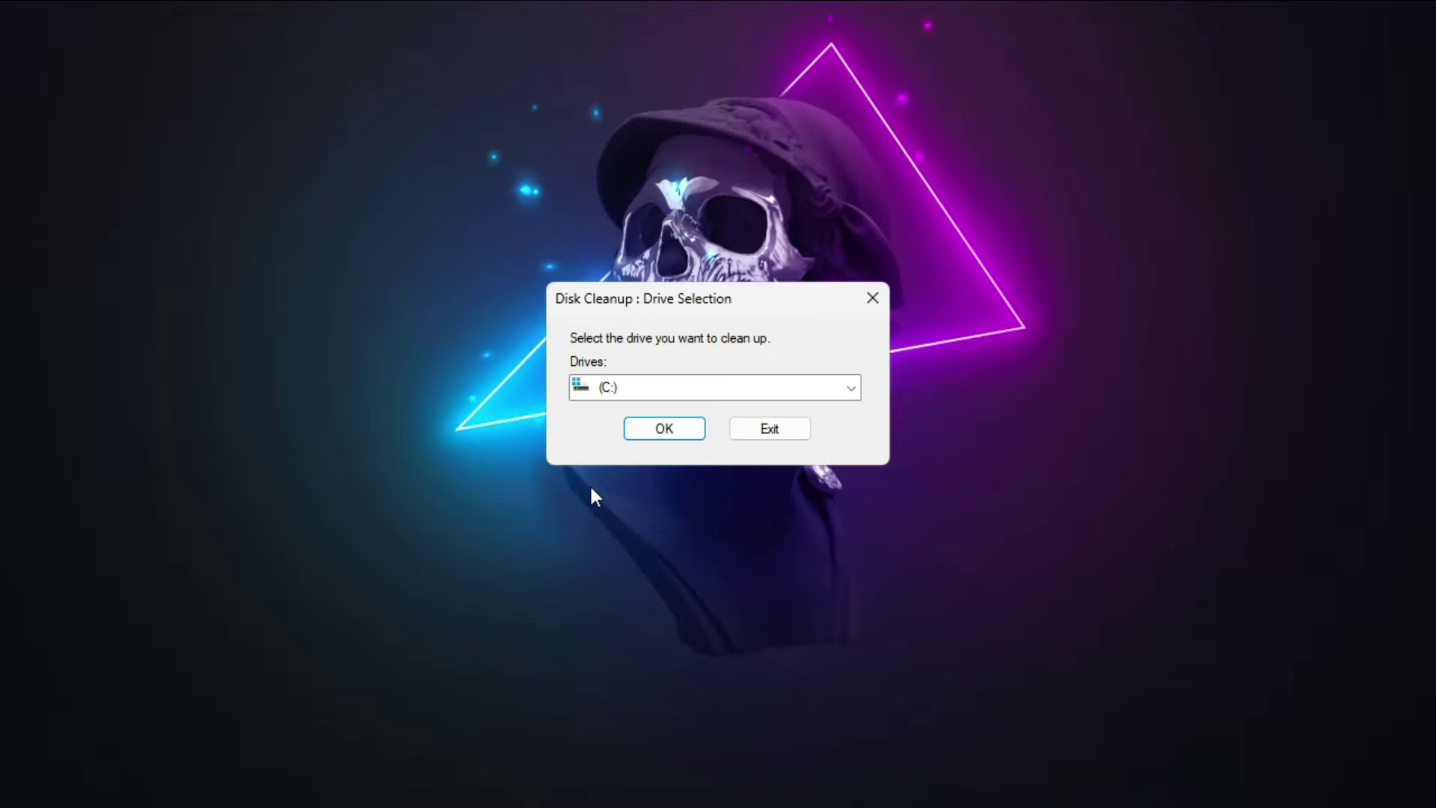
left_click(609, 389)
left_click(642, 407)
left_click(675, 432)
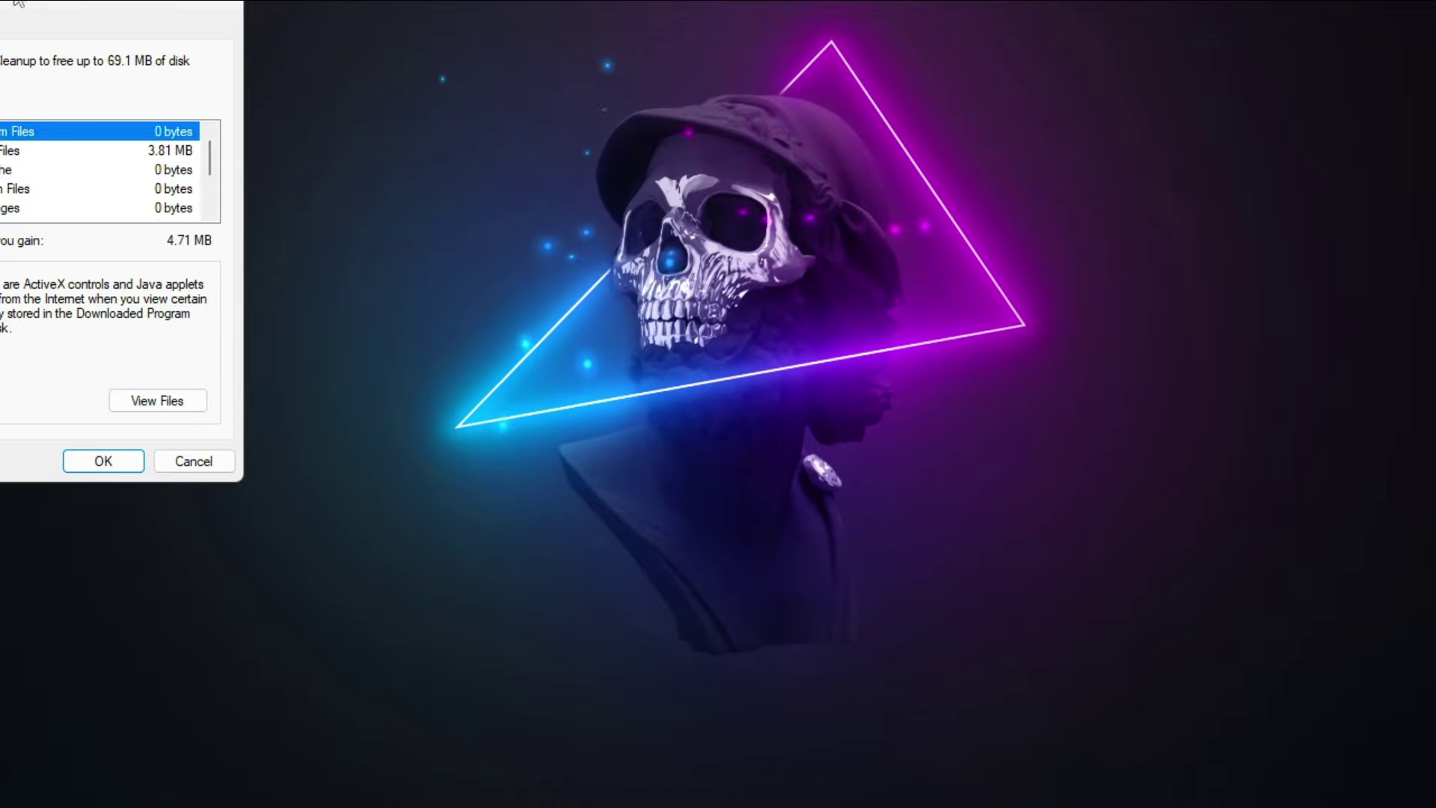
left_click_drag(15, 4, 688, 34)
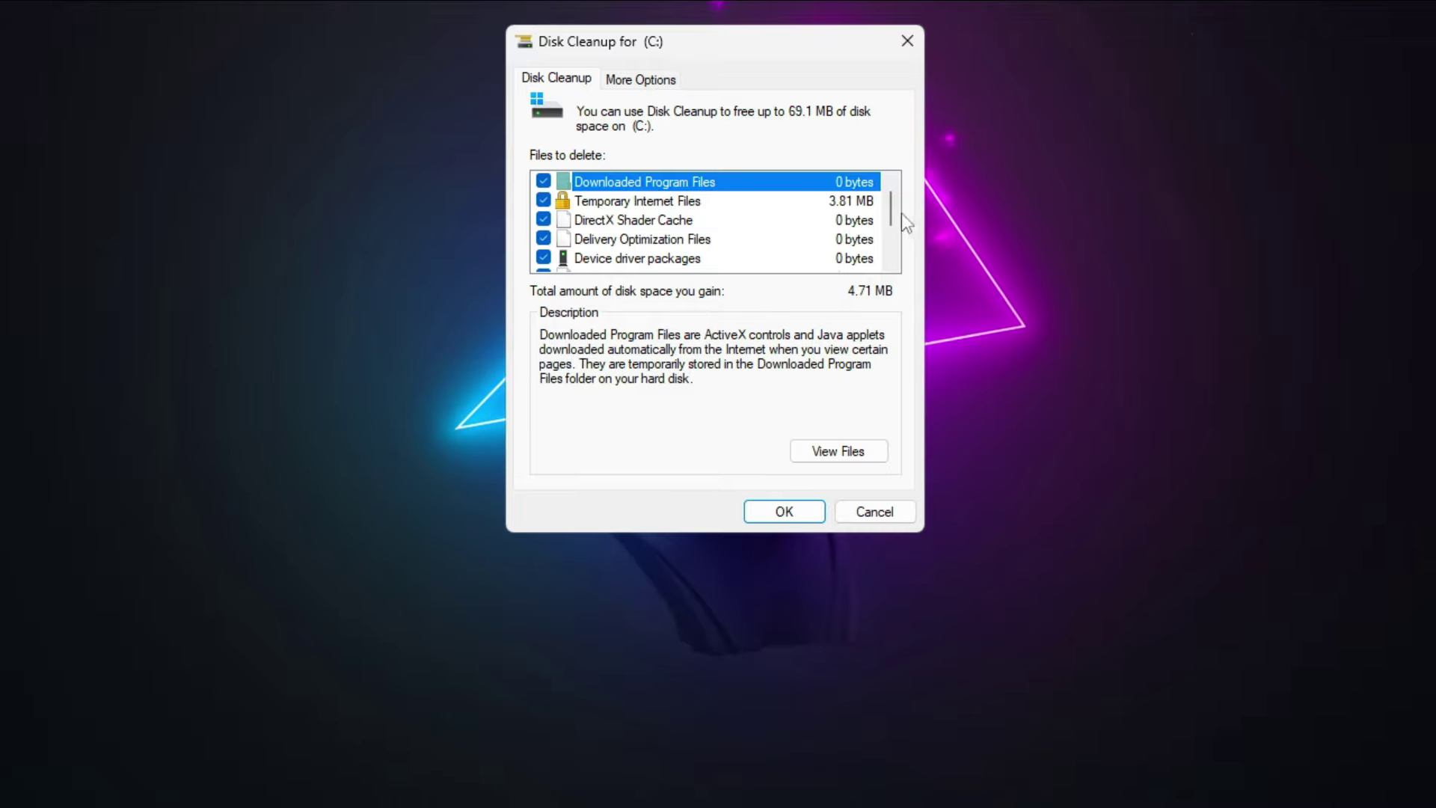
Step: Review the file categories, leaving Thumbnails unselected, and permanently delete the checked files from drive C:
left_click_drag(901, 213, 901, 238)
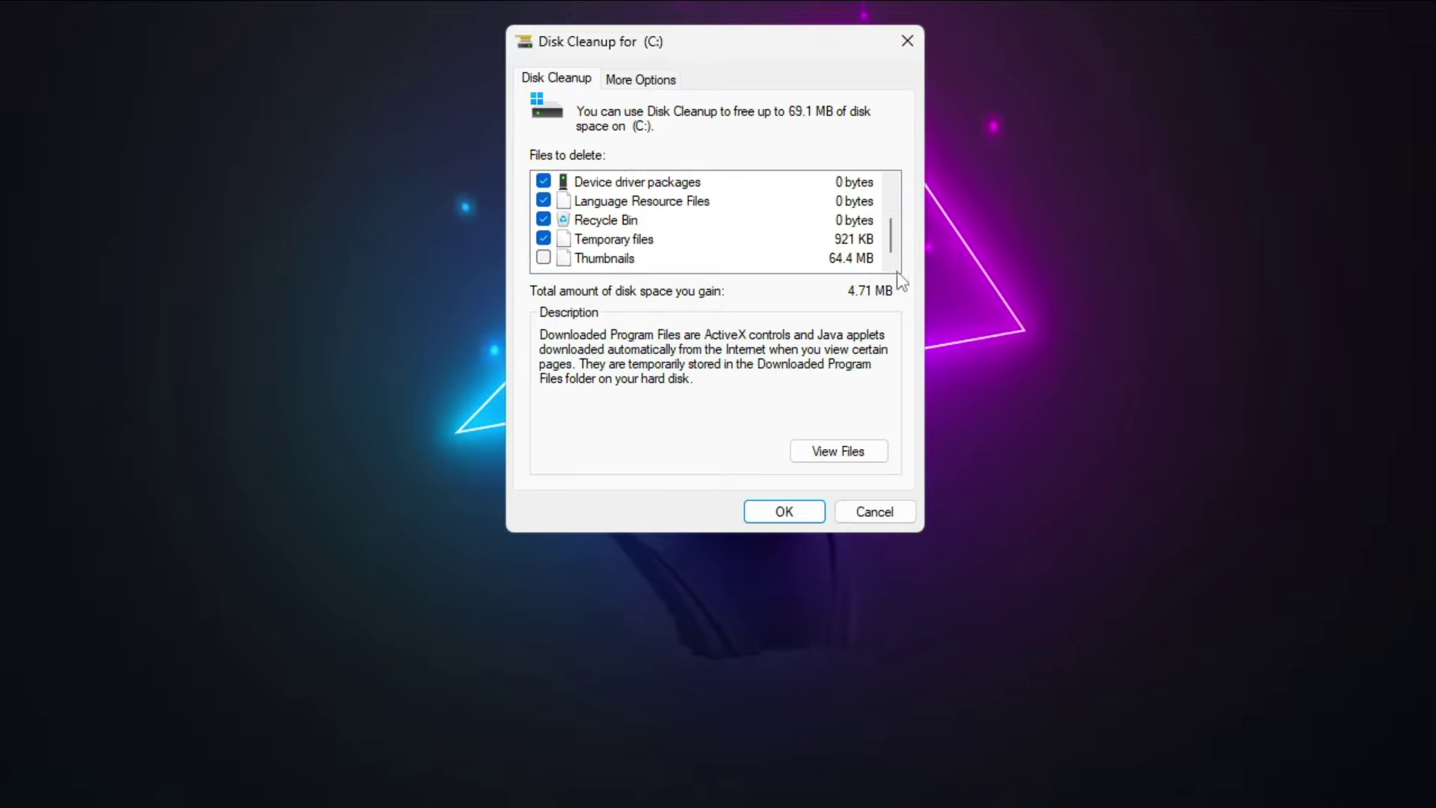
left_click(608, 259)
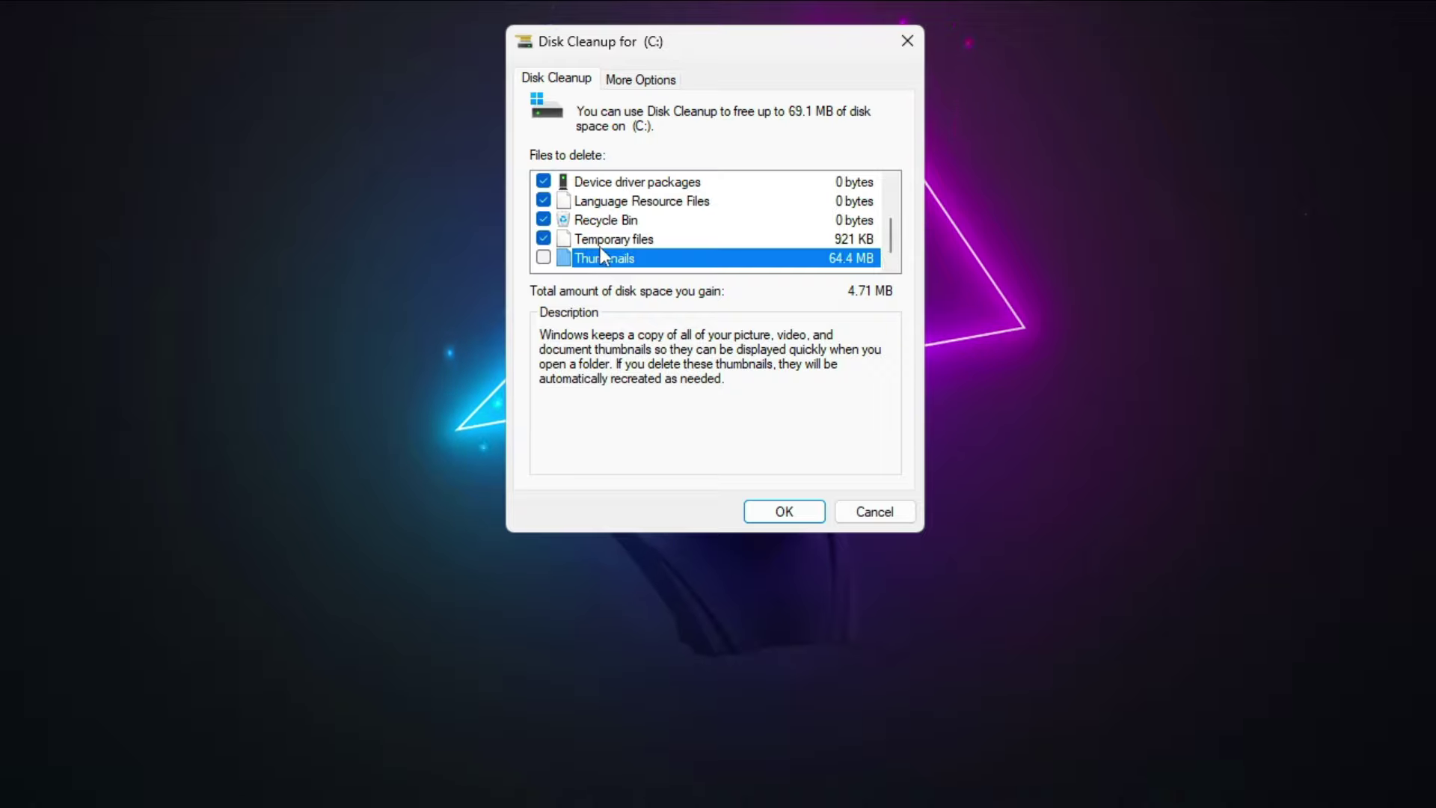
left_click_drag(894, 245, 898, 216)
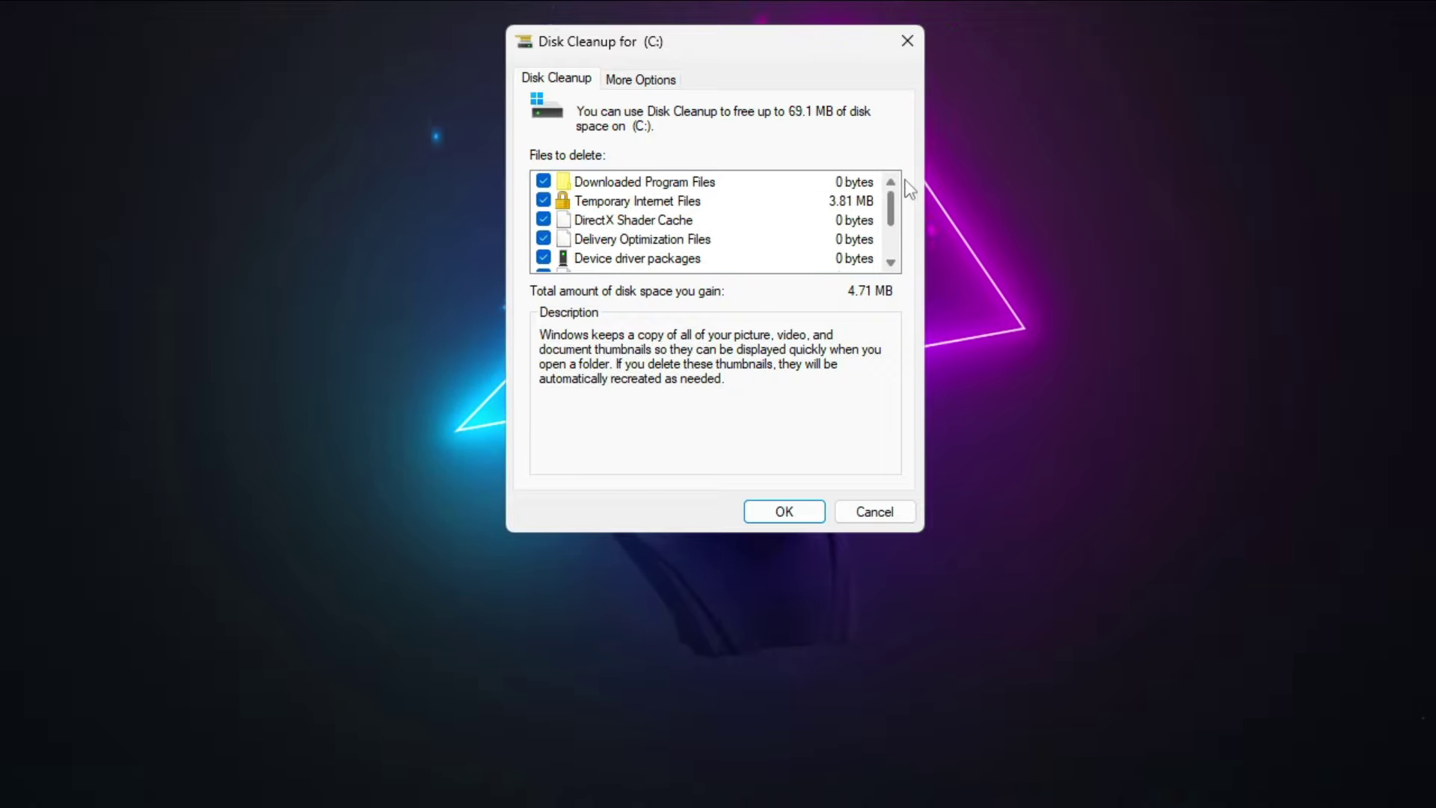
left_click(805, 513)
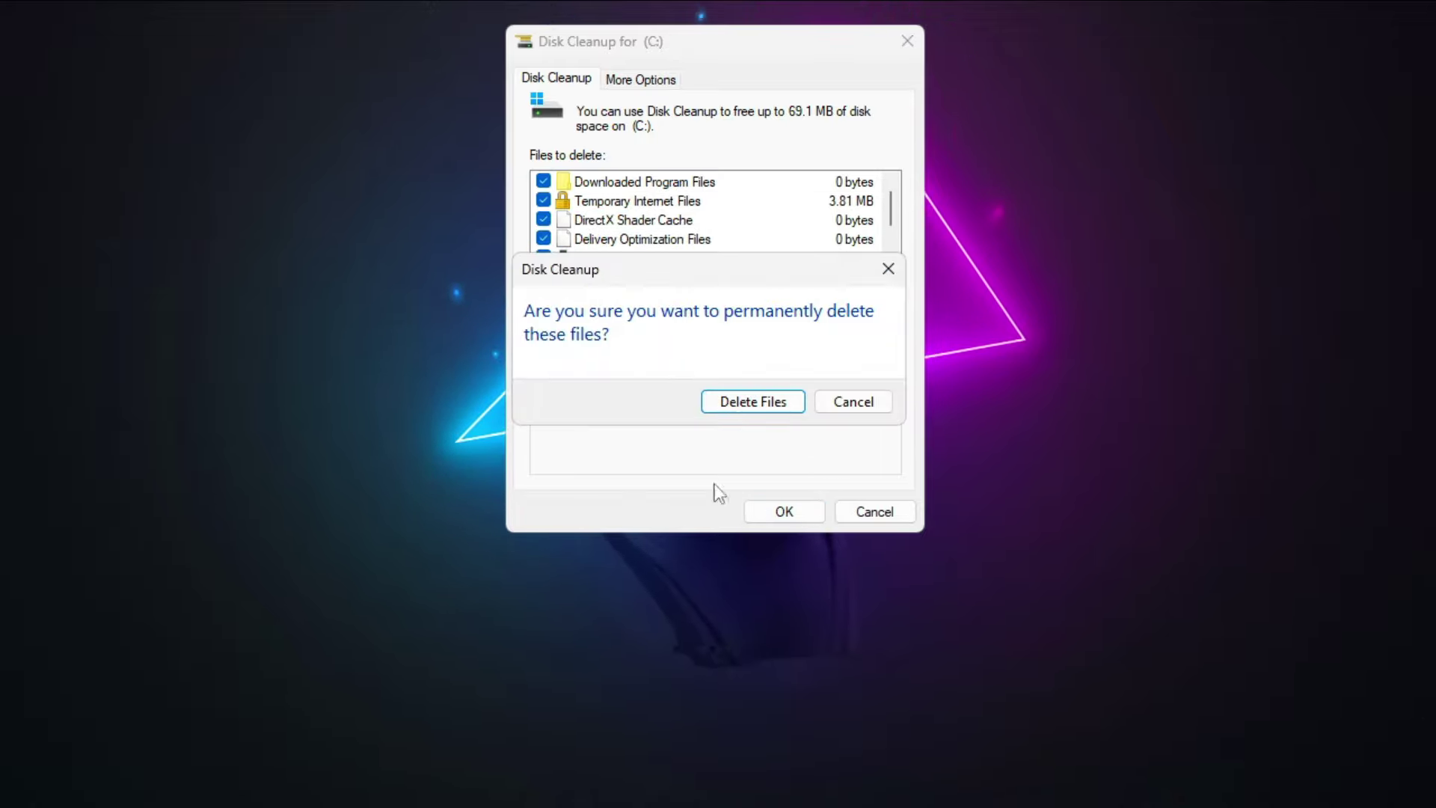
left_click(760, 401)
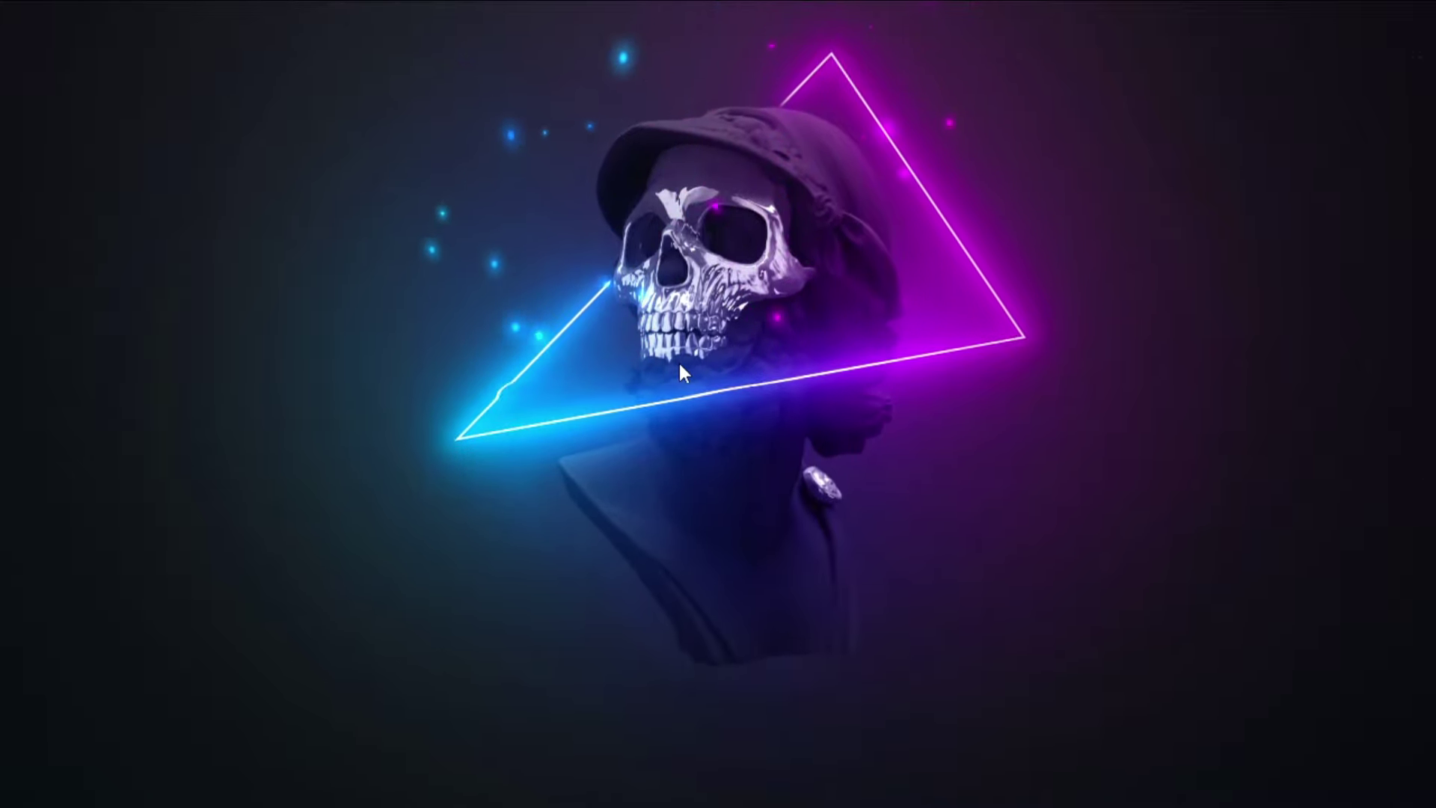
Step: Find the restore point settings and open the system protection configuration for Local Disk (C:)
key("super")
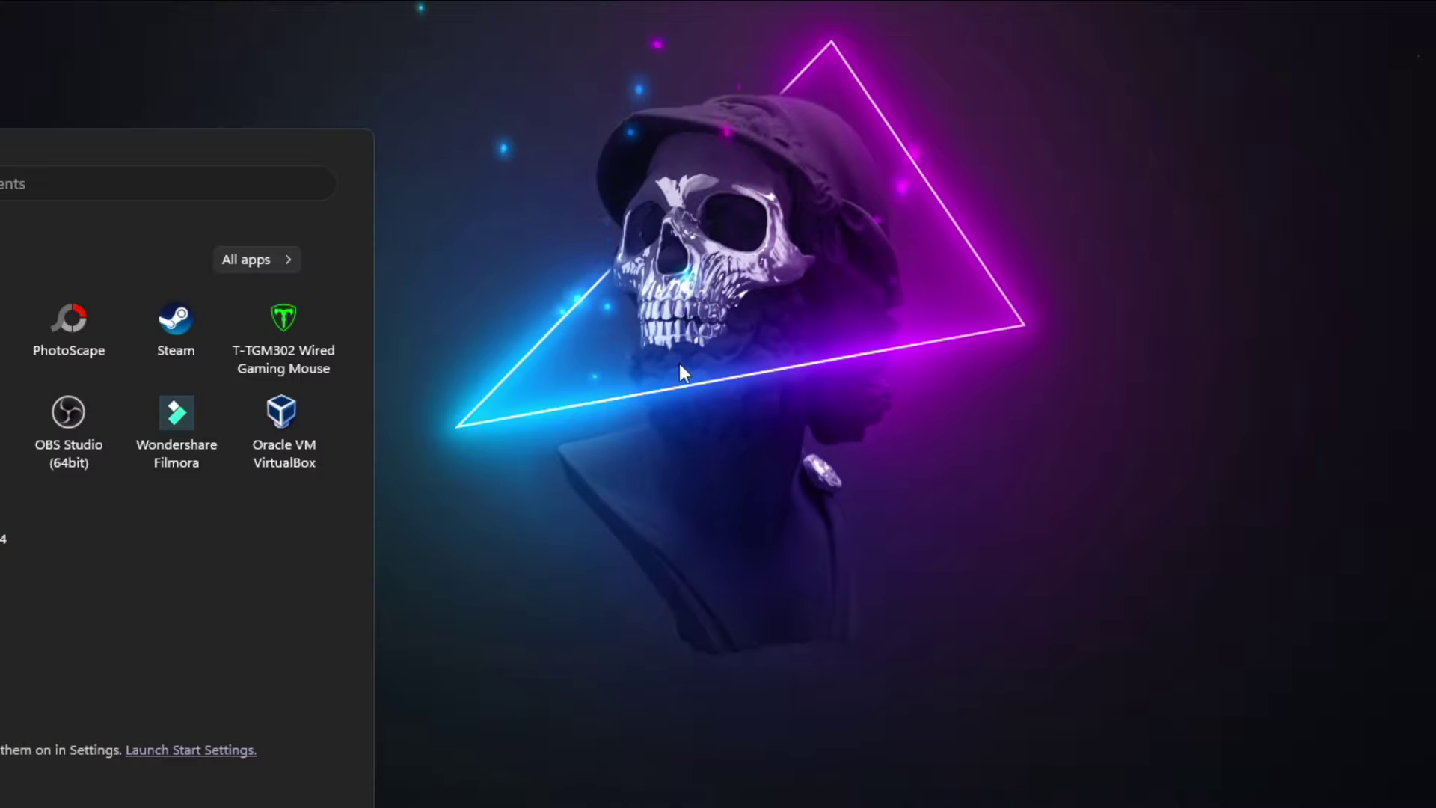
type("restore")
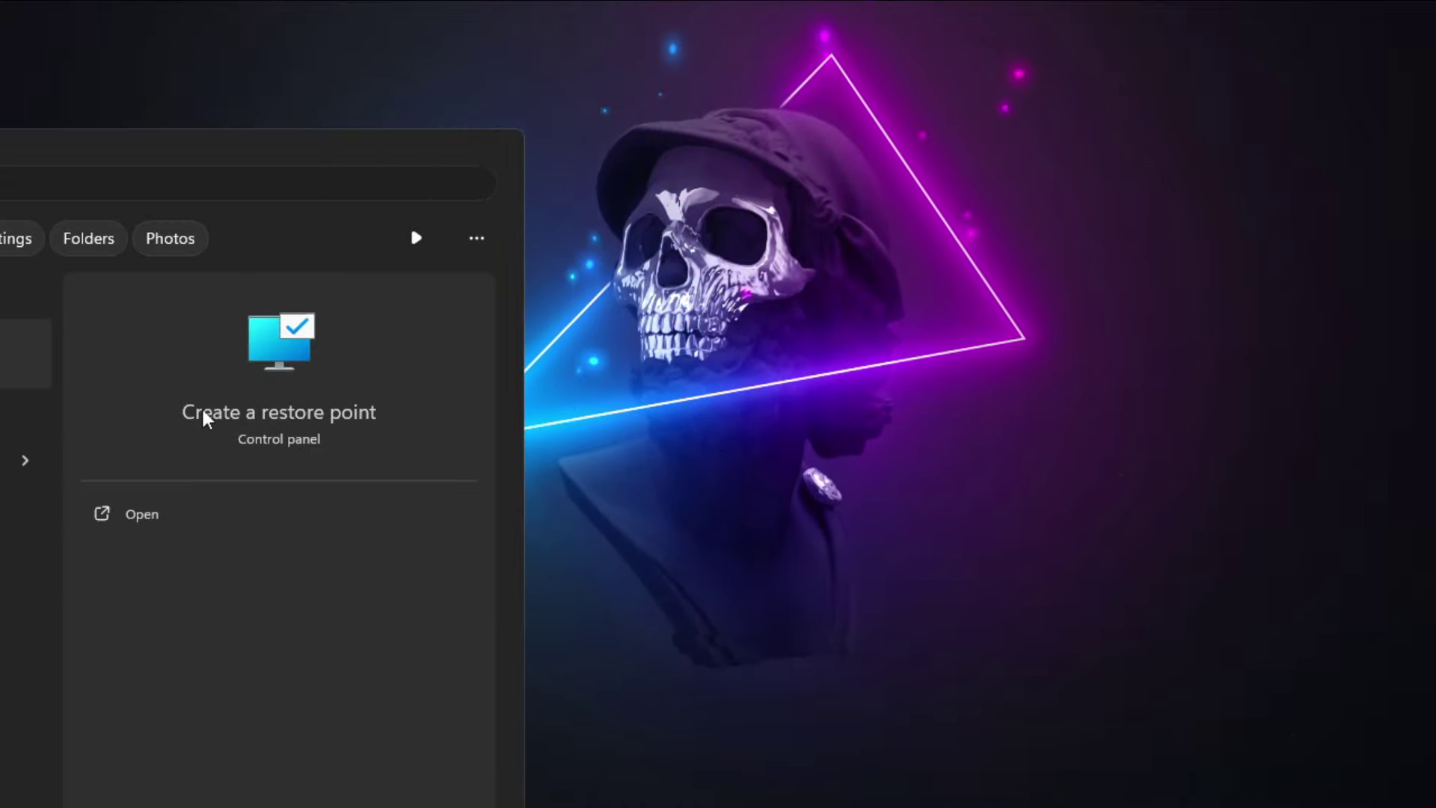
left_click(284, 427)
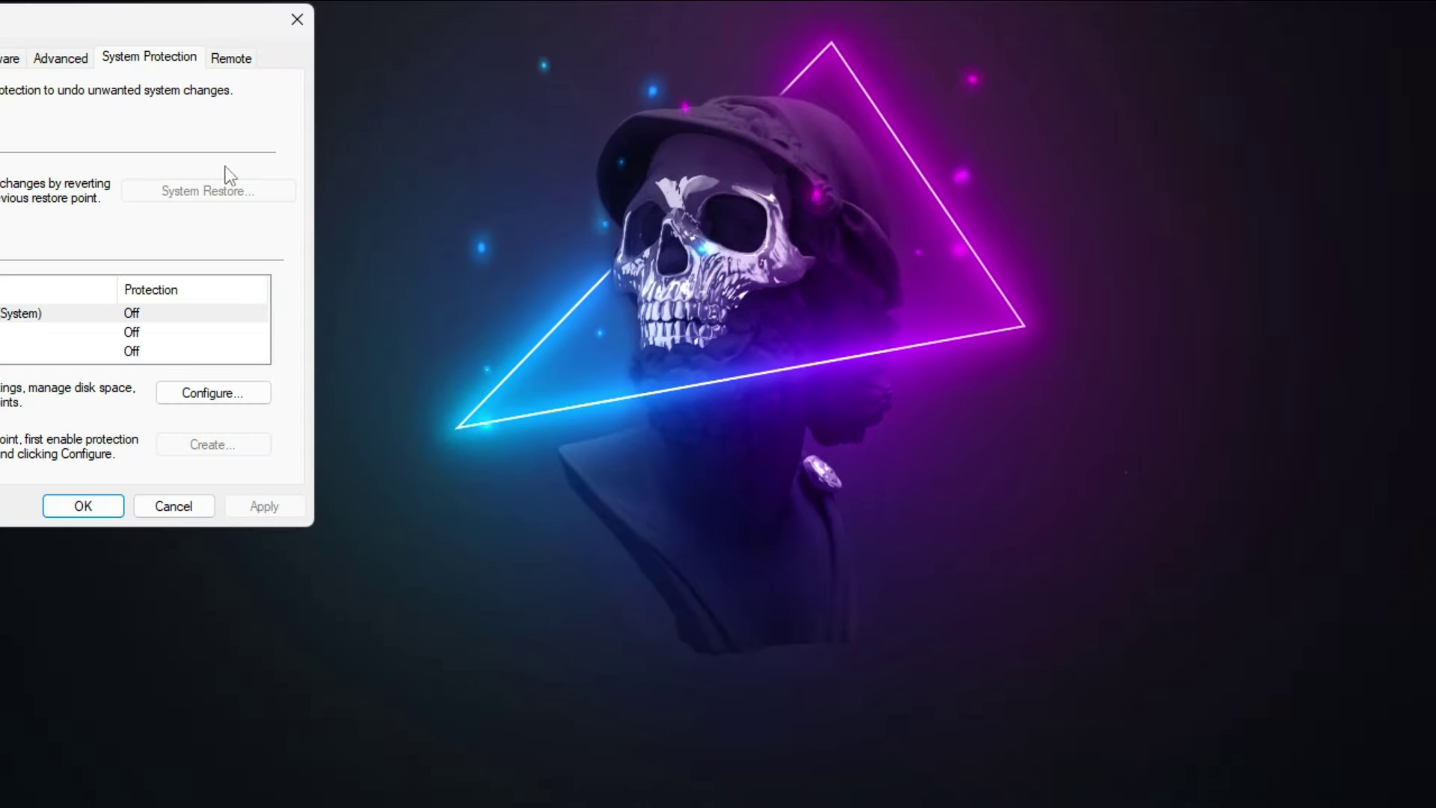
left_click_drag(70, 26, 711, 56)
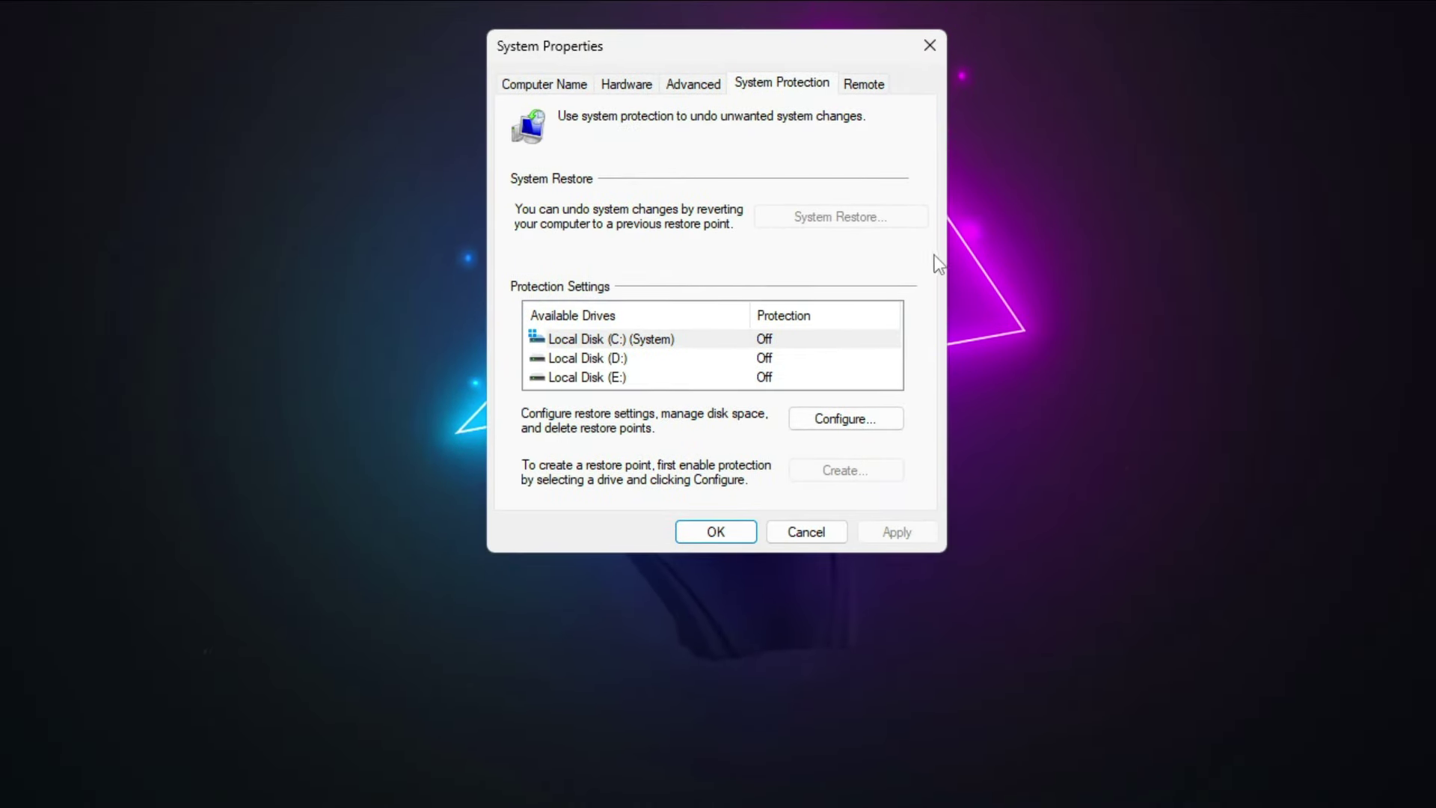
left_click(658, 341)
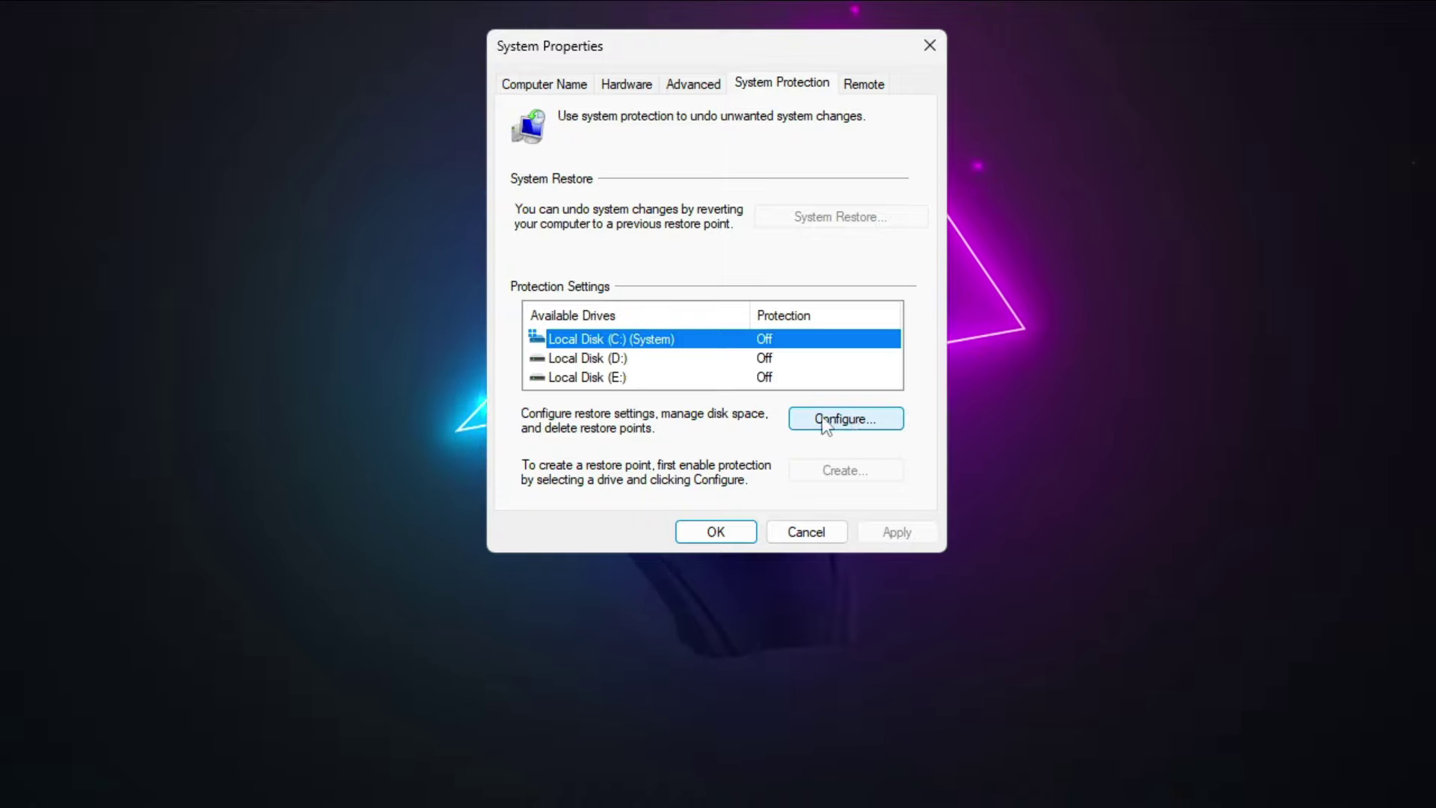
left_click(857, 419)
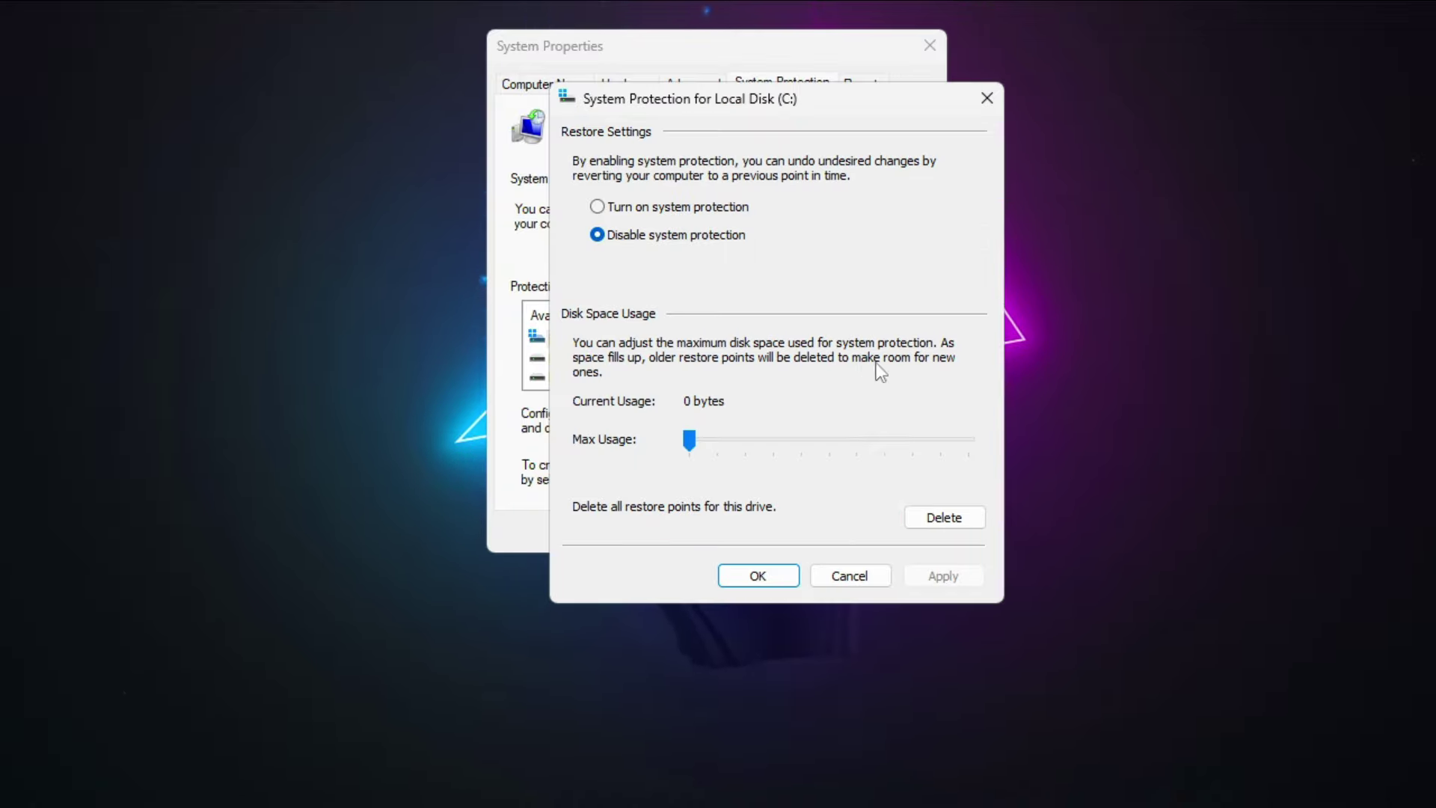
Step: Delete all restore points for Local Disk (C:) and close System Properties
left_click(957, 526)
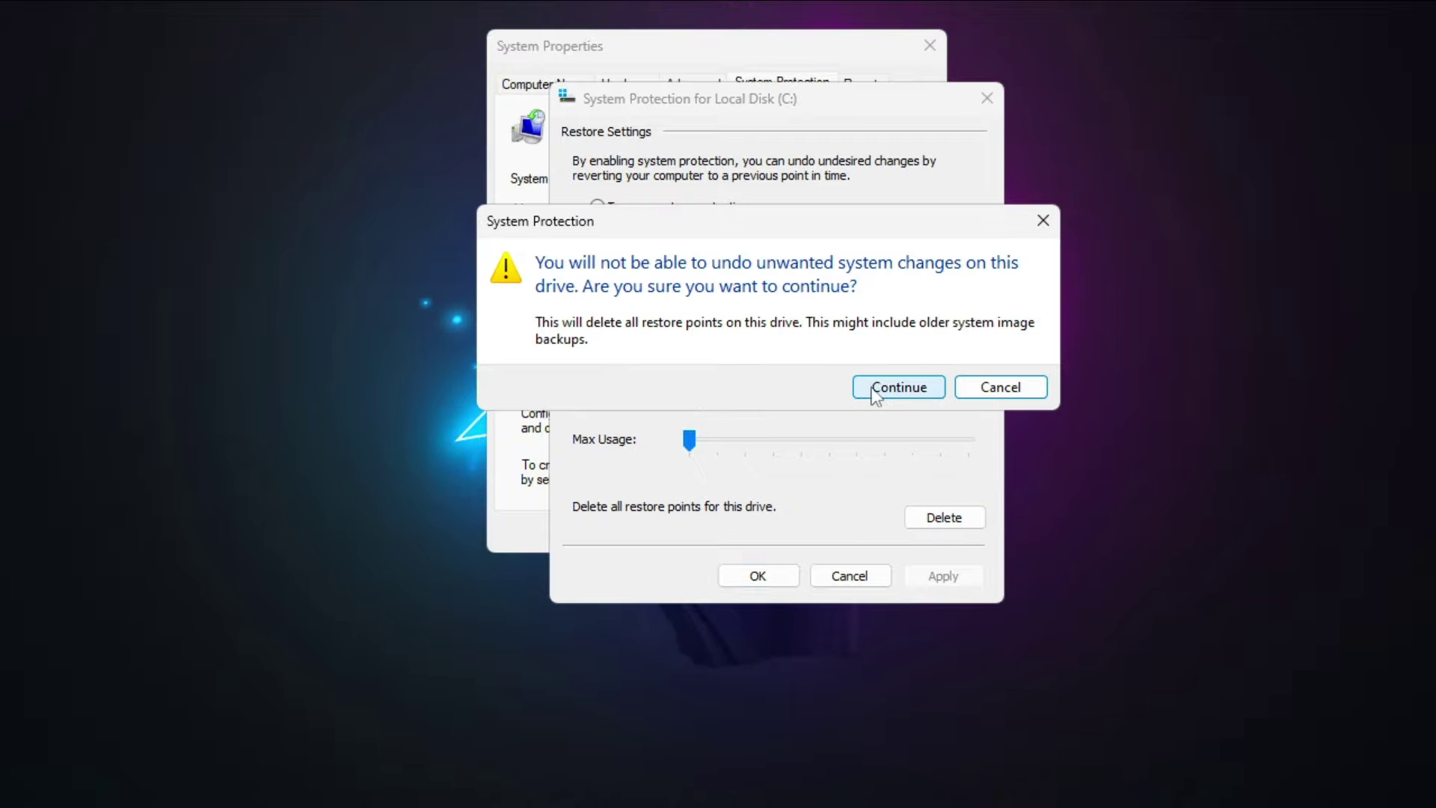
left_click(910, 389)
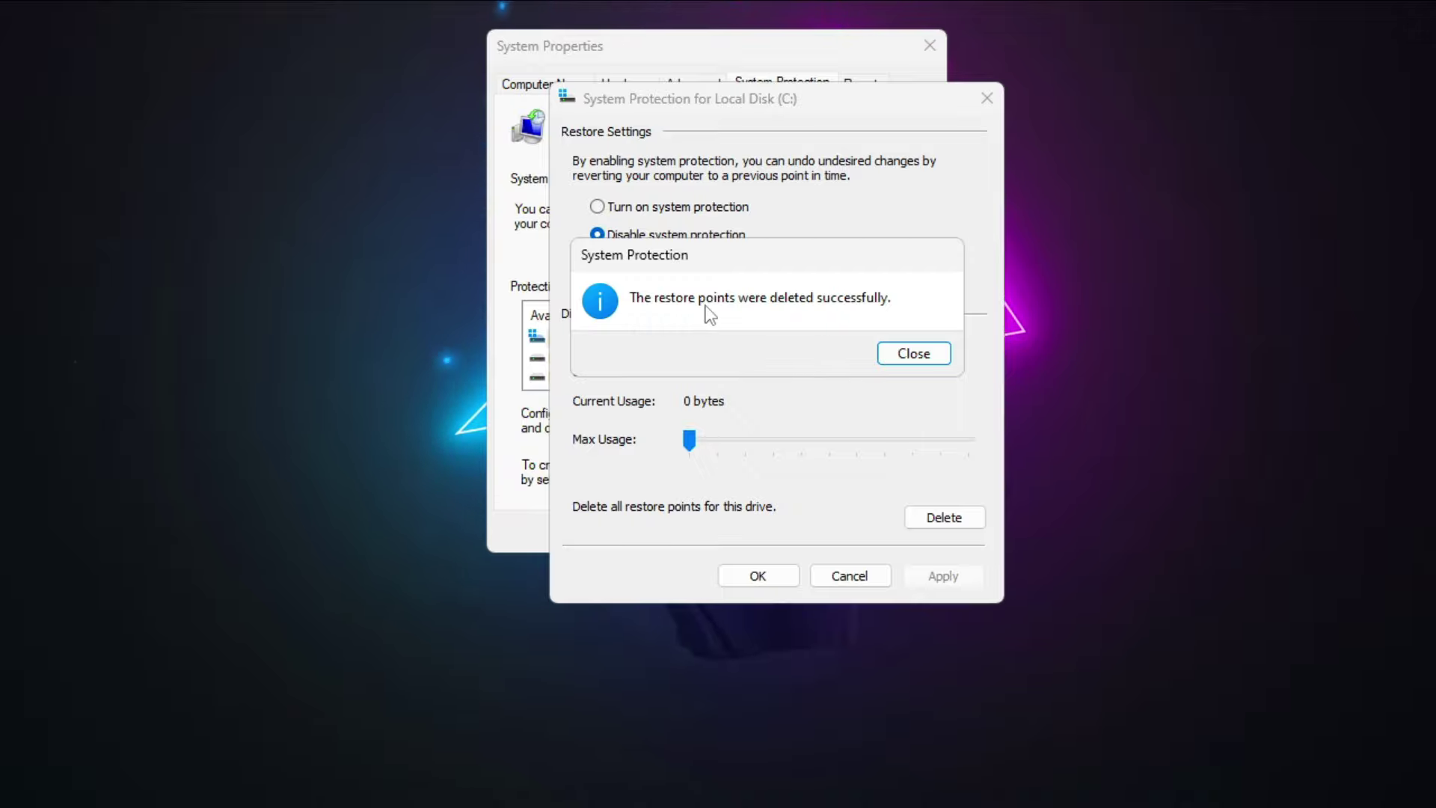
left_click(910, 354)
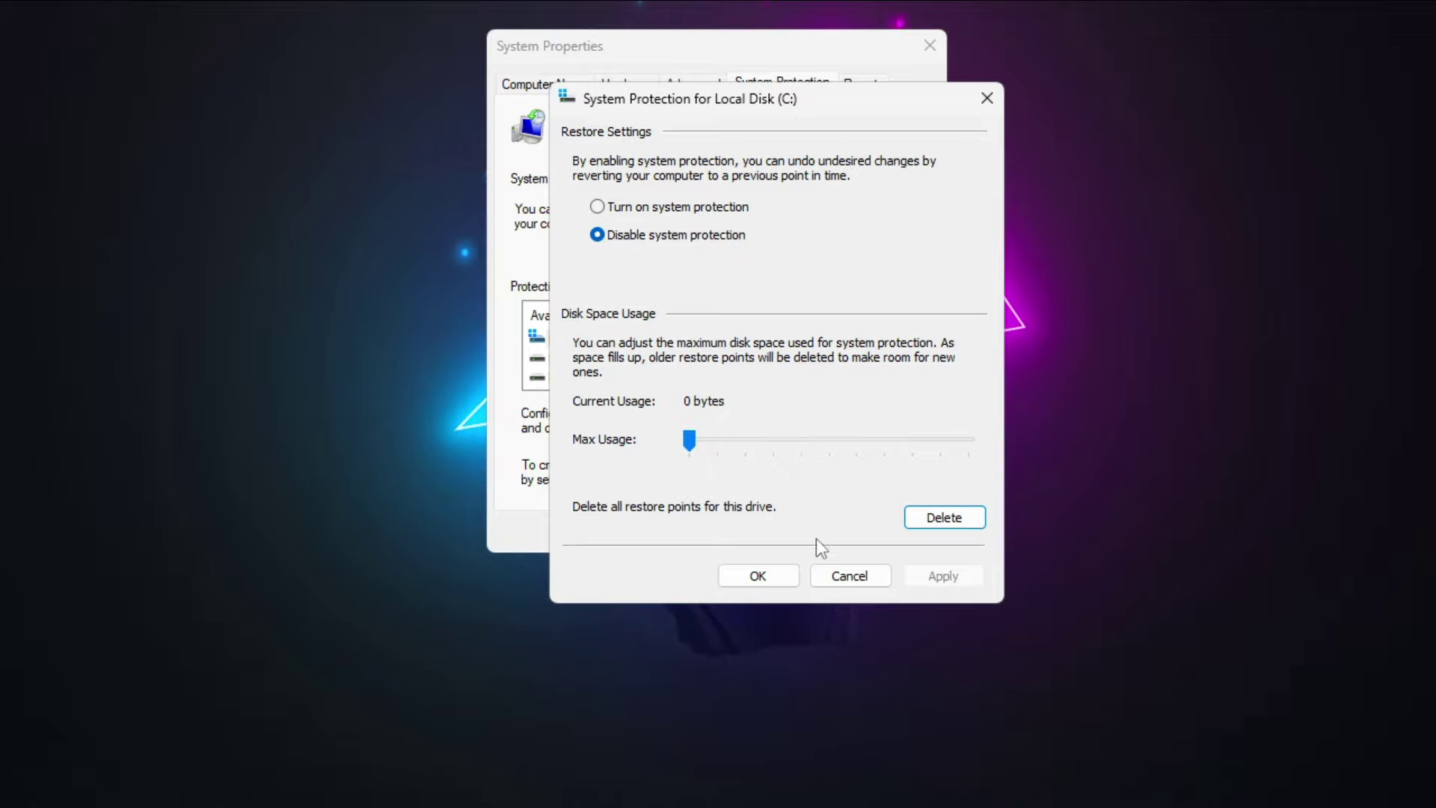
left_click(782, 577)
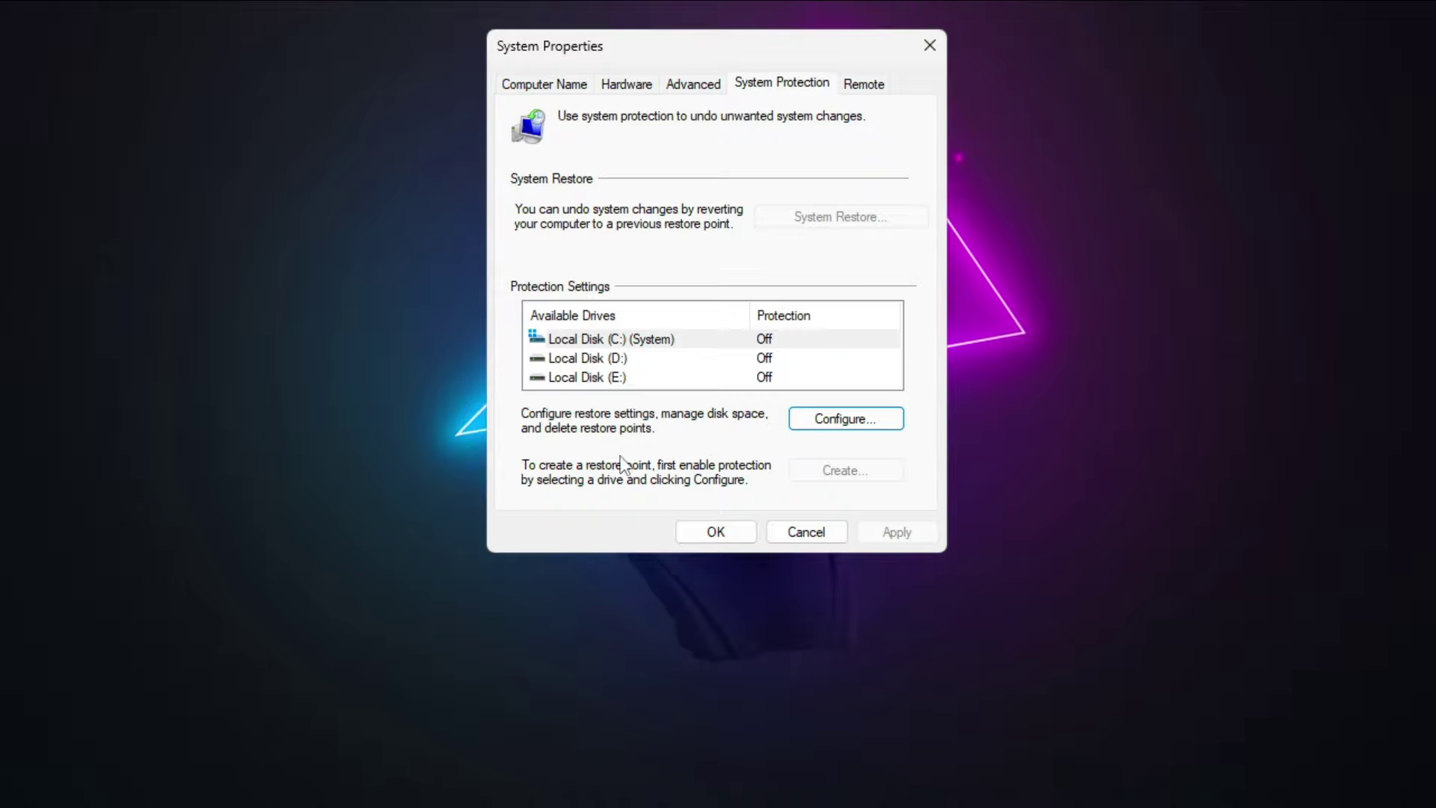
left_click(731, 532)
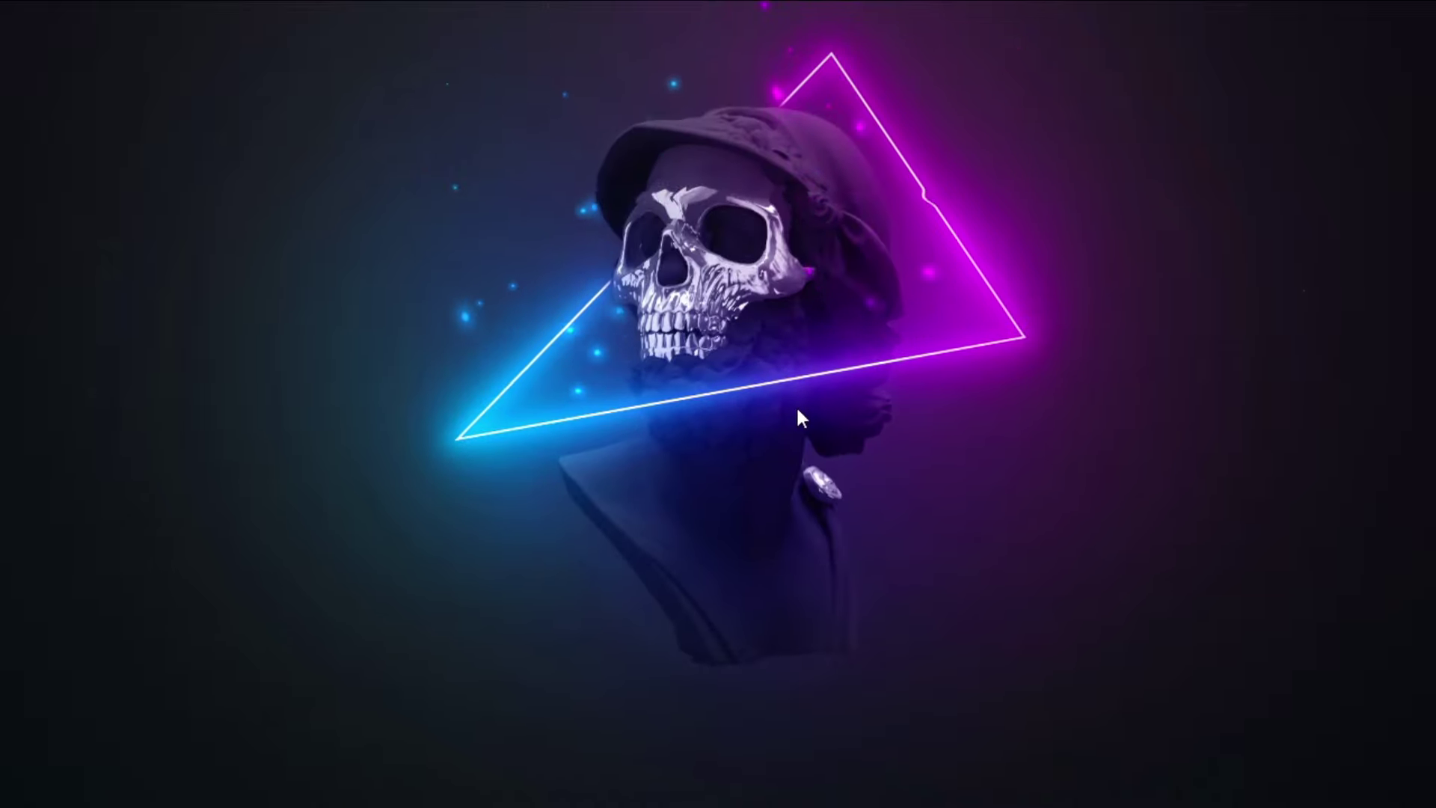
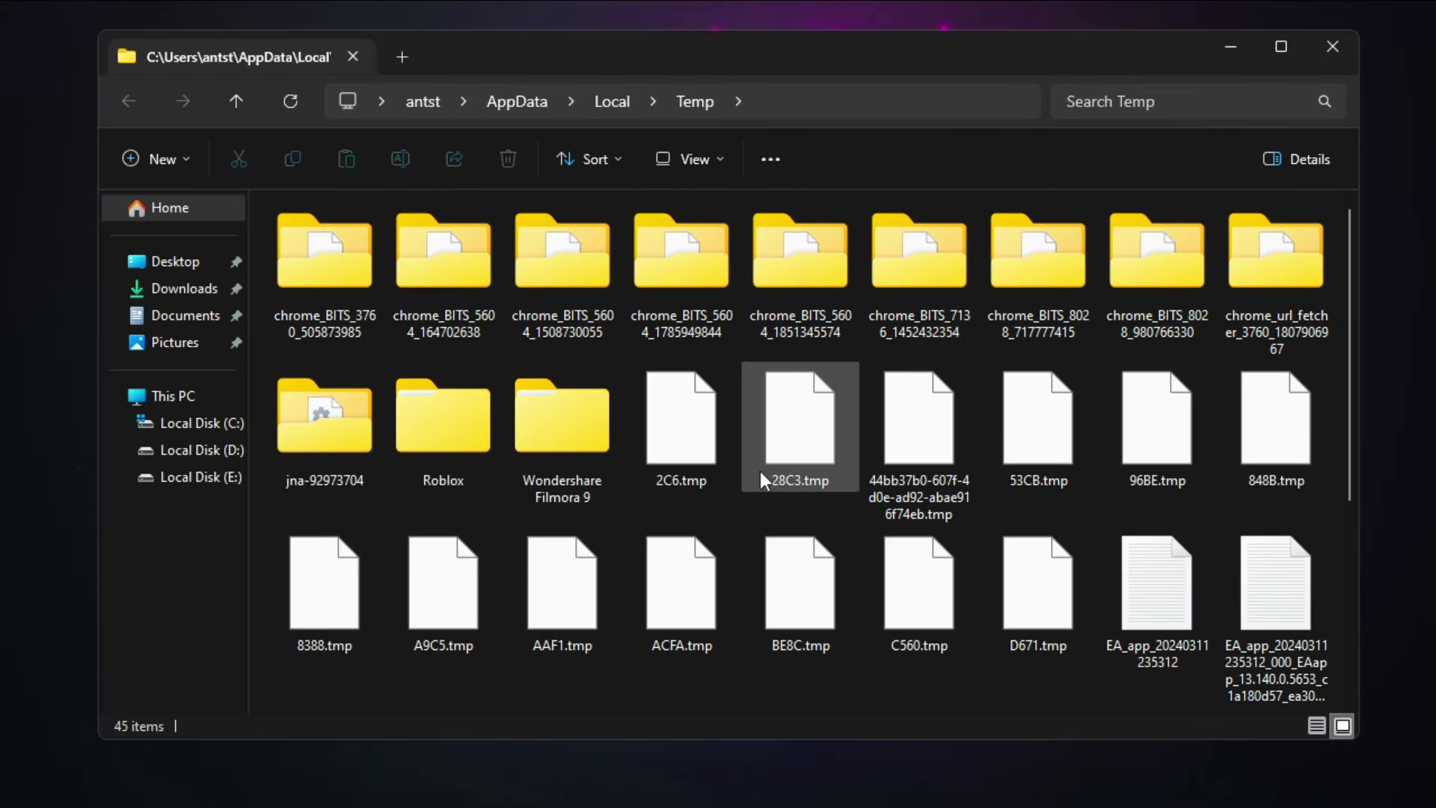
Step: Select all items in the AppData Local Temp folder and delete them
scroll(760, 471, "down", 2)
scroll(673, 419, "up", 2)
scroll(673, 449, "down", 5)
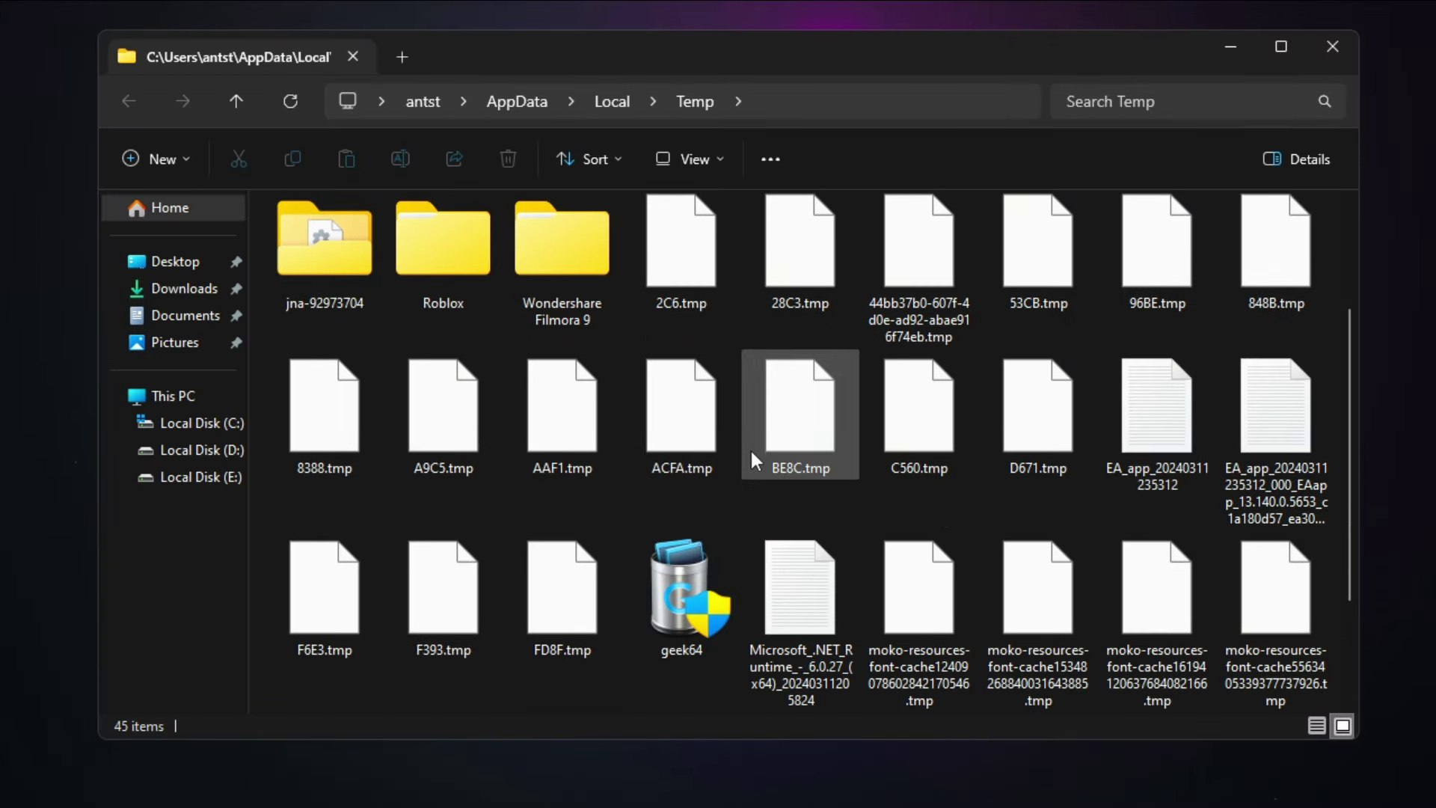
scroll(853, 591, "up", 5)
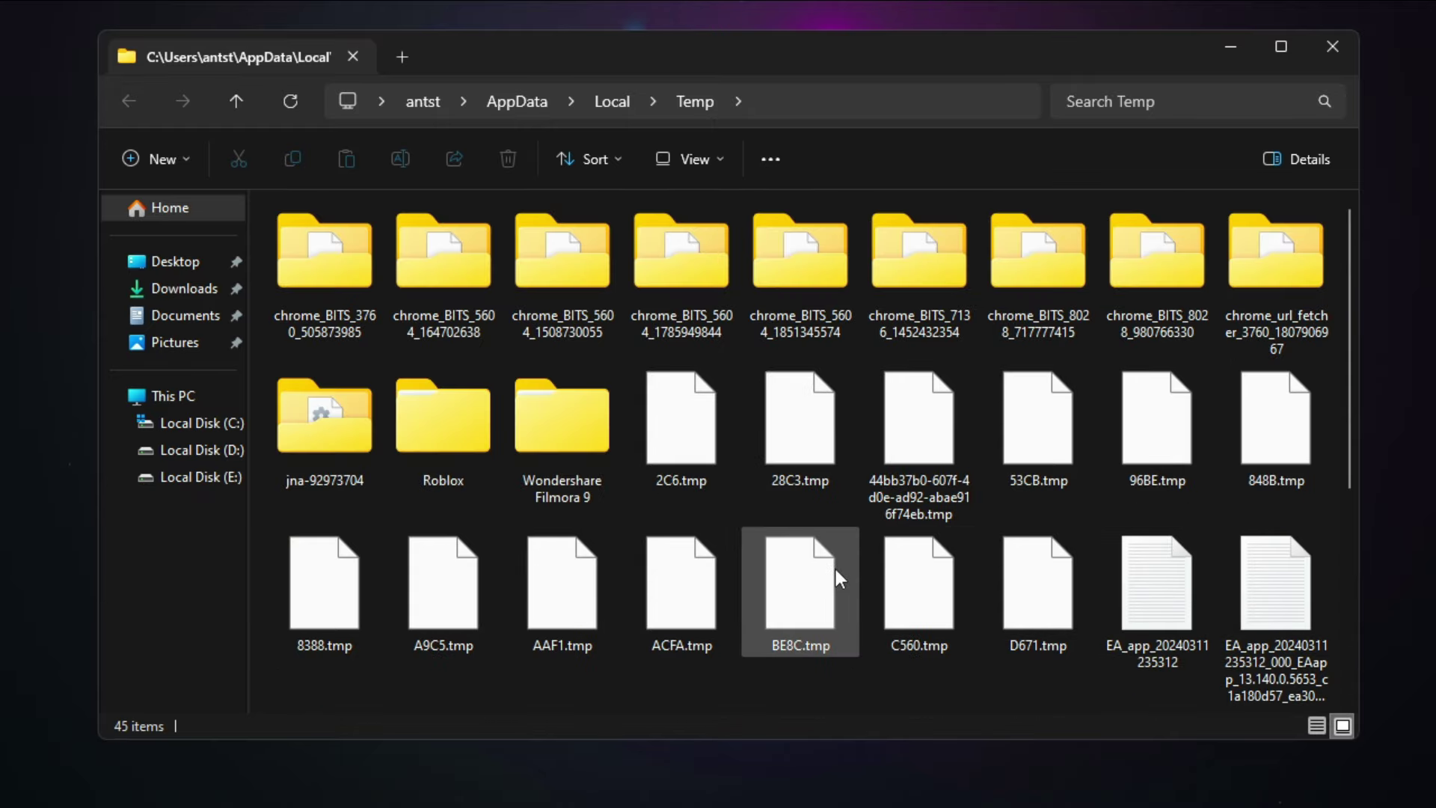
key("ctrl+a")
right_click(699, 386)
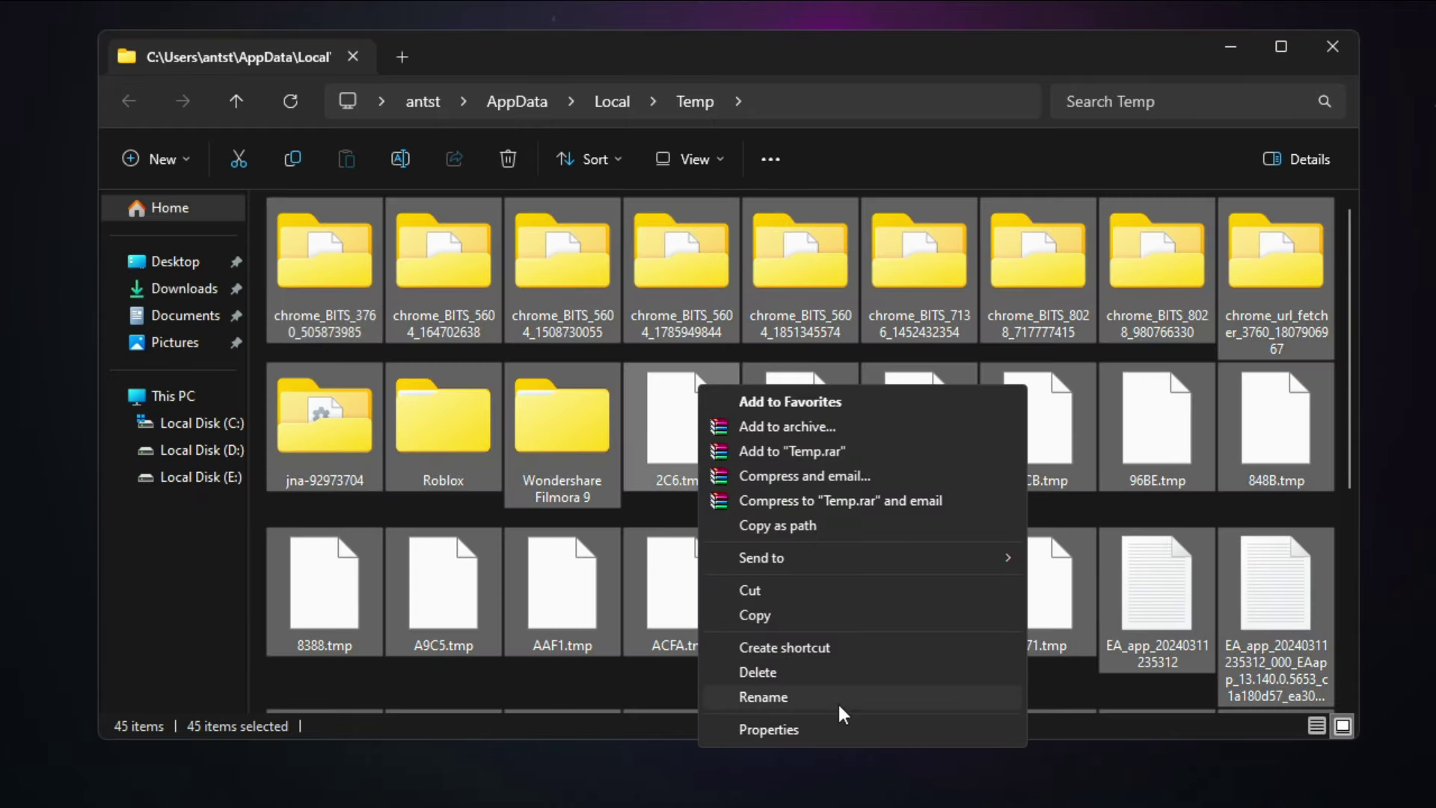
left_click(769, 675)
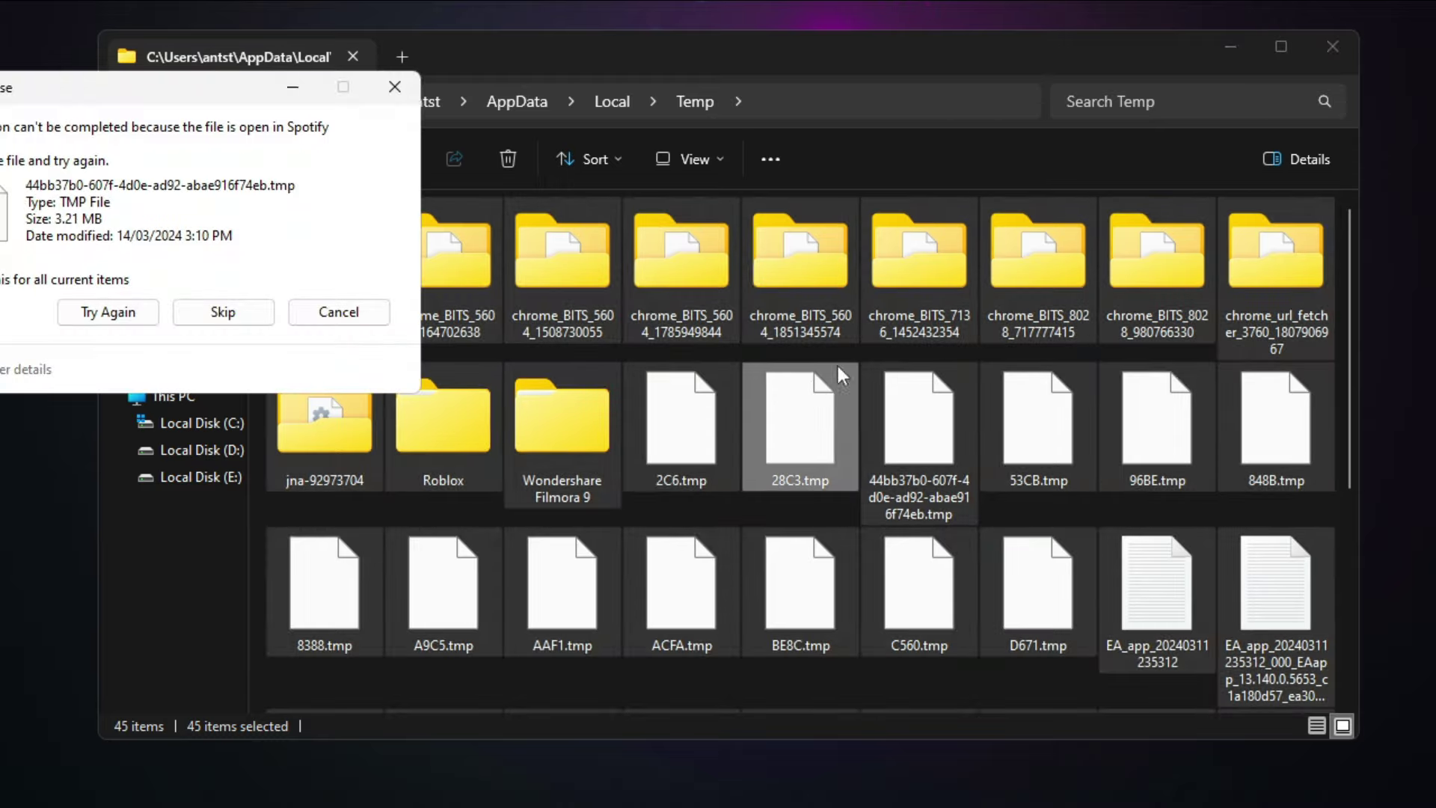
Step: Skip the file in use for all current items and close the Temp folder window
left_click_drag(163, 90, 701, 140)
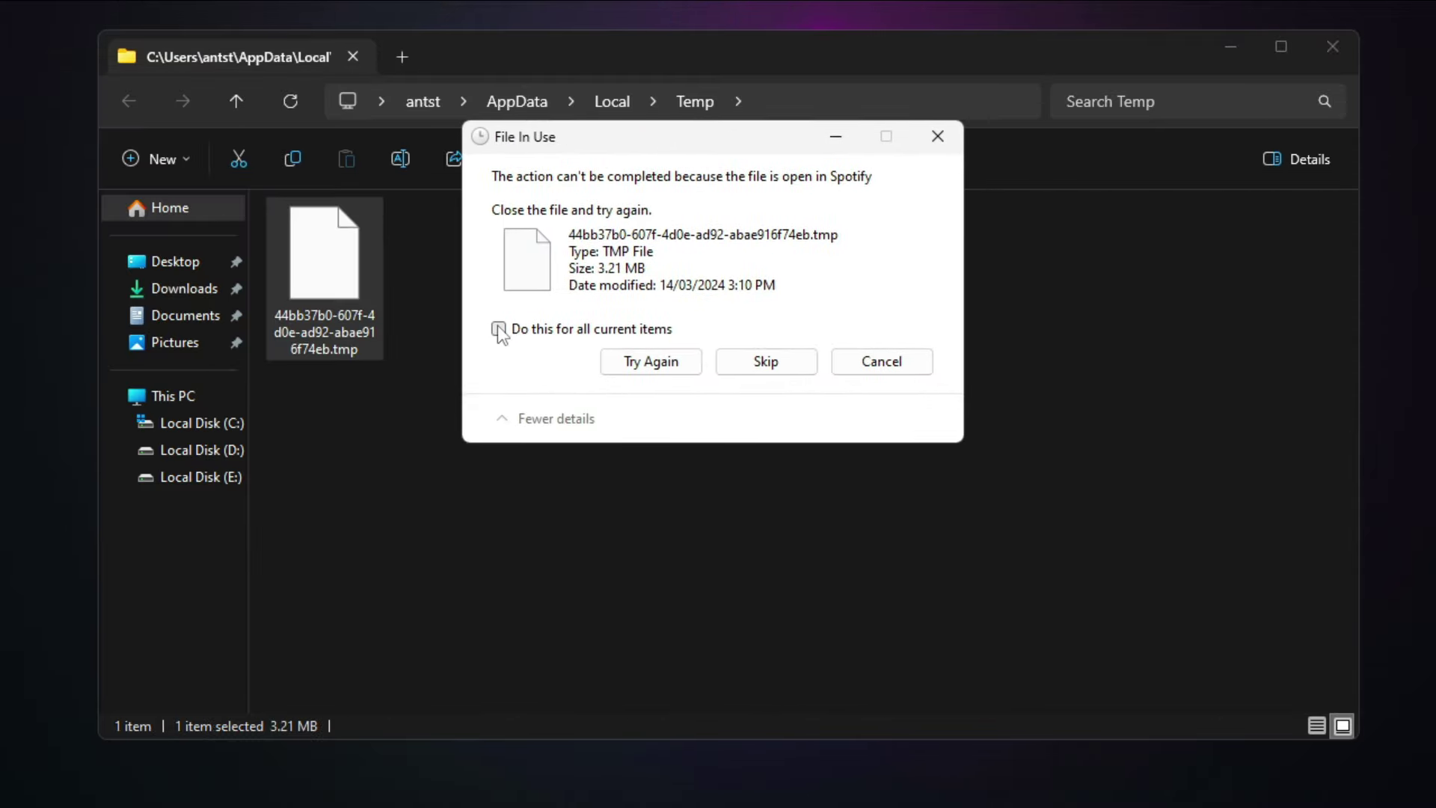
left_click(498, 329)
left_click(764, 365)
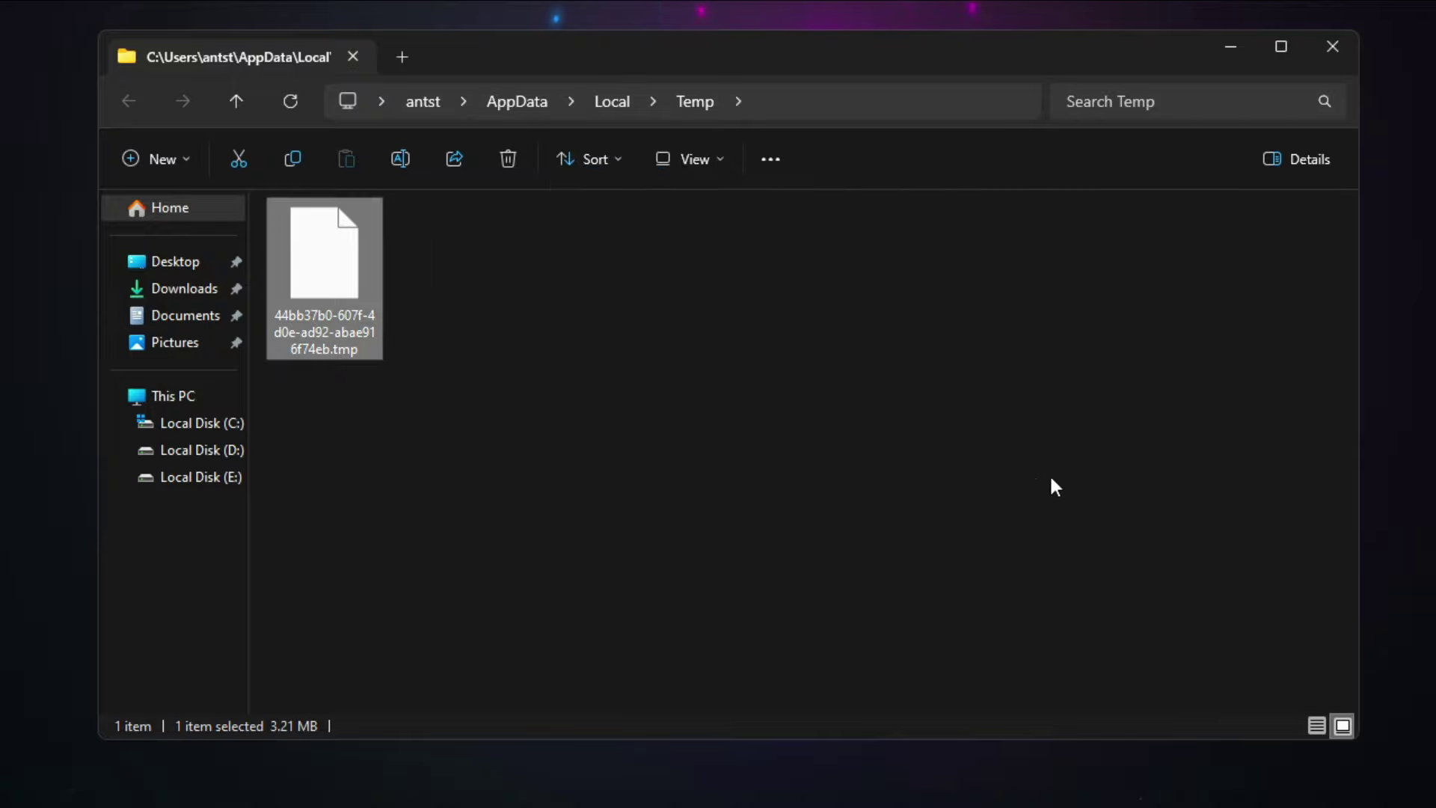
left_click(1345, 52)
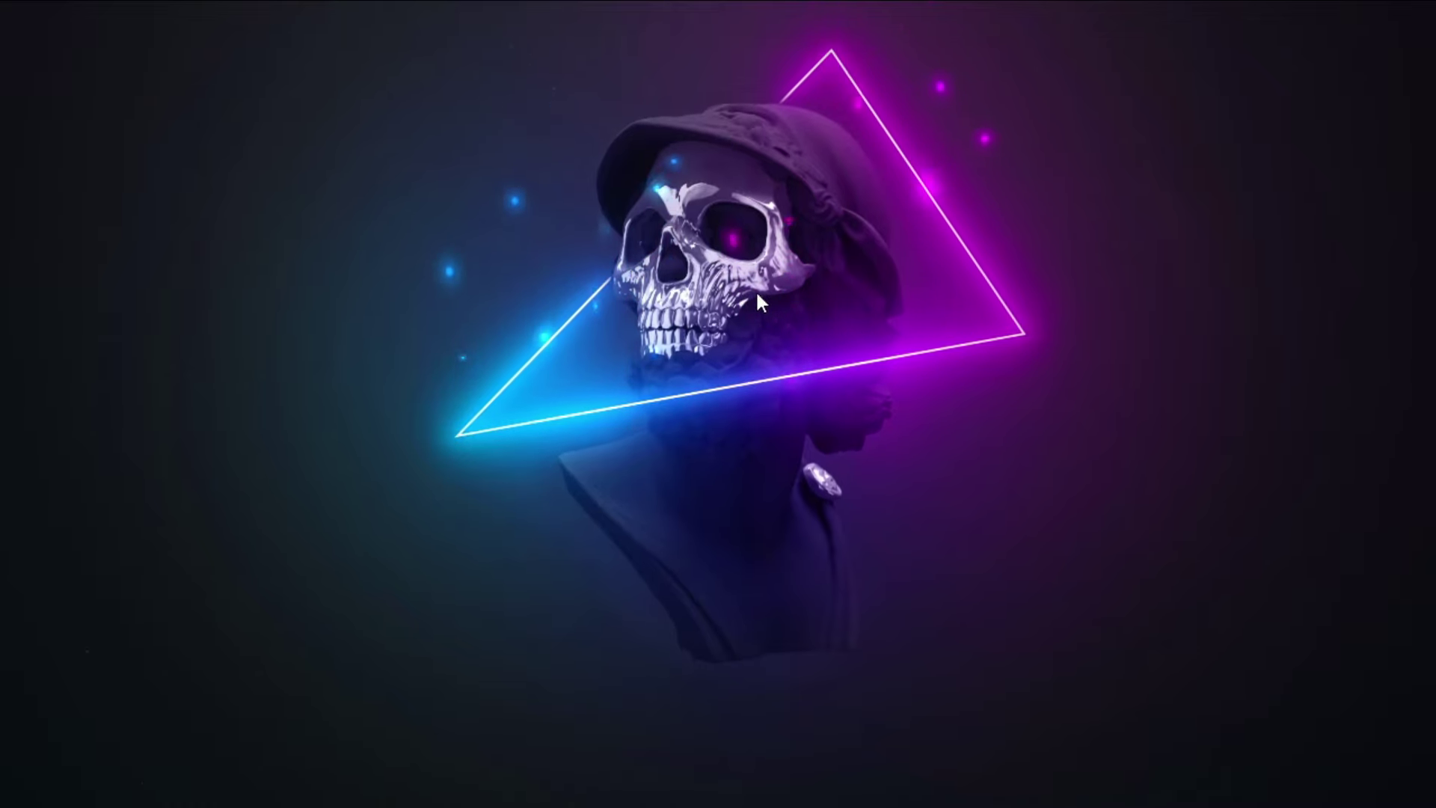
Step: Open the Windows Prefetch folder by running prefetch
key("super")
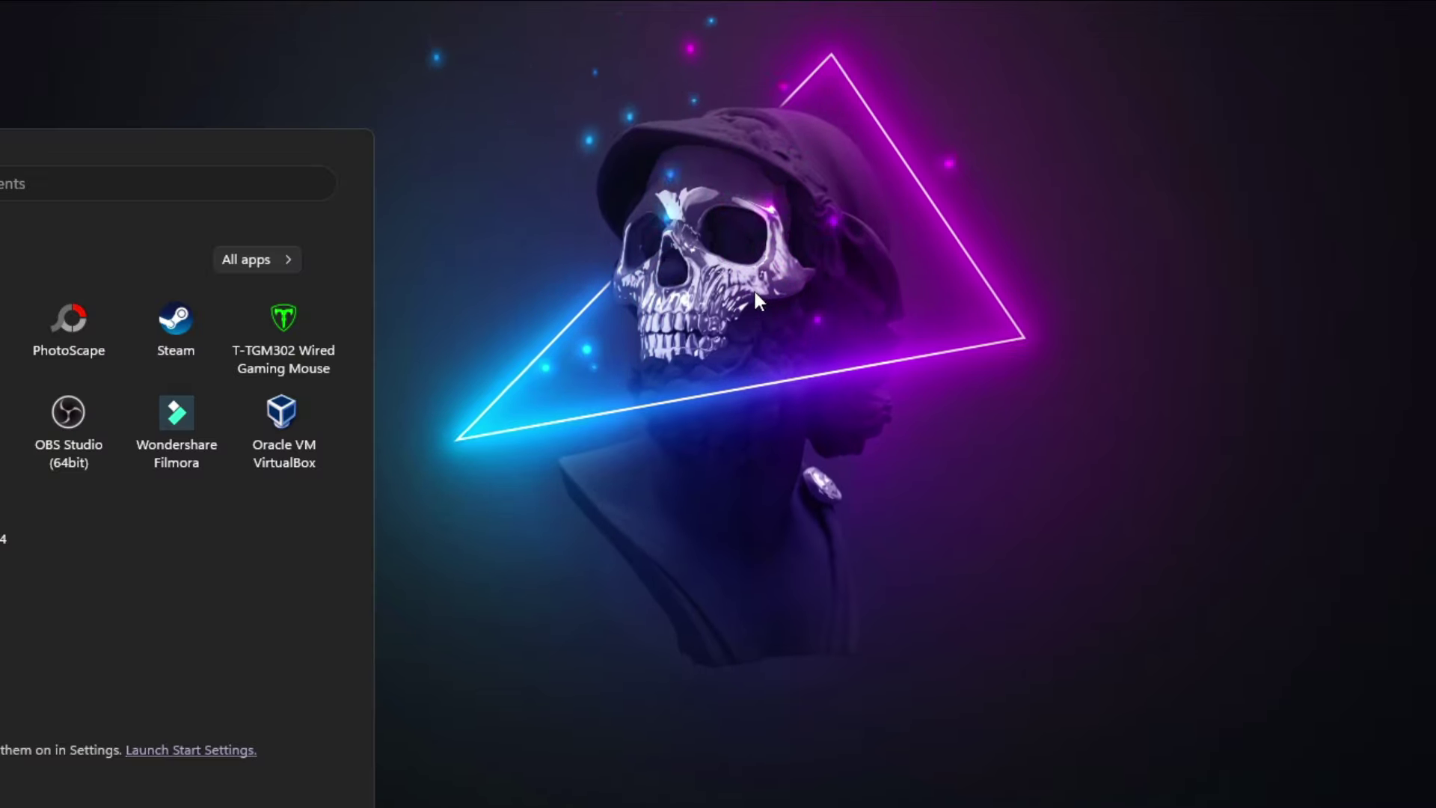
type("run")
key("Return")
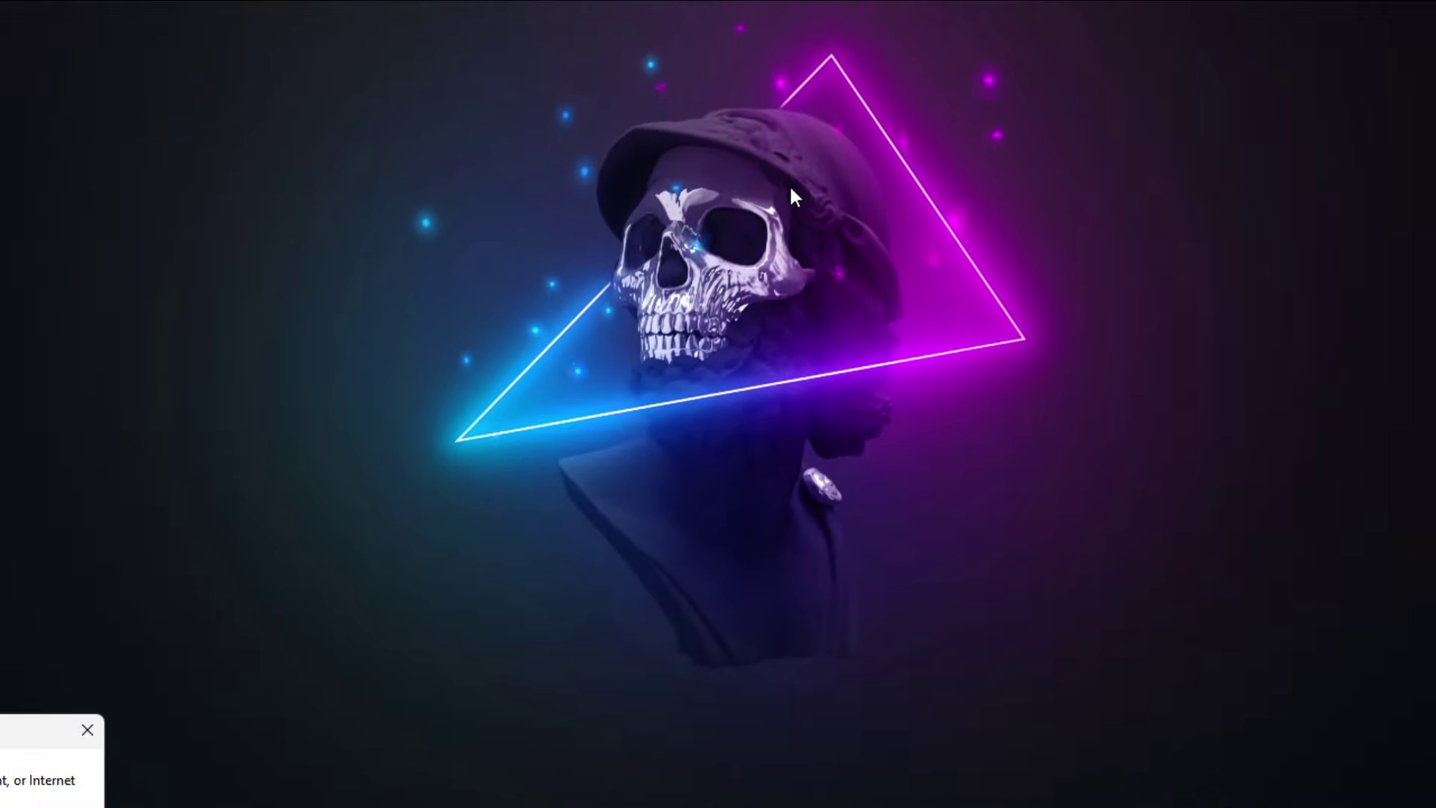
type("prefetch")
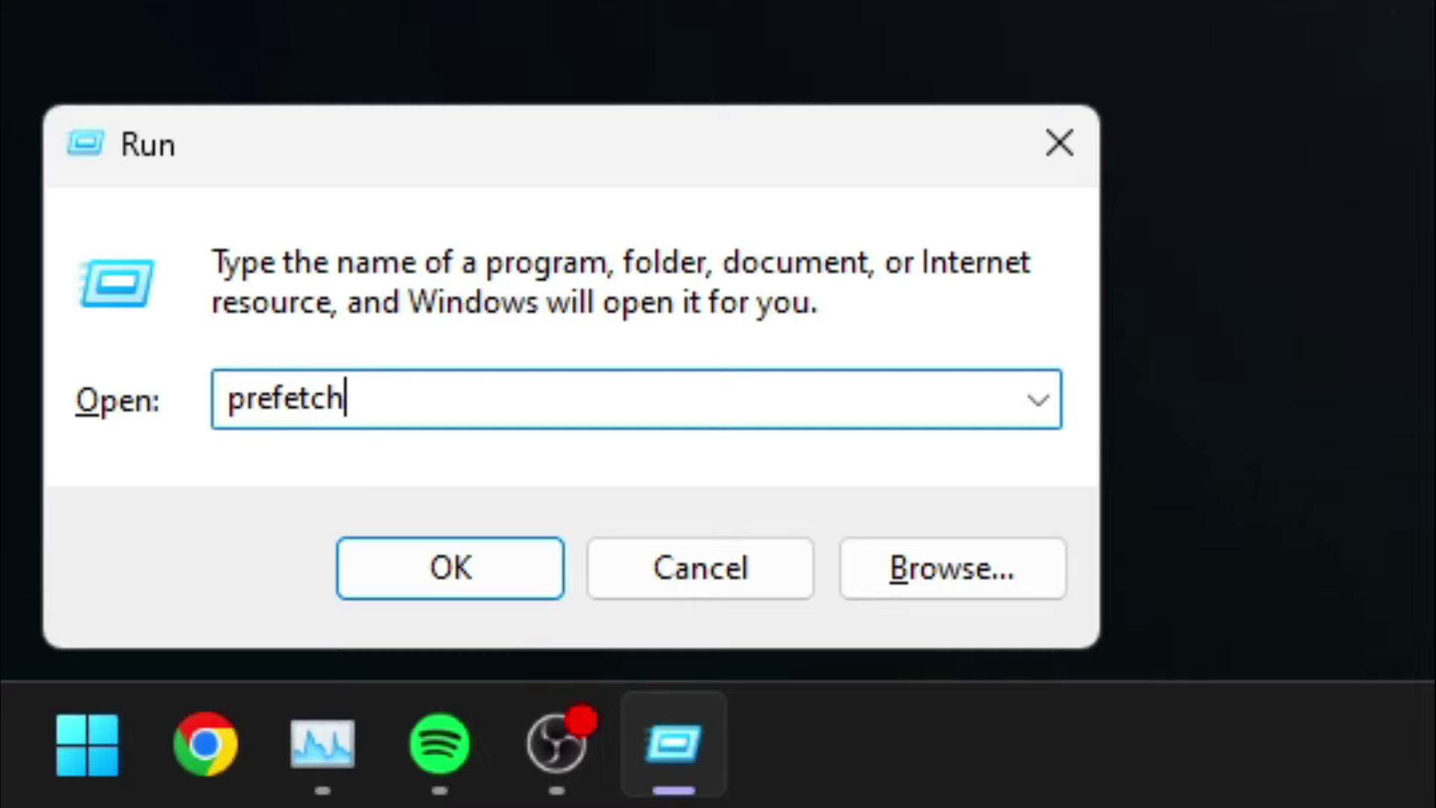
key("Return")
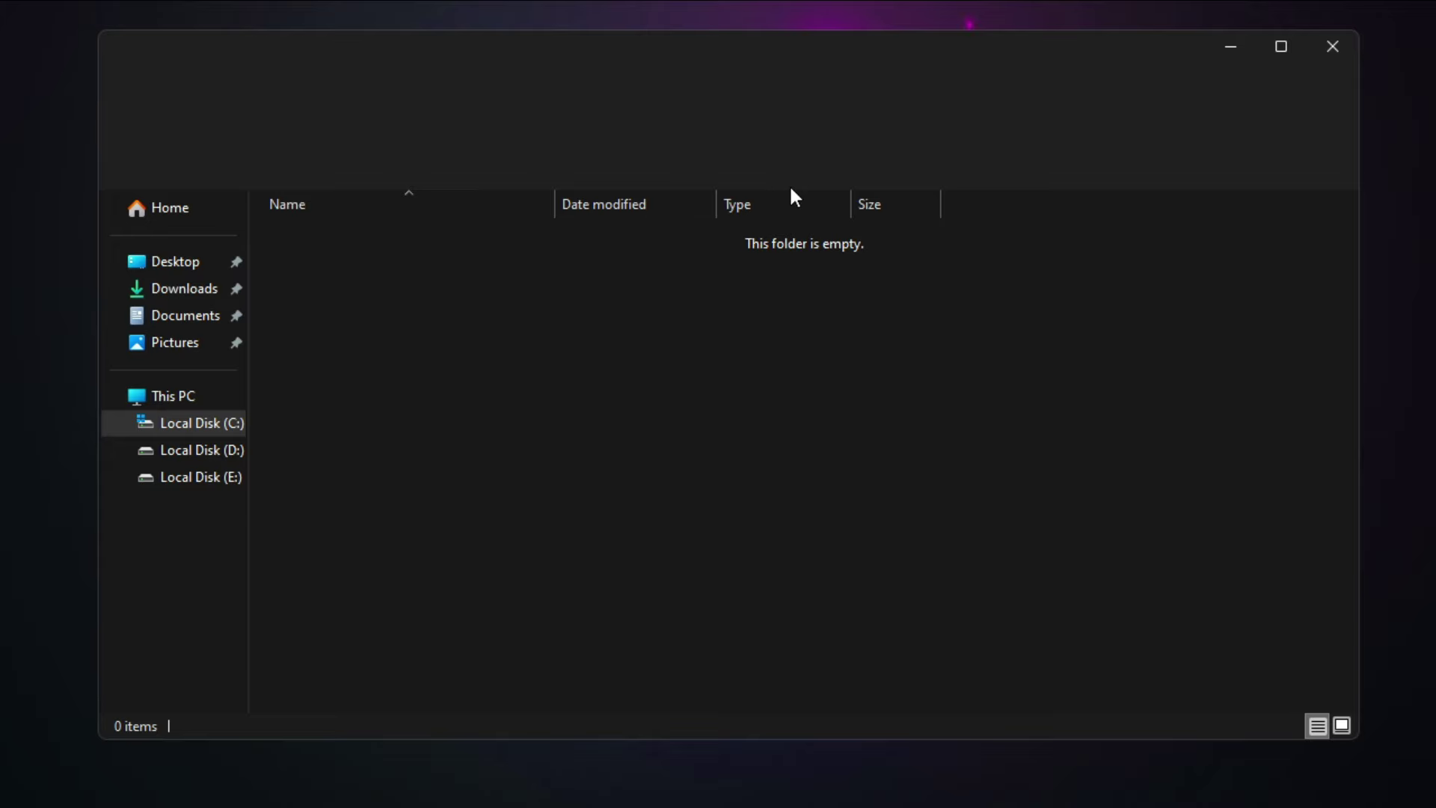
left_click_drag(389, 281, 800, 443)
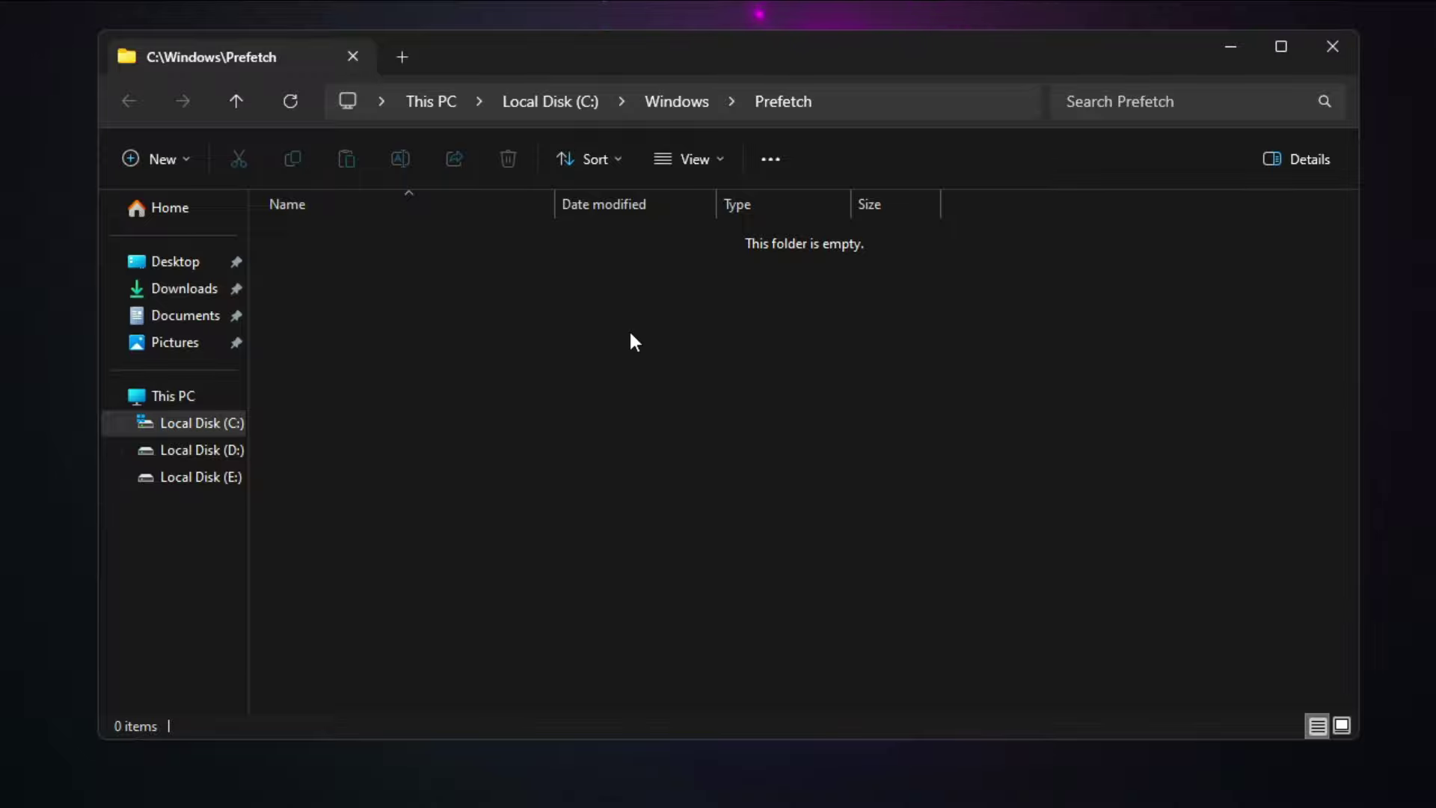
right_click(643, 303)
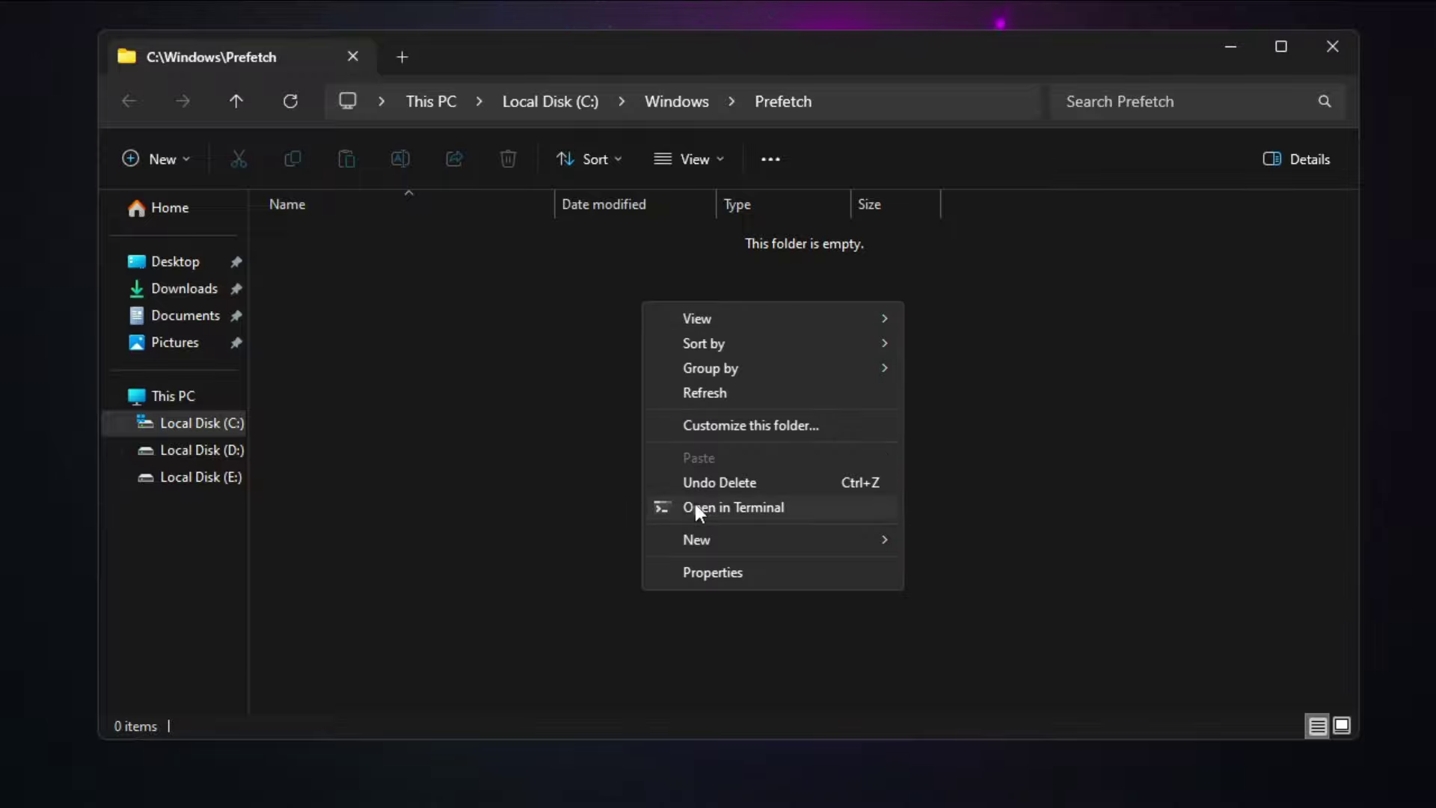
left_click(559, 457)
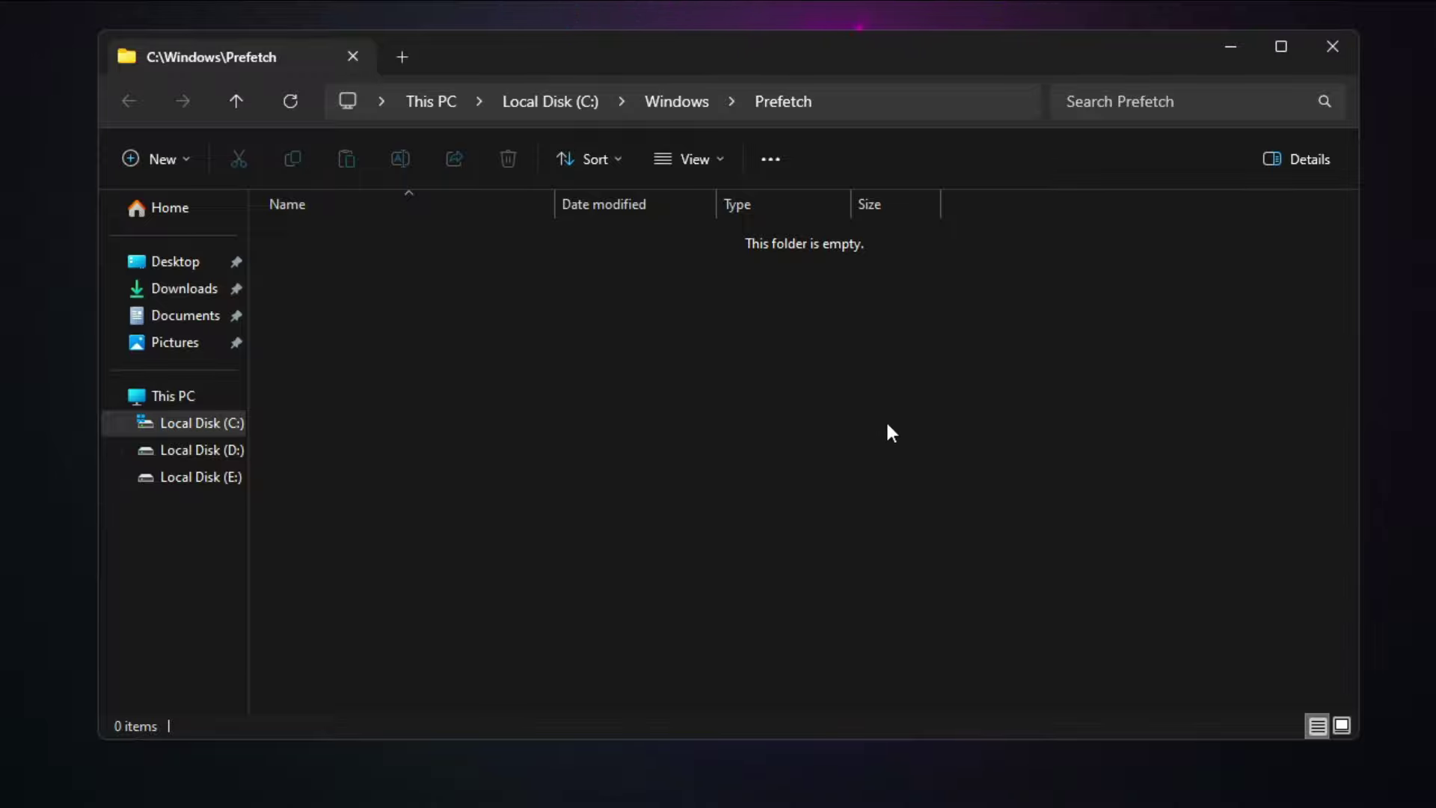
Step: Go to the folder C:\Windows\SoftwareDistribution\Download
left_click(210, 396)
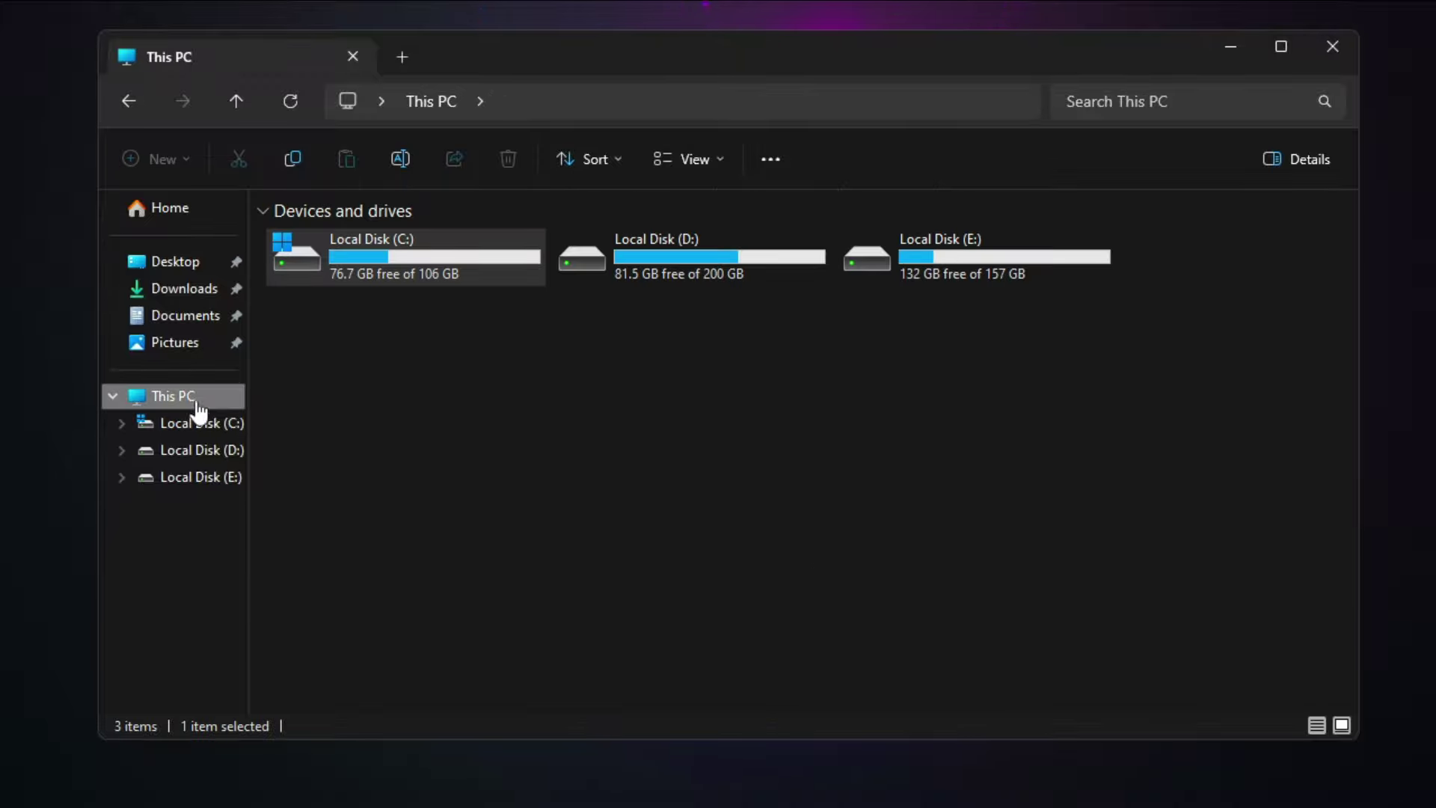
double_click(388, 265)
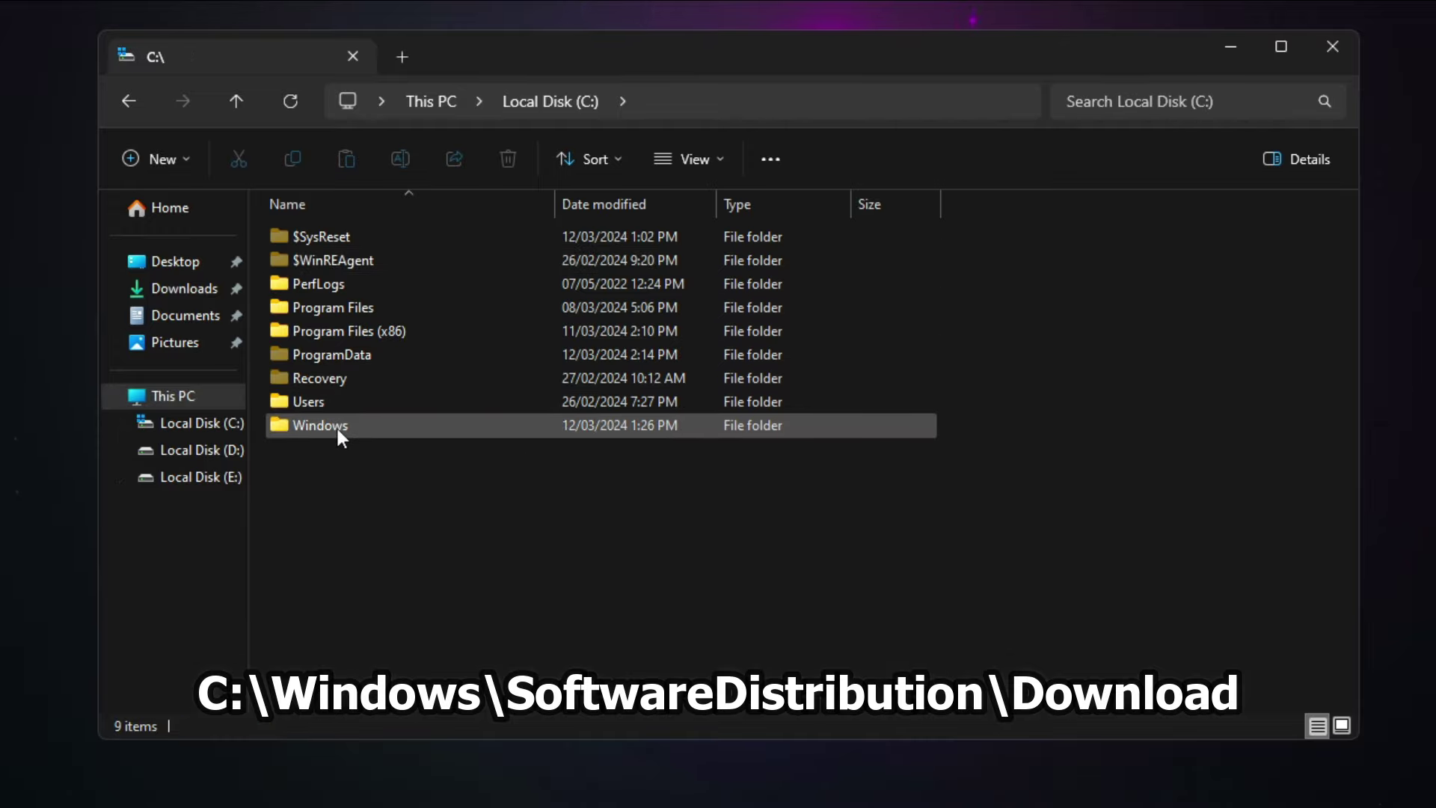
double_click(339, 429)
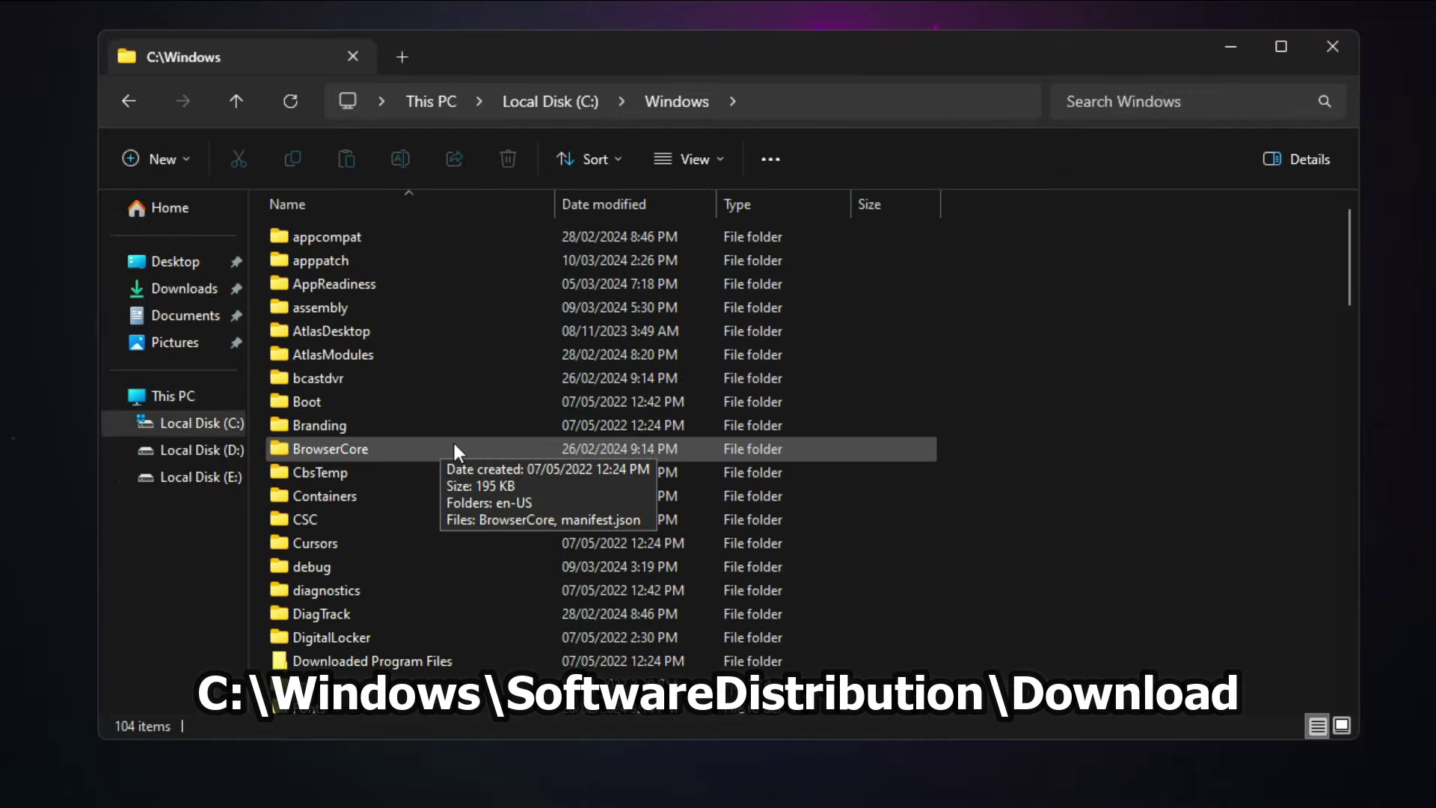
scroll(453, 446, "down", 15)
left_click(385, 466)
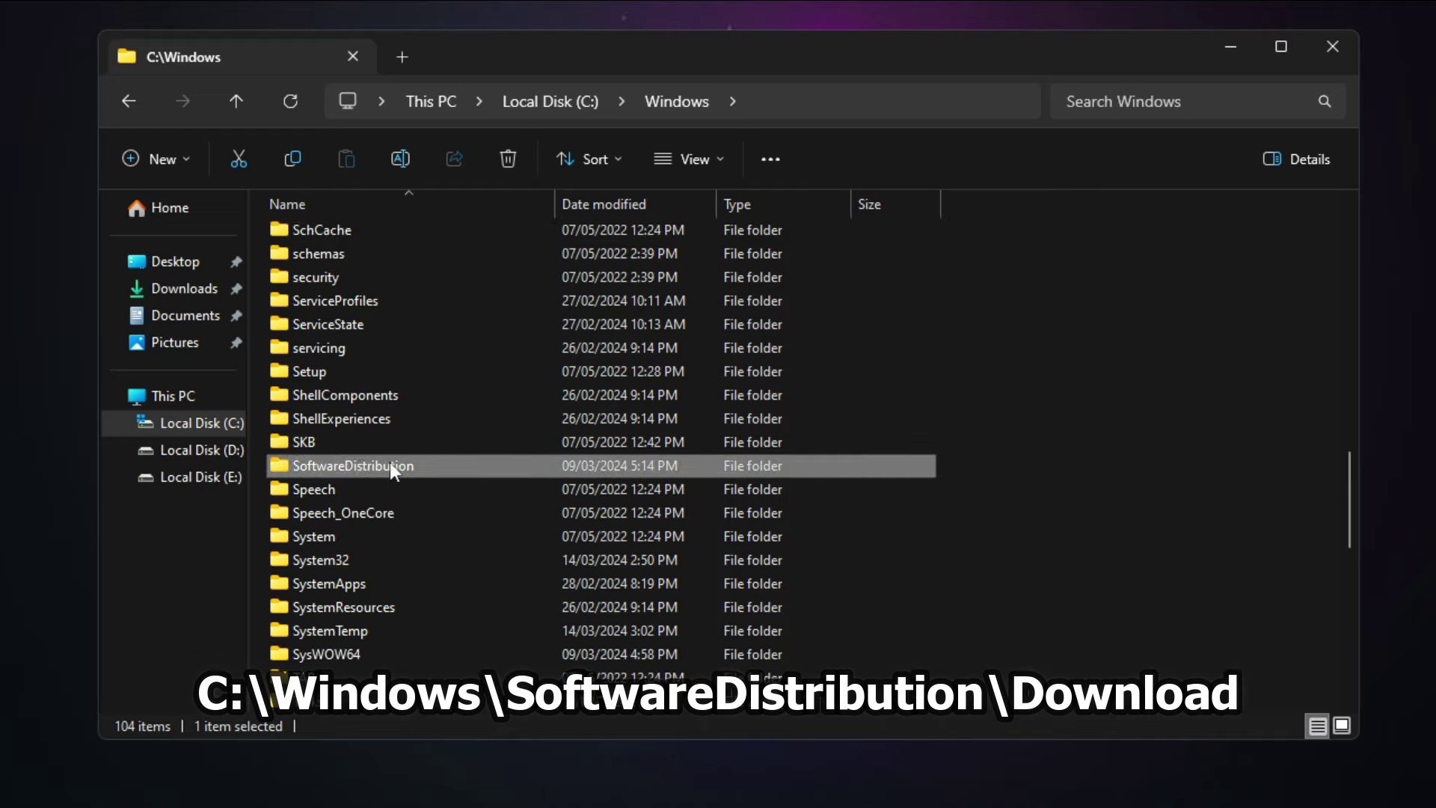
scroll(397, 448, "down", 1)
double_click(389, 415)
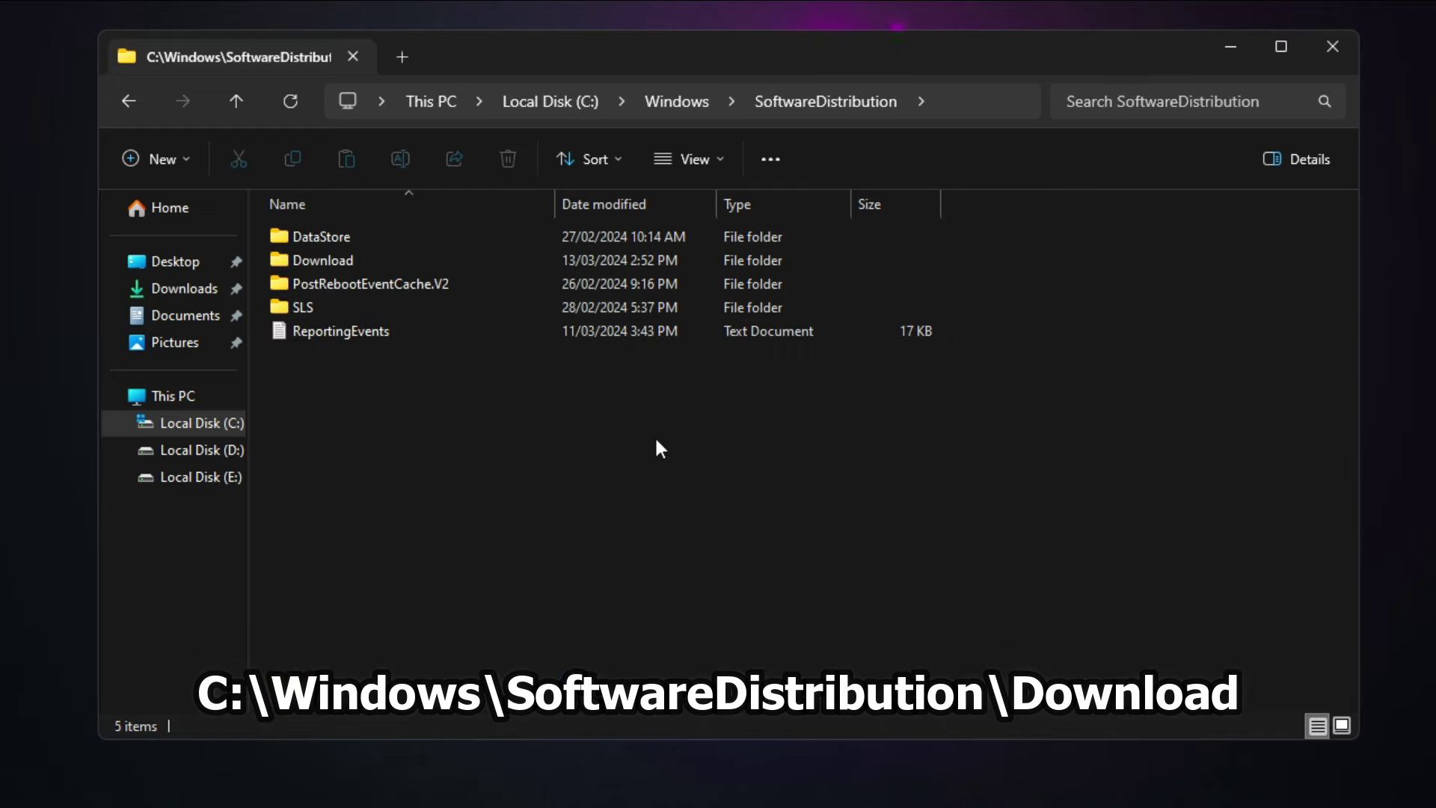
double_click(335, 258)
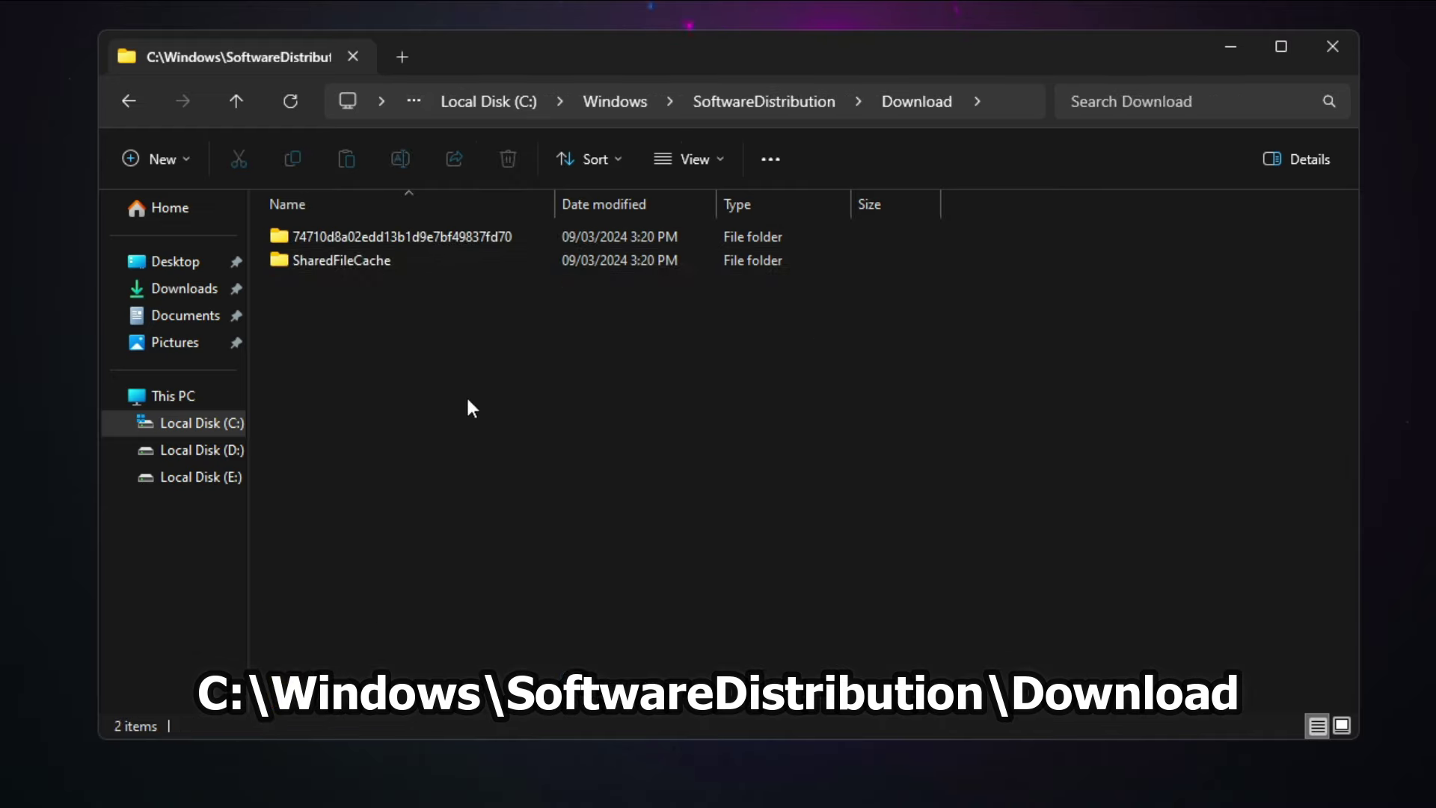
Step: Delete all folders inside the SoftwareDistribution Download folder and close the File Explorer window
left_click_drag(291, 488, 594, 206)
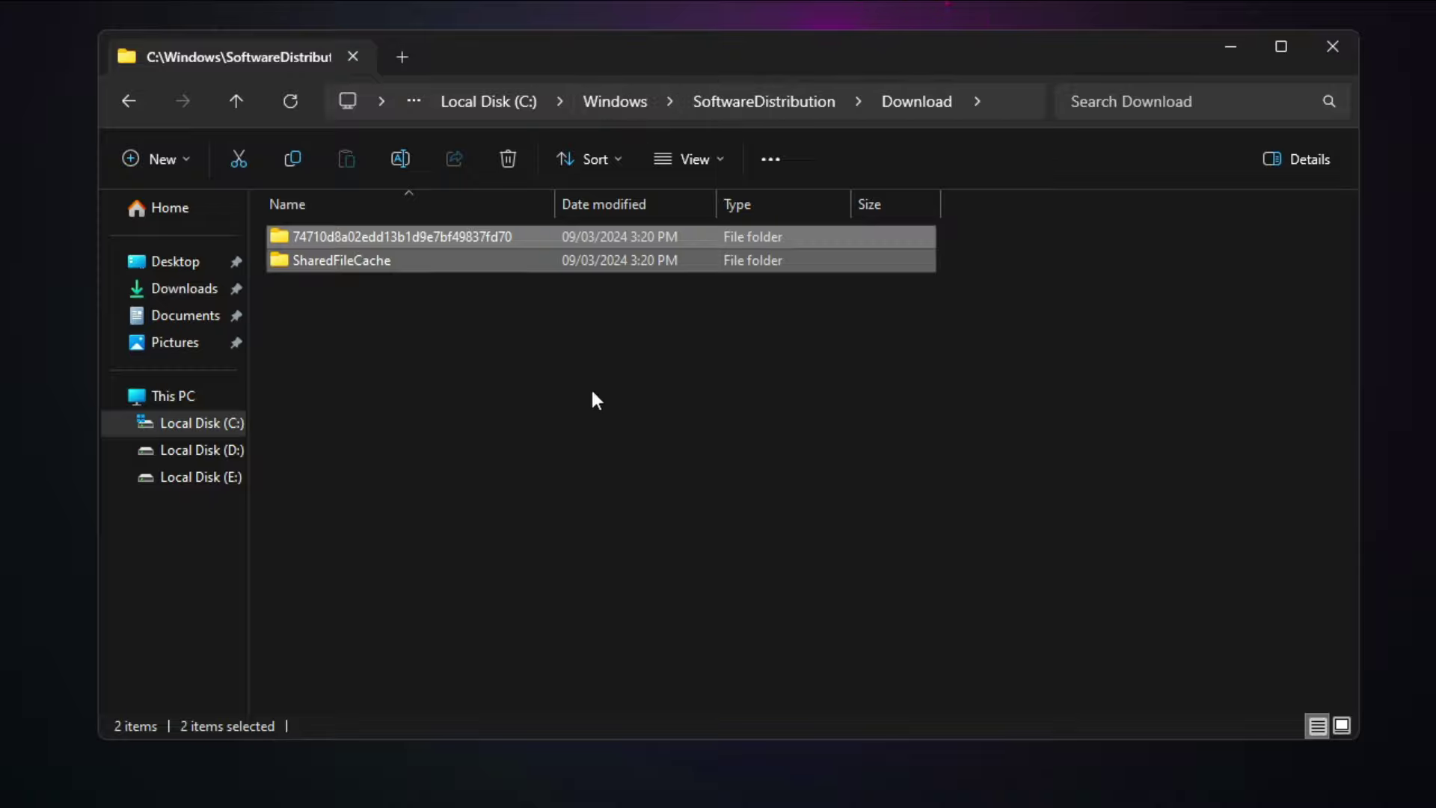
left_click(358, 368)
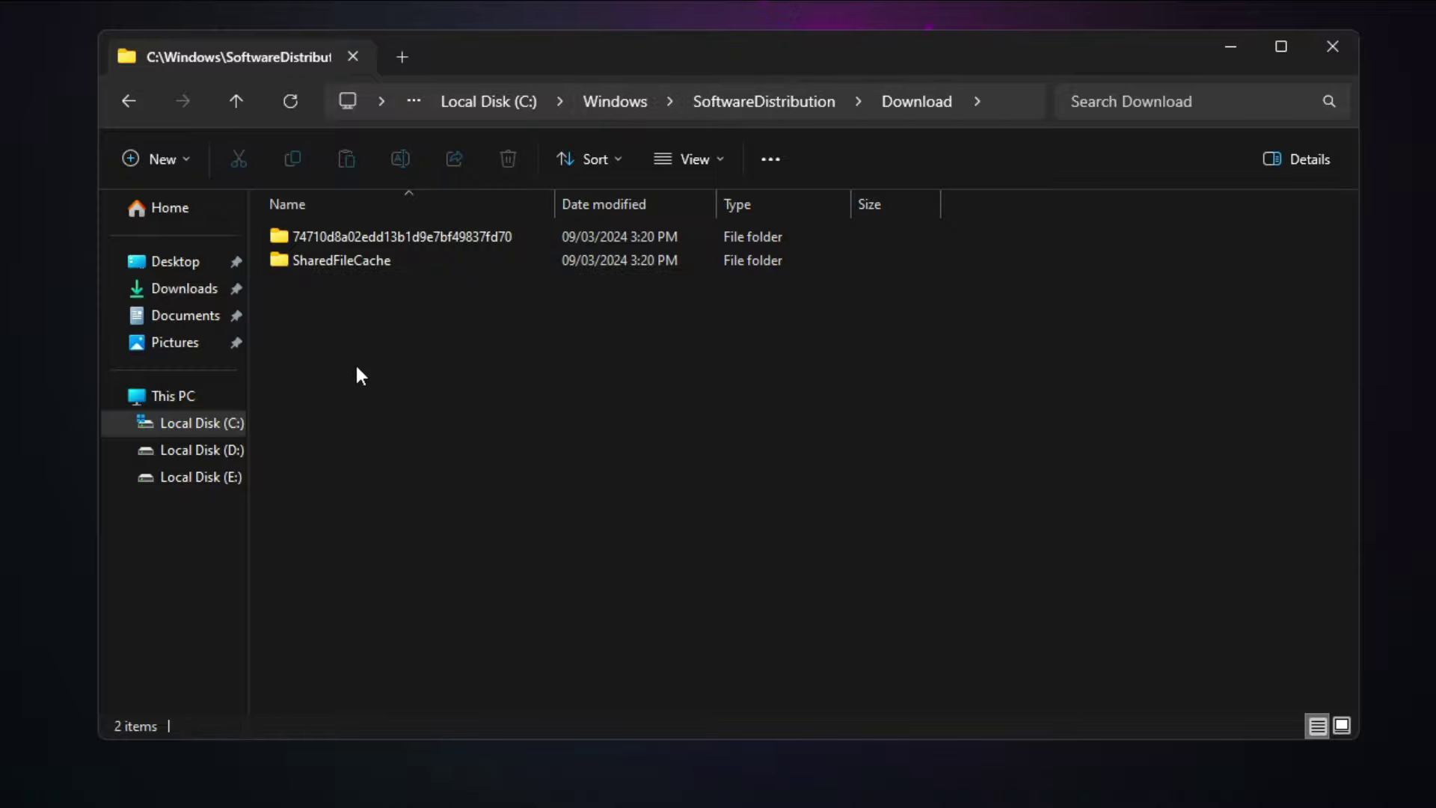
key("ctrl+a")
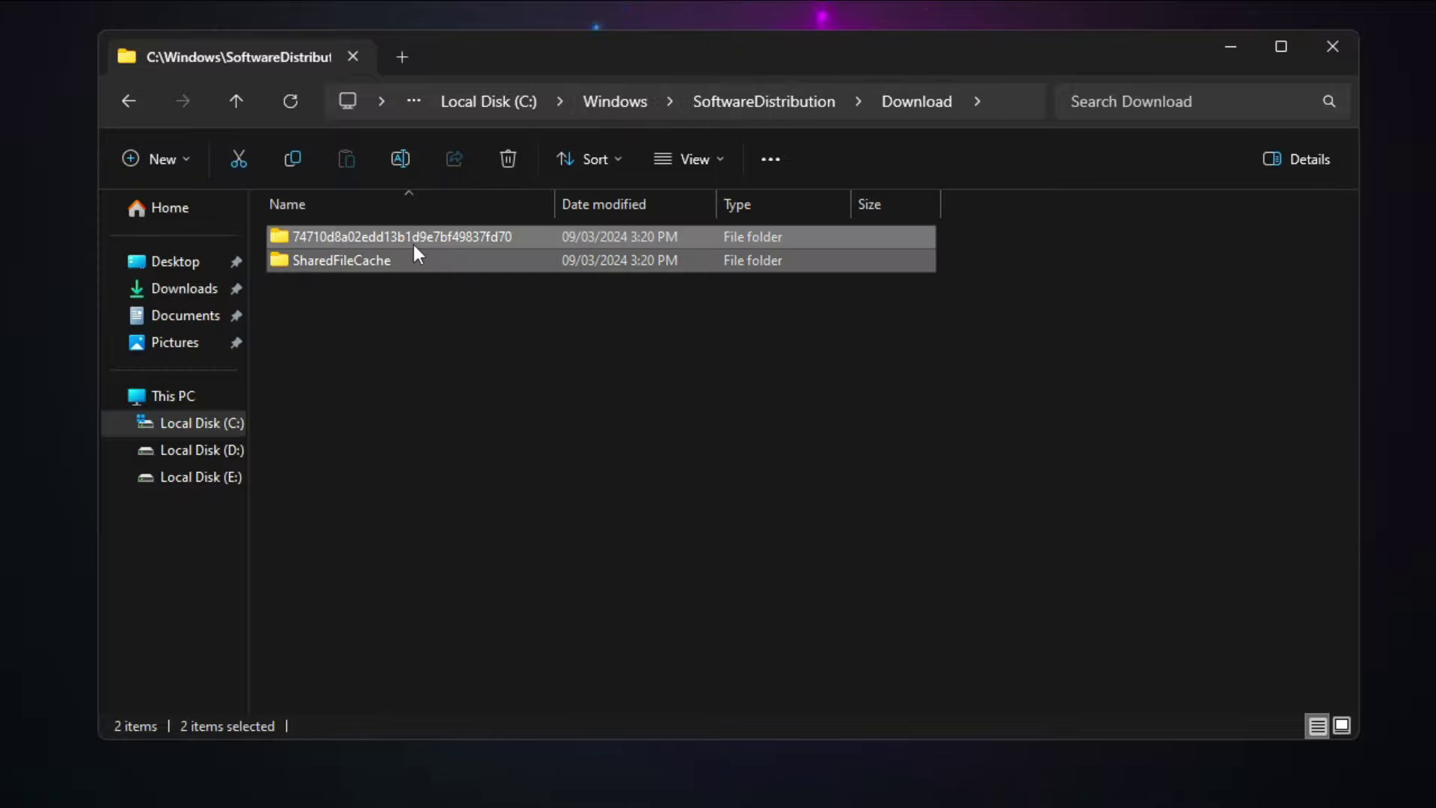
right_click(413, 243)
left_click(500, 610)
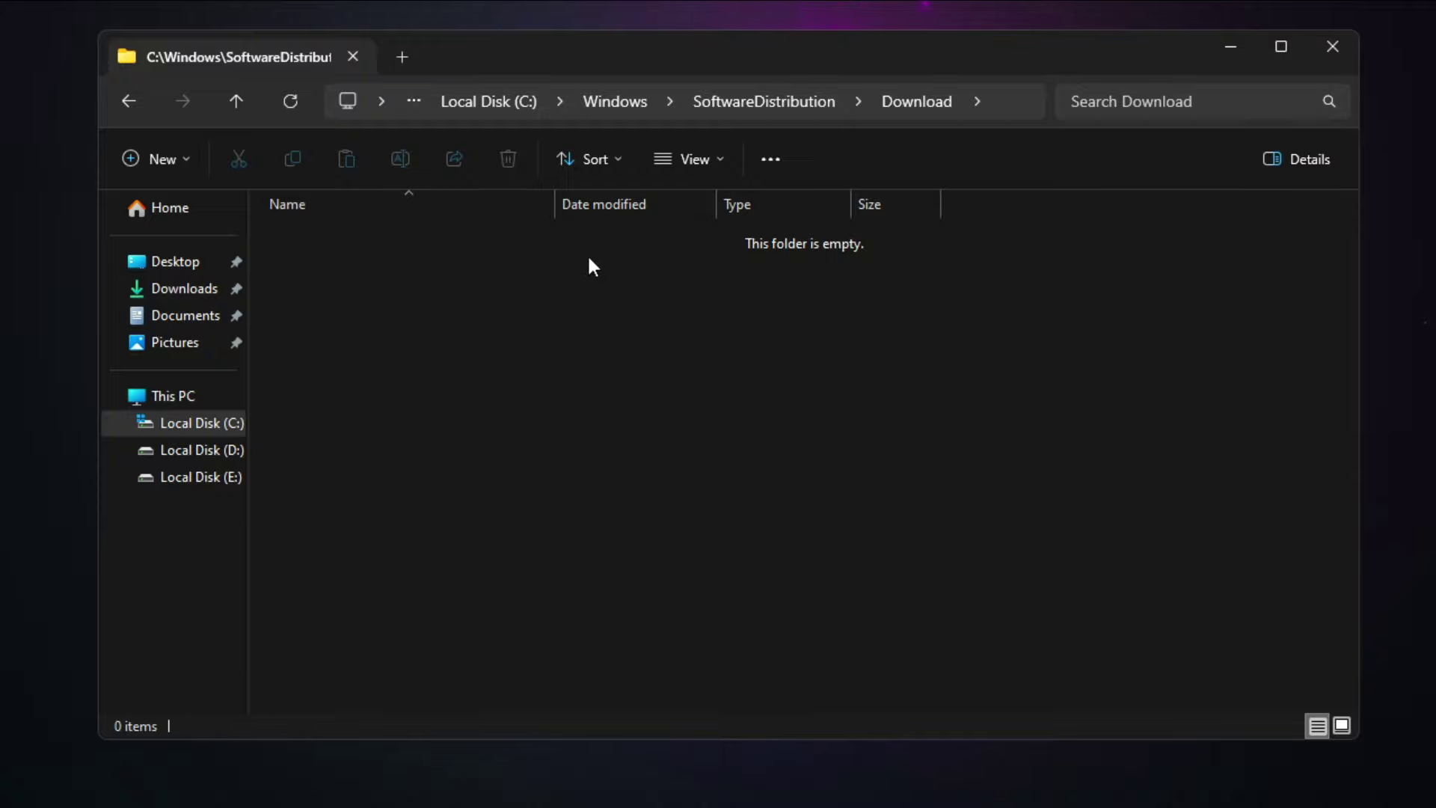
left_click(1334, 46)
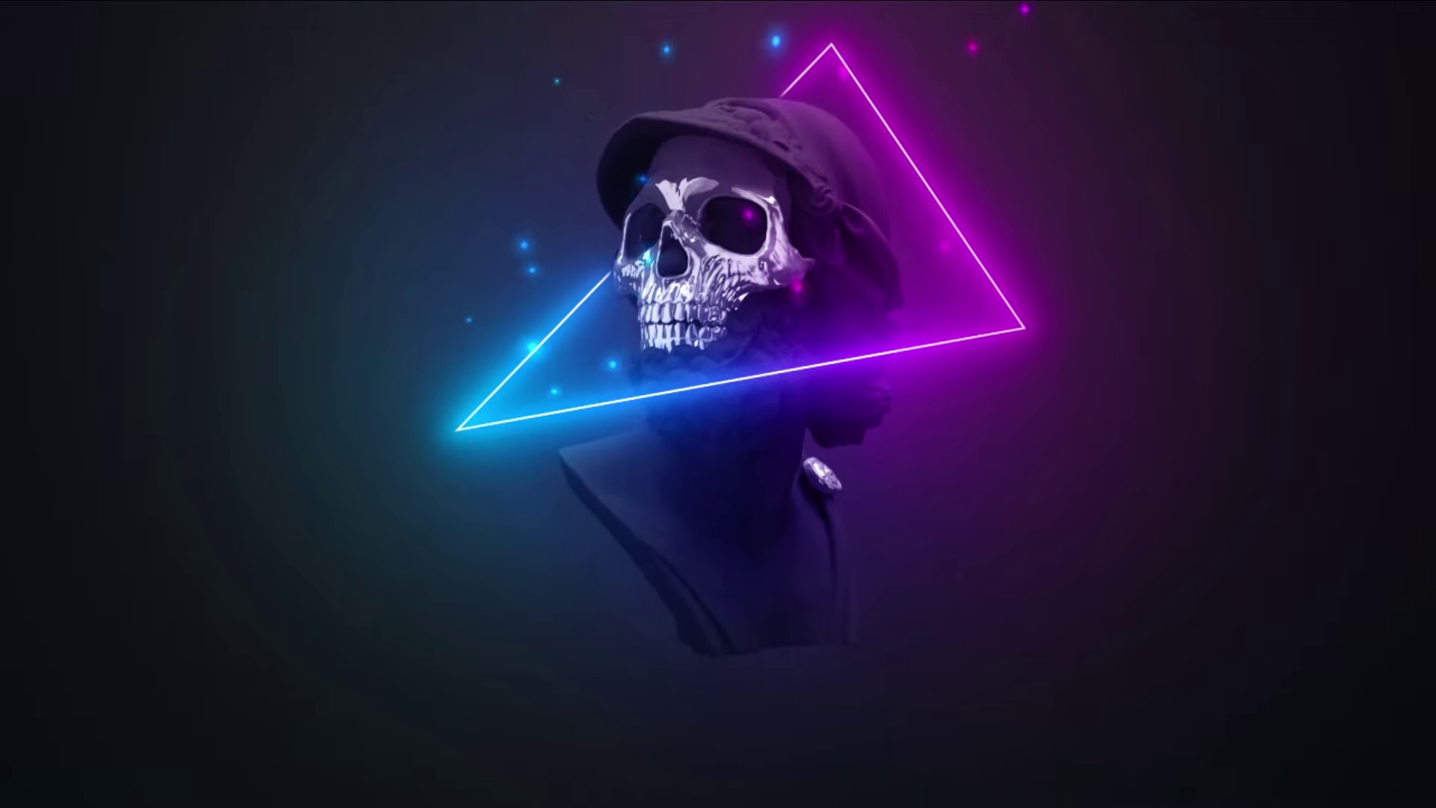
Step: Empty the Recycle Bin from the desktop and confirm the permanent deletion
left_click_drag(814, 263, 751, 318)
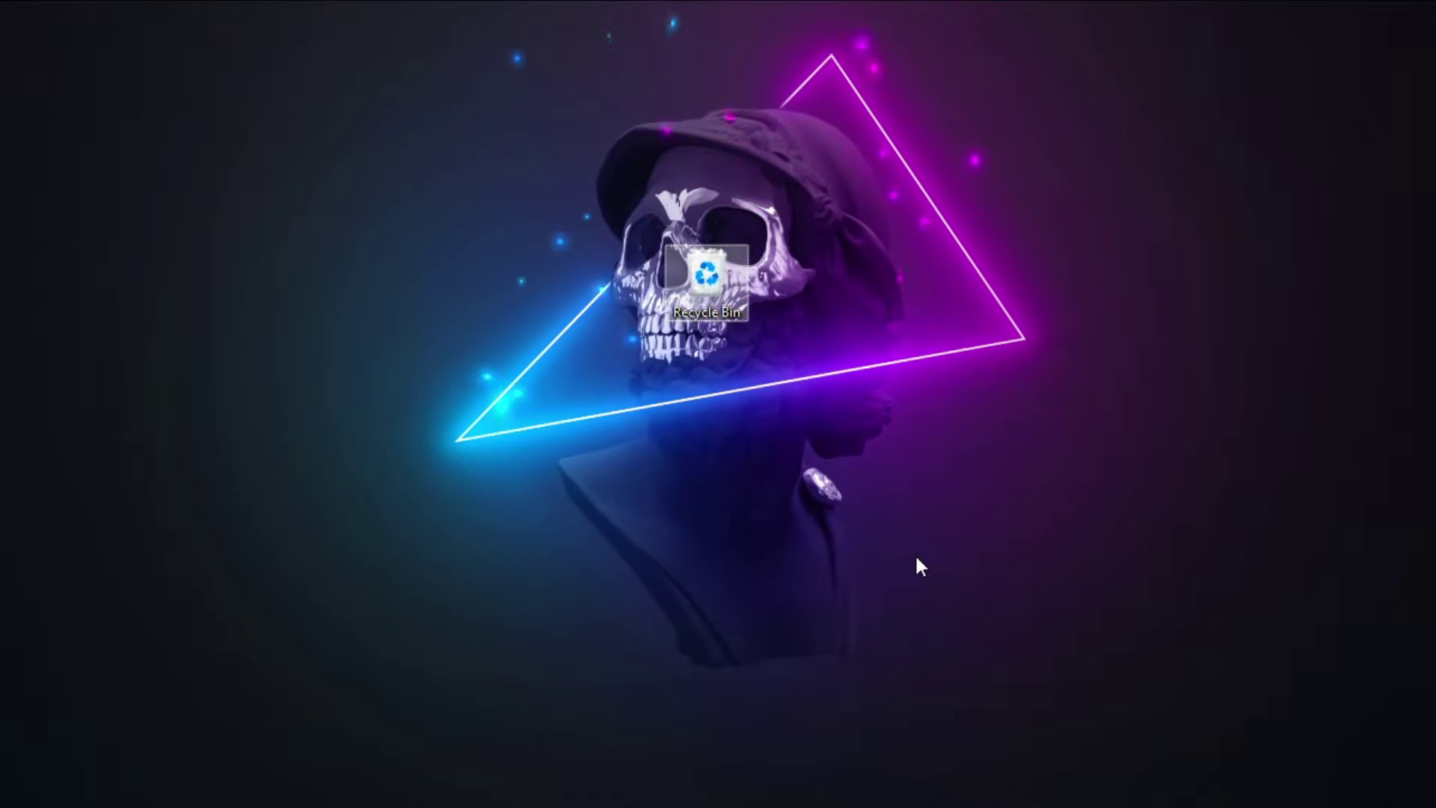
right_click(708, 271)
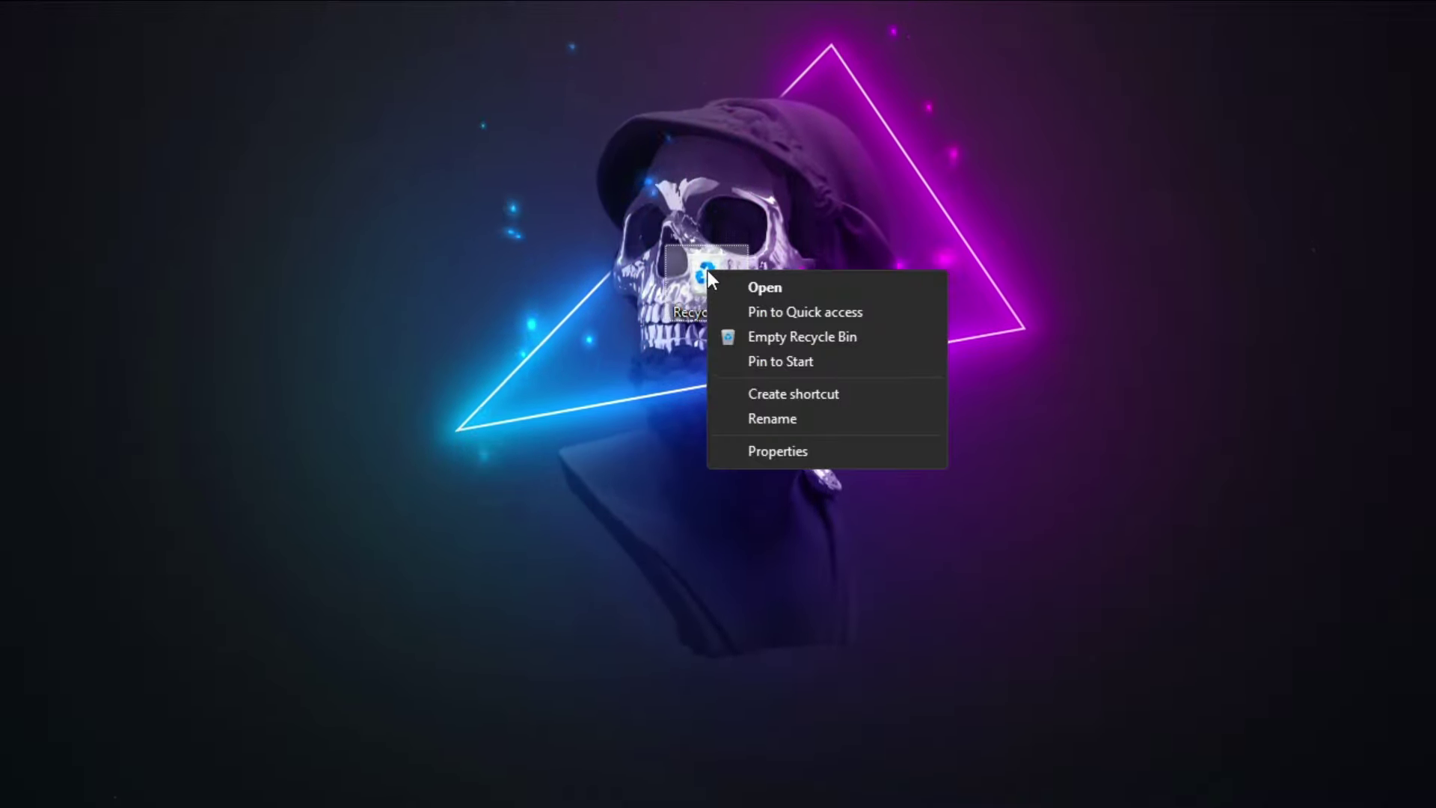
left_click(805, 339)
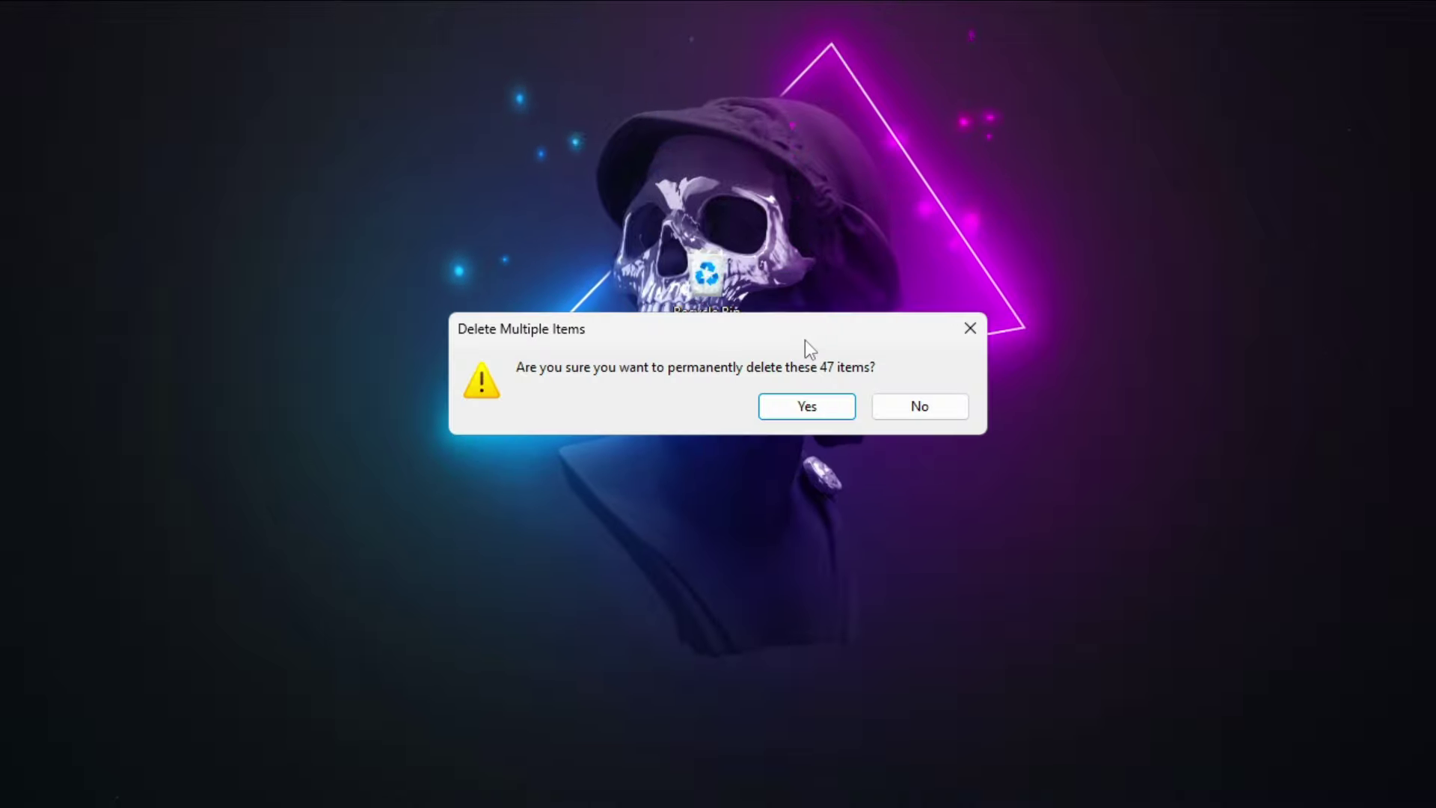
left_click(814, 408)
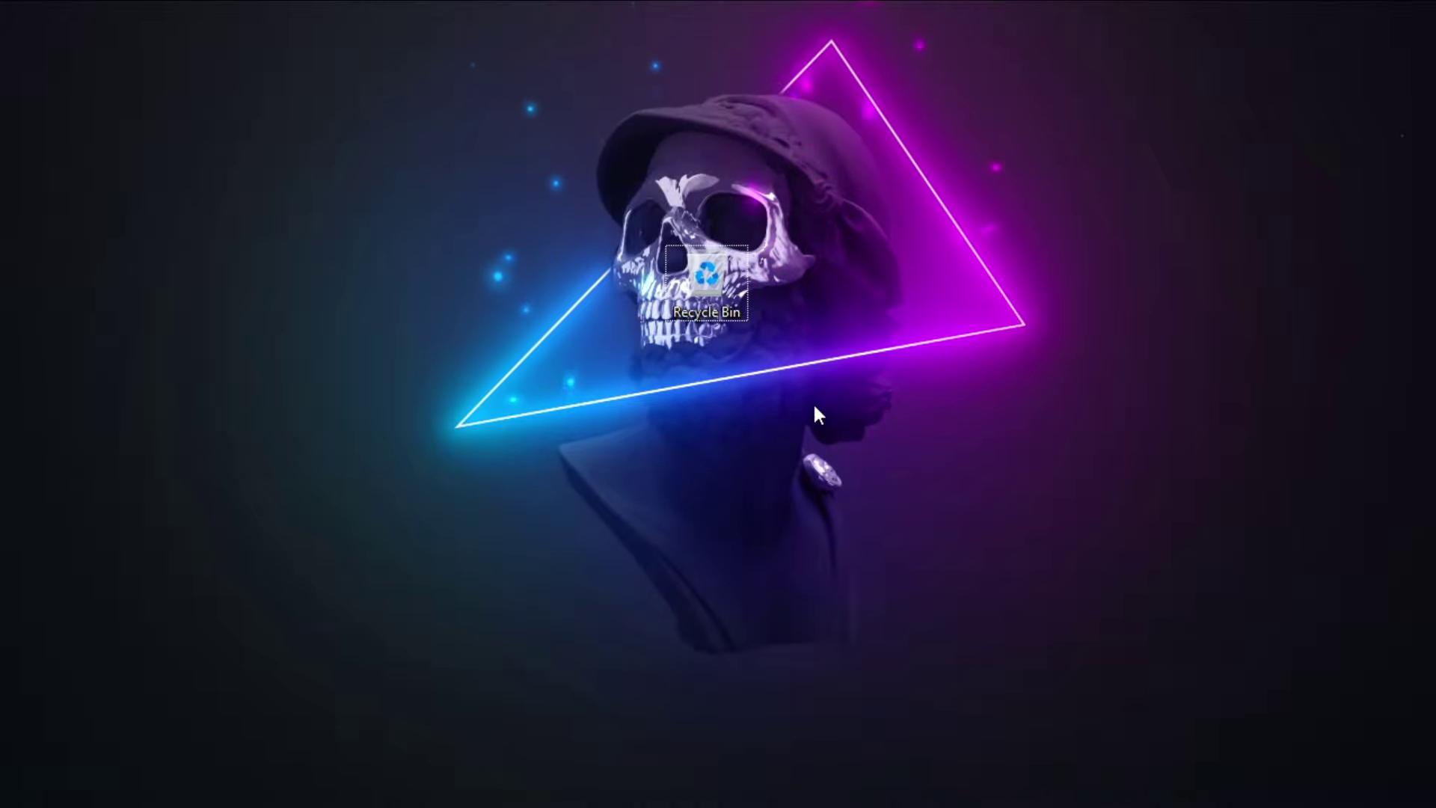
Step: Refresh the desktop and remove the Recycle Bin icon from it
right_click(817, 410)
left_click(853, 467)
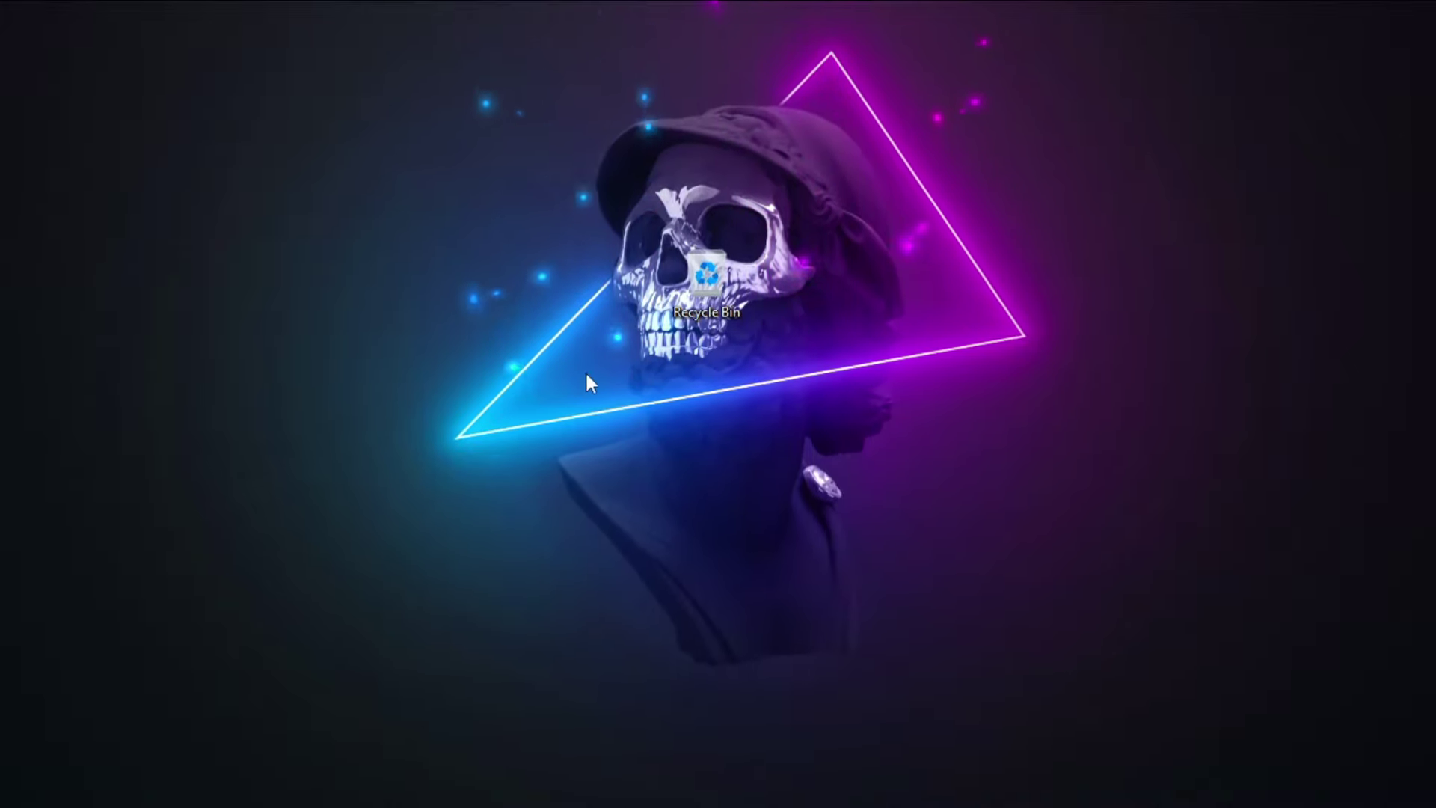
left_click(703, 281)
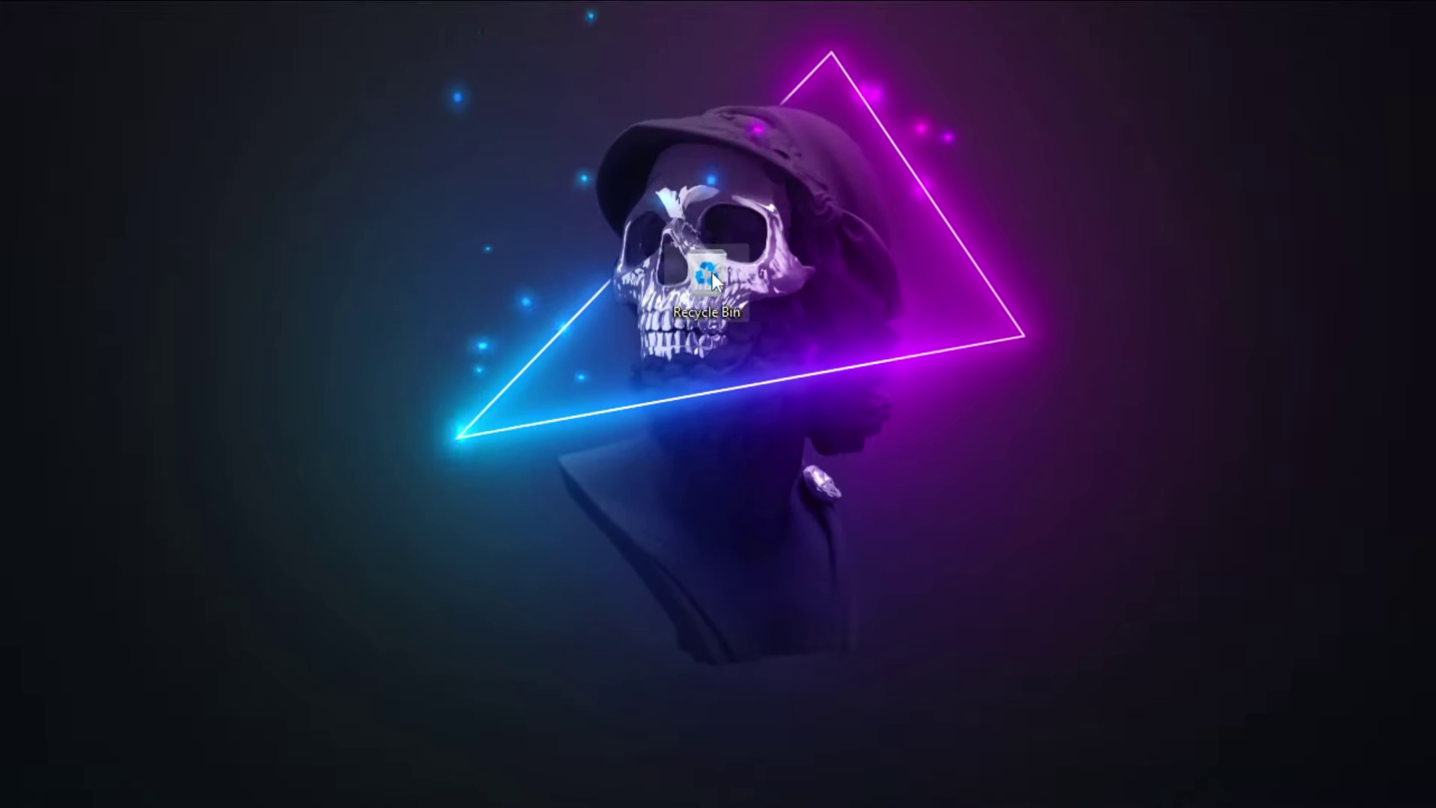
key("Delete")
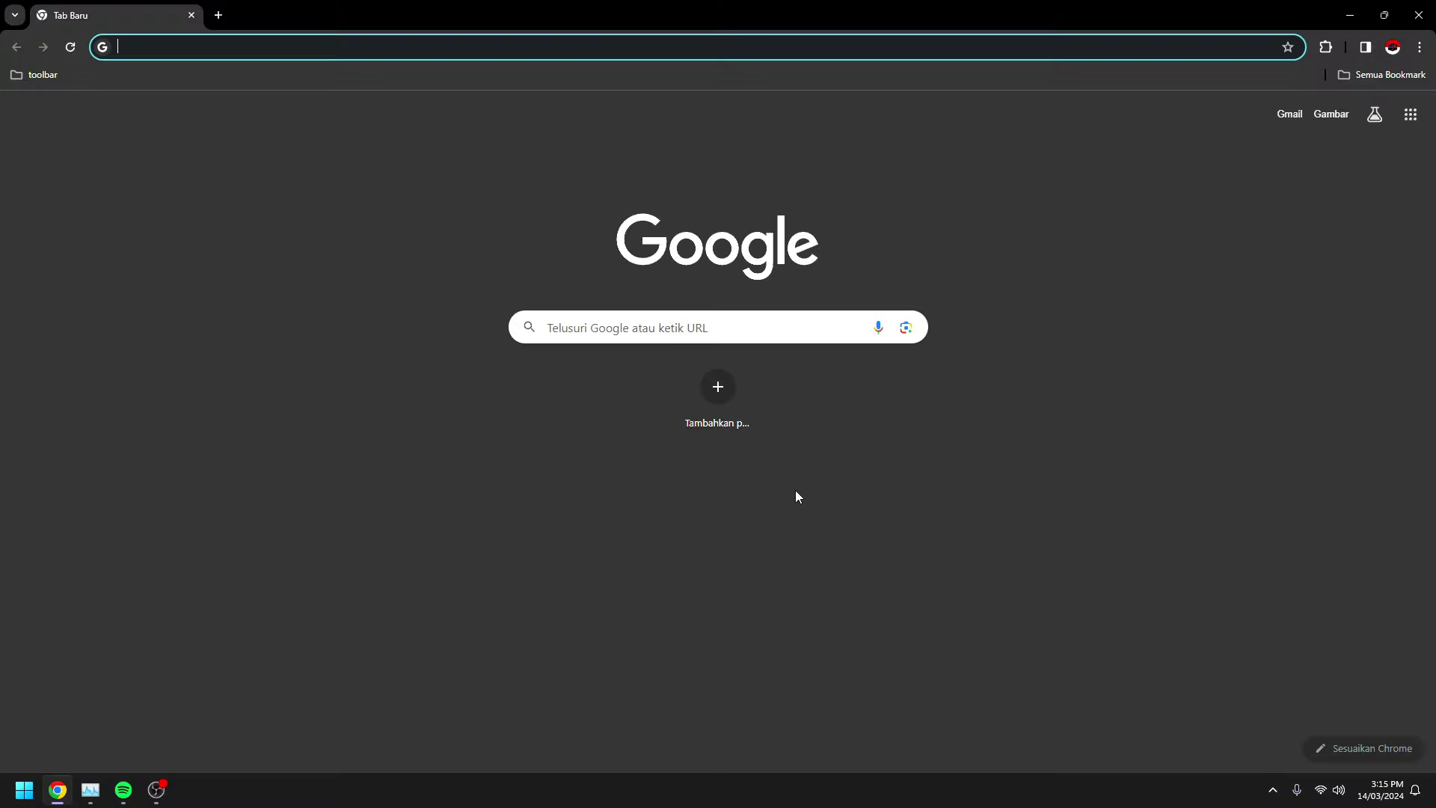
Step: In Chrome's settings, open the clear browsing data dialog (Hapus data penjelajahan) under Privasi dan keamanan
left_click(796, 491)
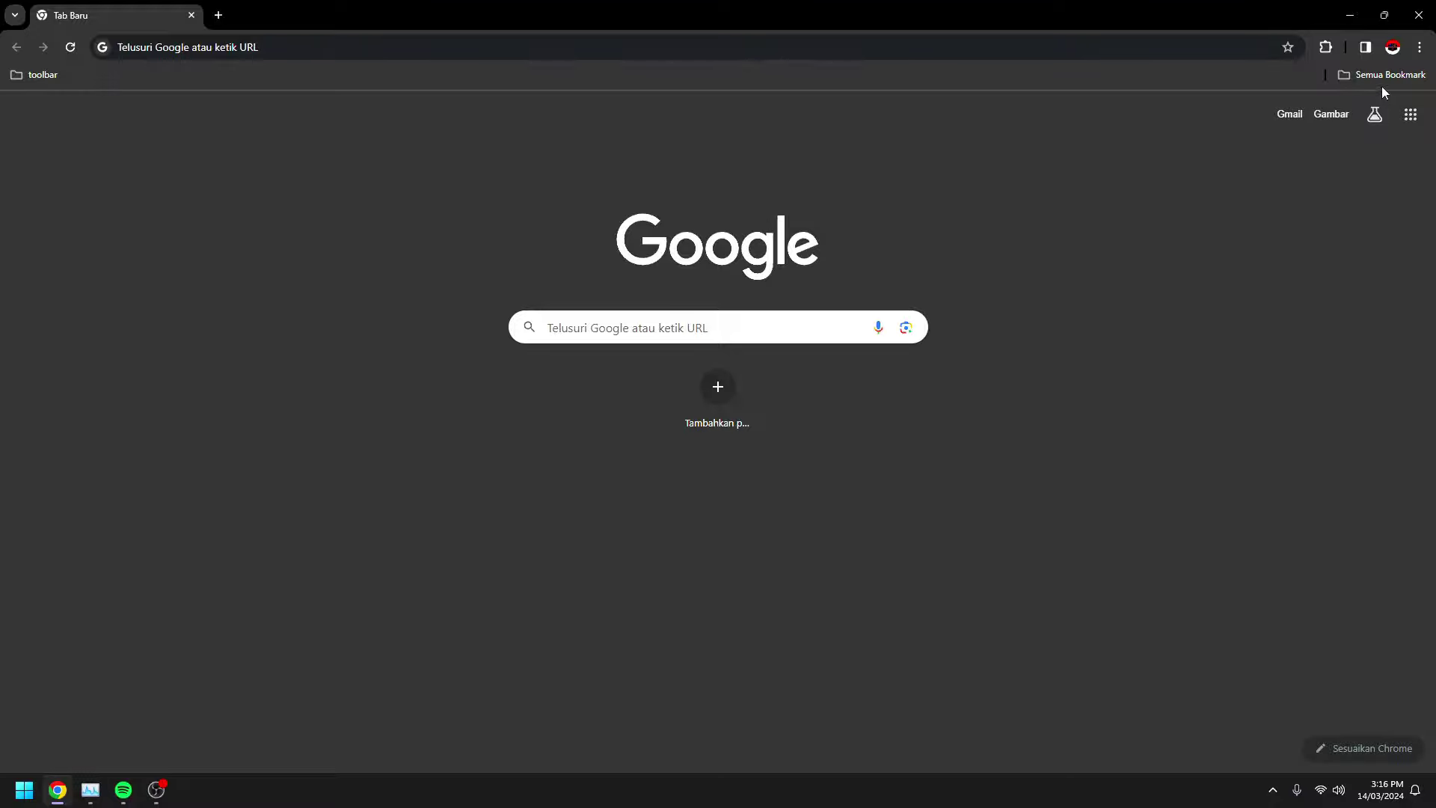
left_click(1420, 48)
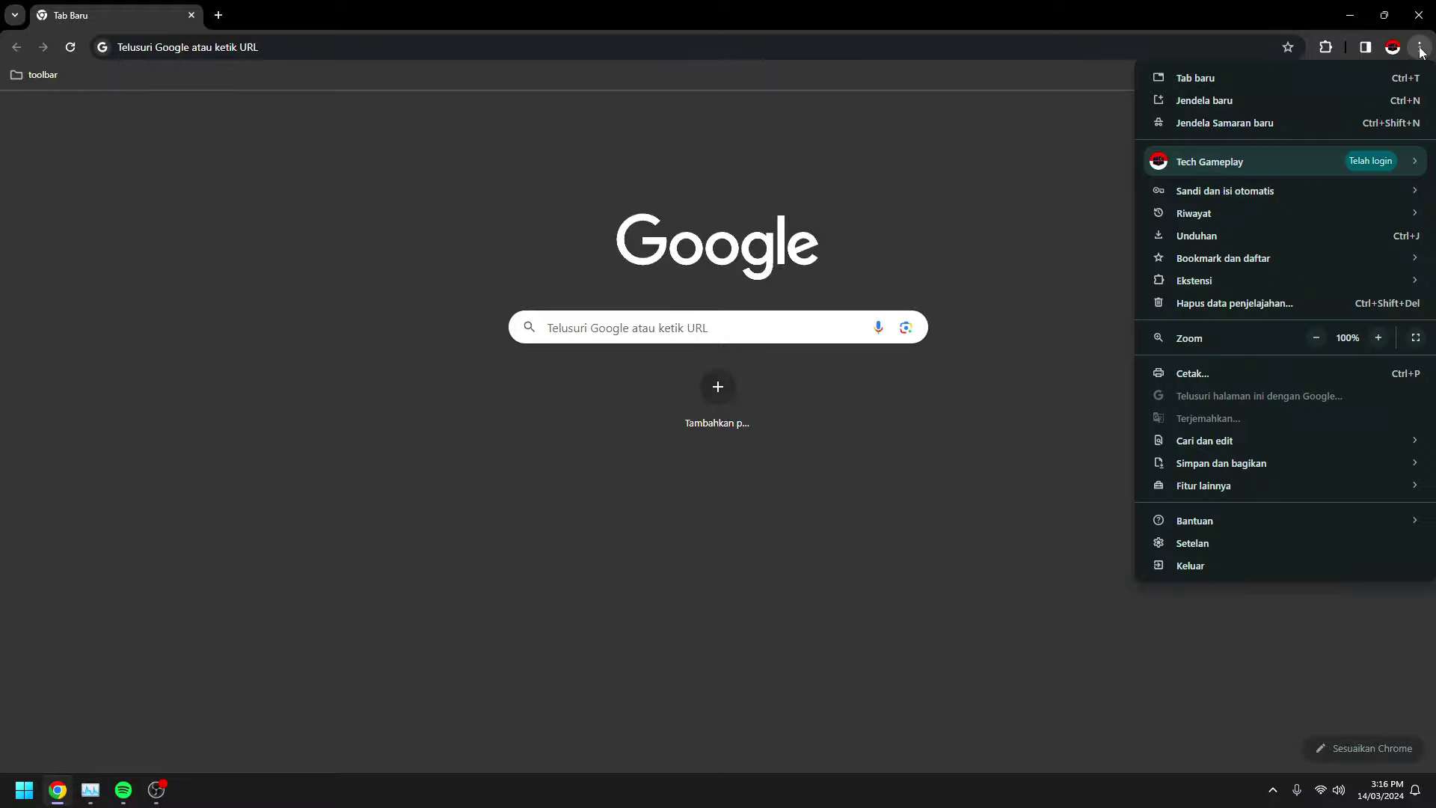
left_click(1209, 542)
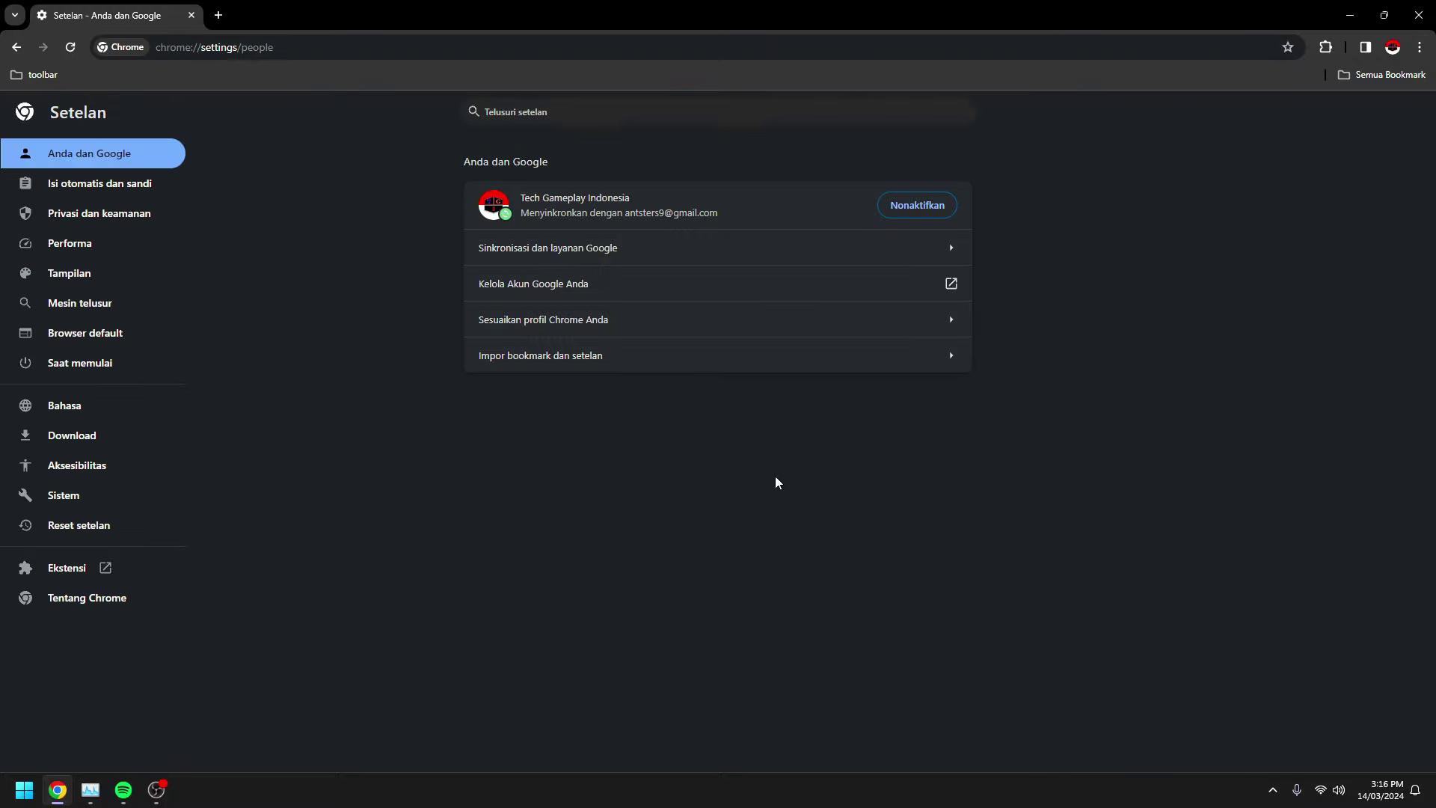
left_click(87, 217)
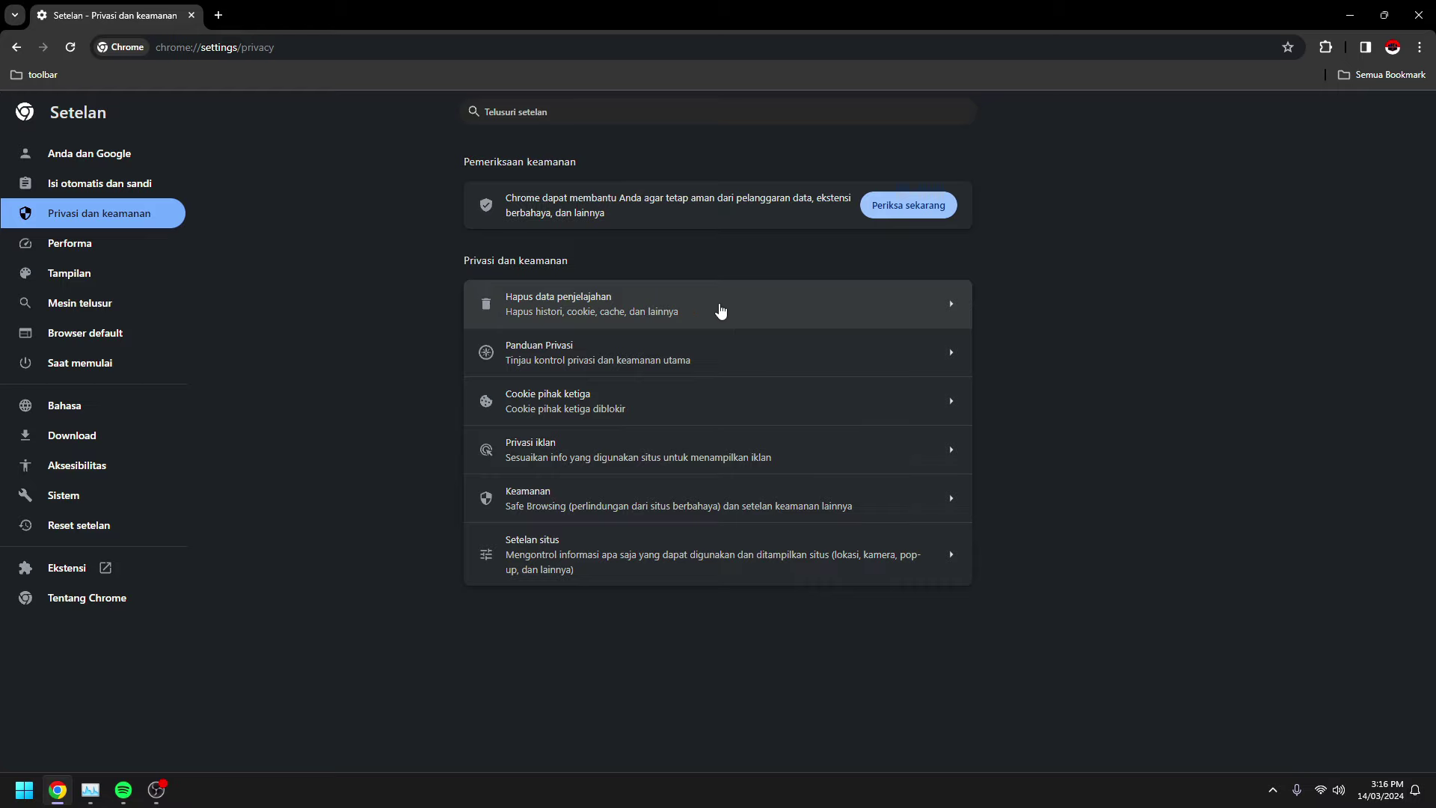
left_click(760, 309)
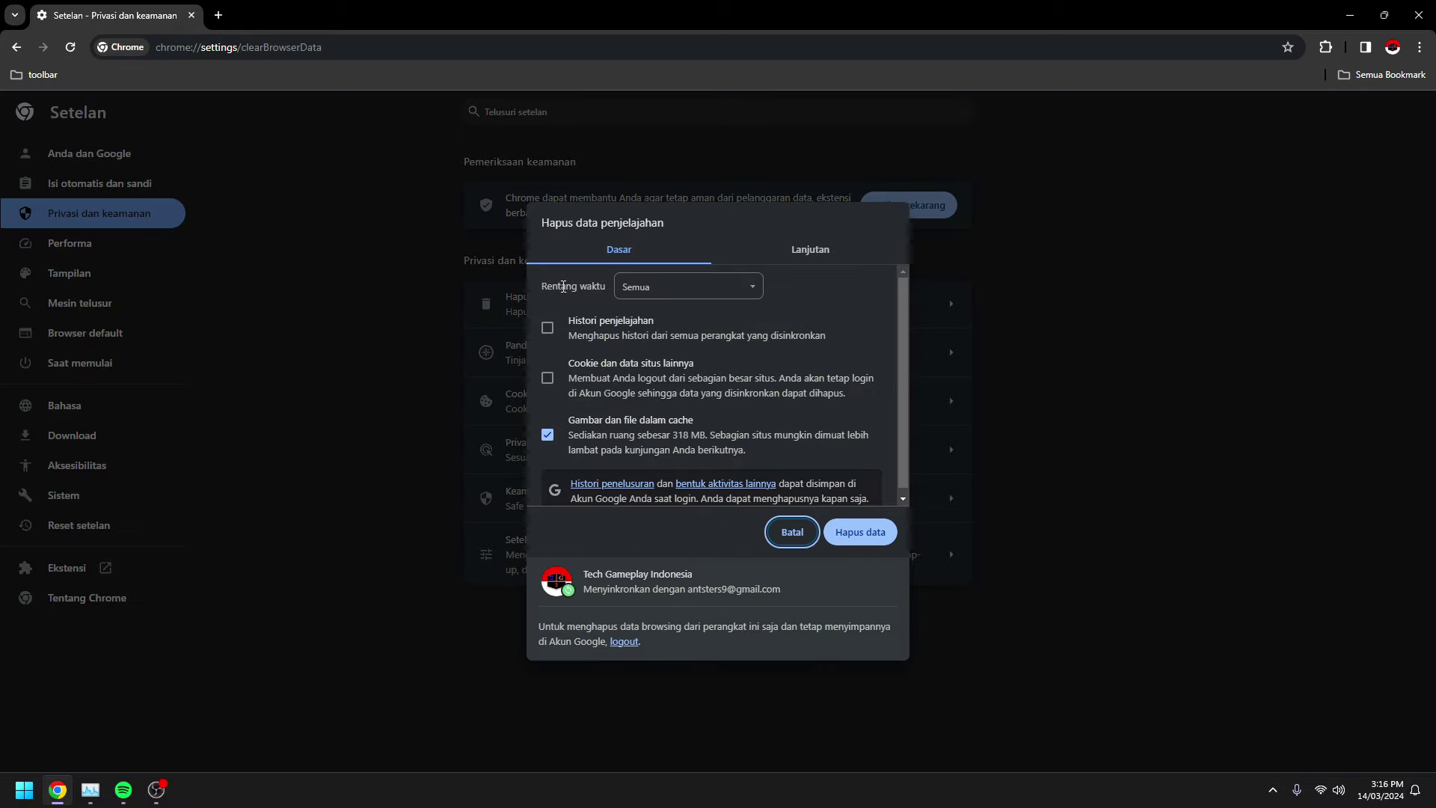
Step: Clear the cached images and files (Gambar dan file dalam cache) for the time range Semua, and close Chrome
left_click(660, 290)
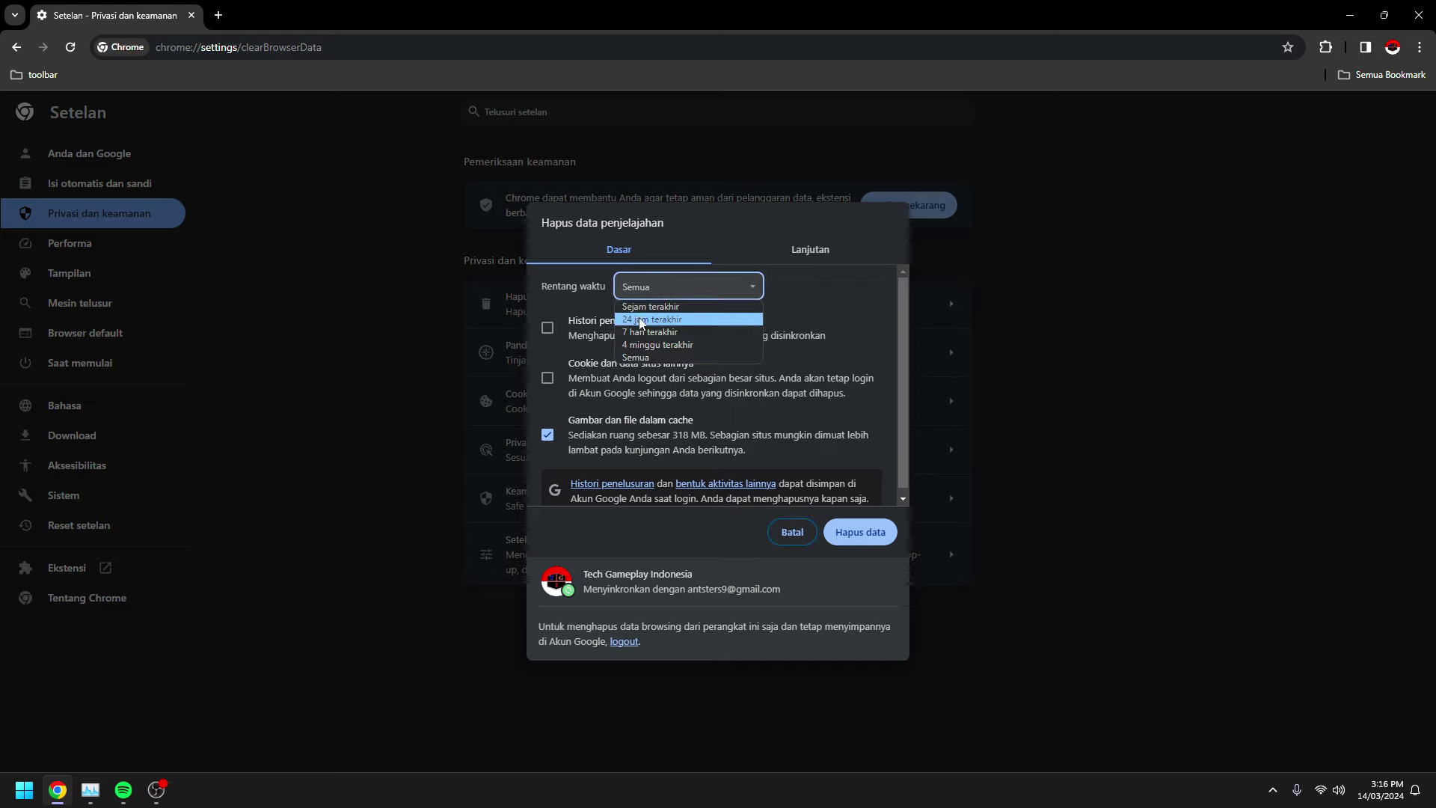
left_click(662, 364)
left_click(636, 287)
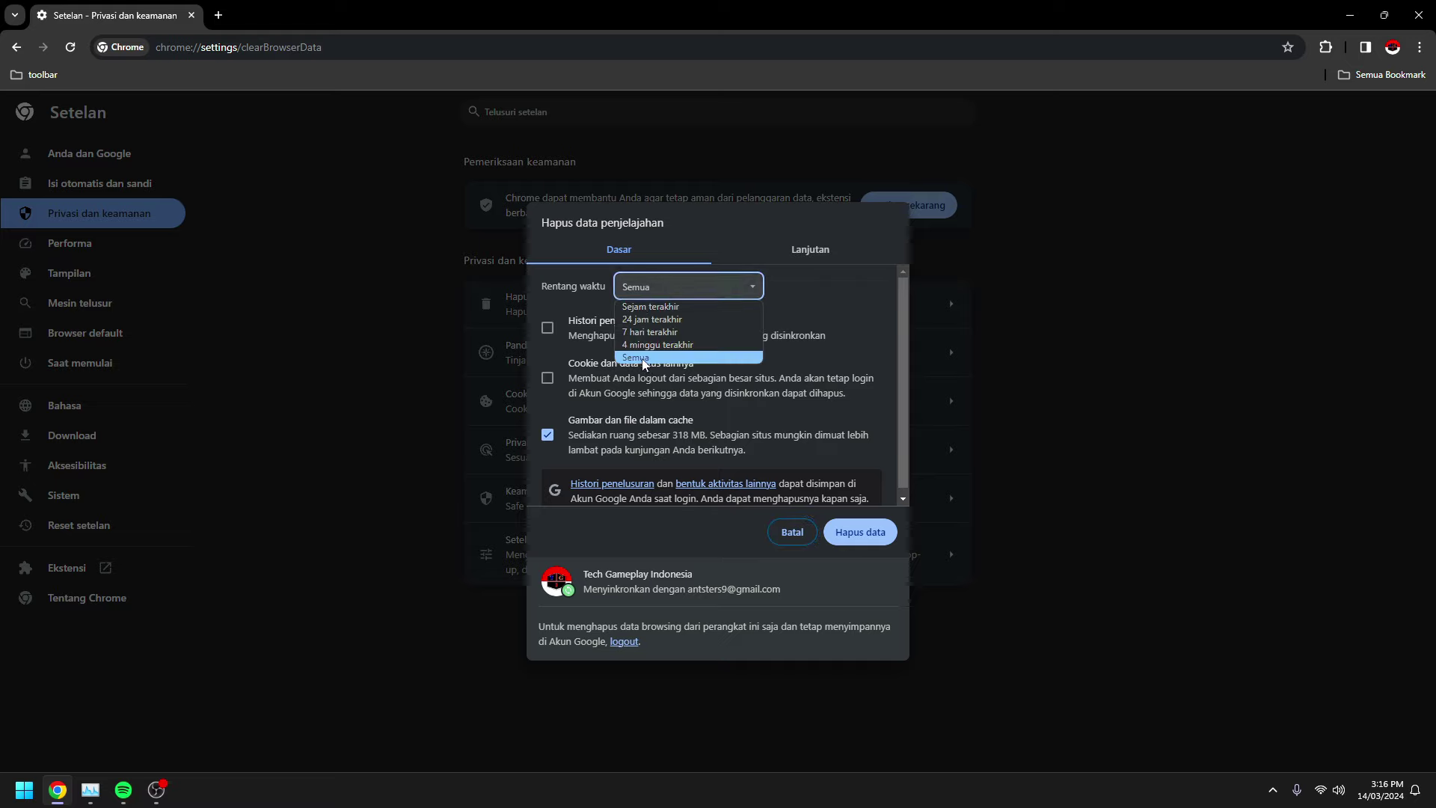
left_click(643, 363)
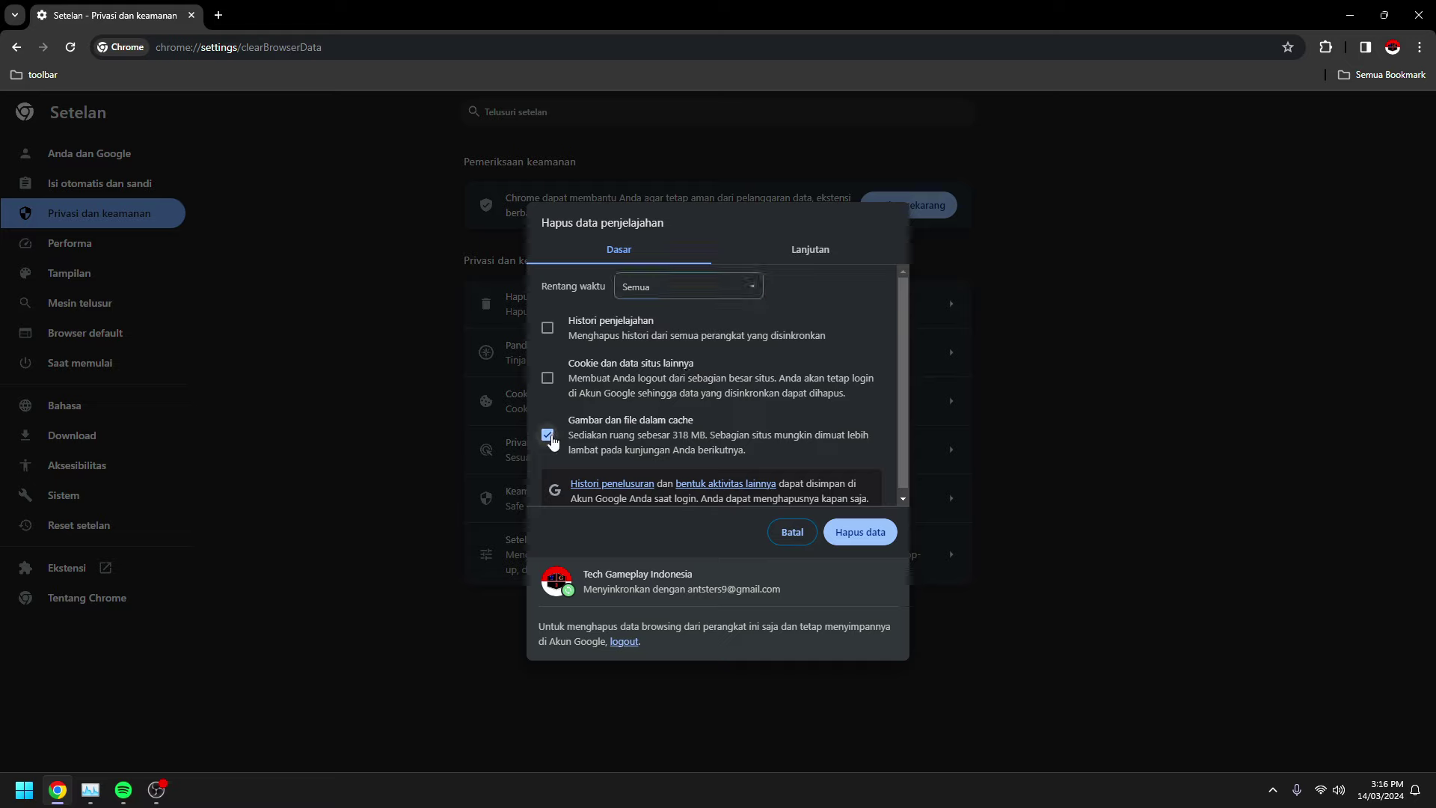
left_click(581, 427)
left_click(587, 427)
left_click(865, 532)
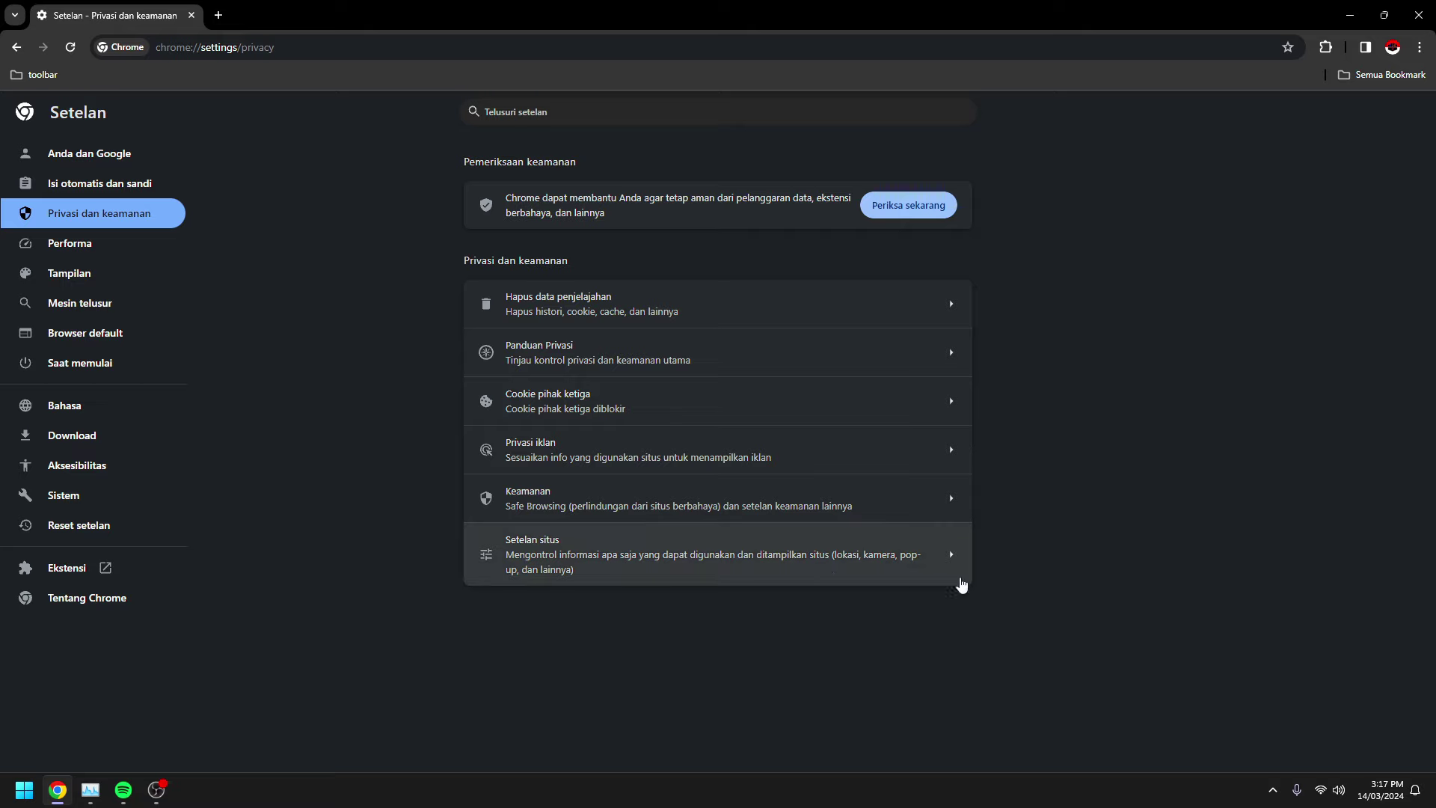
left_click(1417, 15)
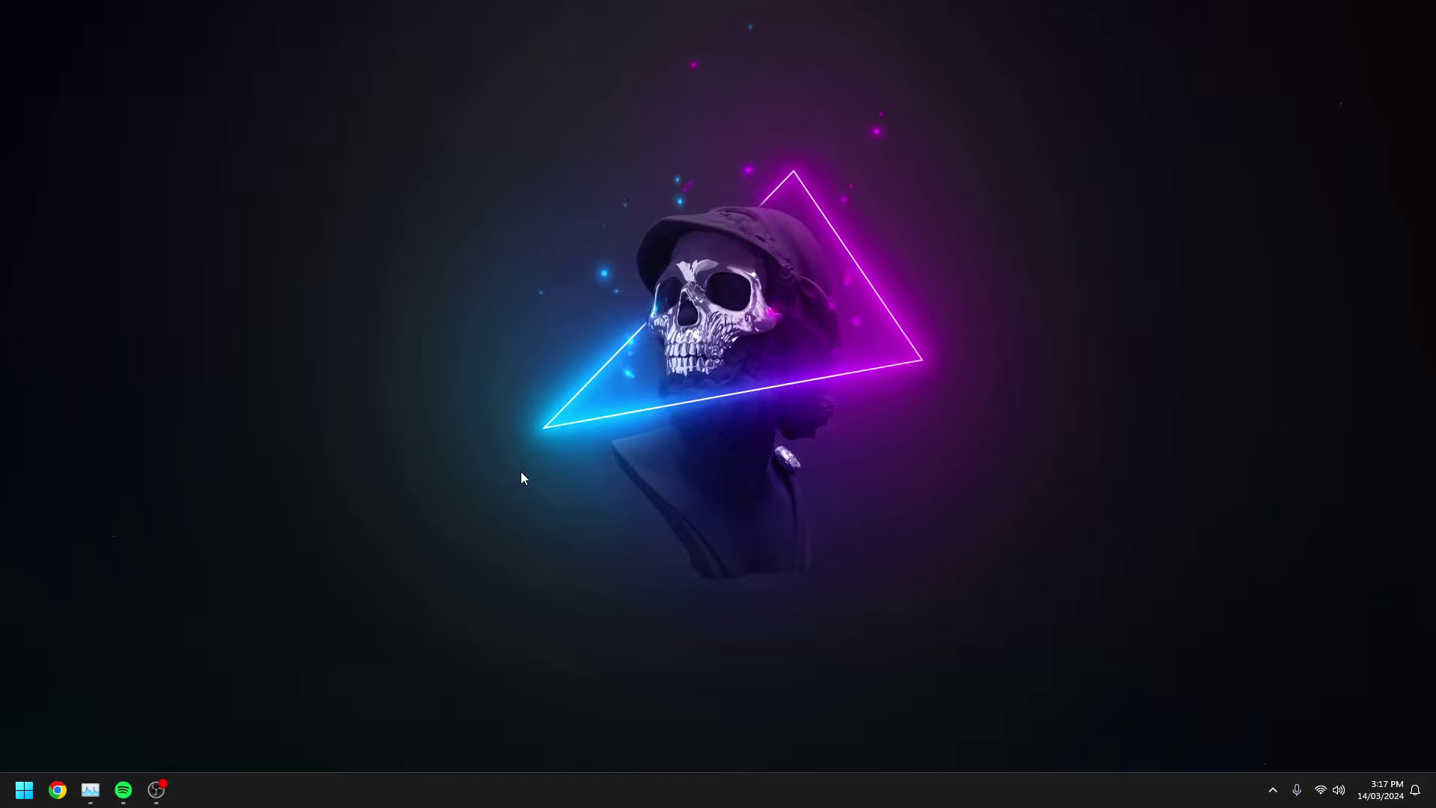
Step: Open the Installed apps list in Windows Settings and review the installed programs and their sizes
key("super+i")
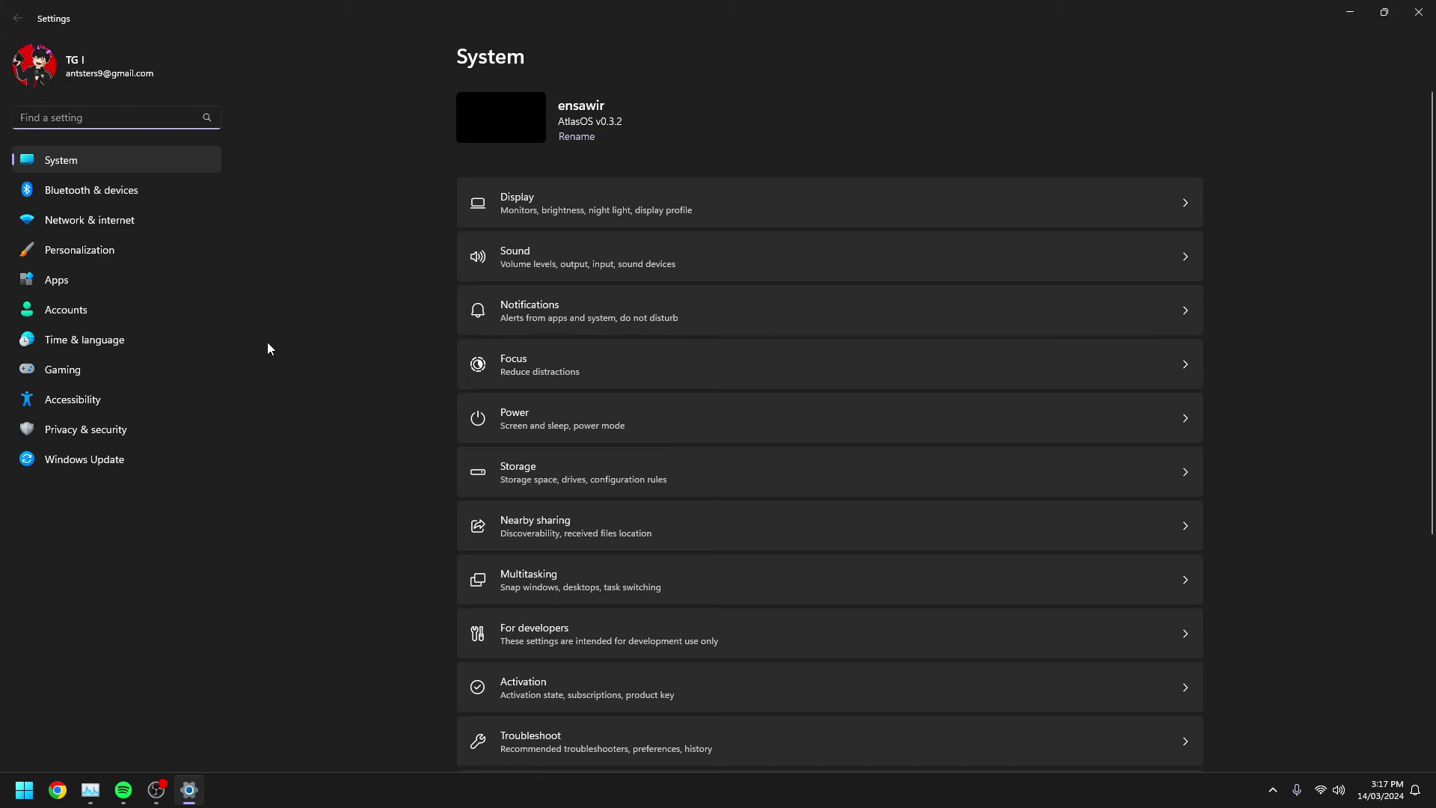
left_click(106, 291)
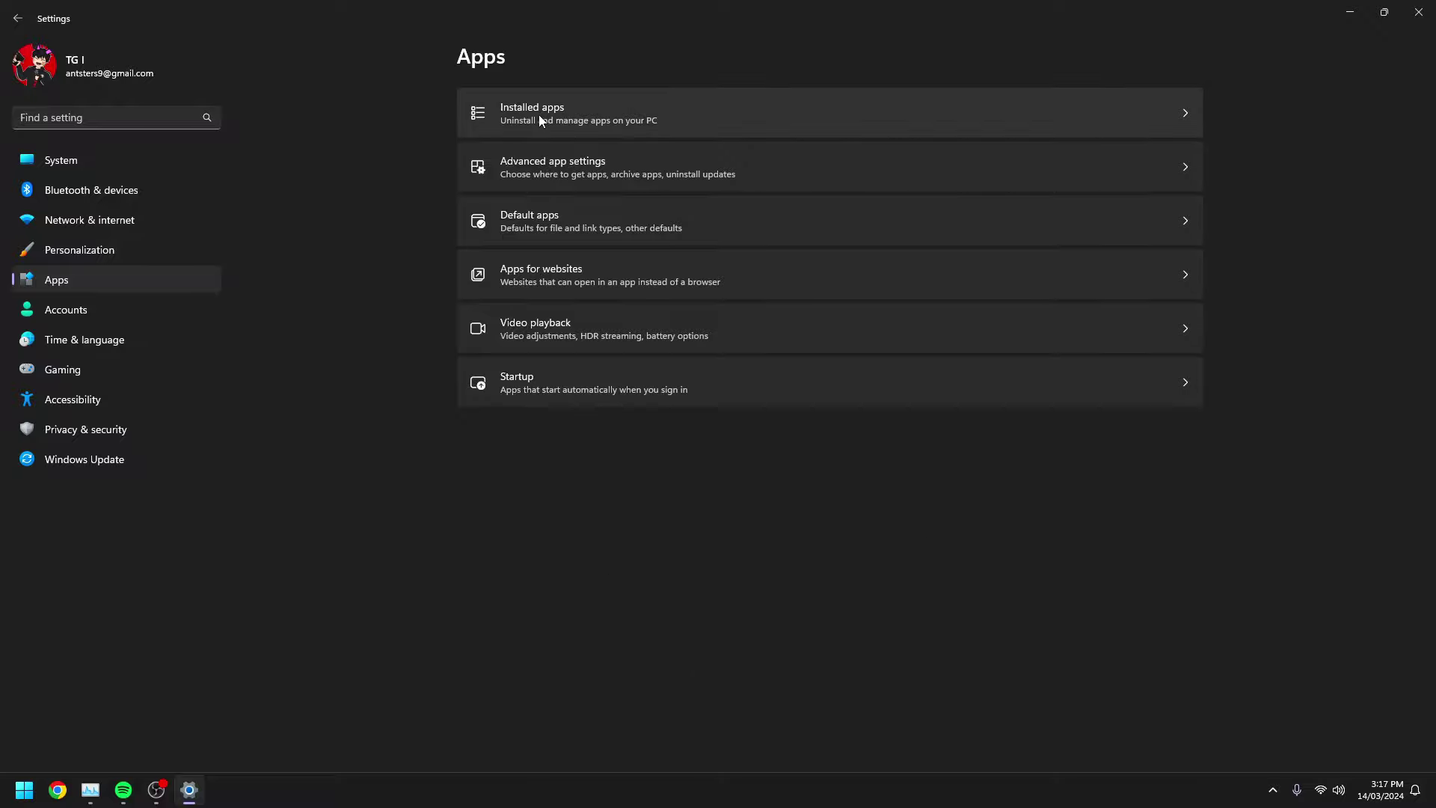
left_click(706, 125)
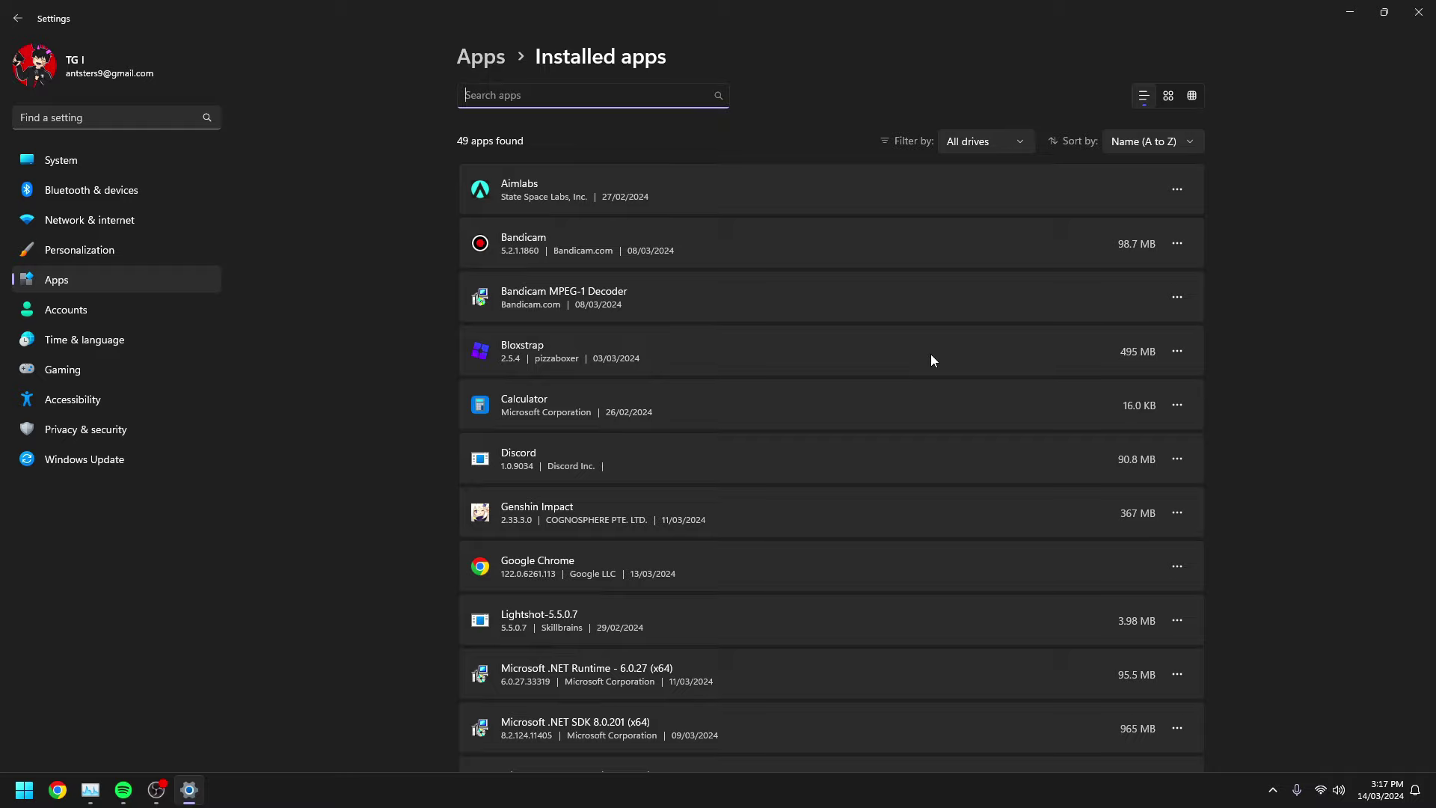
scroll(985, 367, "down", 5)
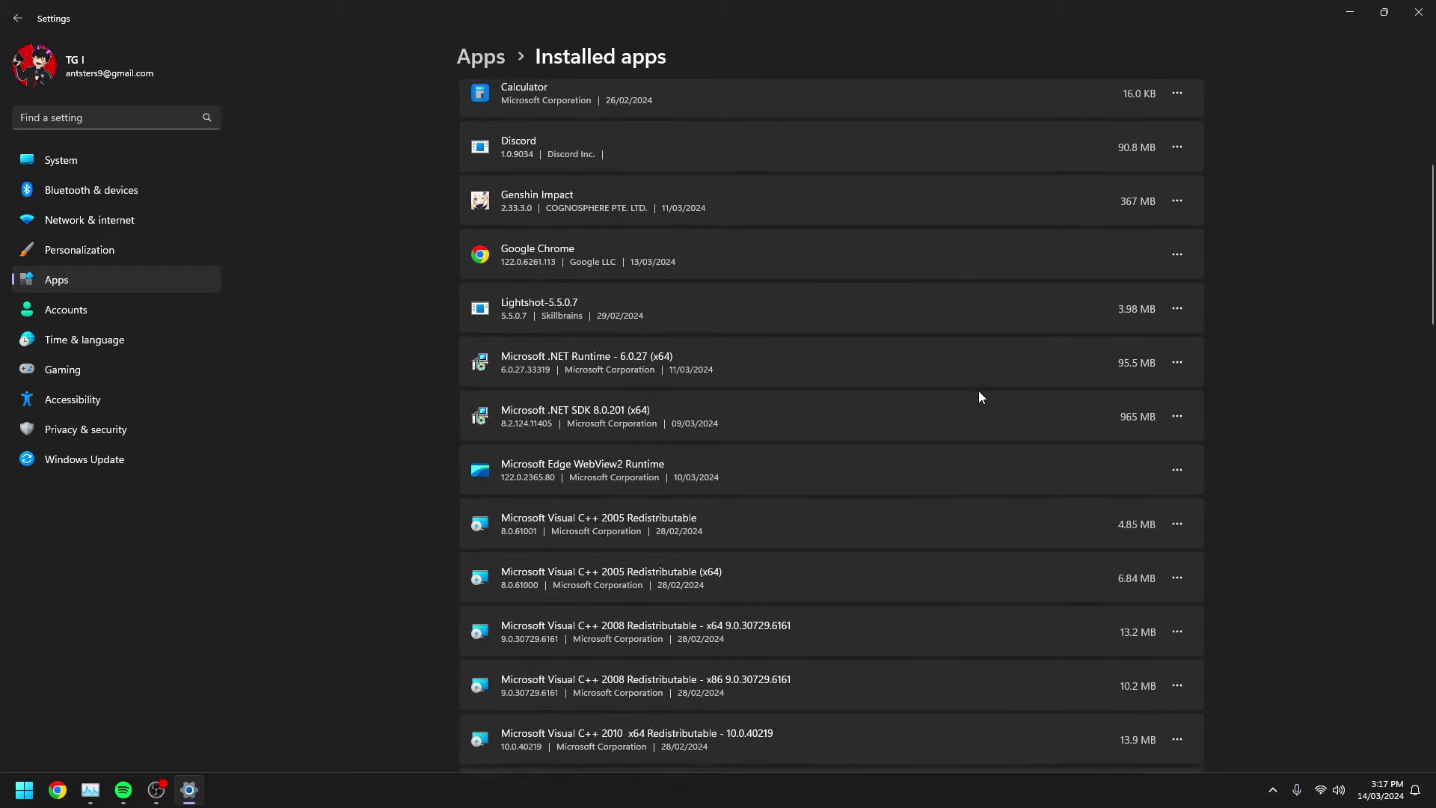
scroll(980, 397, "down", 15)
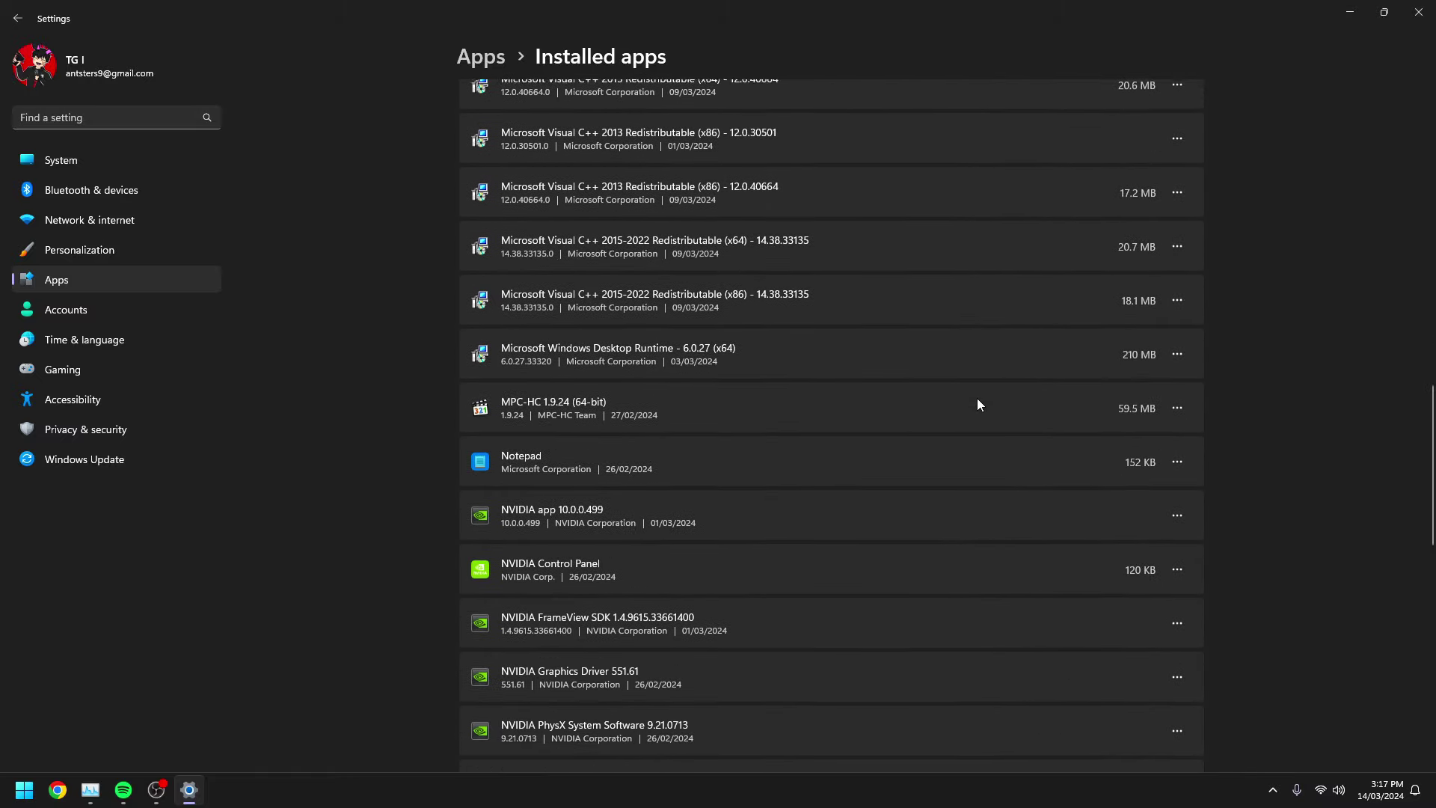
scroll(427, 419, "down", 8)
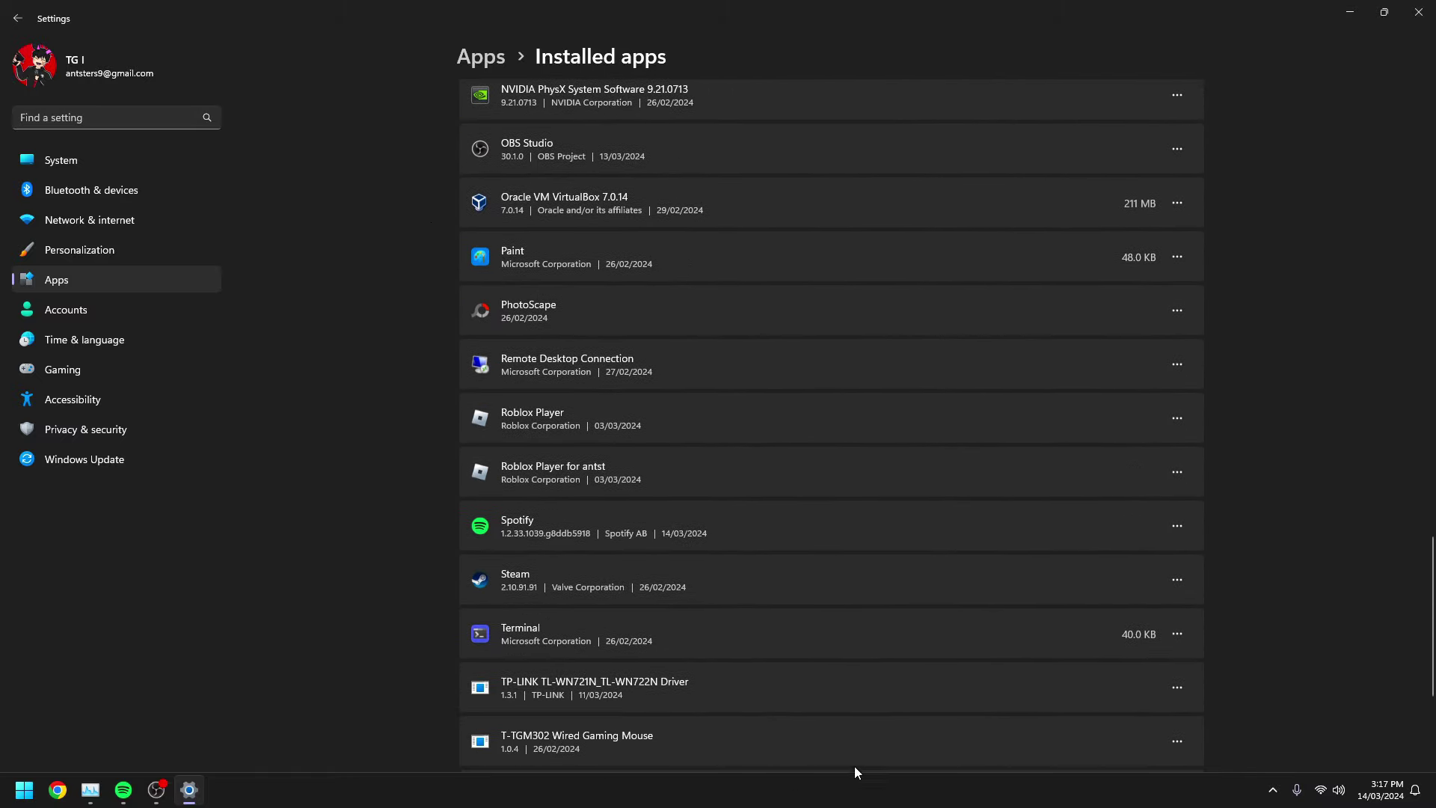
scroll(691, 534, "down", 4)
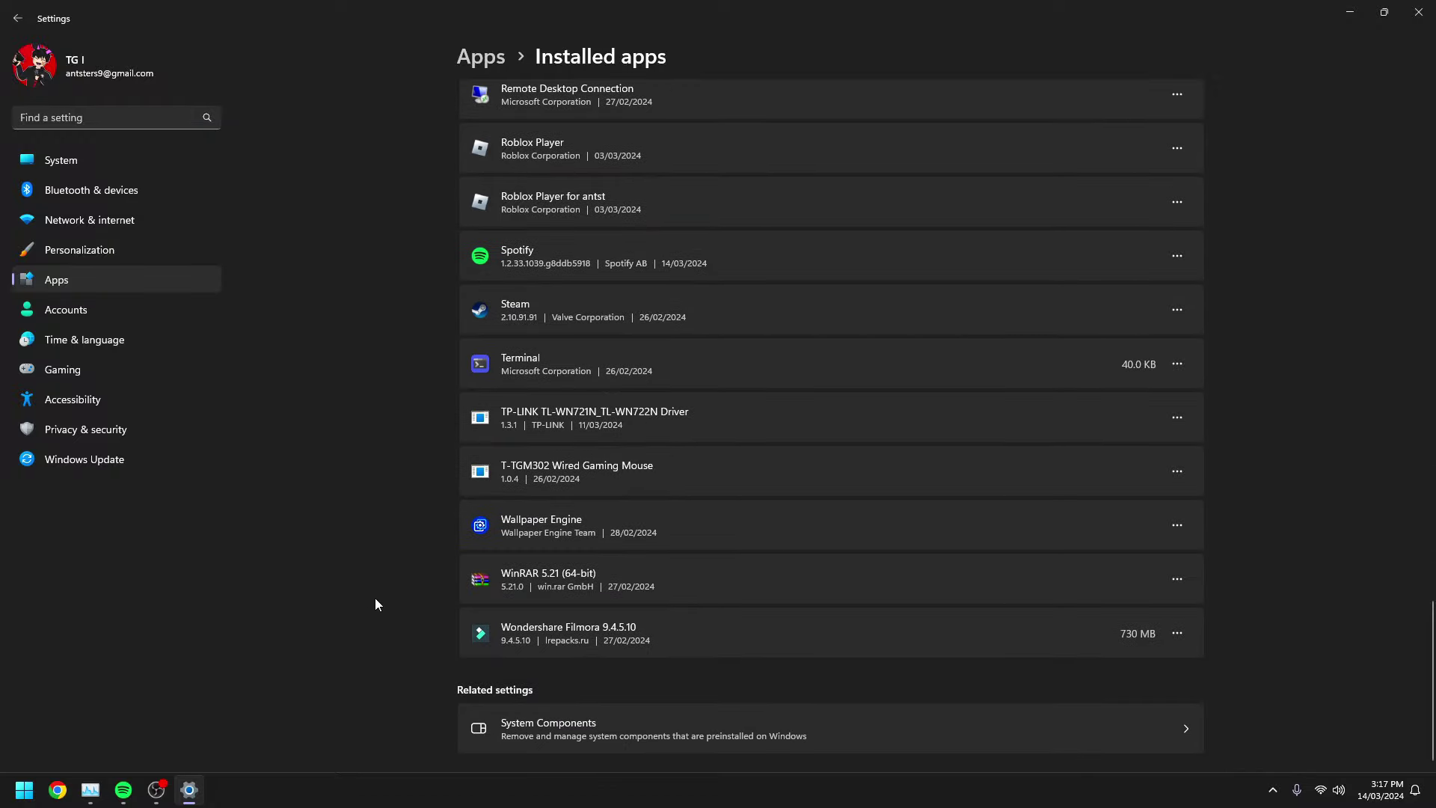
scroll(406, 647, "up", 15)
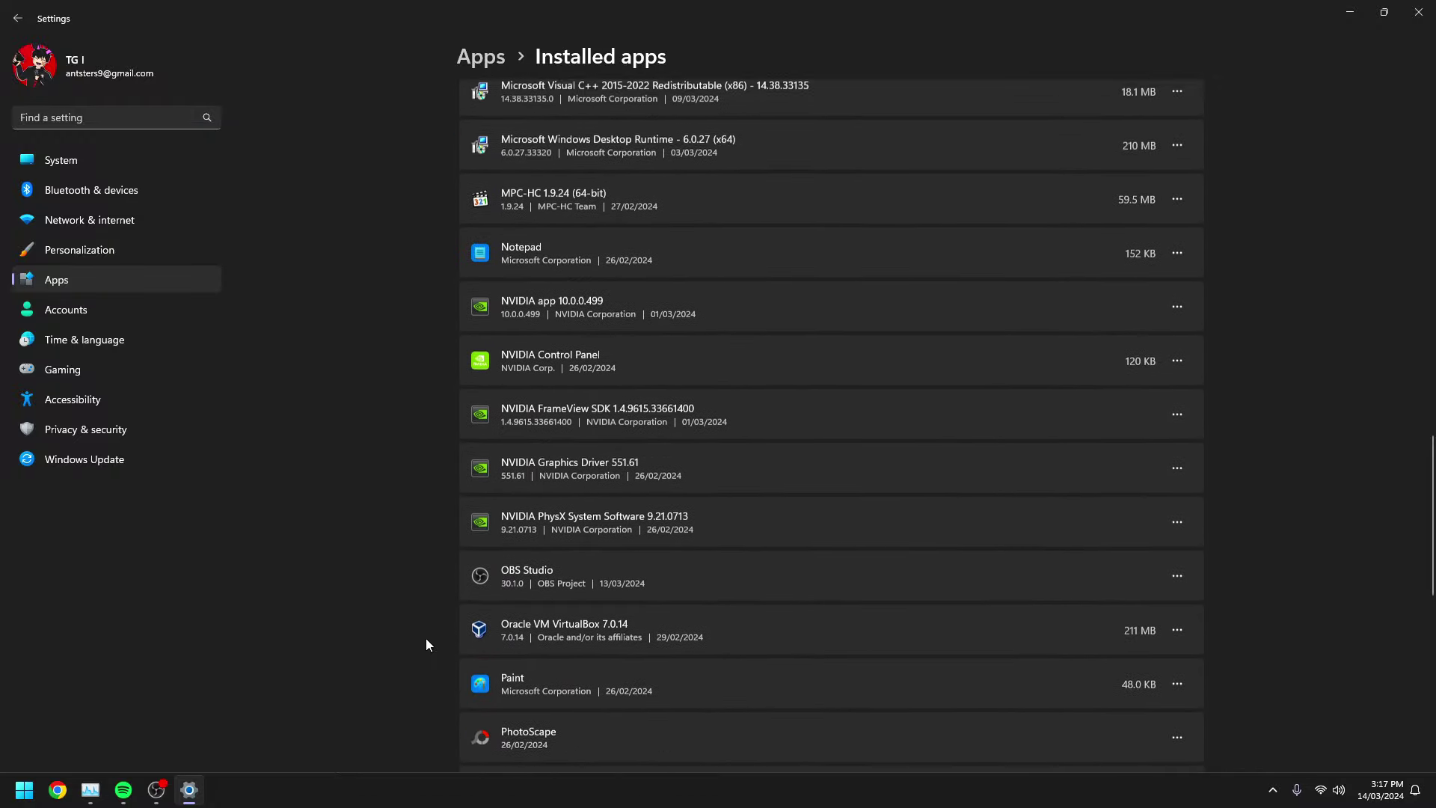
scroll(443, 636, "up", 13)
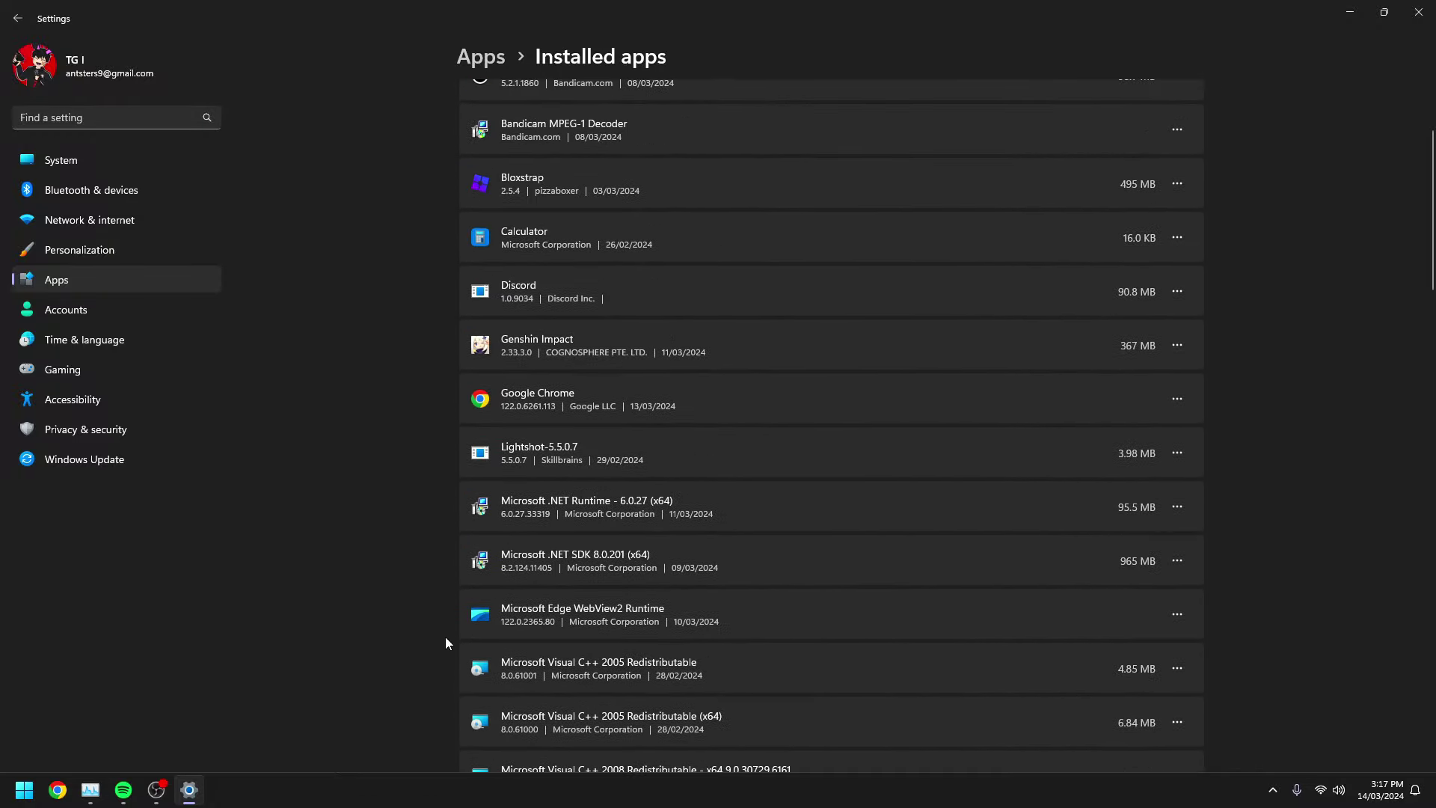
scroll(446, 642, "up", 2)
scroll(445, 642, "up", 1)
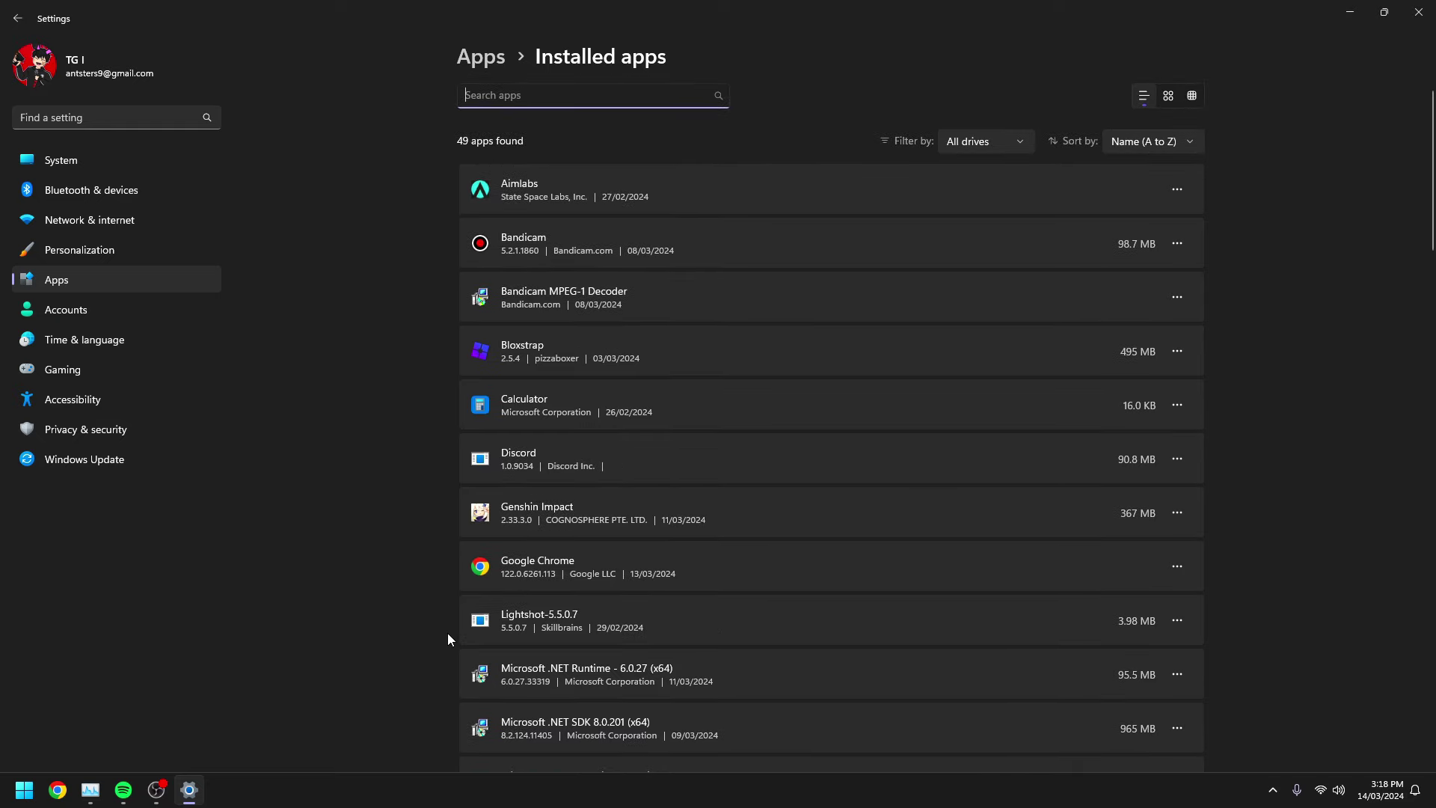
Step: Launch Geek Uninstaller, review its program list and alternate app view, and close both it and Settings
left_click(30, 788)
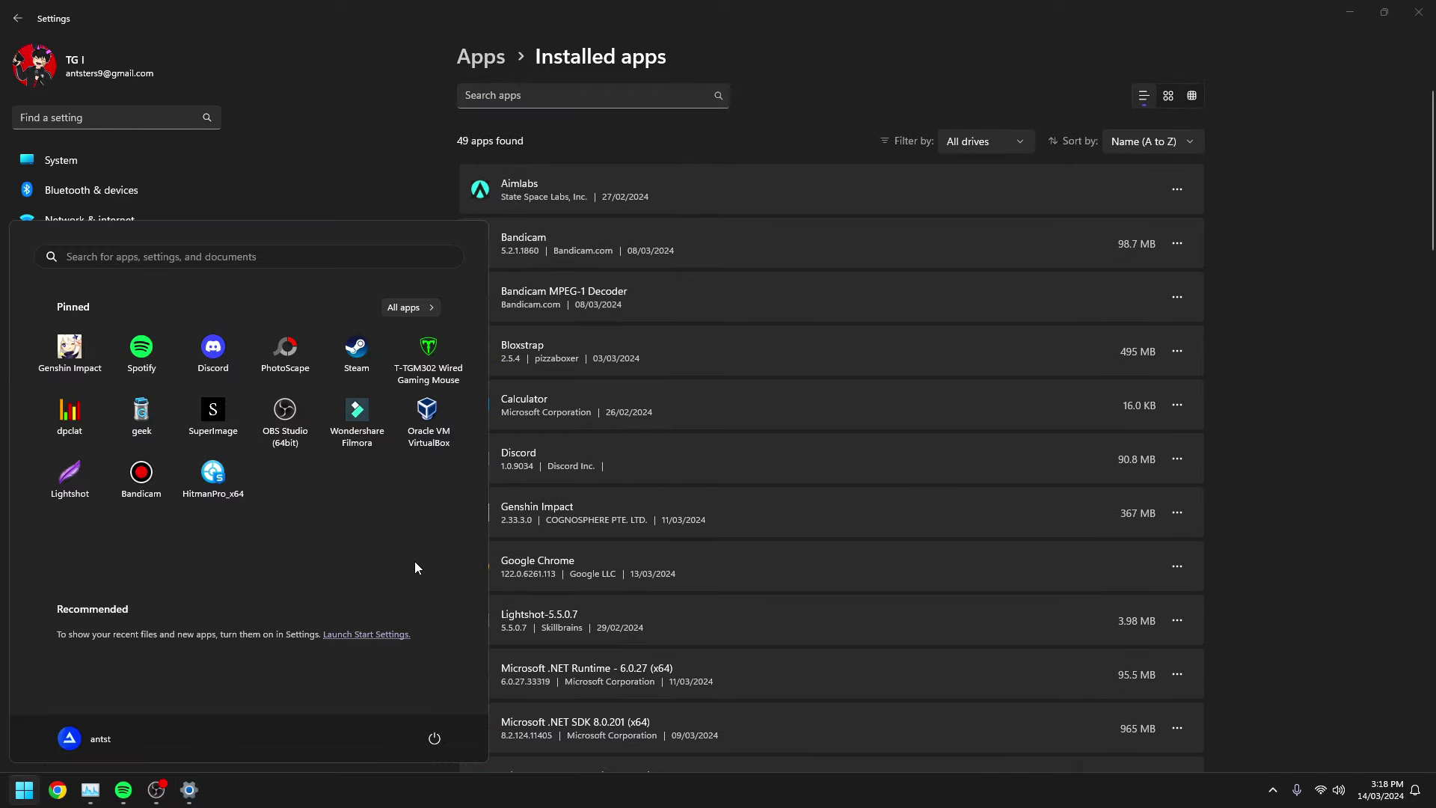
left_click(142, 410)
left_click(692, 513)
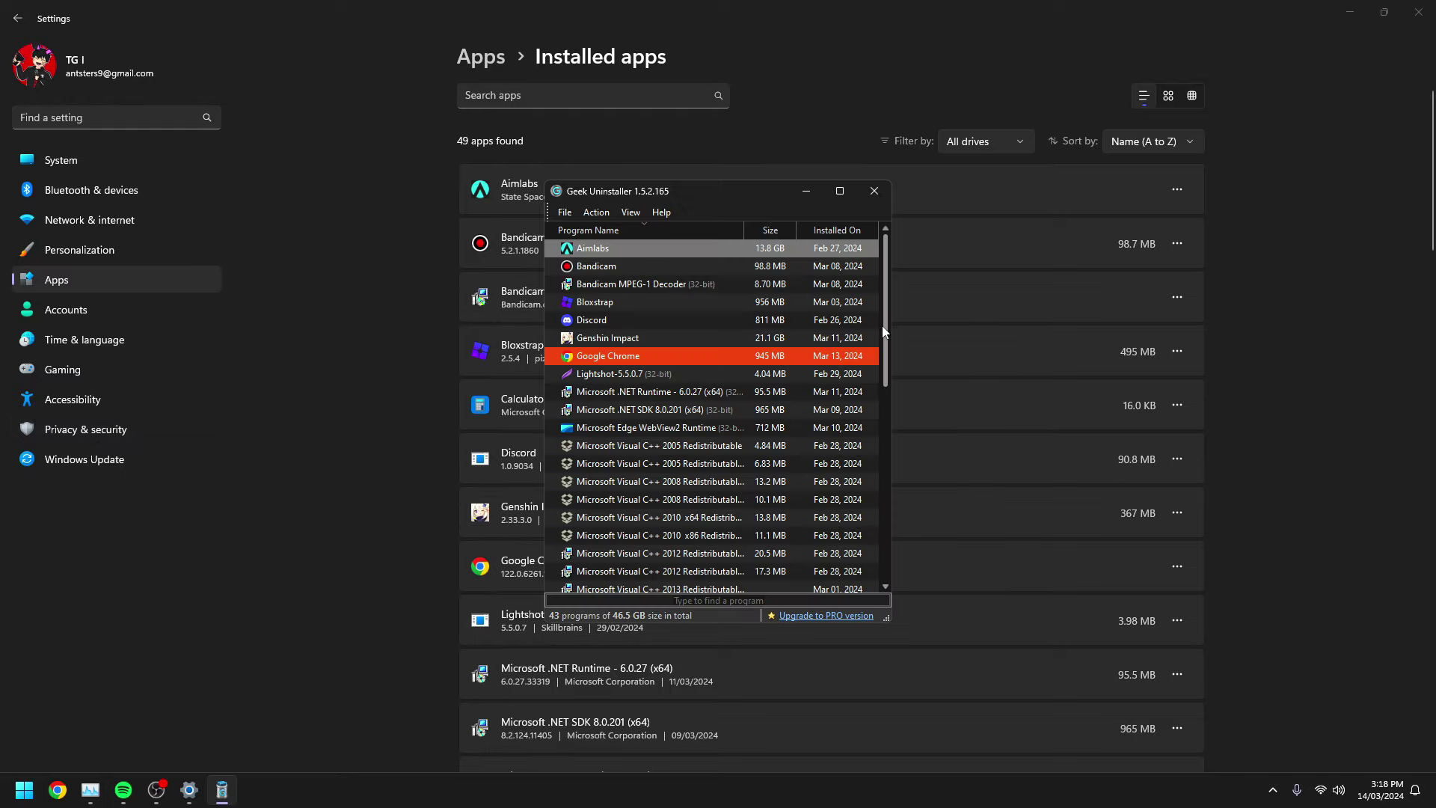
left_click_drag(888, 307, 875, 510)
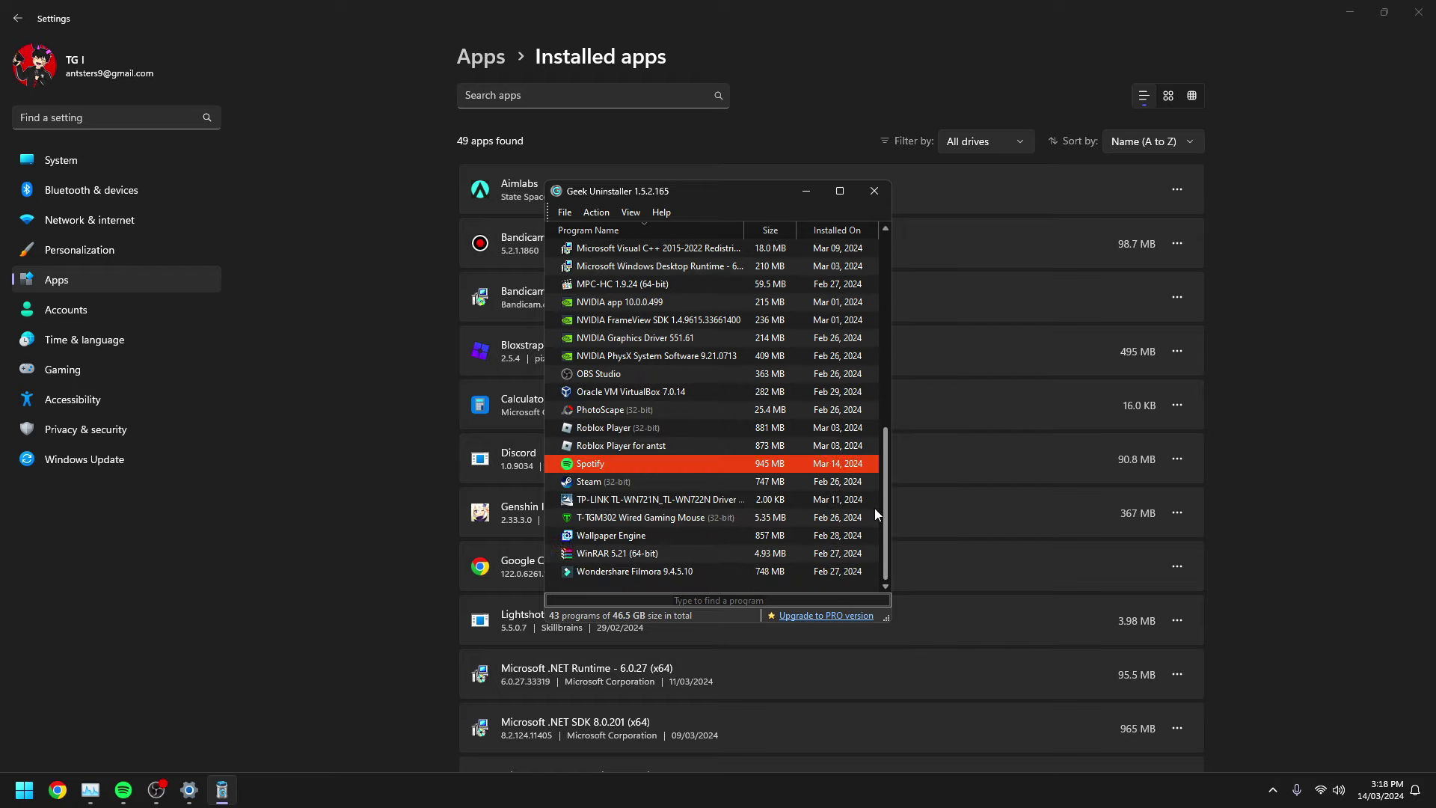
left_click(631, 211)
left_click(676, 248)
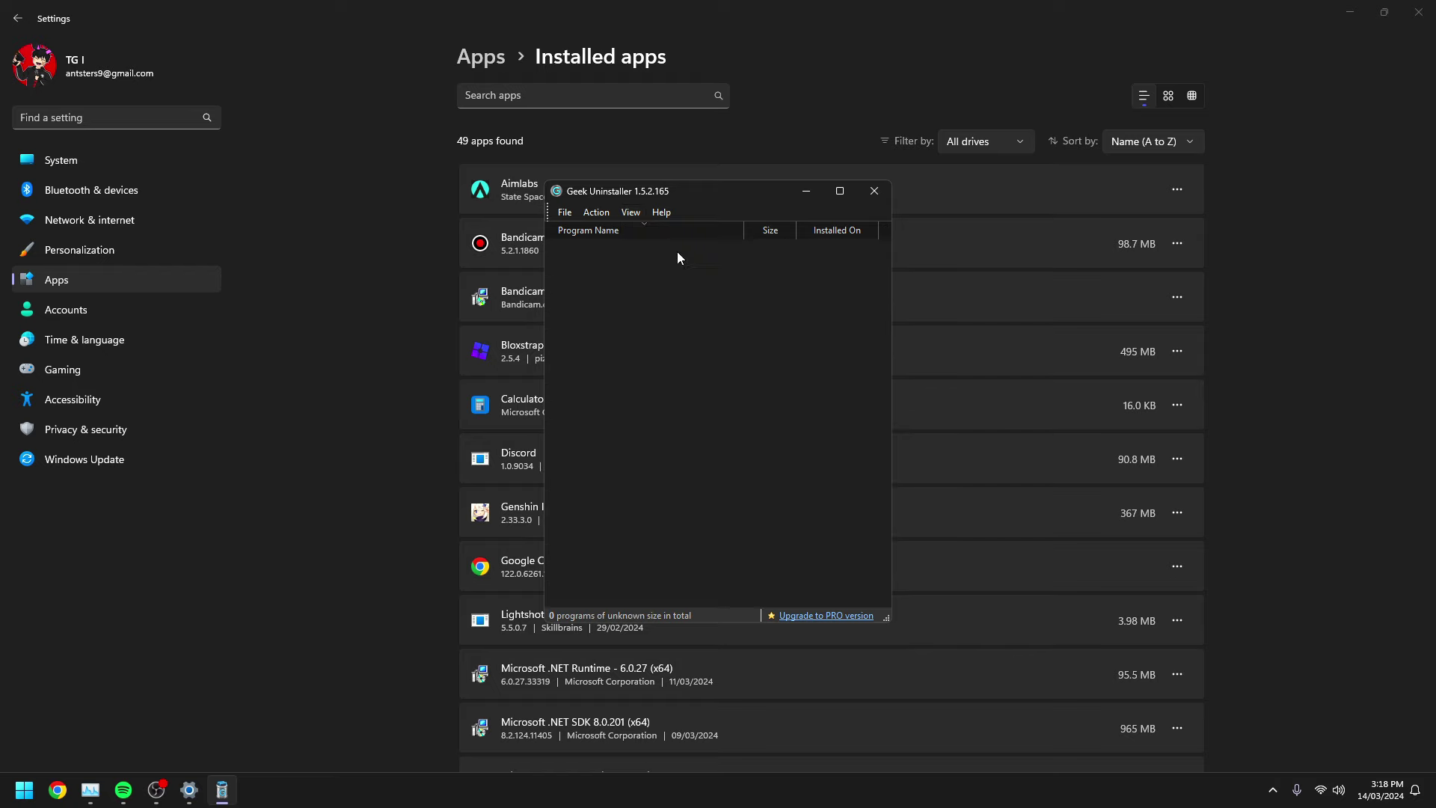
left_click_drag(574, 543, 673, 247)
left_click(664, 494)
left_click(875, 192)
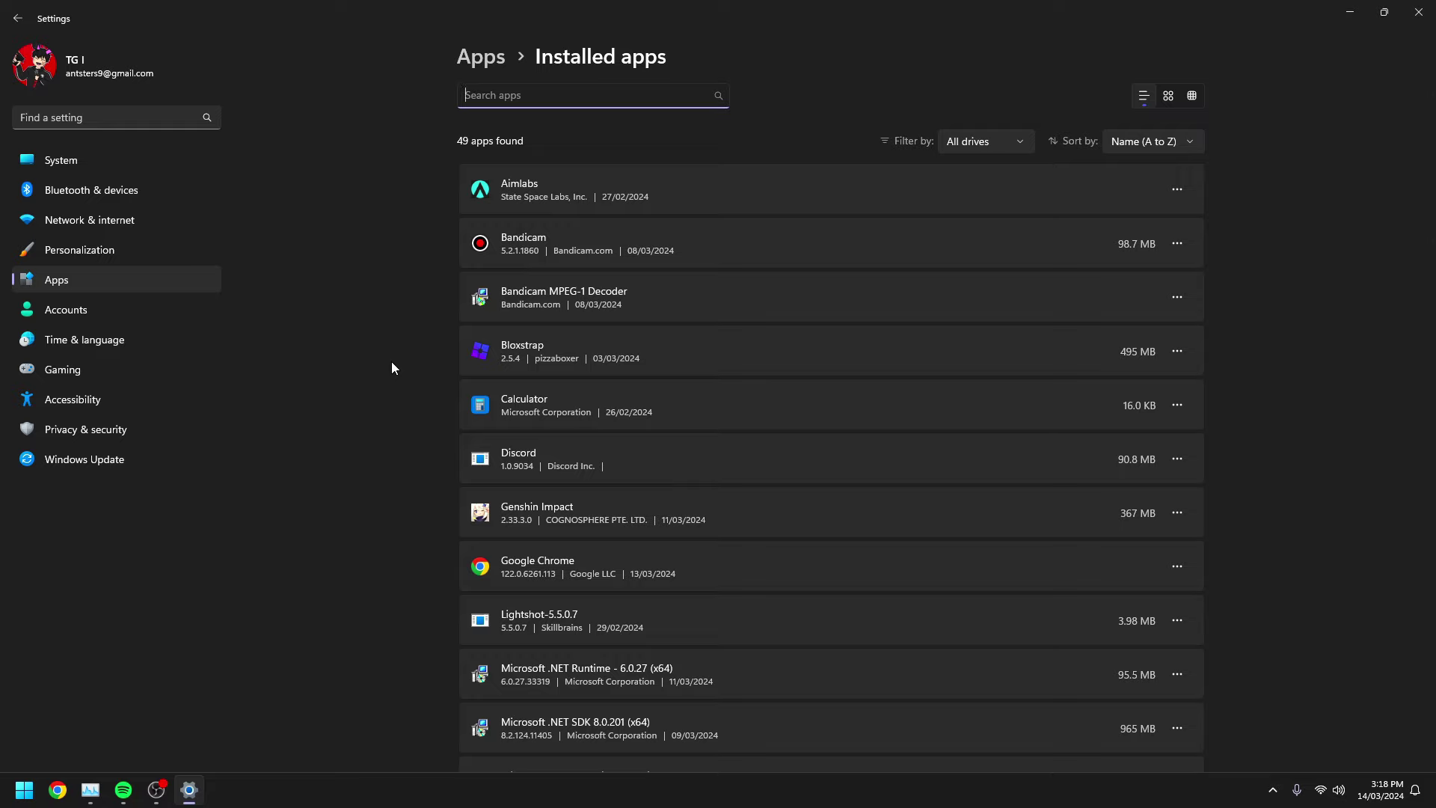
left_click(1416, 12)
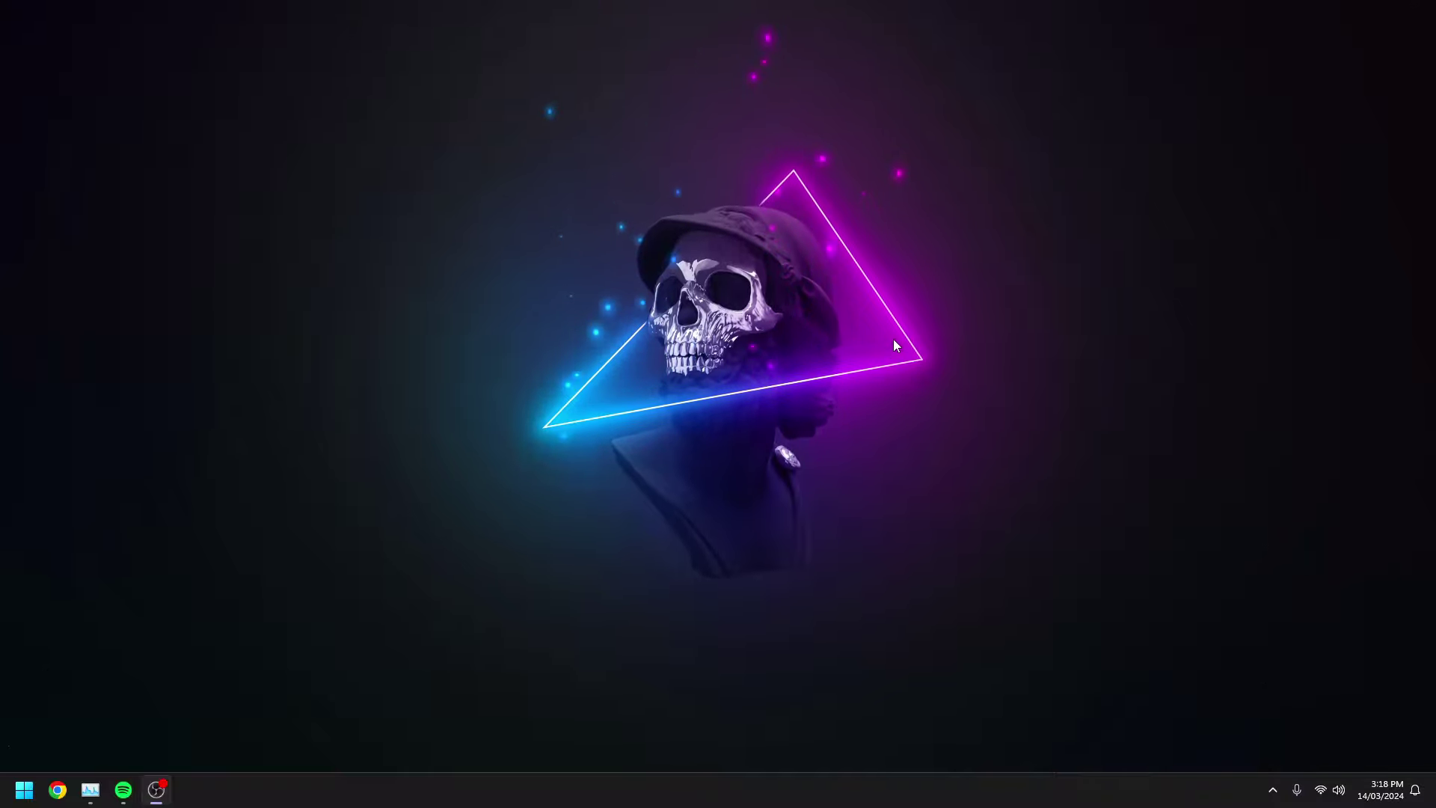
Step: Open the Downloads folder in File Explorer and check it for files that can be removed
key("super+e")
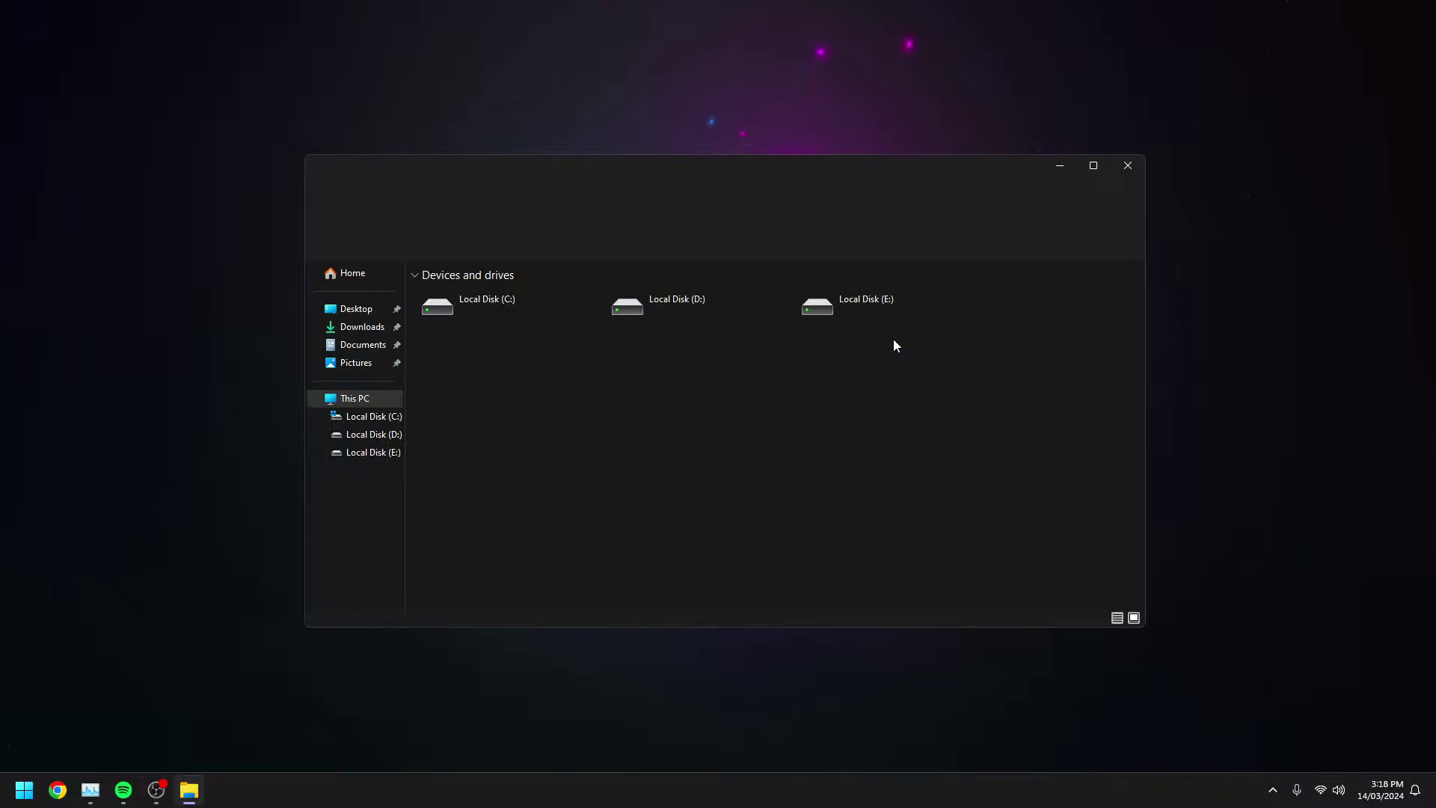
left_click(364, 330)
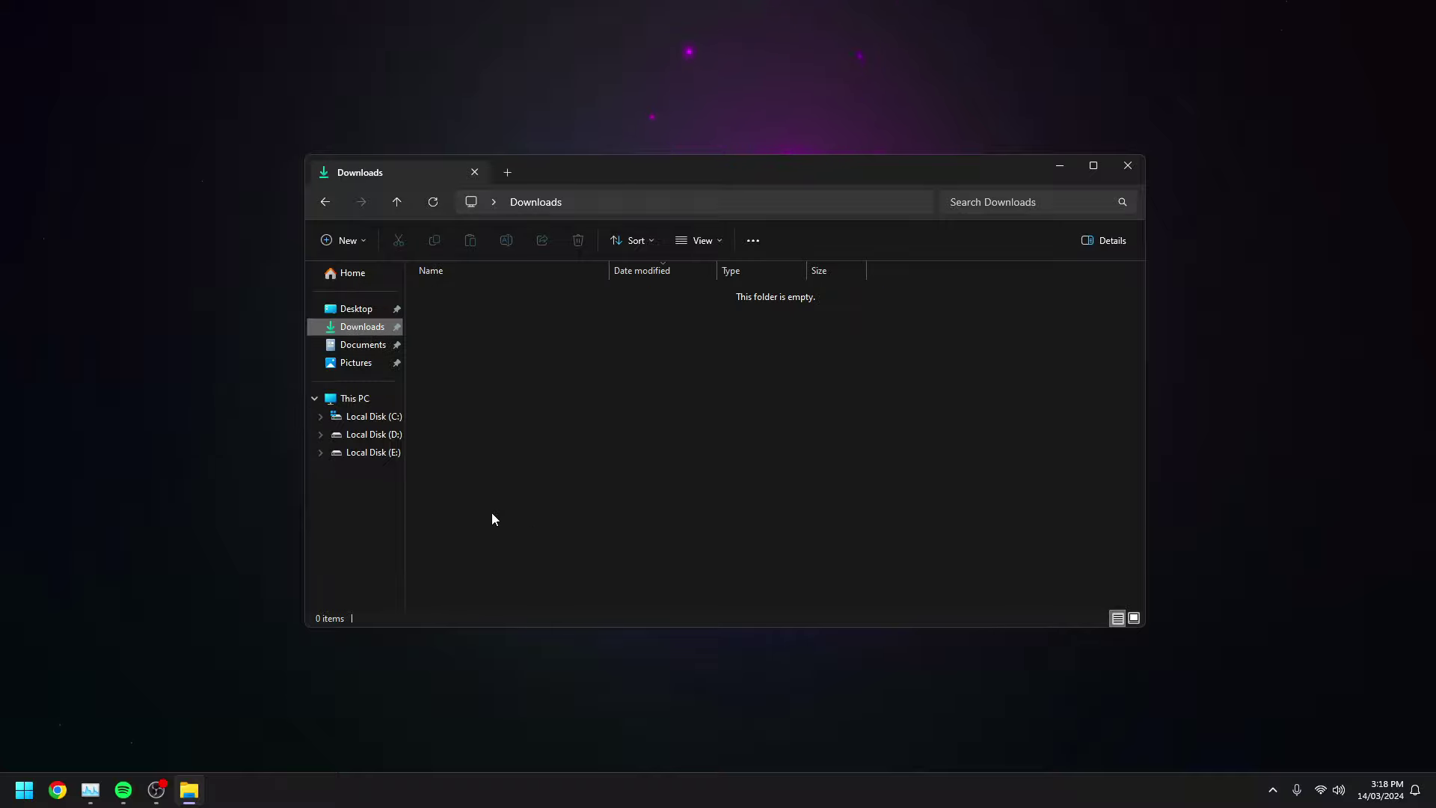
left_click_drag(490, 505, 523, 340)
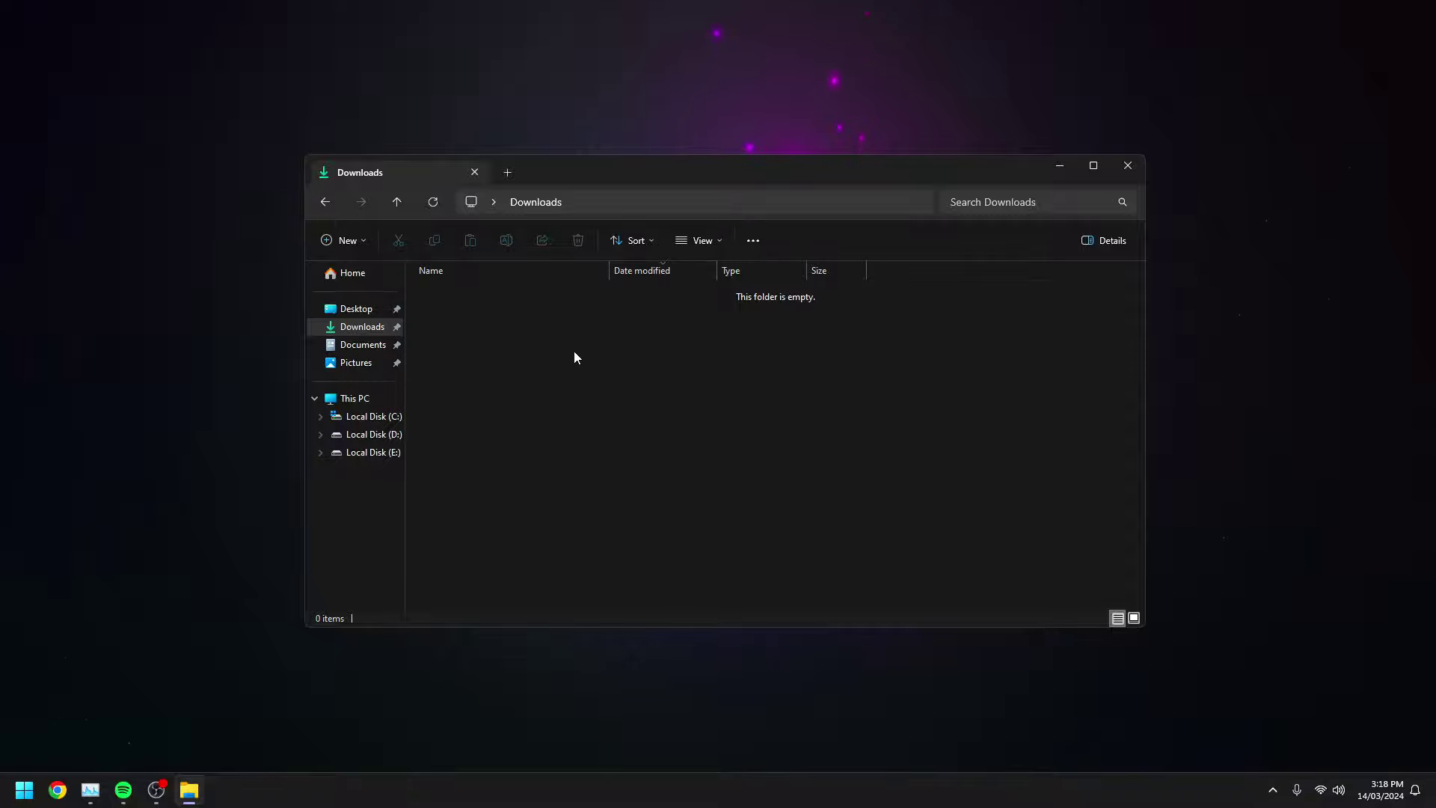
left_click_drag(531, 536, 889, 280)
left_click_drag(475, 541, 843, 332)
left_click_drag(440, 594, 810, 303)
left_click_drag(449, 525, 850, 279)
left_click_drag(503, 541, 972, 274)
left_click_drag(463, 547, 856, 220)
Step: Permanently delete the files from photothumb through Screenshot_33 in the Pictures folder, keeping its three subfolders
left_click(358, 366)
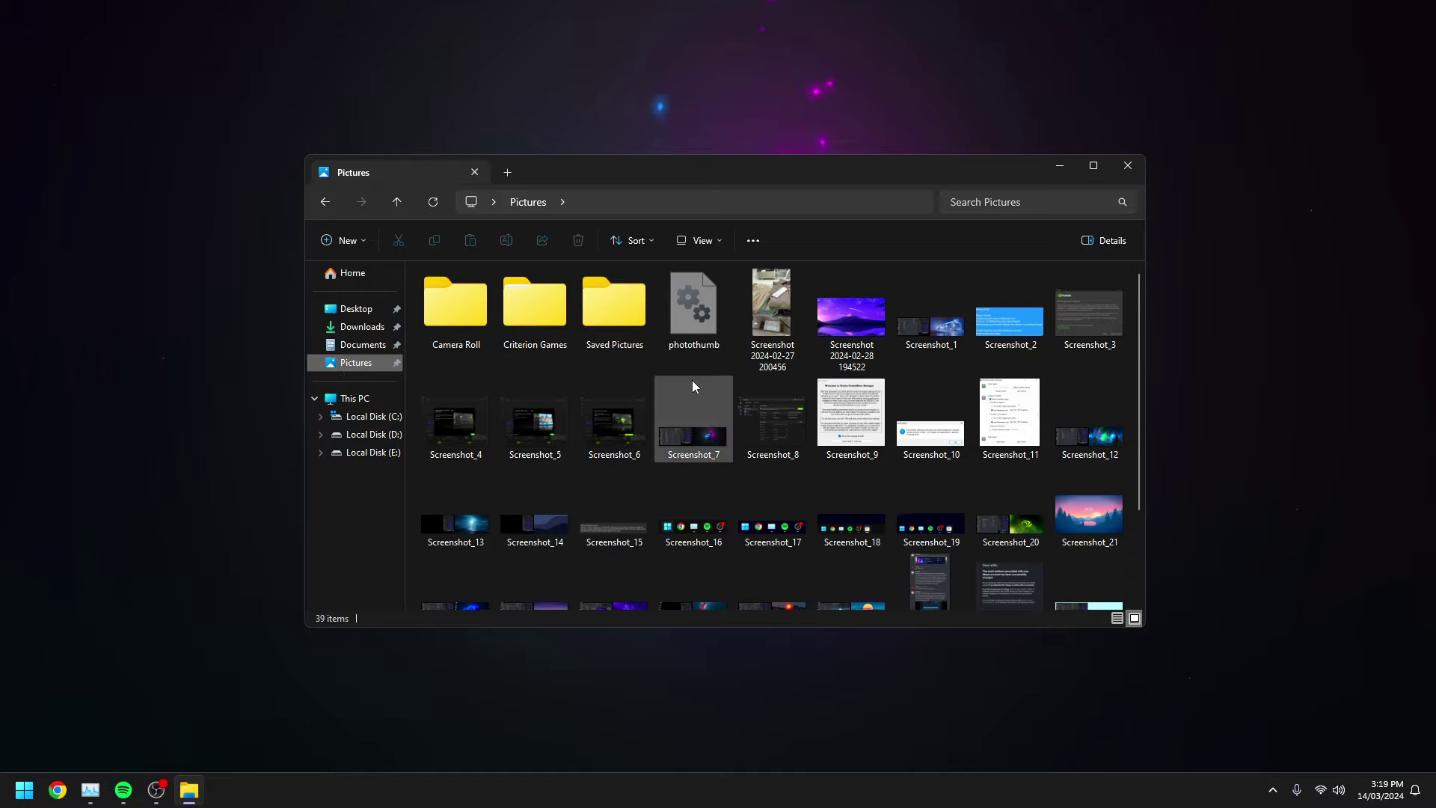
scroll(693, 386, "down", 3)
scroll(833, 509, "up", 3)
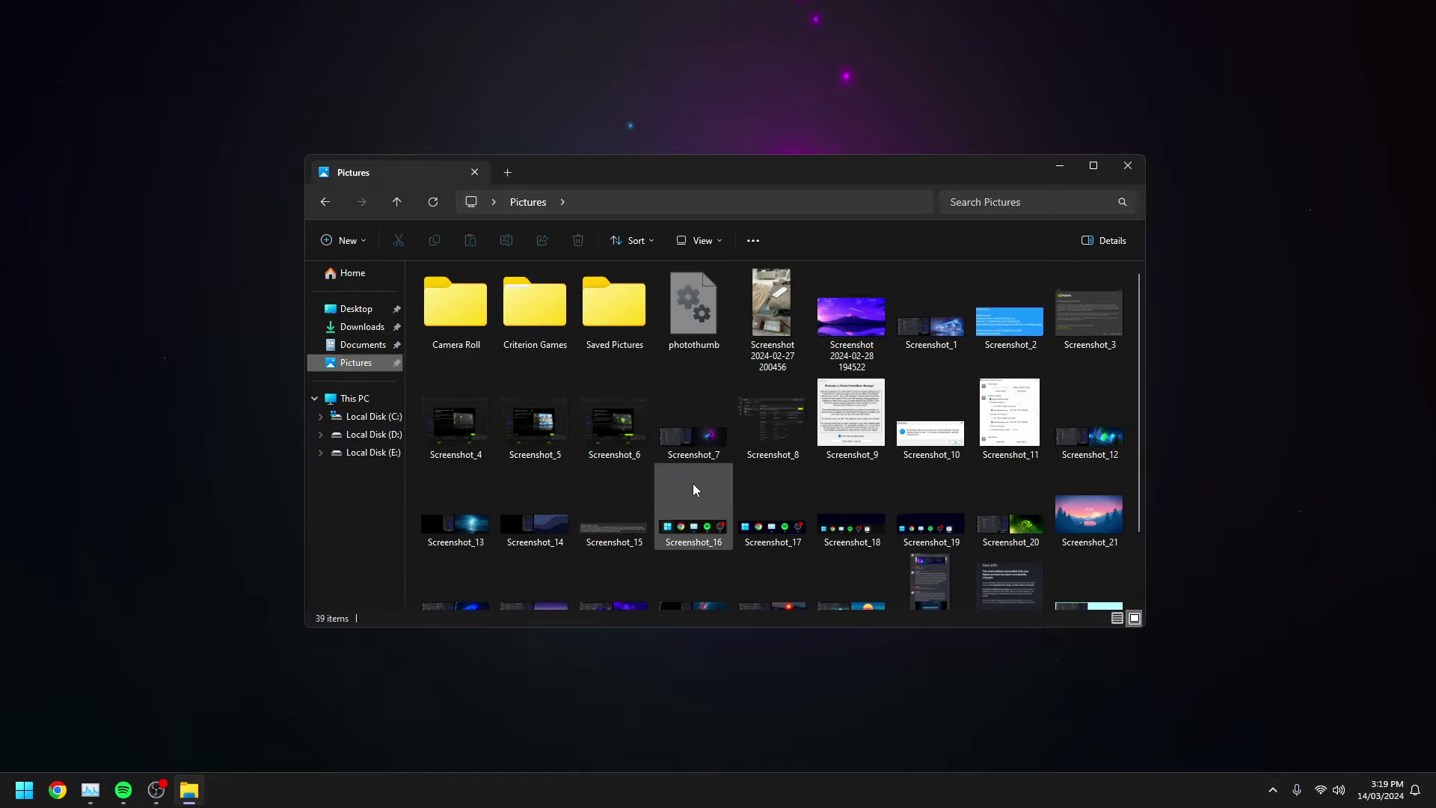
left_click(708, 330)
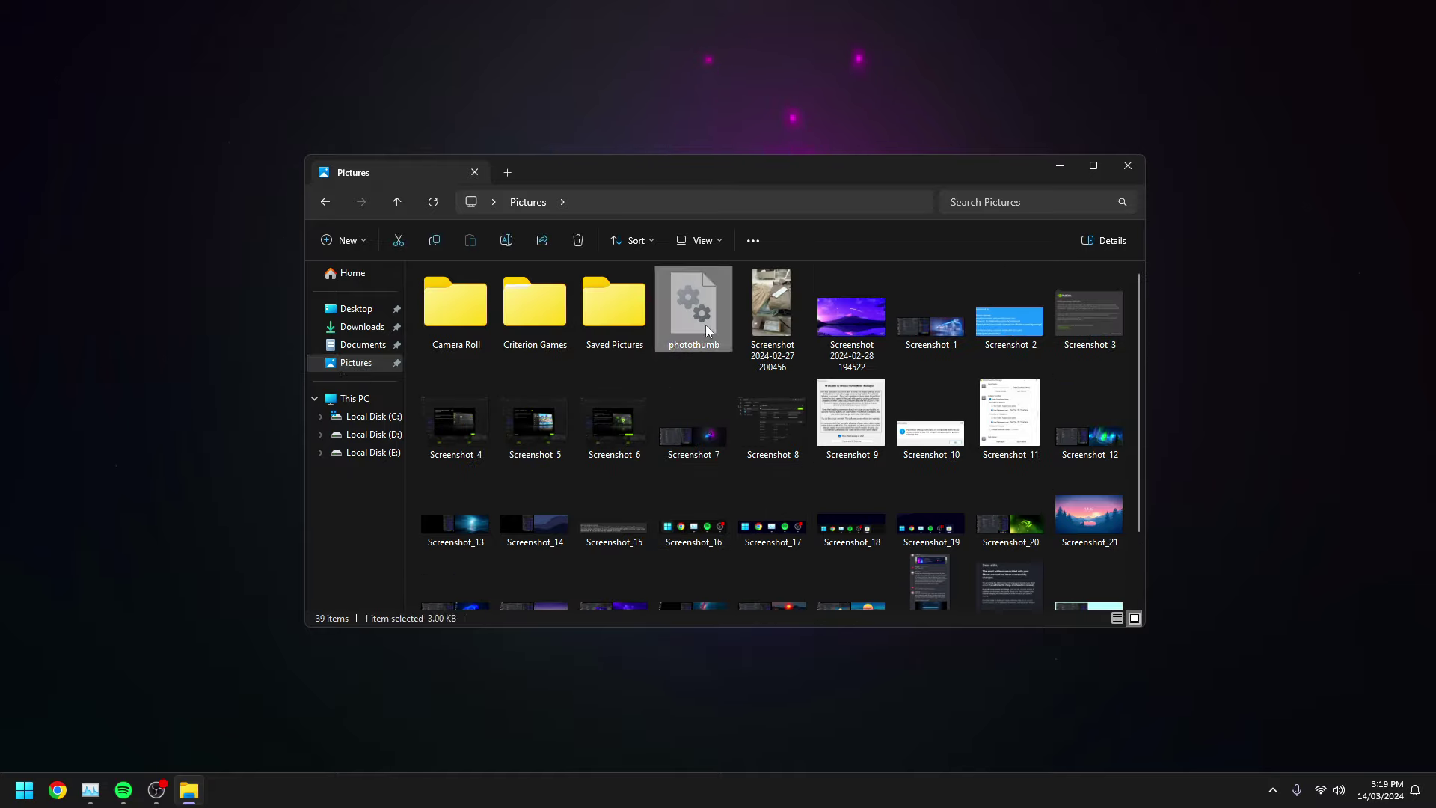
scroll(707, 330, "down", 3)
left_click(628, 587, "shift")
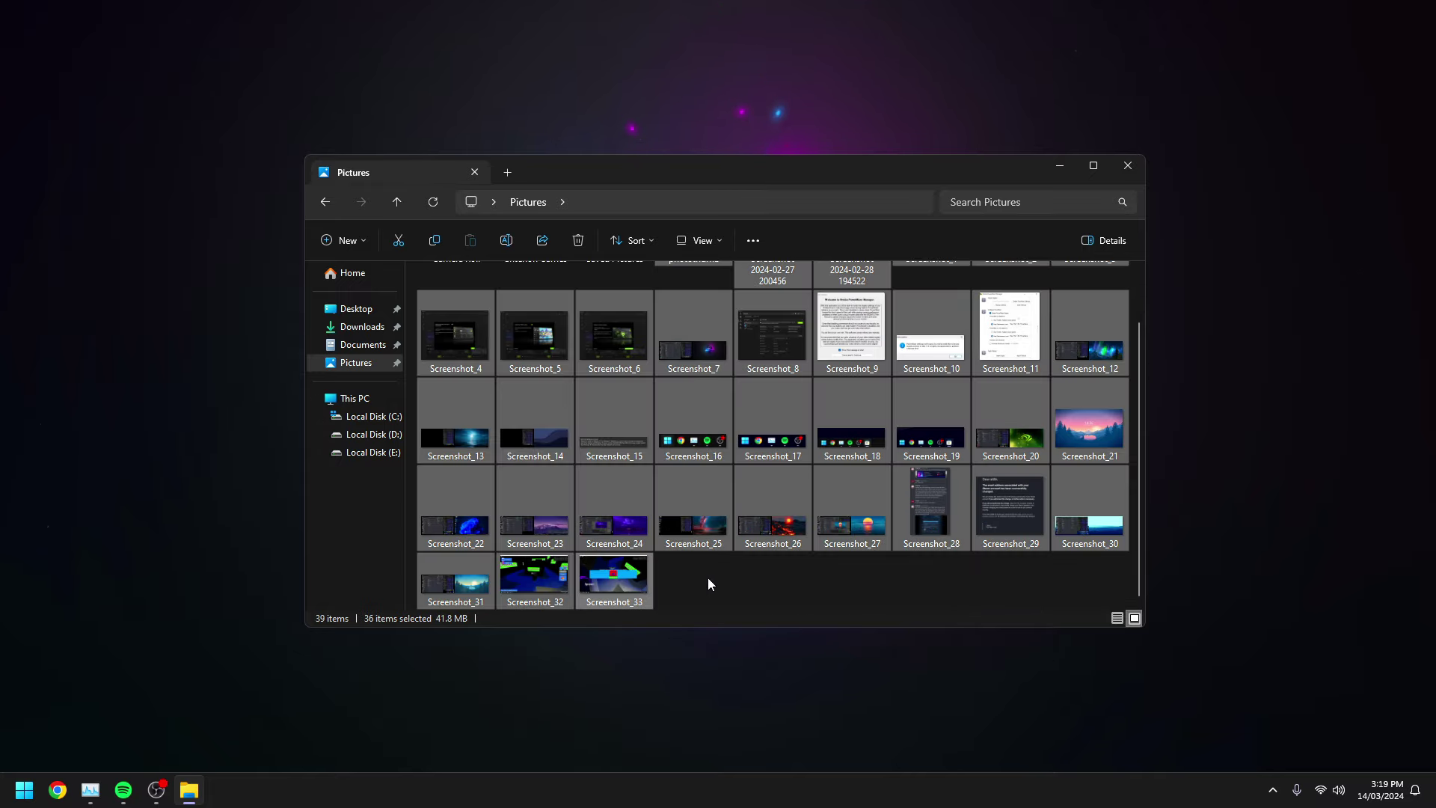
key("shift+Delete")
key("Return")
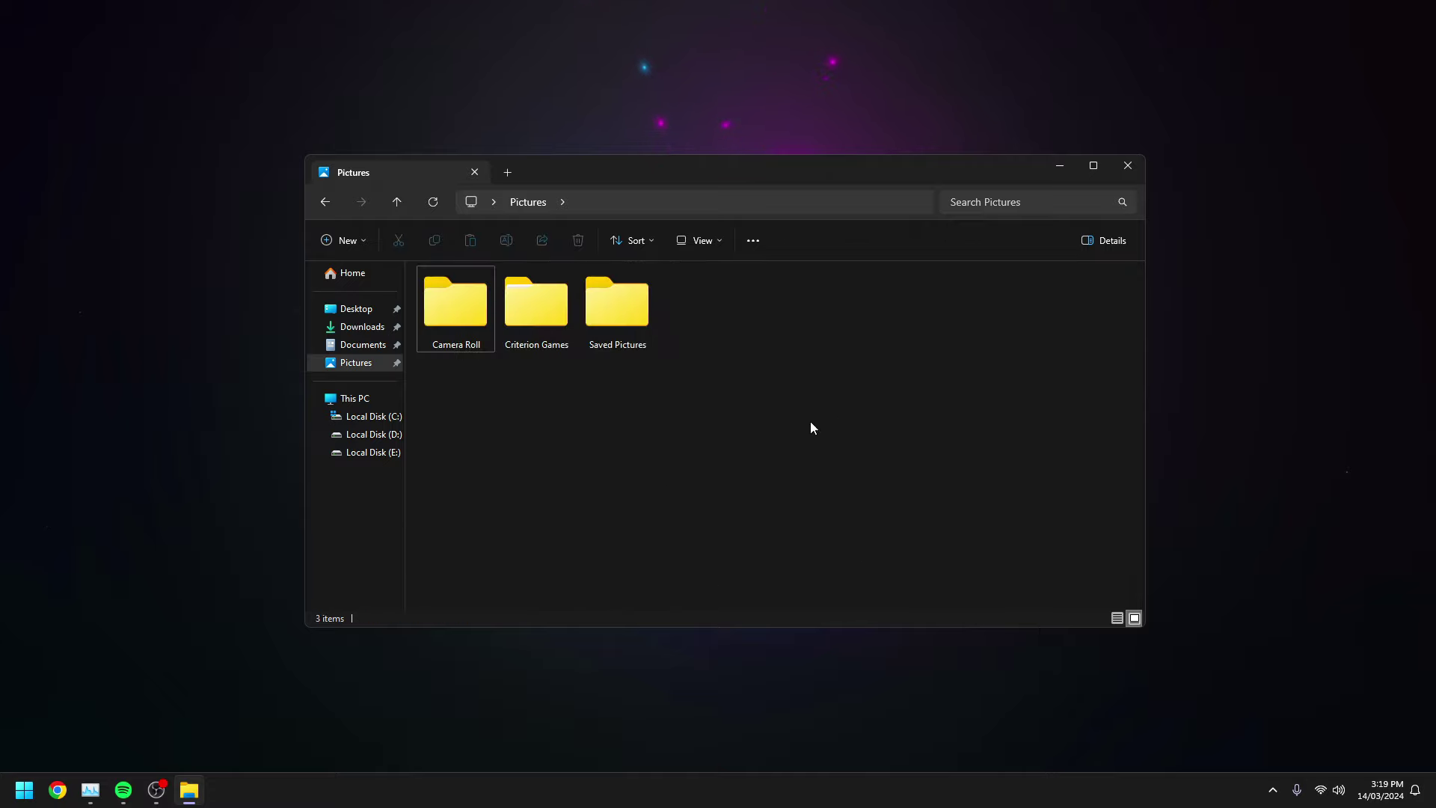
Step: Recheck the Downloads folder and examine the folders in Documents, including Need for Speed Heat and Criterion Games
left_click(370, 329)
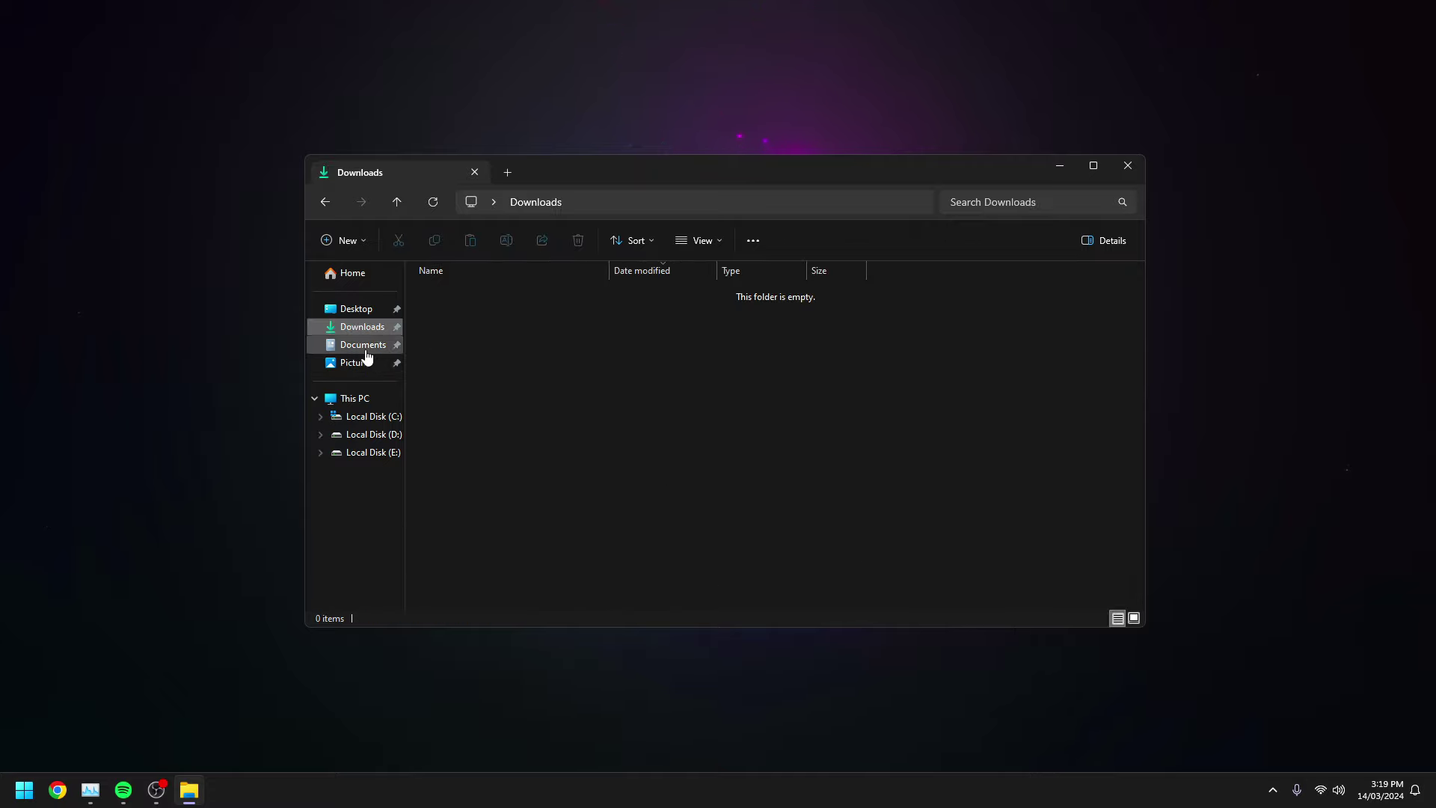
left_click(362, 349)
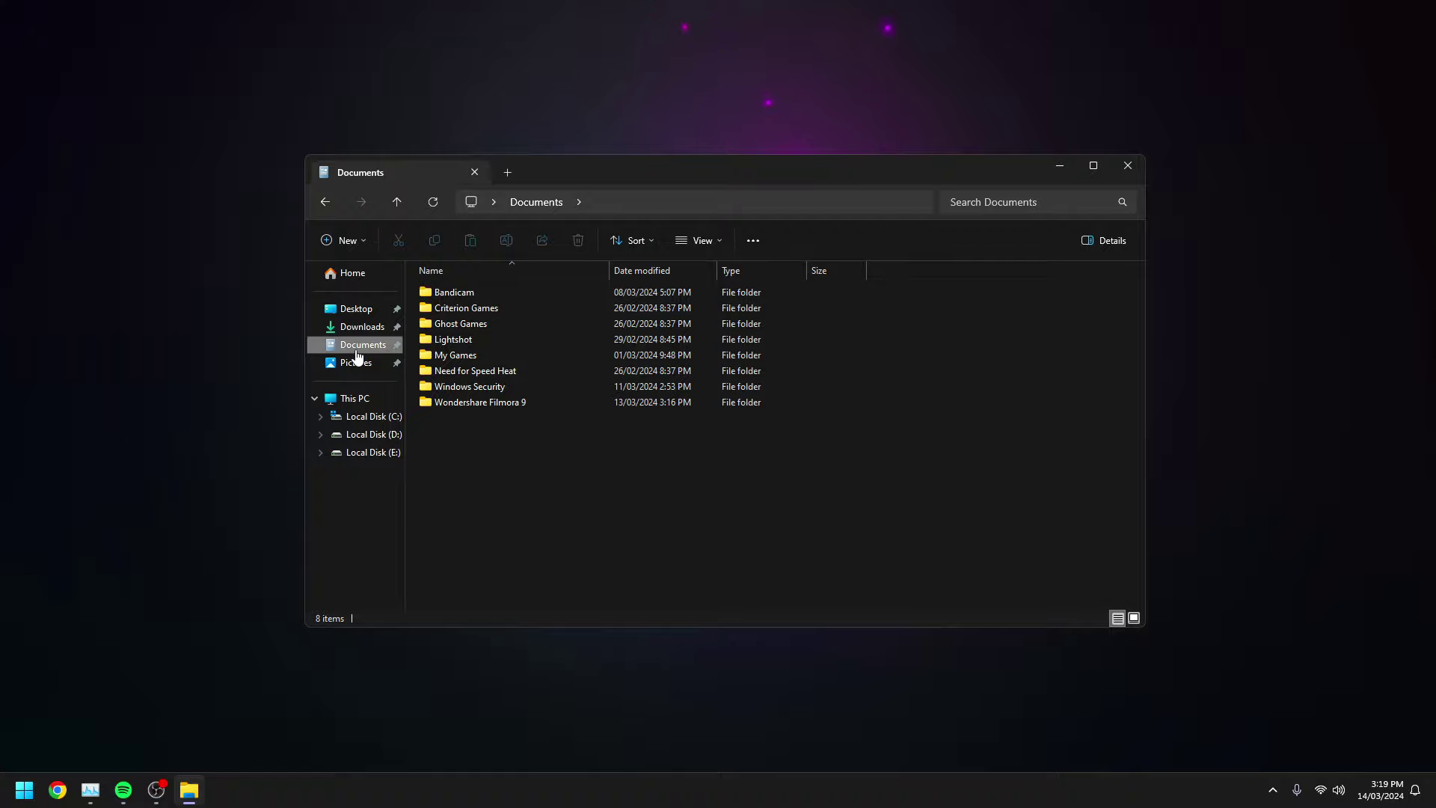
left_click_drag(423, 443, 621, 289)
left_click(596, 472)
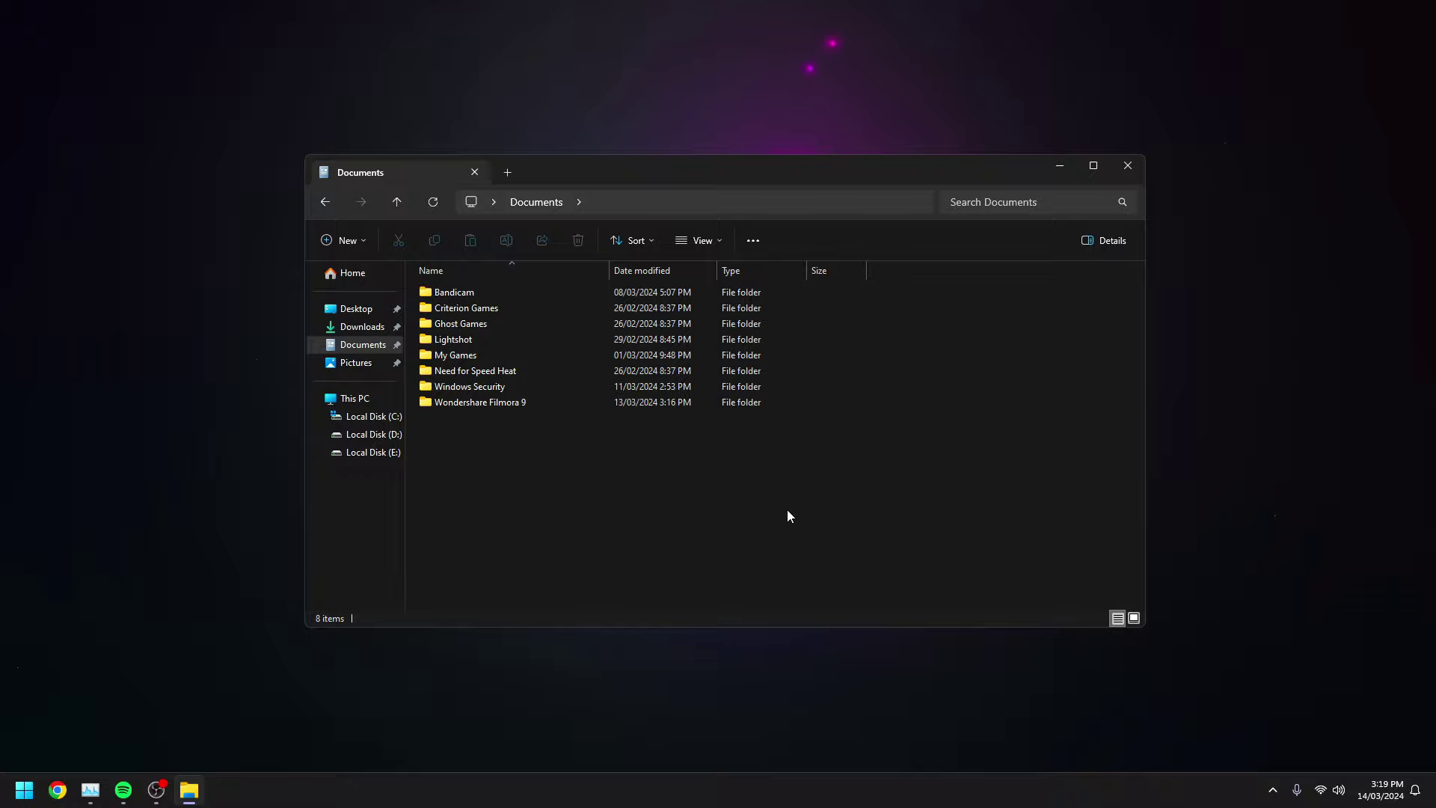
left_click(448, 374)
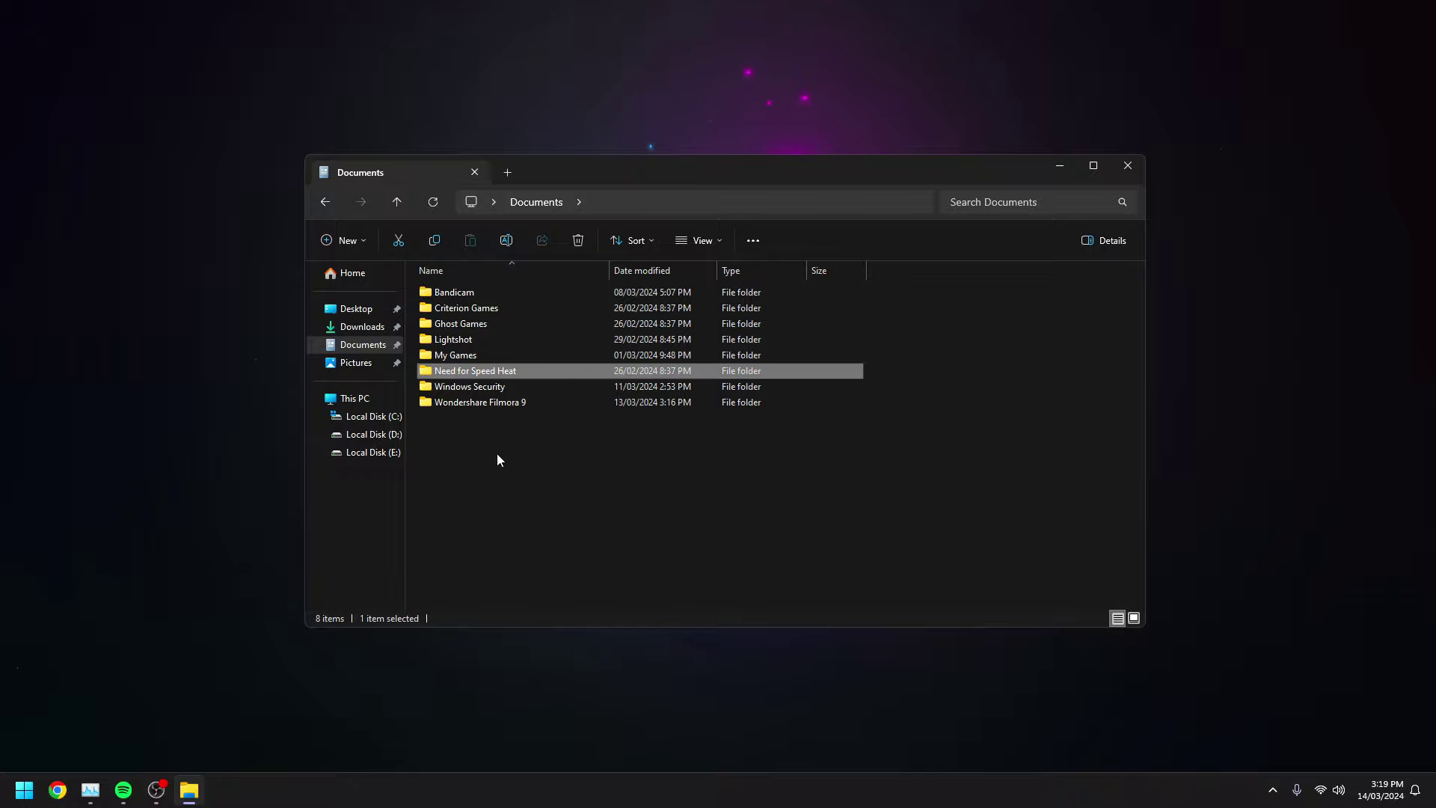
left_click(458, 309)
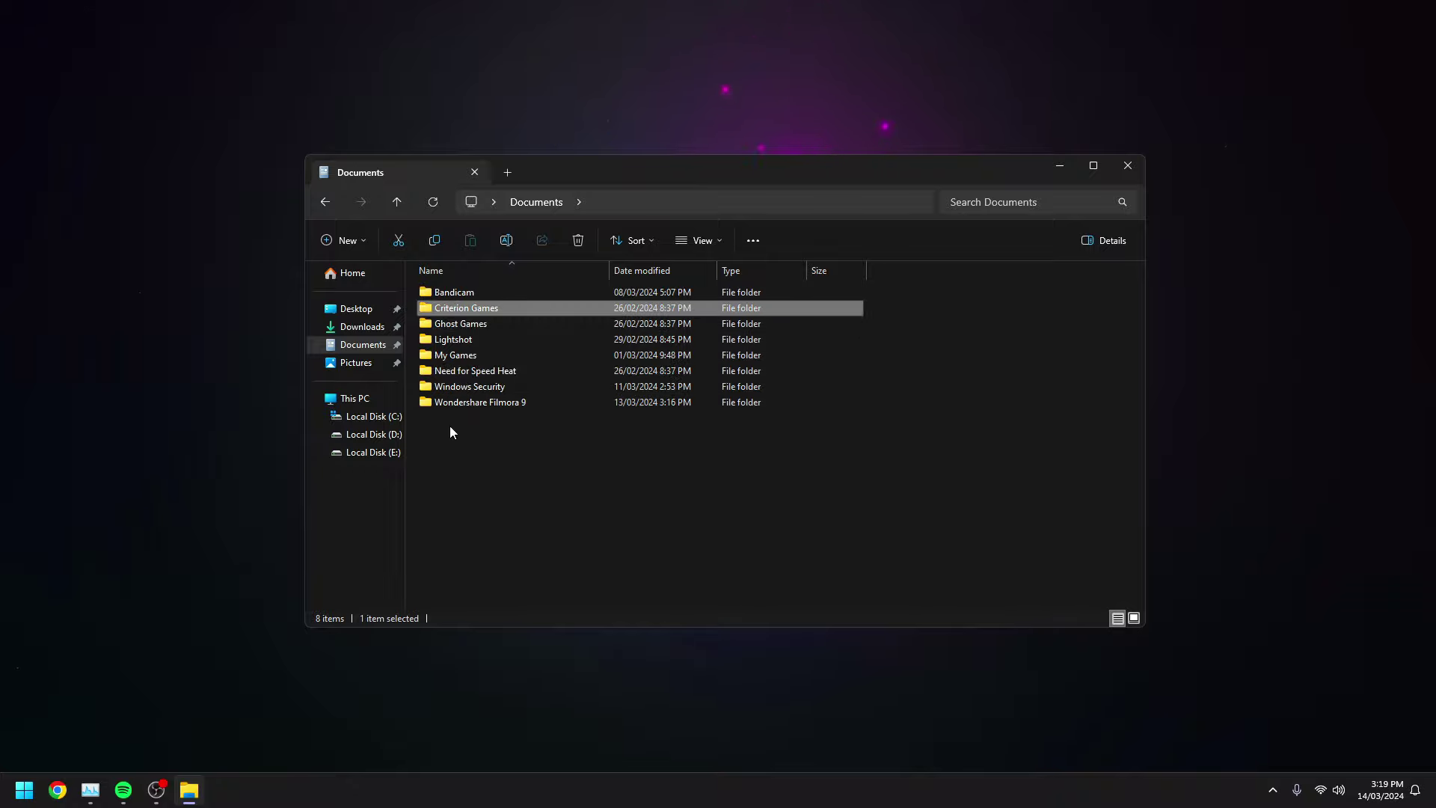
Step: Check the combined size of all folders in Documents in their properties, deselect them, and go to This PC
left_click_drag(431, 461, 687, 262)
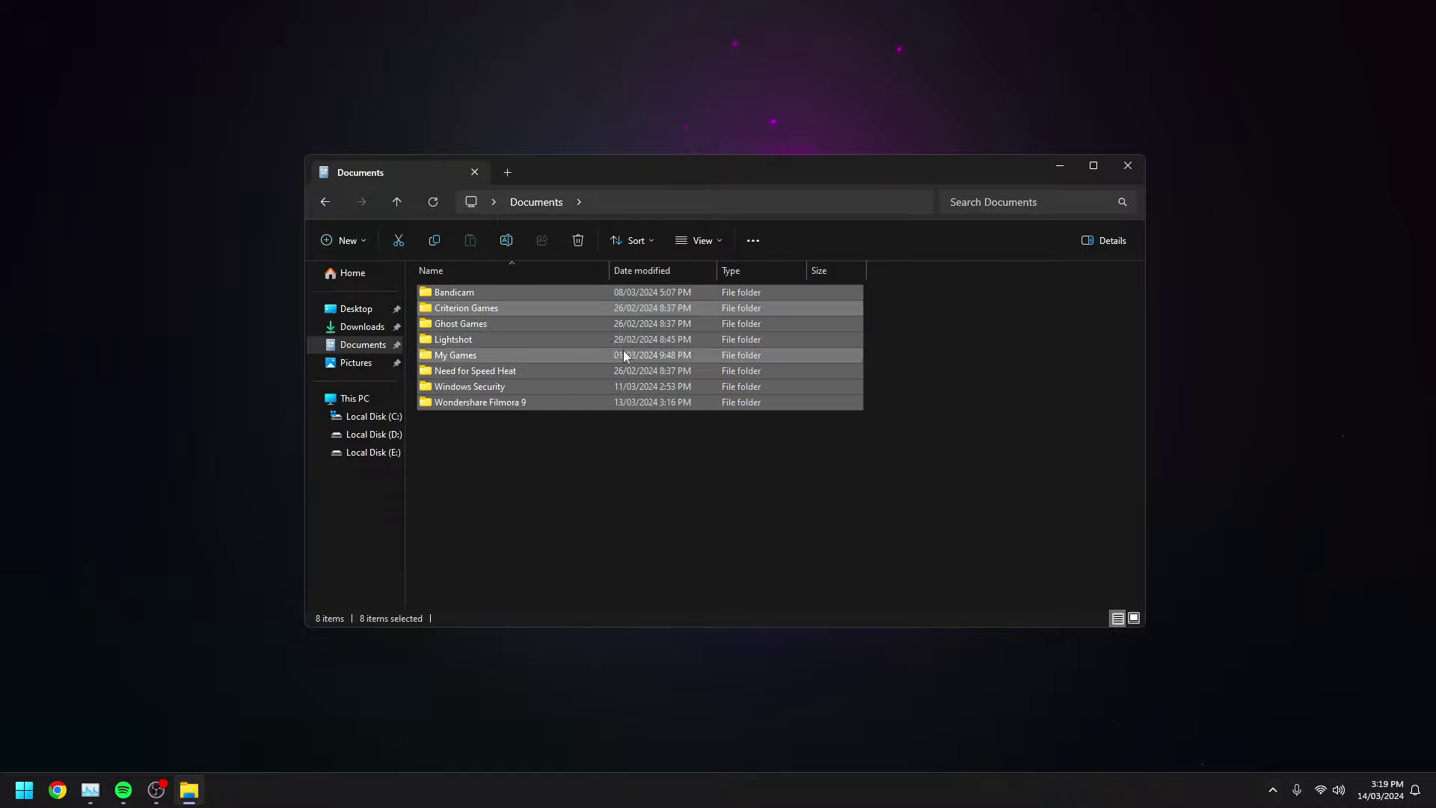
right_click(514, 343)
left_click(568, 615)
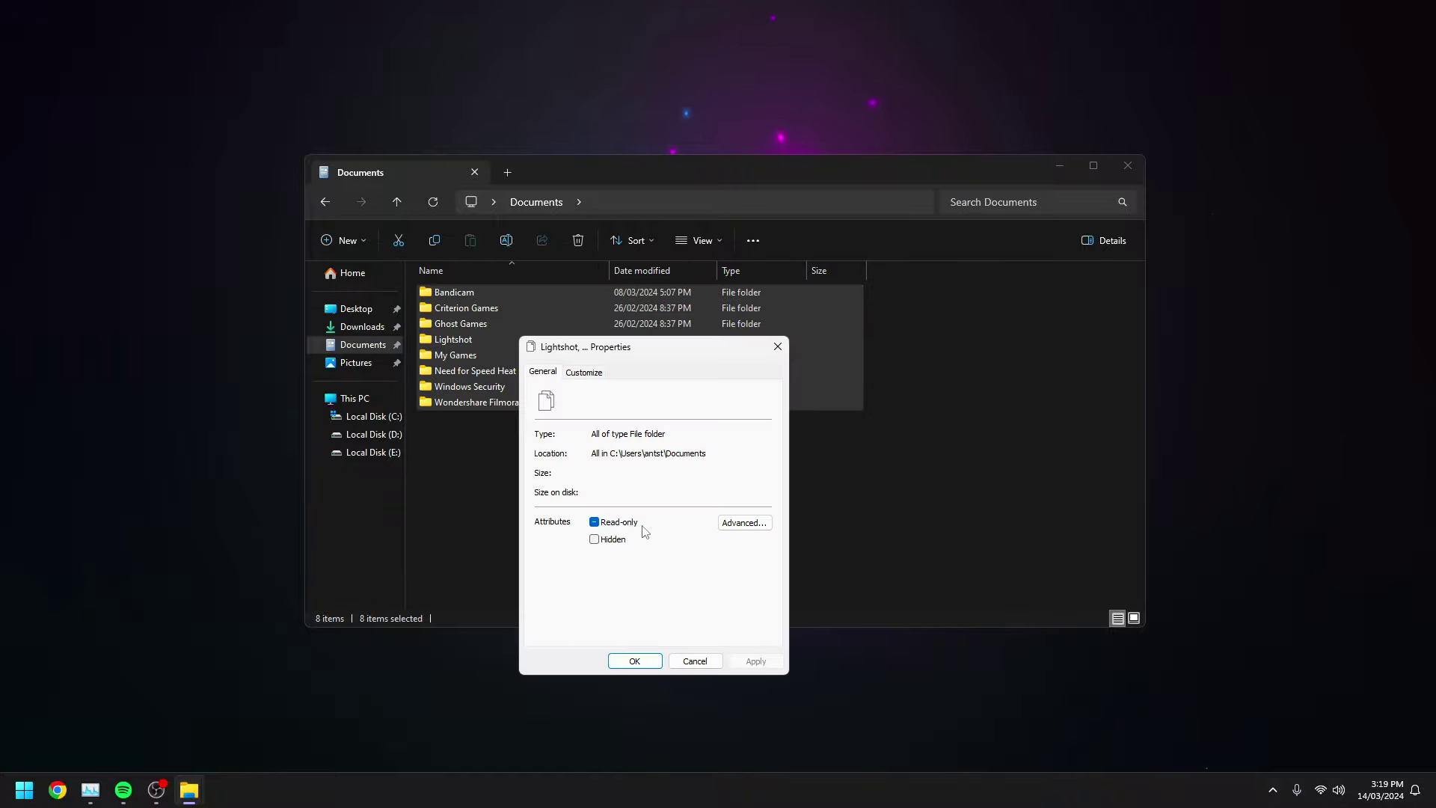
left_click_drag(716, 294, 733, 258)
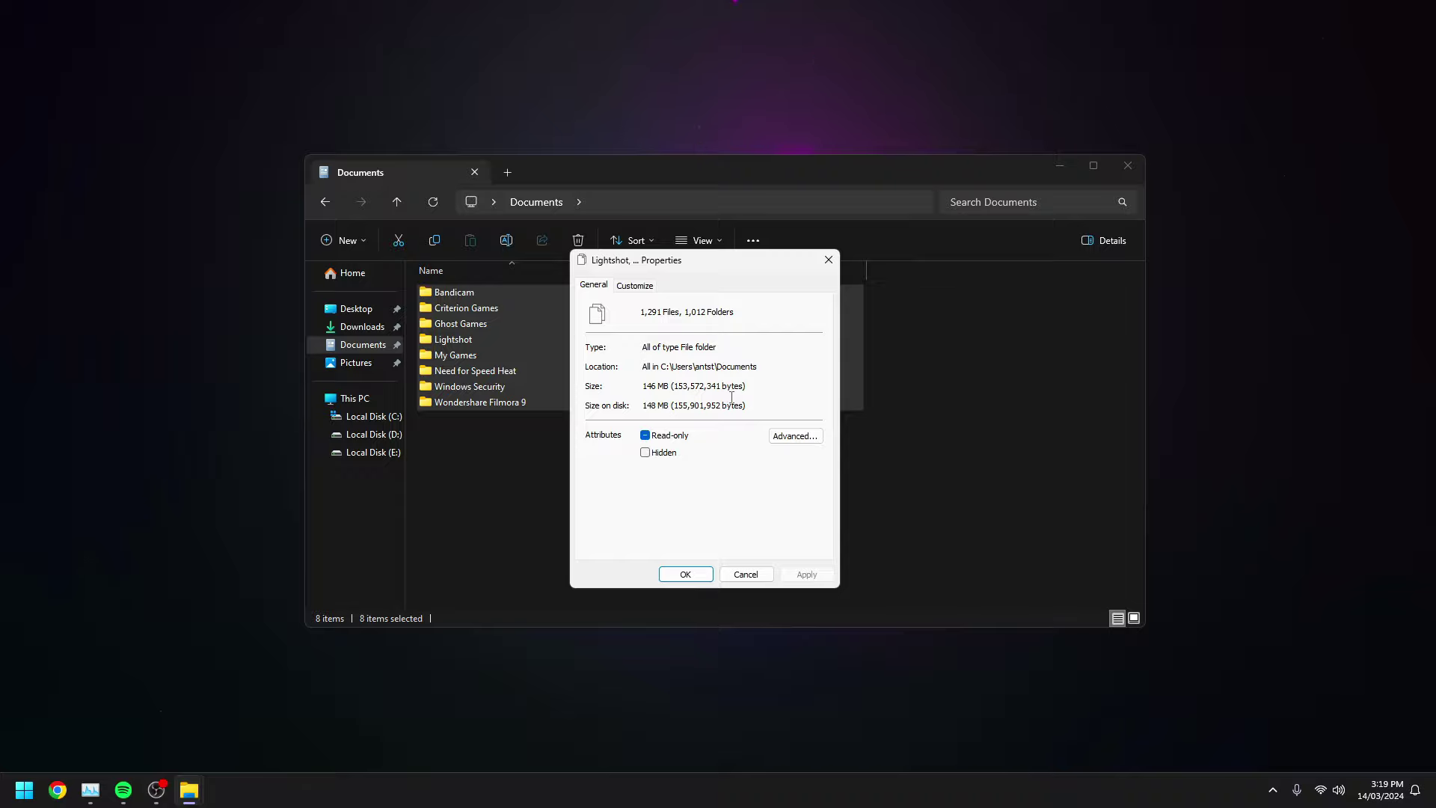
left_click(828, 260)
left_click_drag(442, 487, 767, 280)
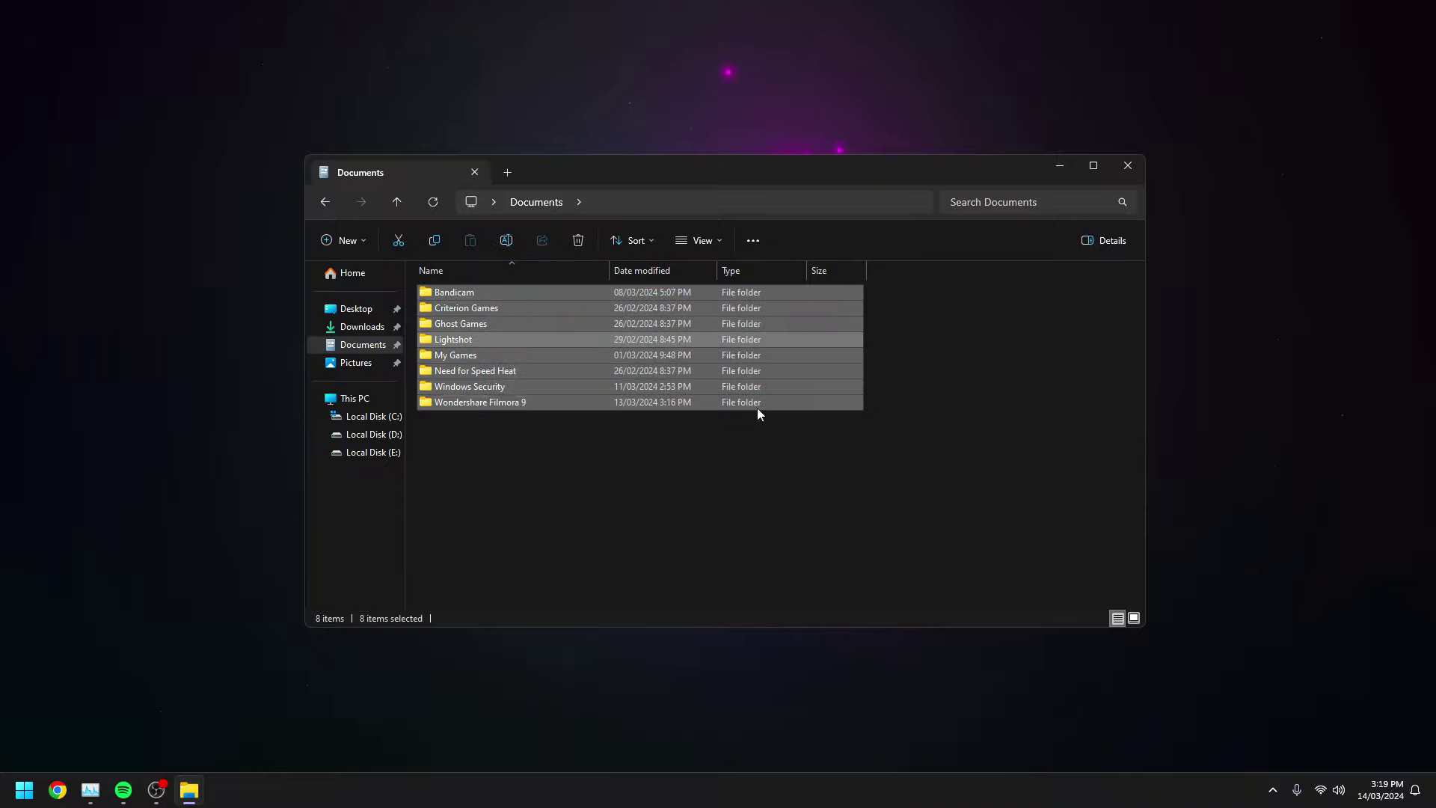
left_click(588, 483)
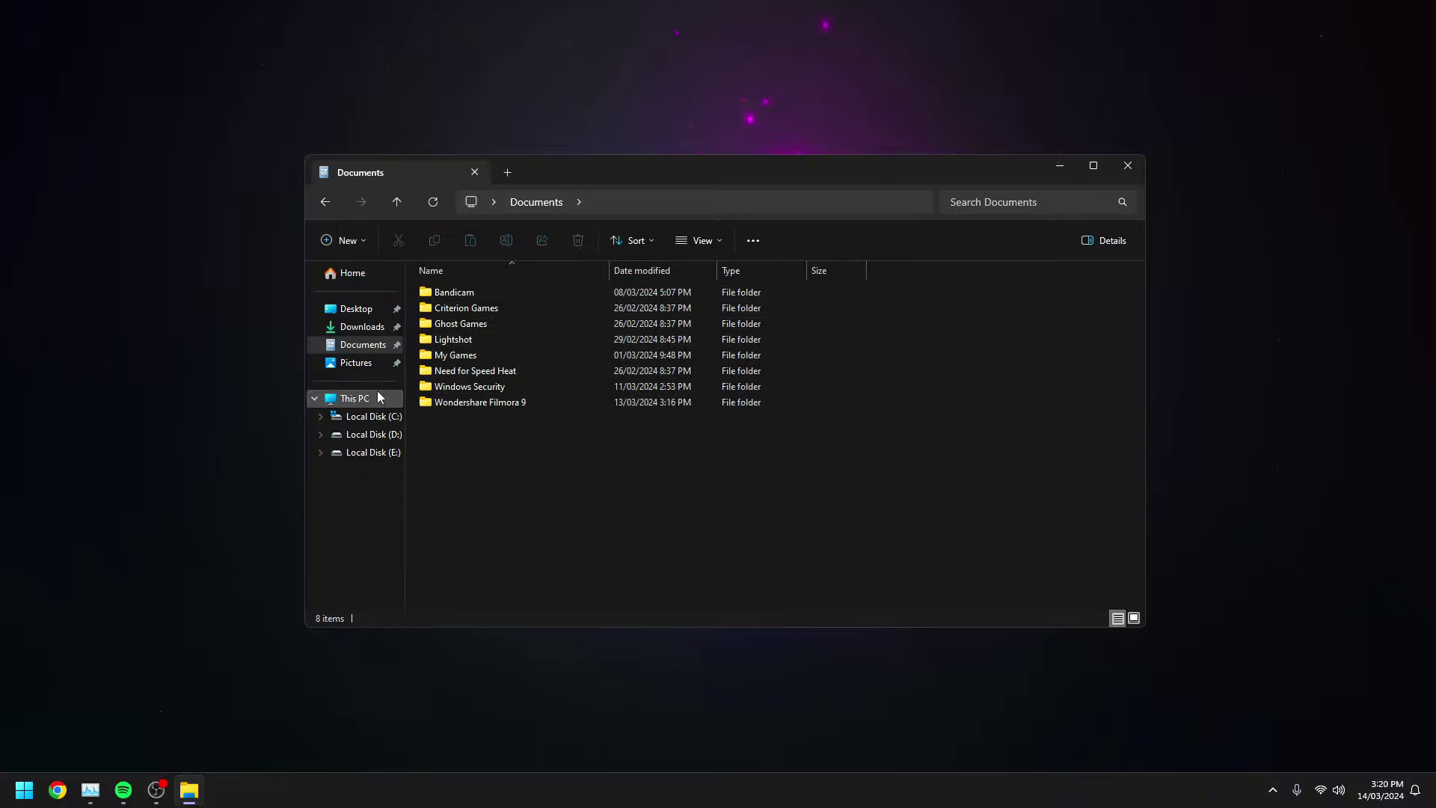
left_click(382, 401)
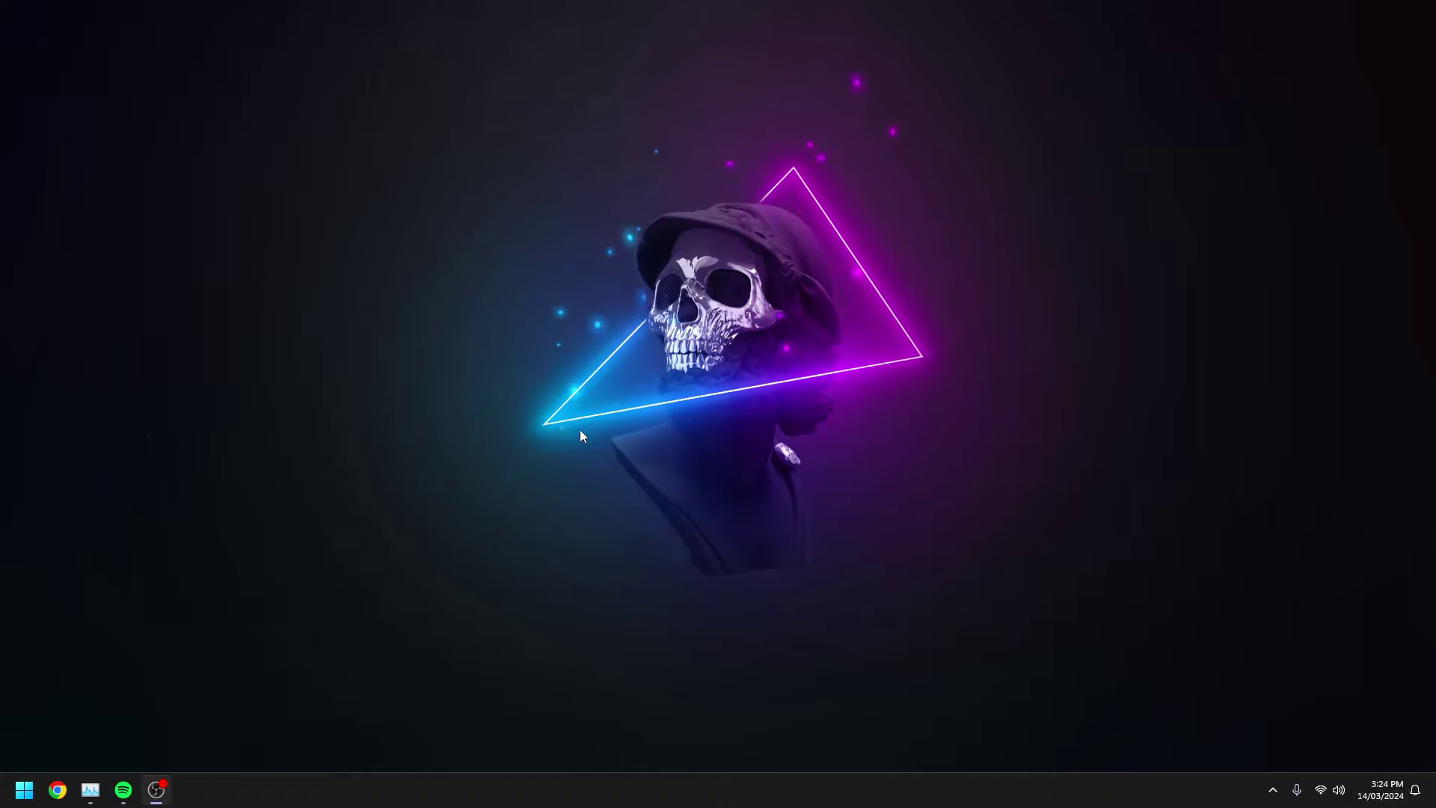
Step: Open Command Prompt as administrator, allow it to make changes, and move its window to the middle of the desktop
key("super")
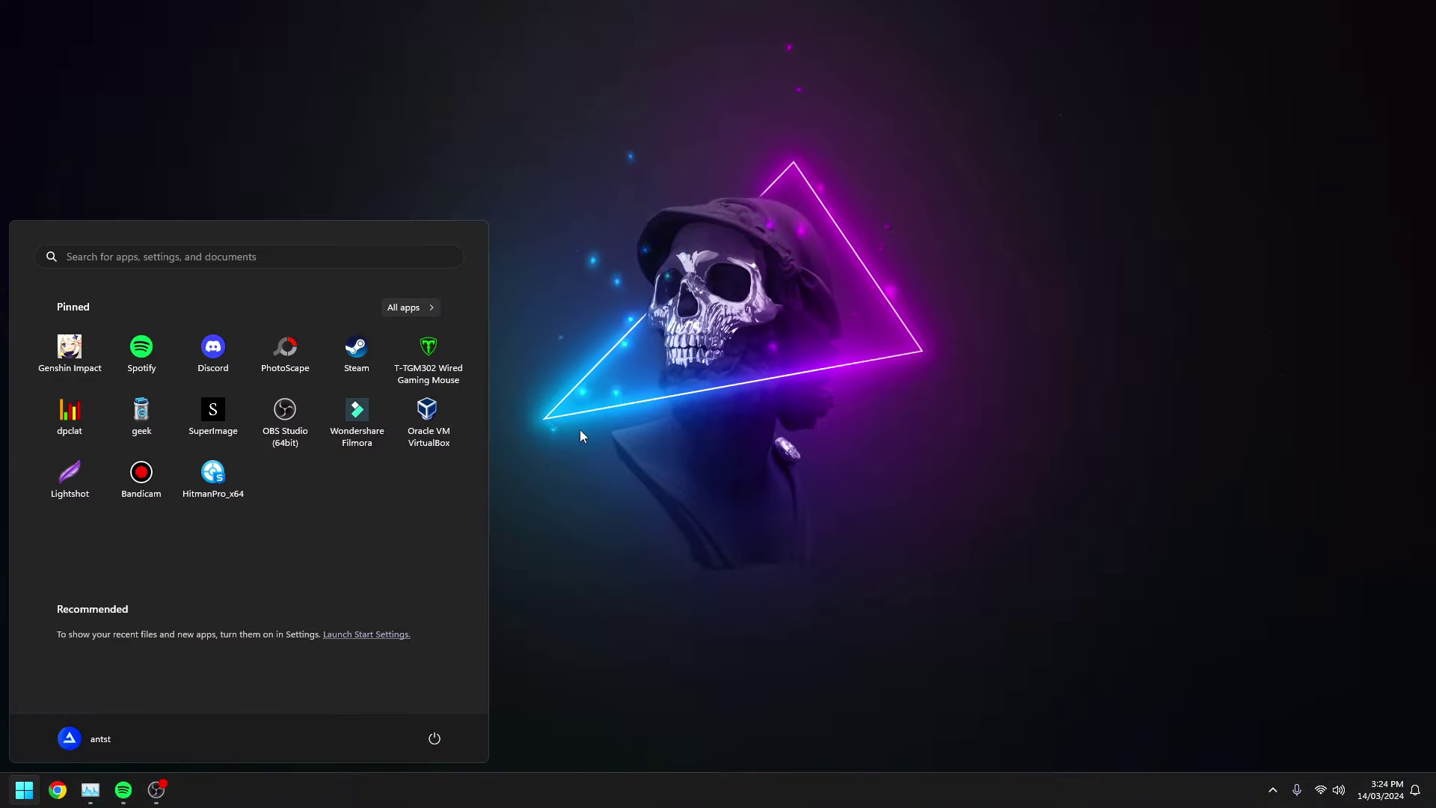
type("cmd")
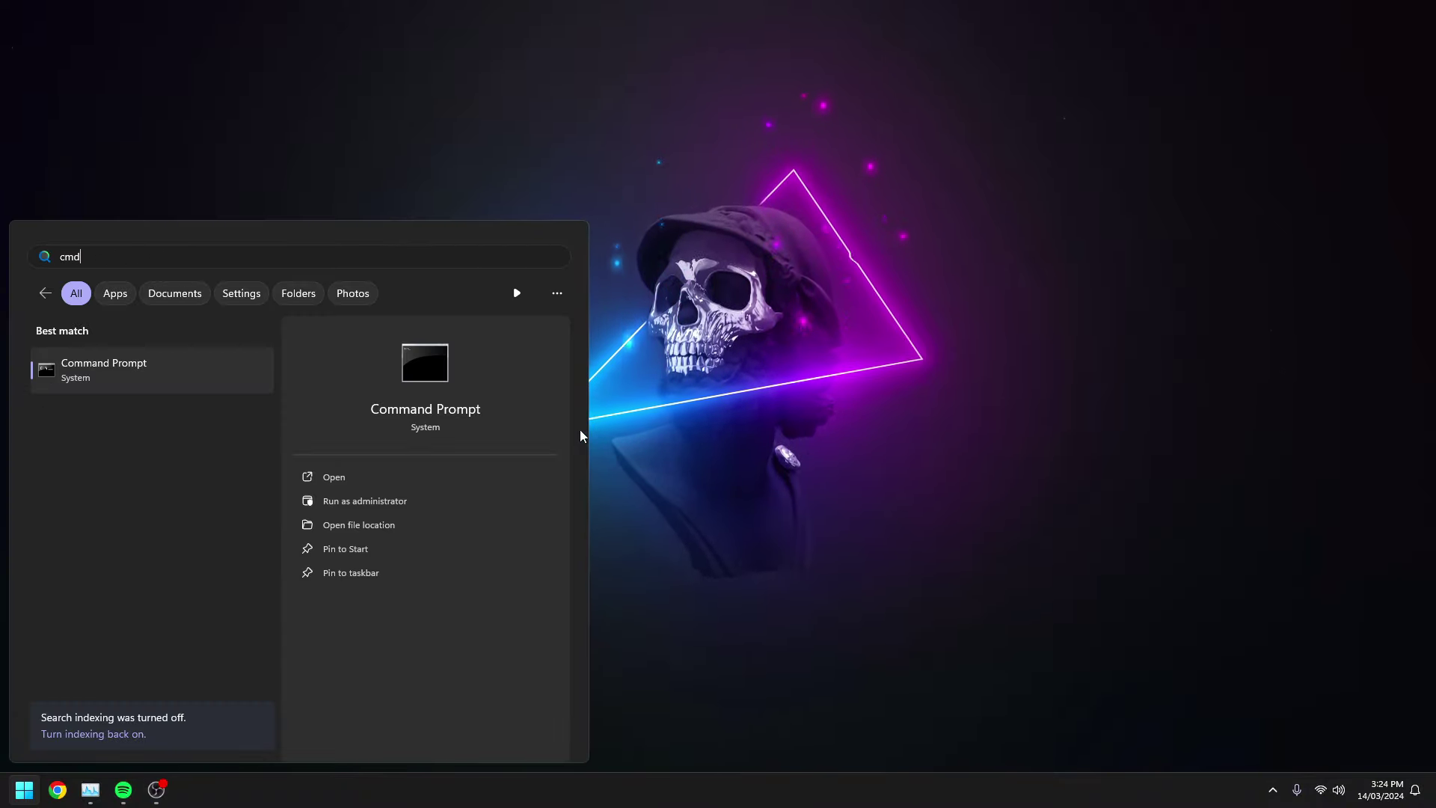
left_click(378, 501)
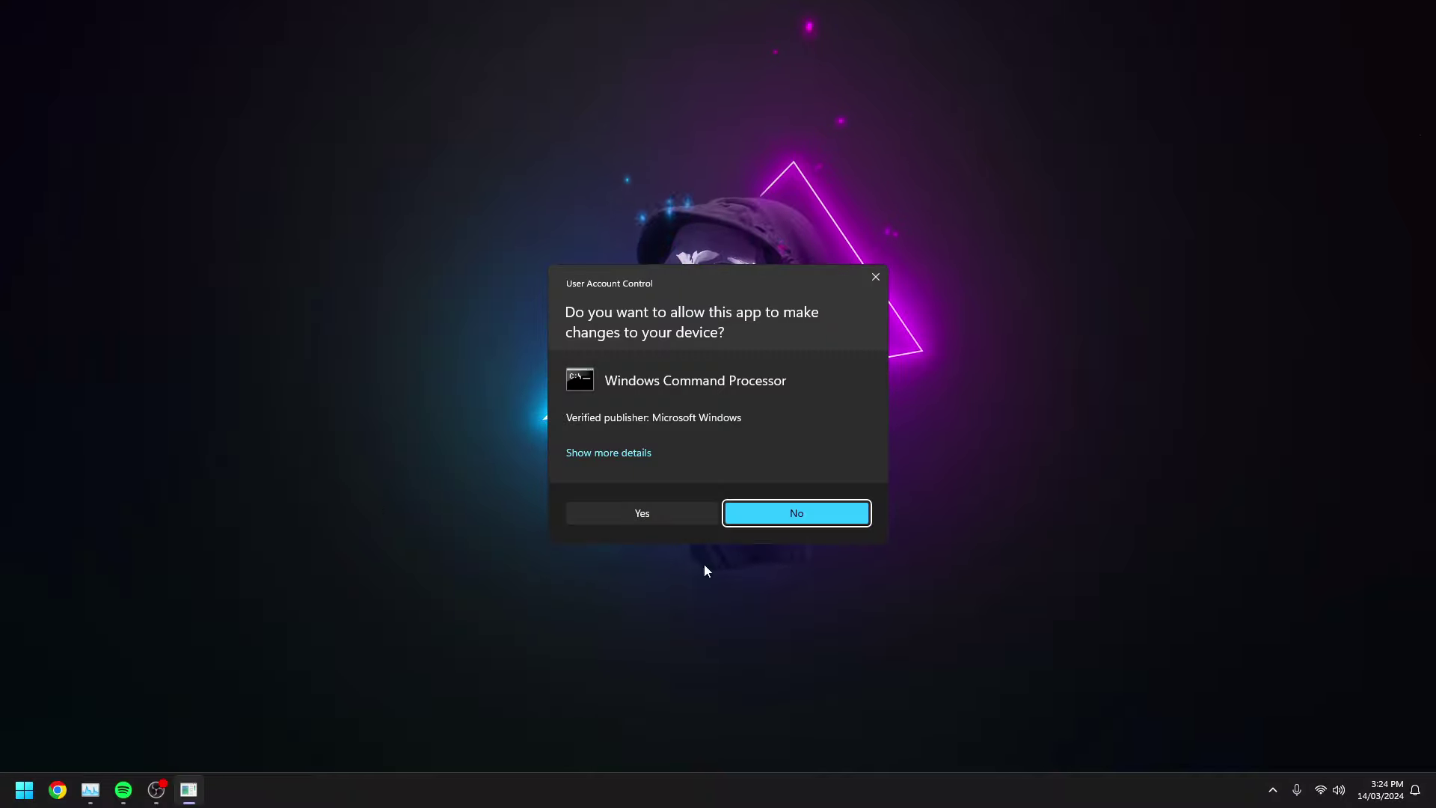
left_click(642, 514)
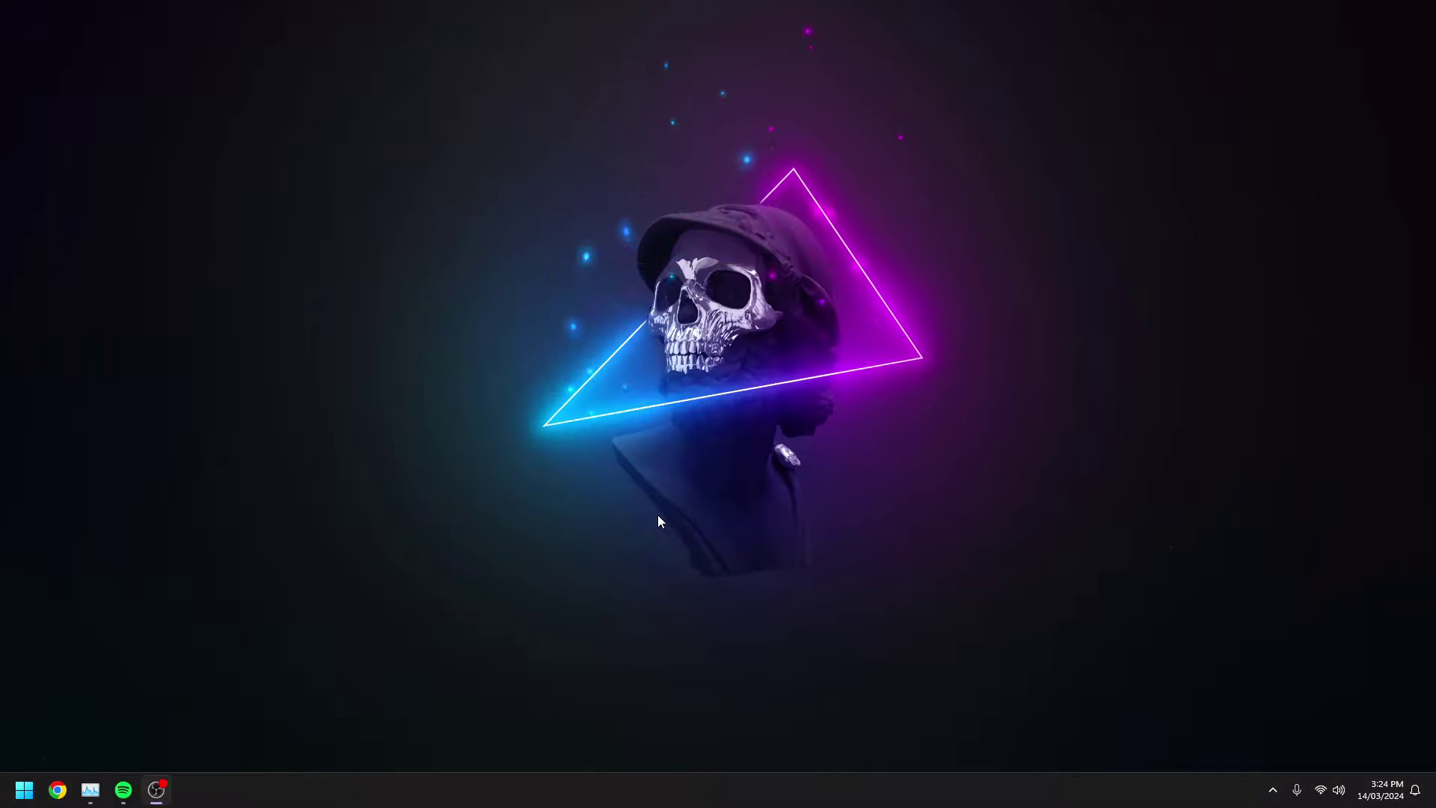
left_click_drag(275, 29, 609, 177)
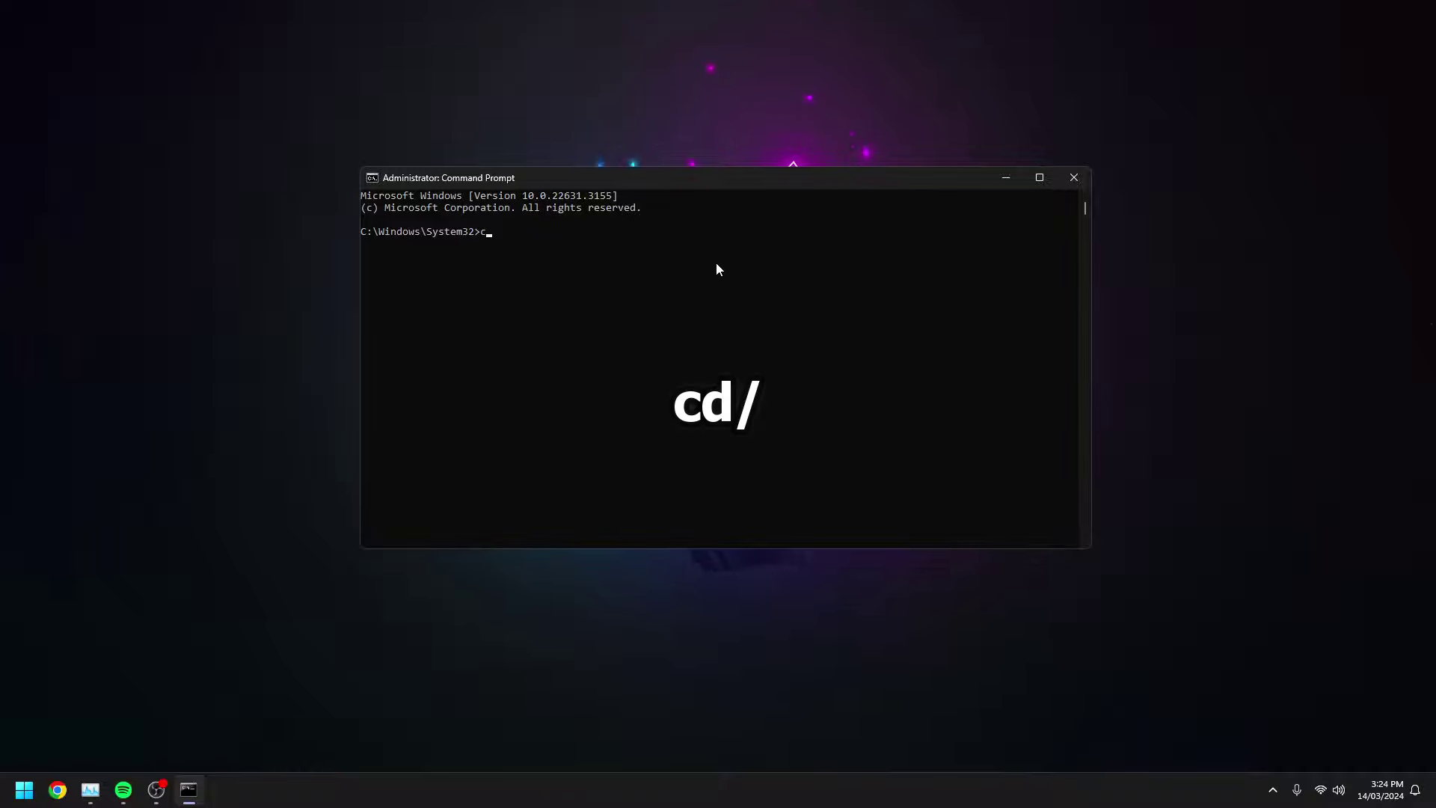
Step: Change to the root of drive C with cd/ and delete all log files there with del *.log /a /s /q /f
type("cd/")
key("Return")
type("del *.log /a /s /q /f")
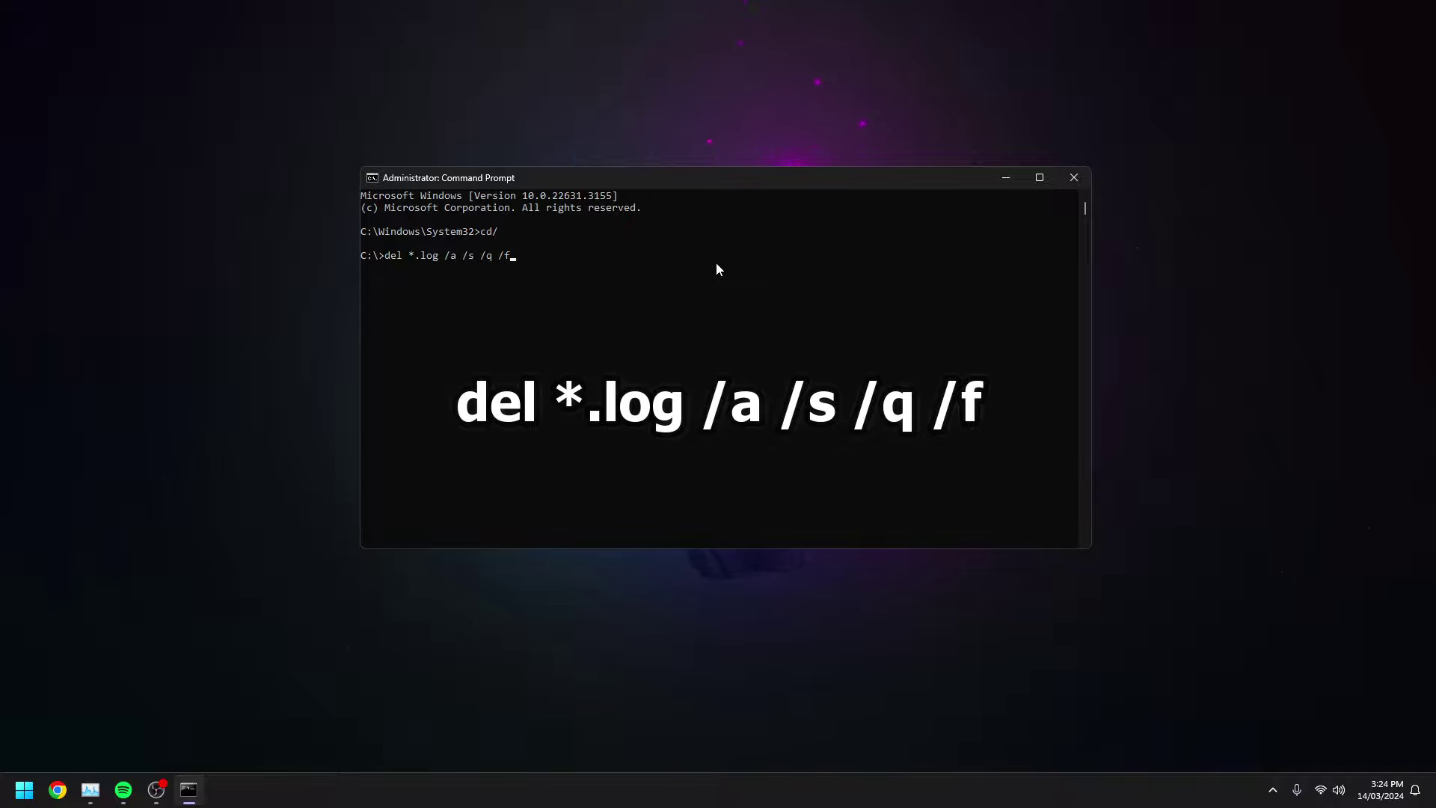
key("Return")
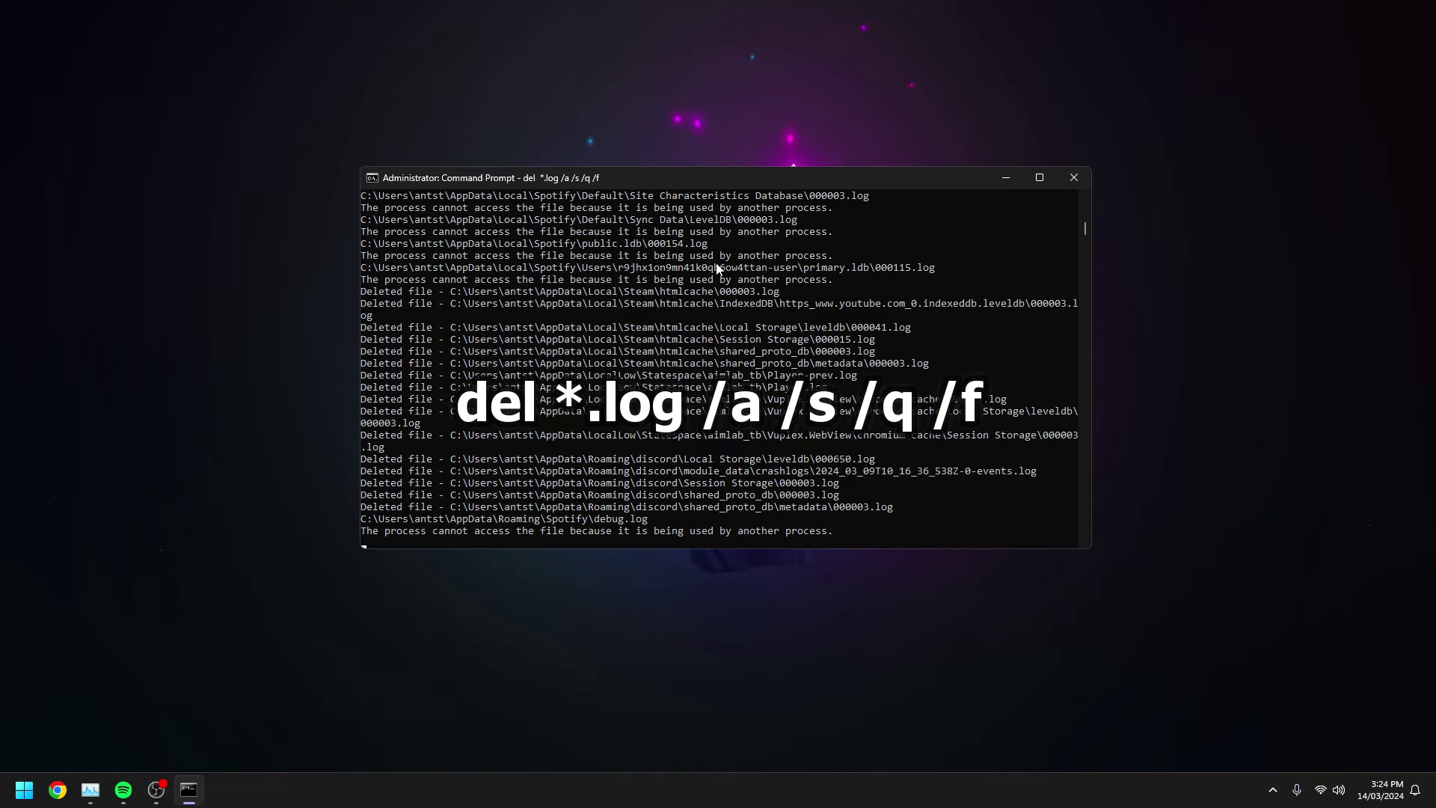
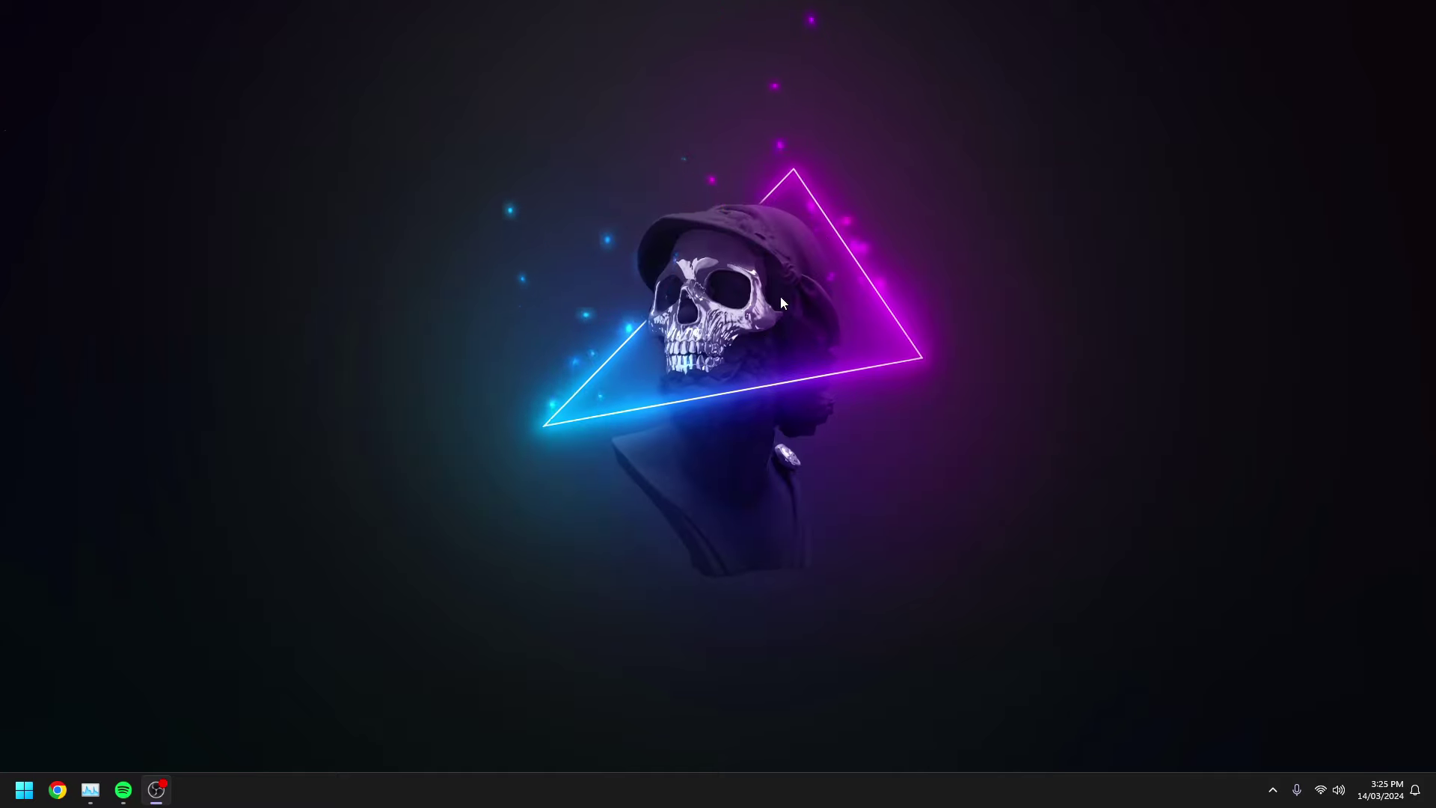
Step: Check the free space on the local drives in File Explorer's This PC view and close the window
key("super+e")
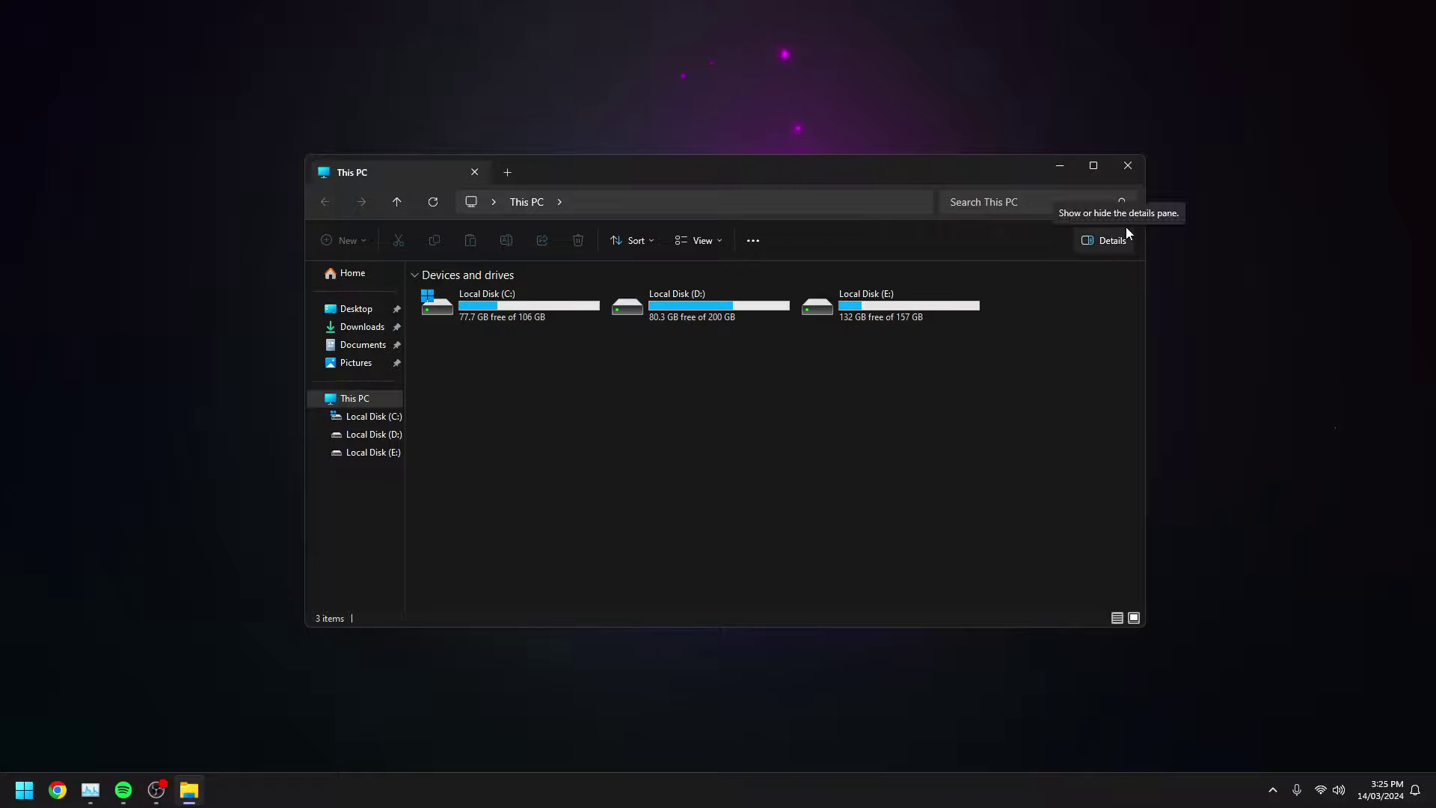
left_click(1128, 165)
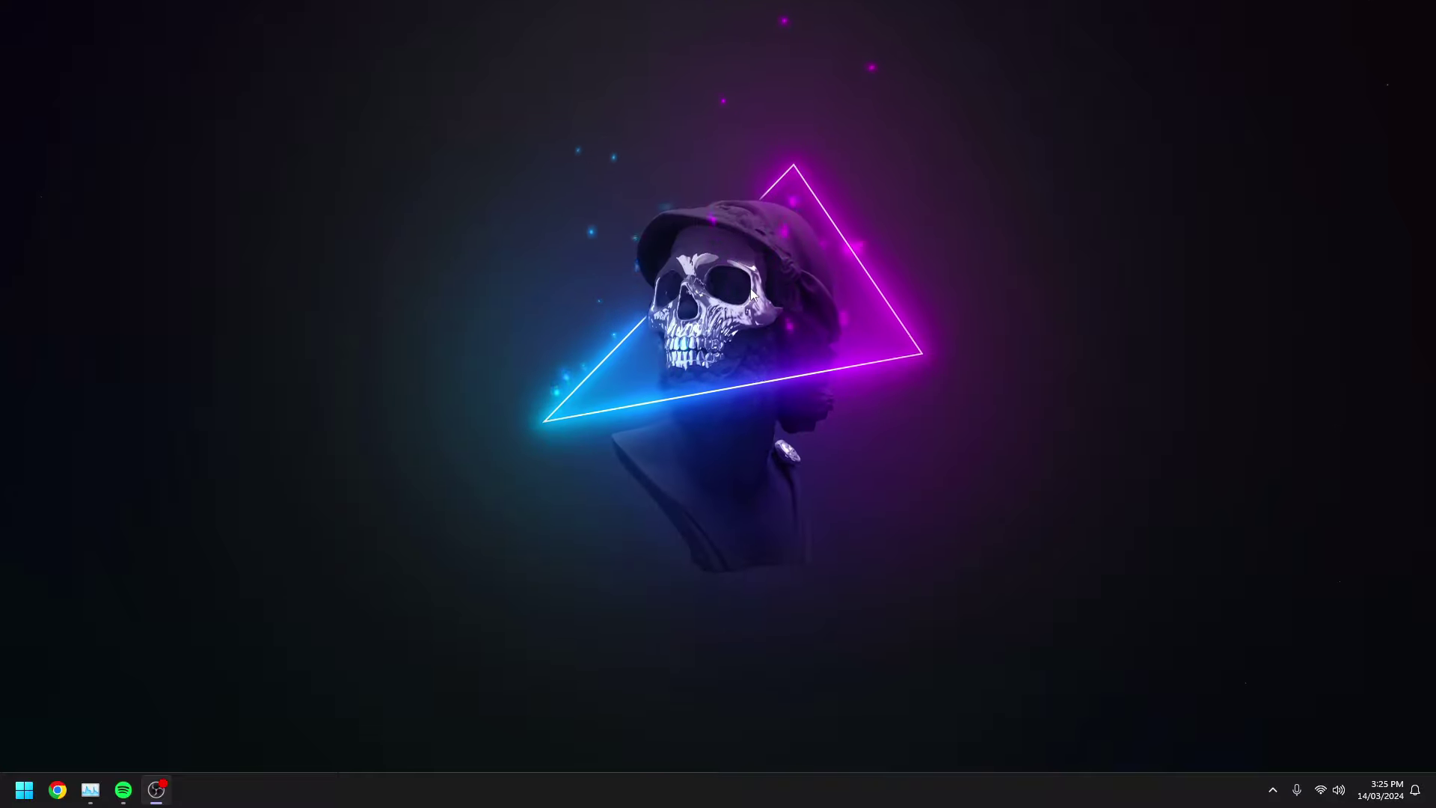